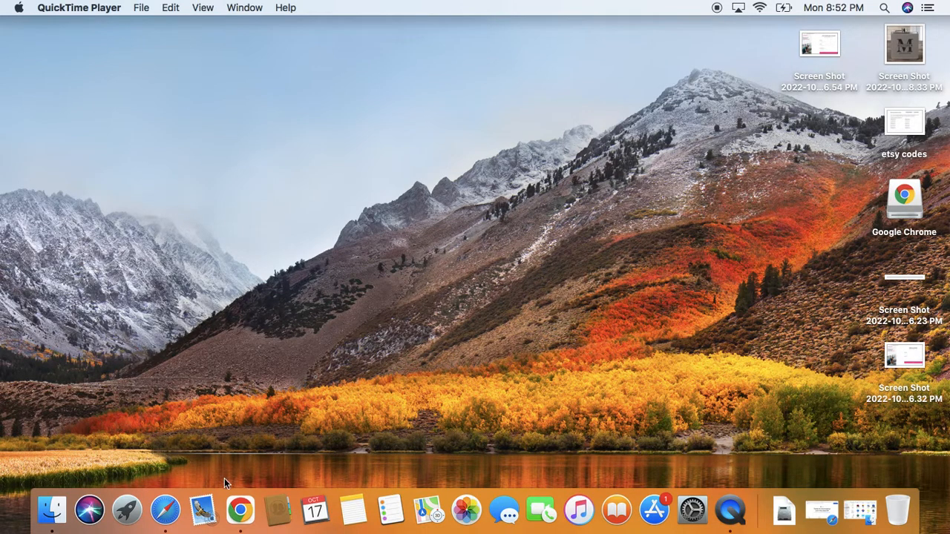
Open Chrome and go to etsy.com.
click(240, 510)
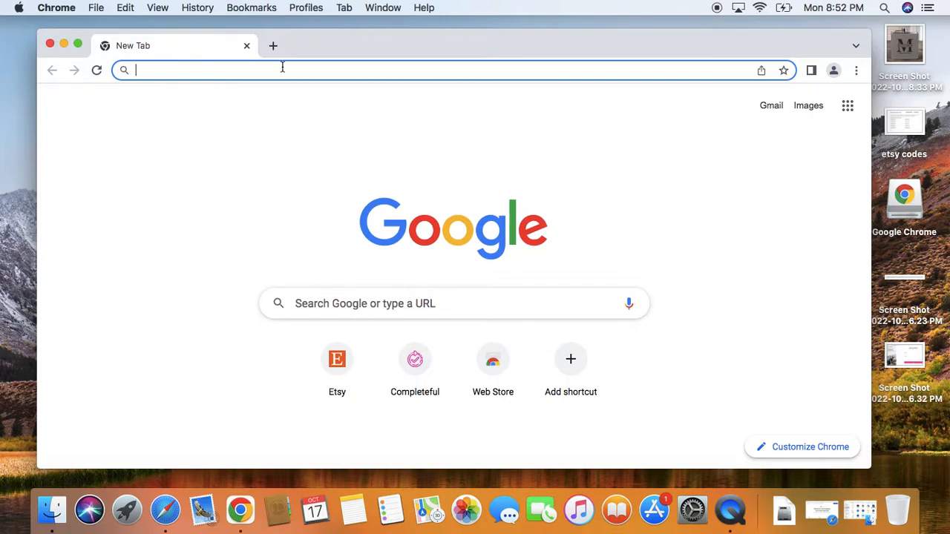
text(etsy.com)
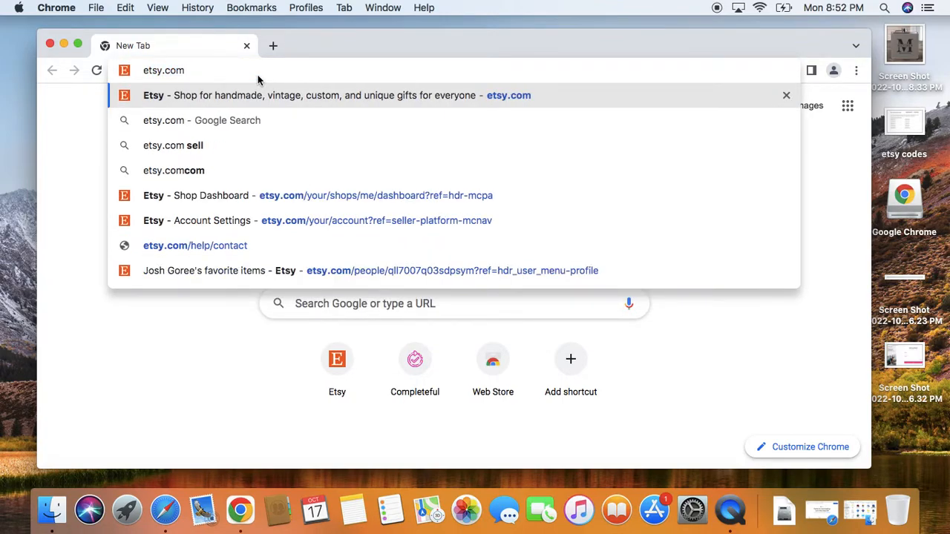
key(Return)
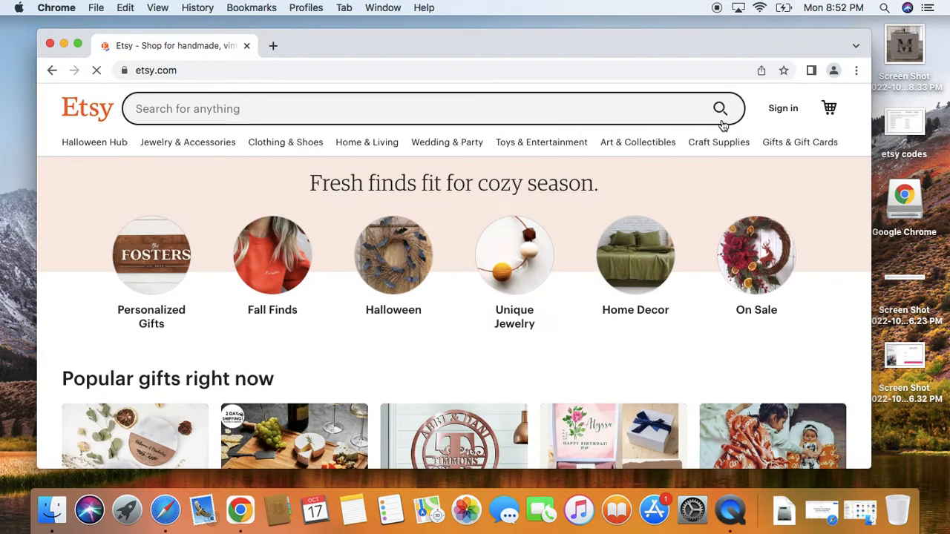
click(778, 118)
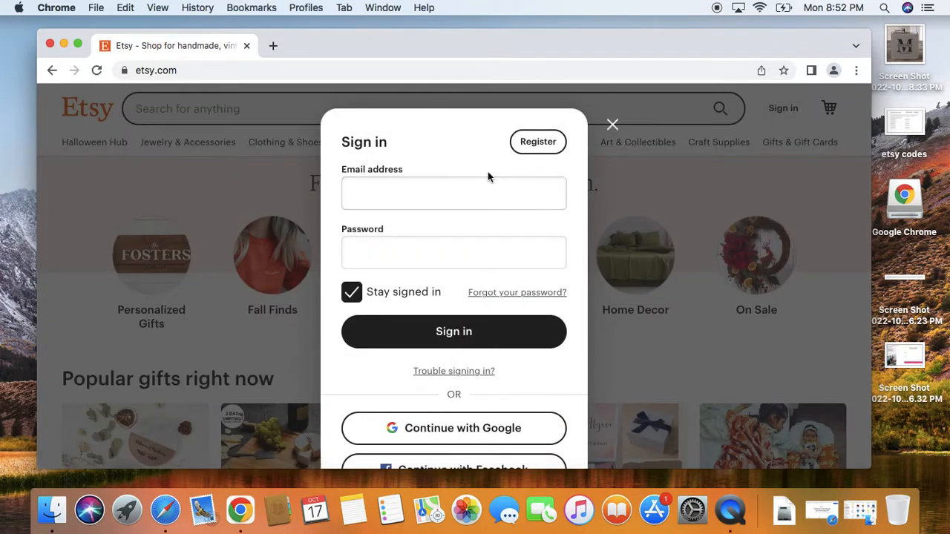
click(537, 143)
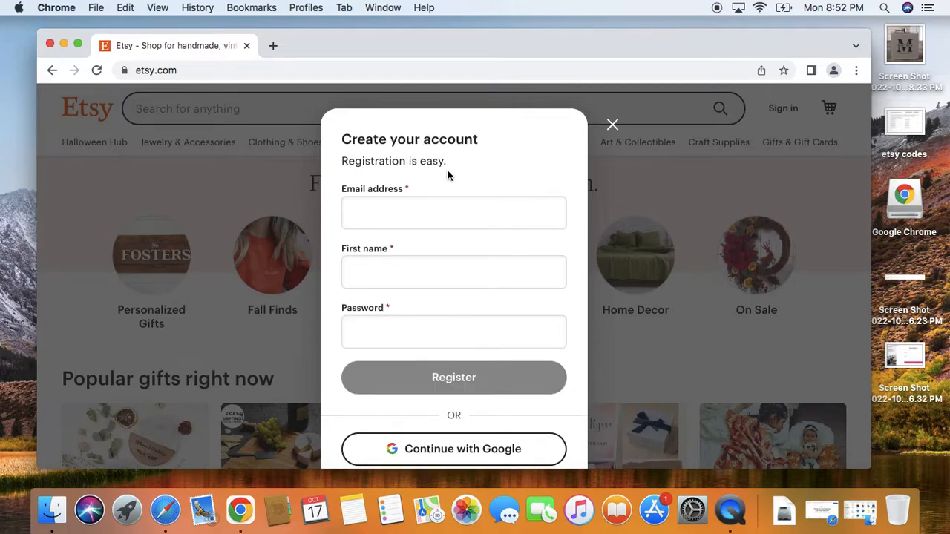
scroll(439, 173, down, 6)
scroll(439, 176, up, 6)
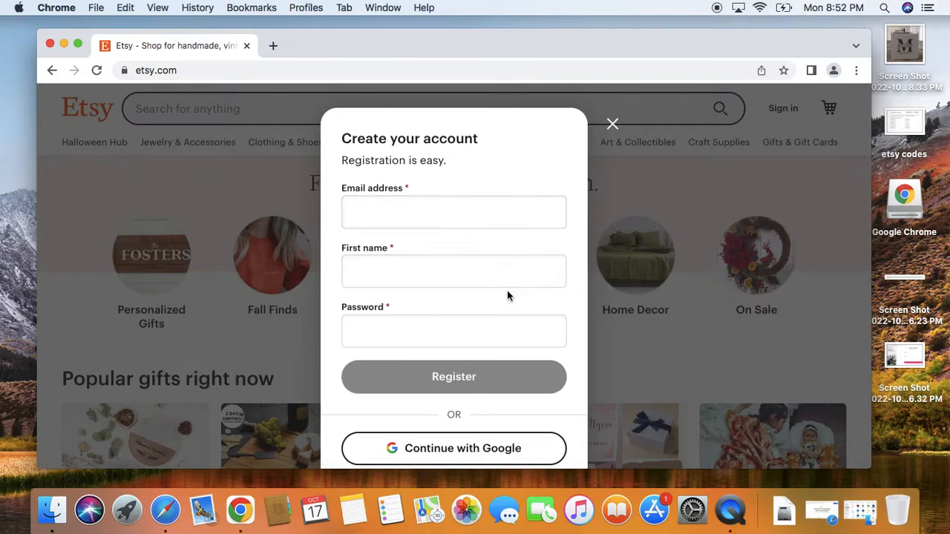
scroll(565, 166, down, 5)
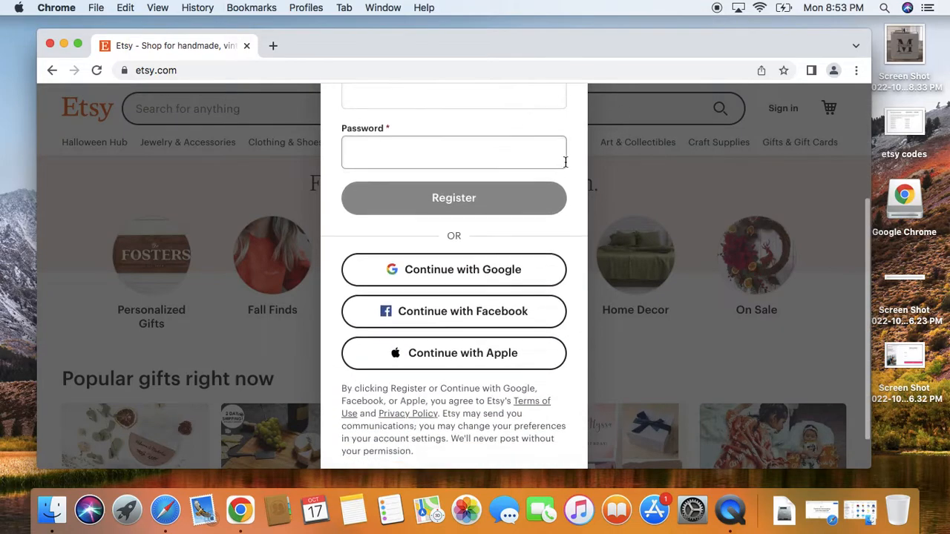
scroll(567, 173, up, 5)
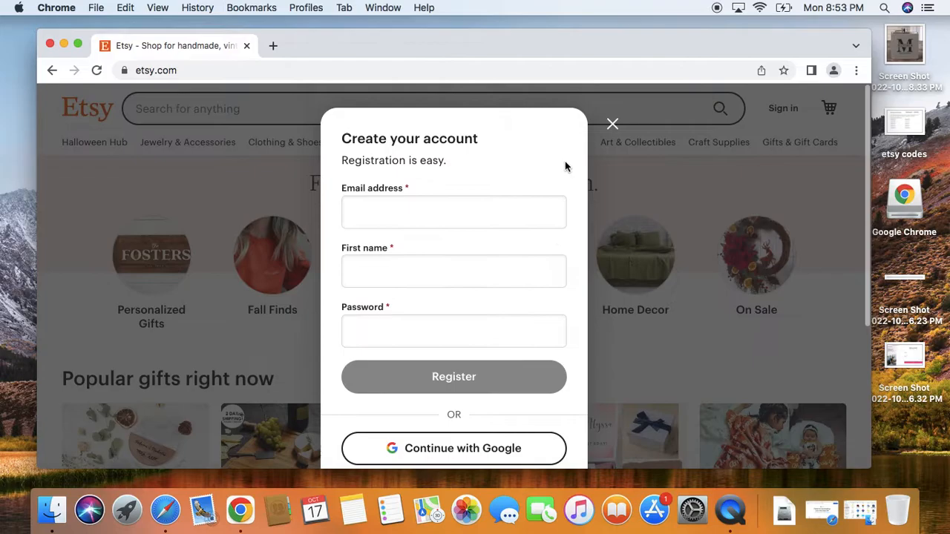
click(612, 125)
Load app.completeful.com in a new browser tab.
click(277, 45)
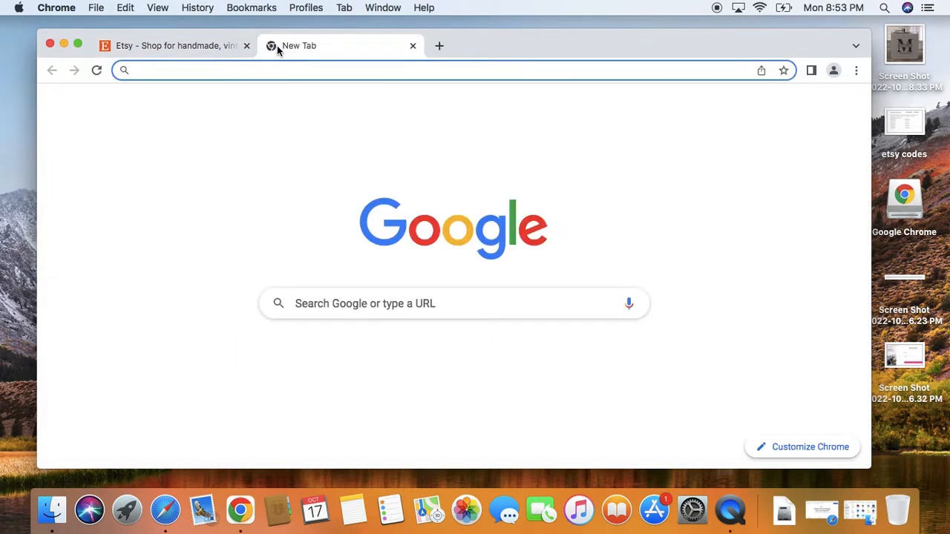
text(app.comp)
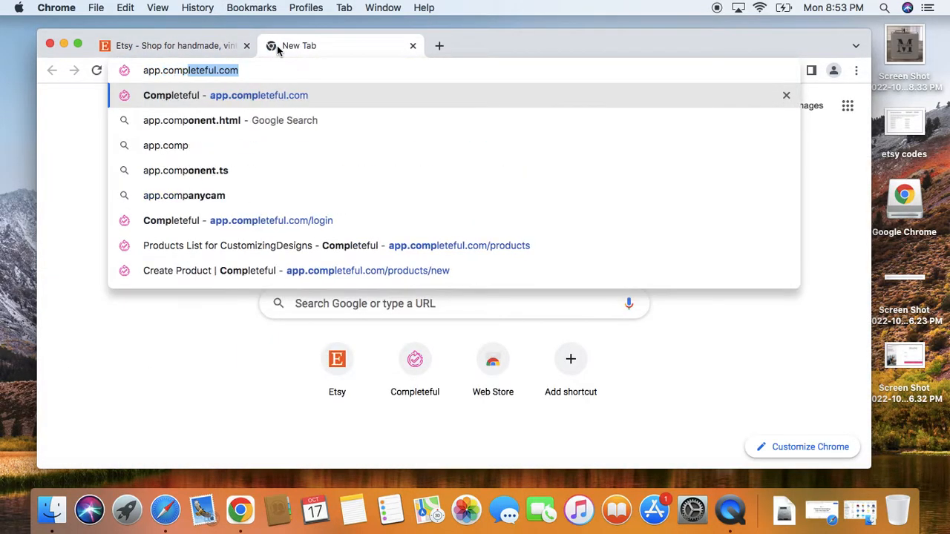
text(leteful.com)
key(Return)
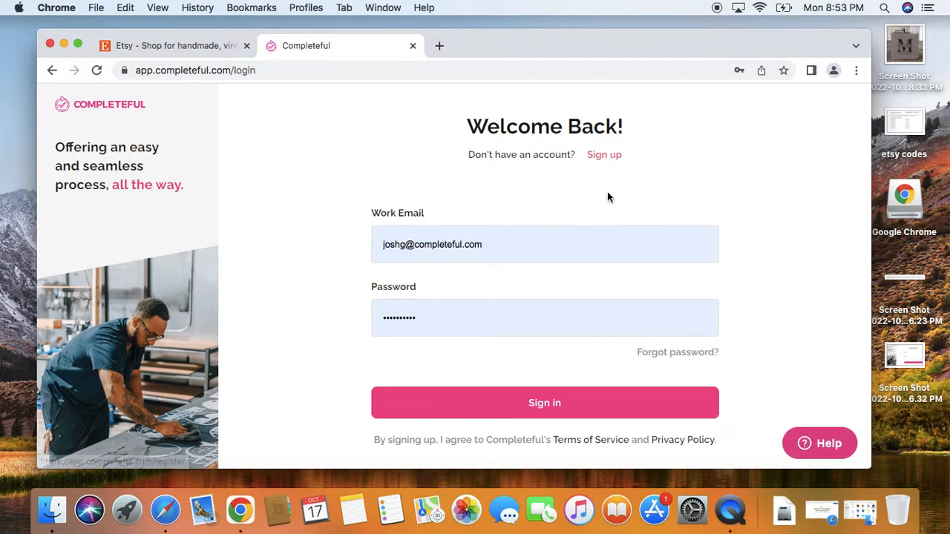
Open the Completeful sign-up form and review the fields required to create an account.
click(610, 158)
scroll(555, 265, down, 1)
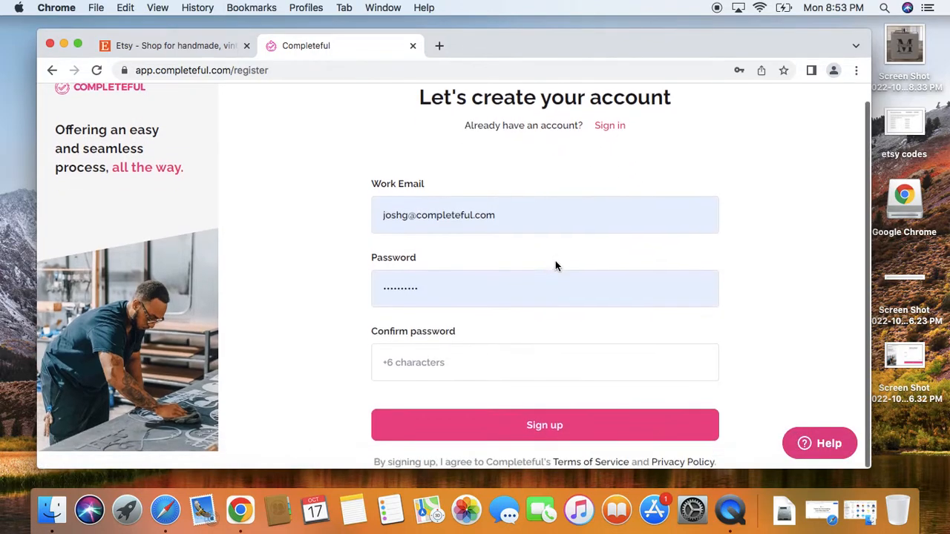
scroll(555, 265, up, 1)
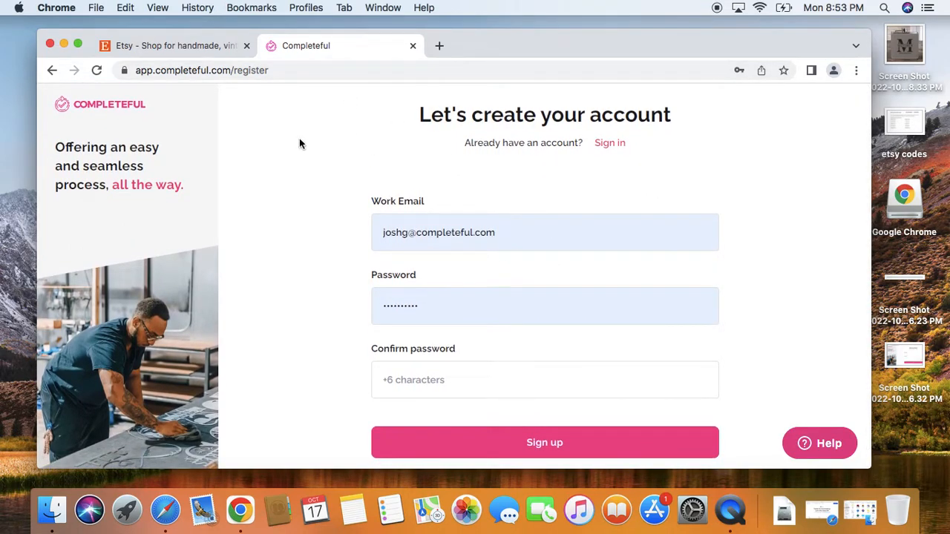
click(309, 71)
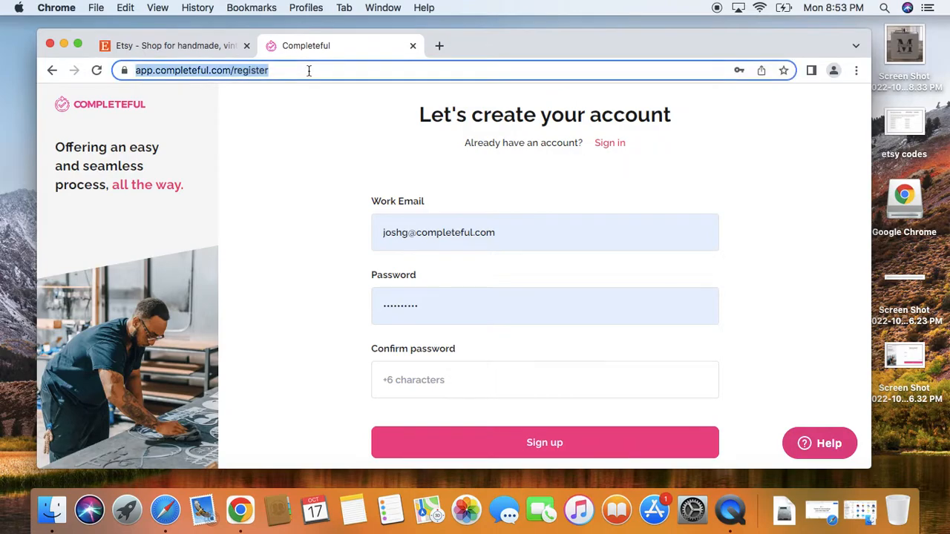
key(BackSpace)
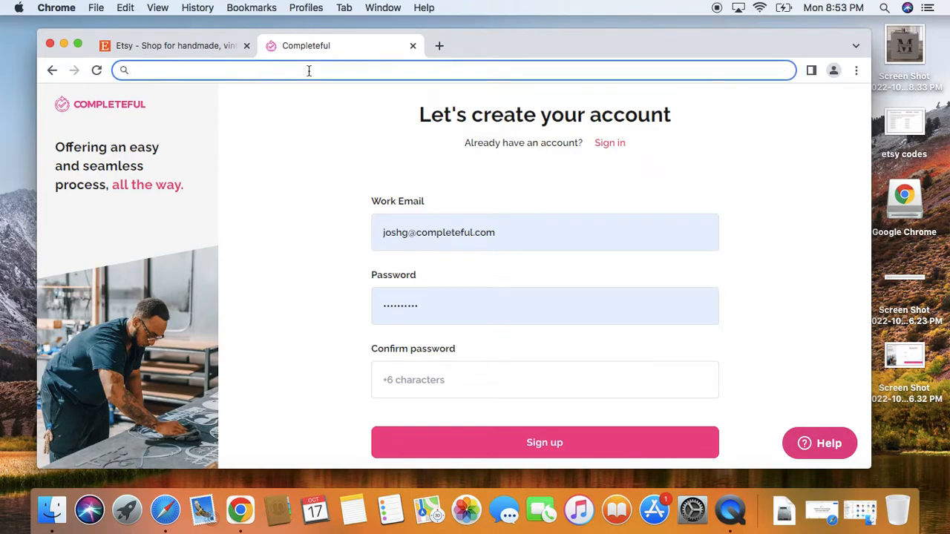
text(app.complete)
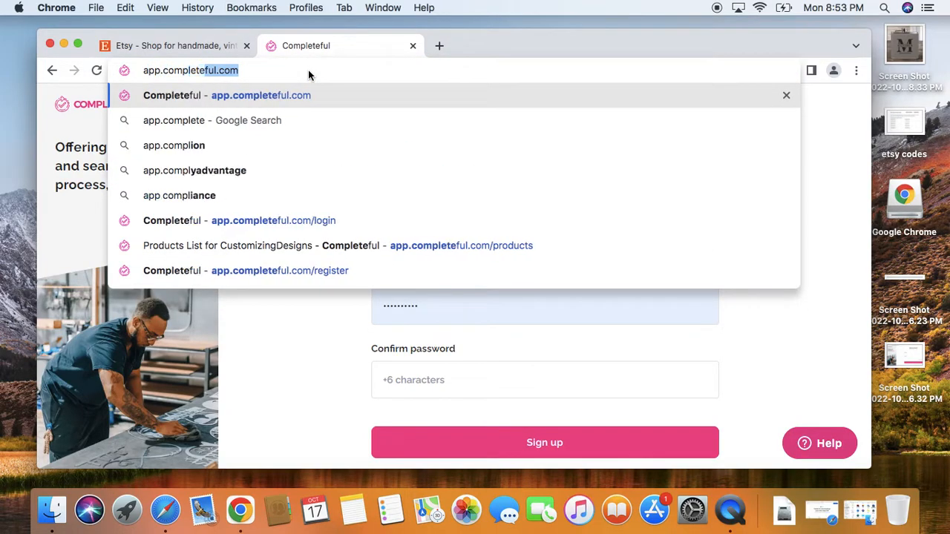
text(fu.com)
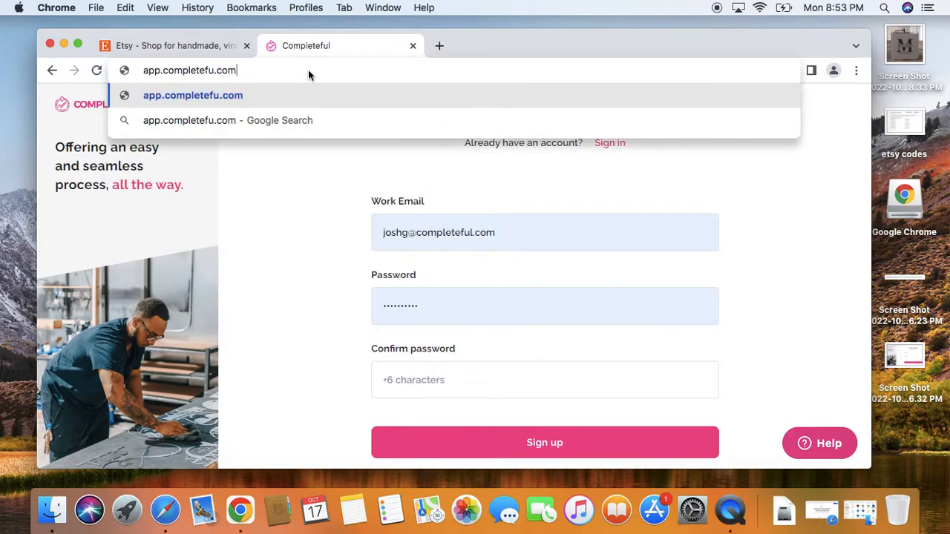
text(/install)
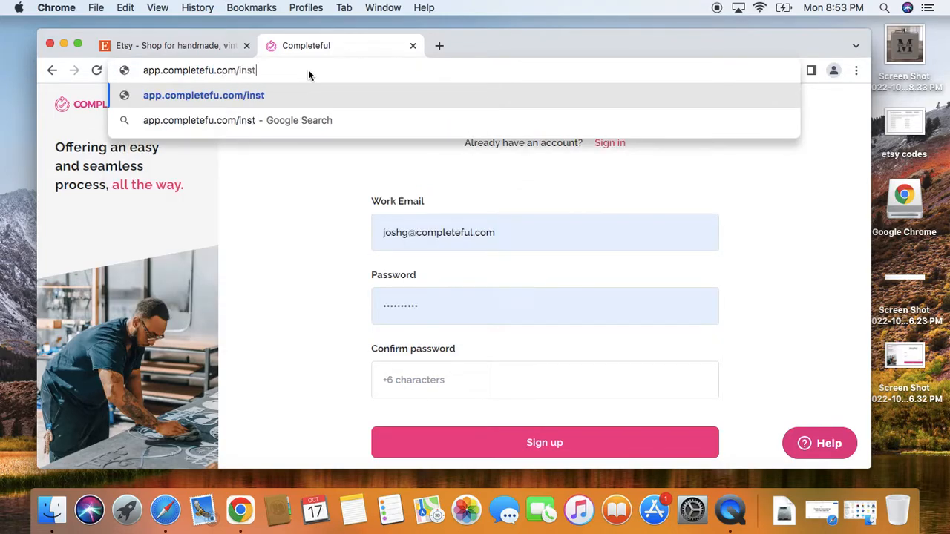
key(Return)
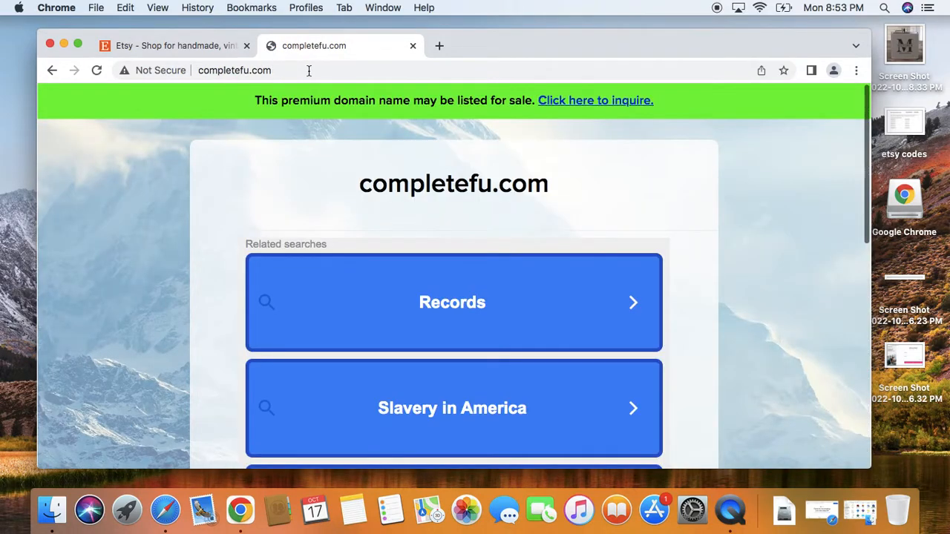
Go to the Completeful install page at app.completeful.com/install.
click(297, 70)
text(app.comple)
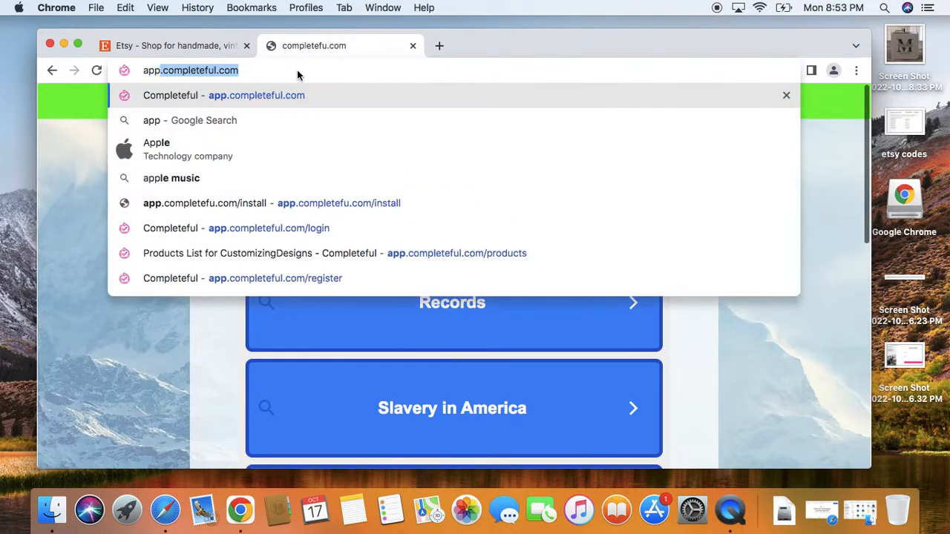
text(teful.co)
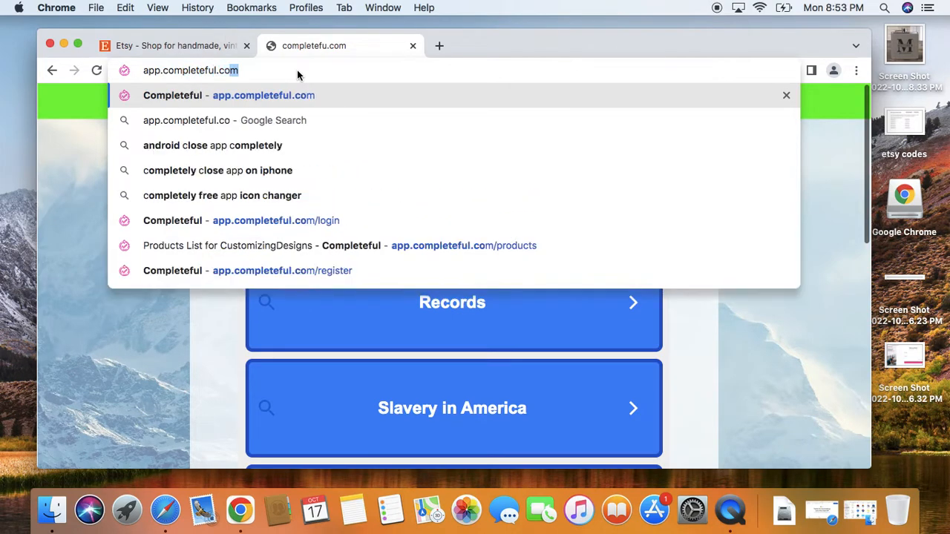
text(m/install)
key(Return)
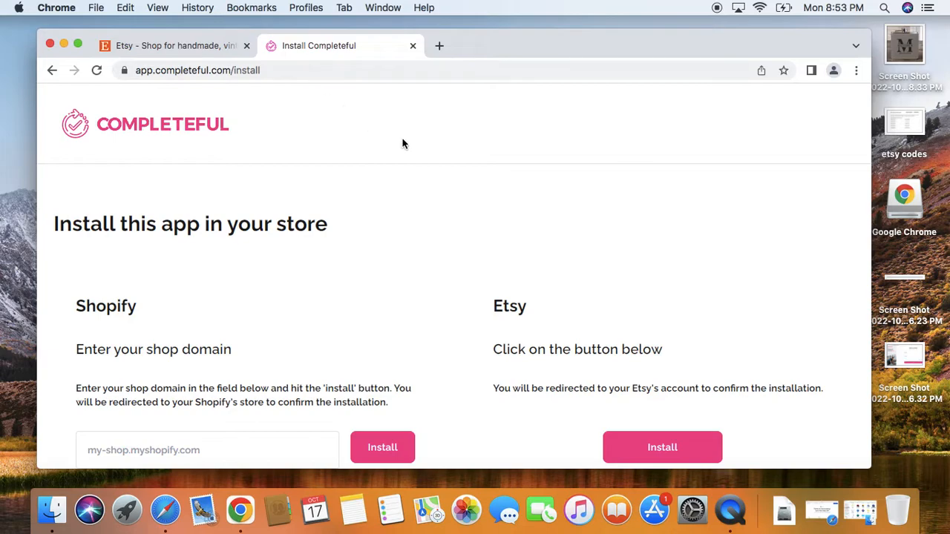
Look over the store options on the install page and start the Etsy installation.
scroll(402, 143, down, 2)
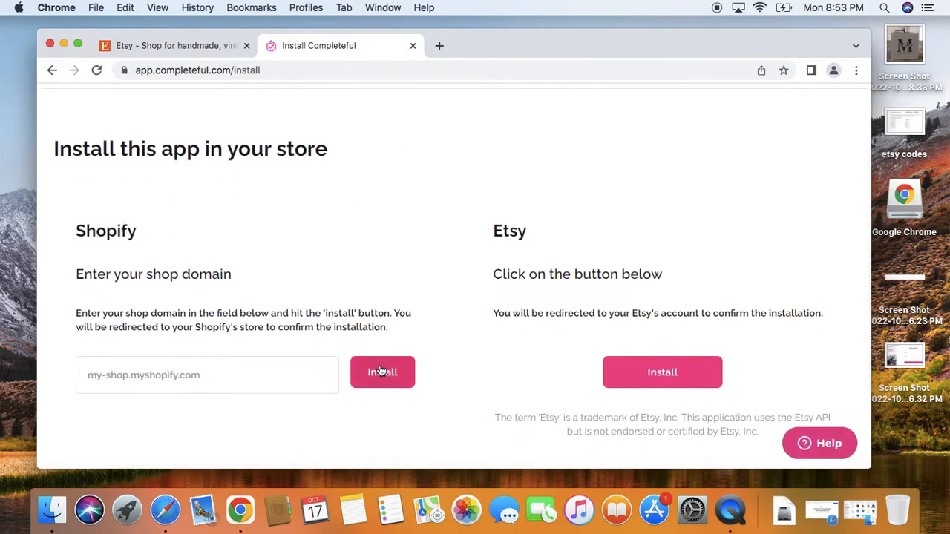
scroll(434, 265, down, 2)
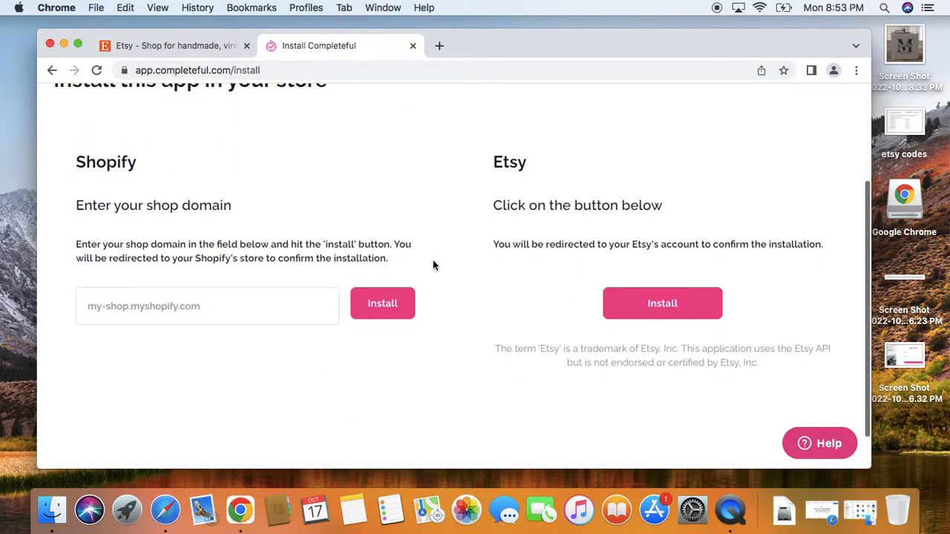
scroll(664, 282, up, 1)
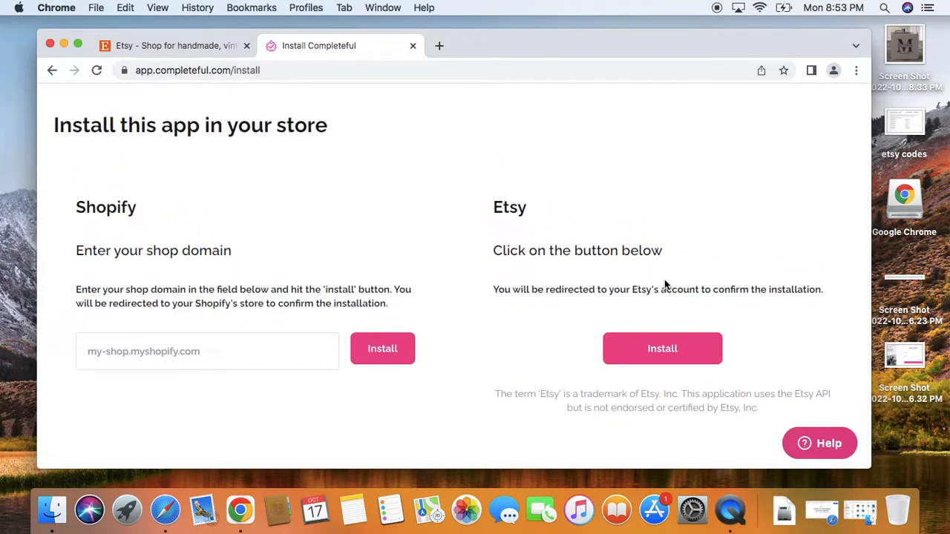
click(649, 351)
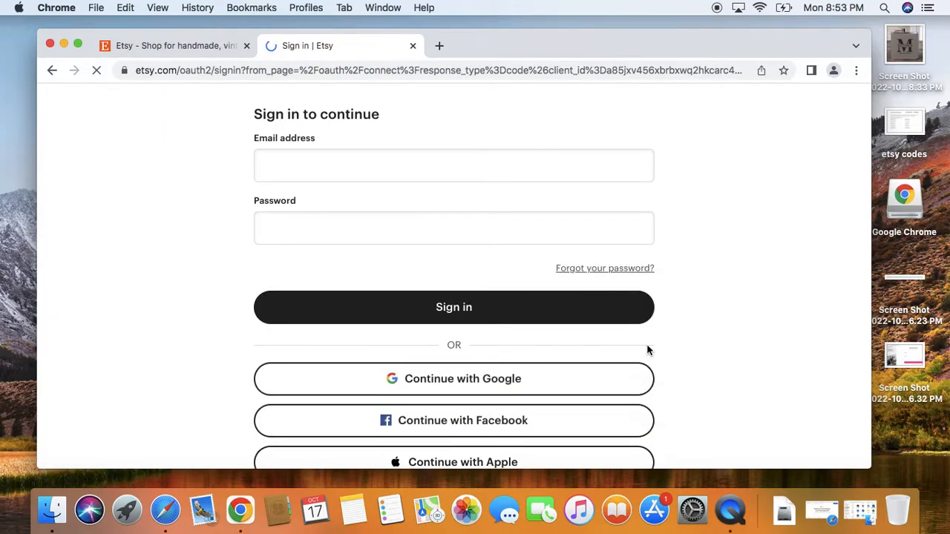
Sign in to Etsy to continue the installation, using the saved e-mail address and the account password.
click(431, 161)
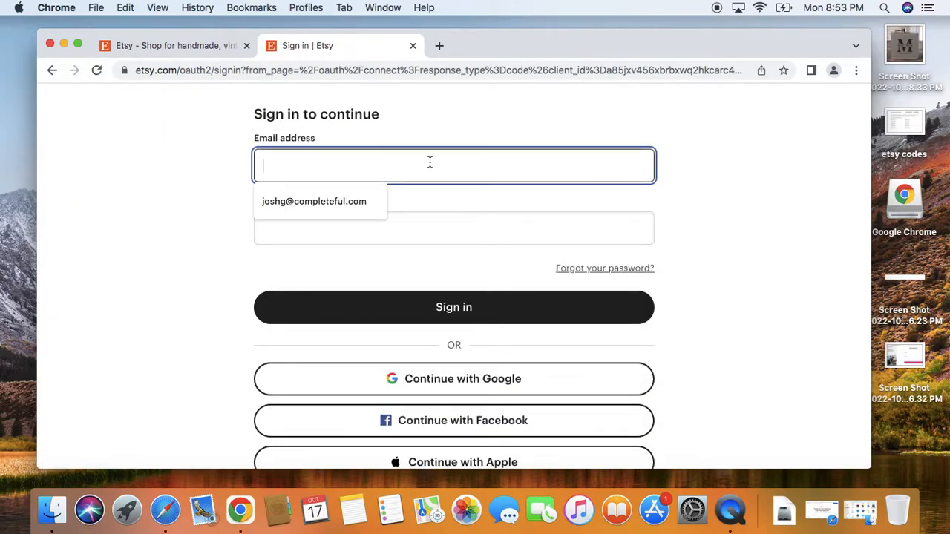
click(333, 202)
click(304, 229)
text(••••••••••)
key(Return)
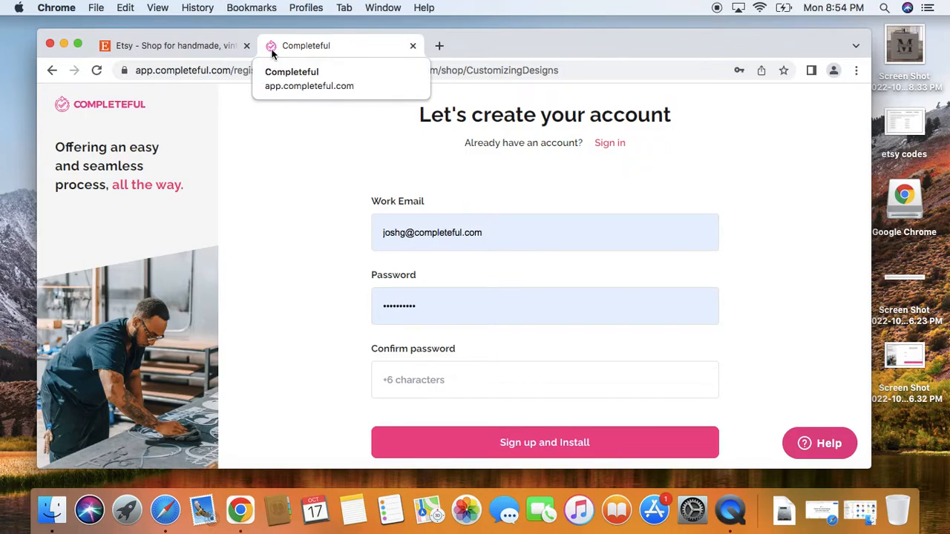
Return to the Etsy homepage and sign in there with the saved e-mail address and the account password.
click(222, 46)
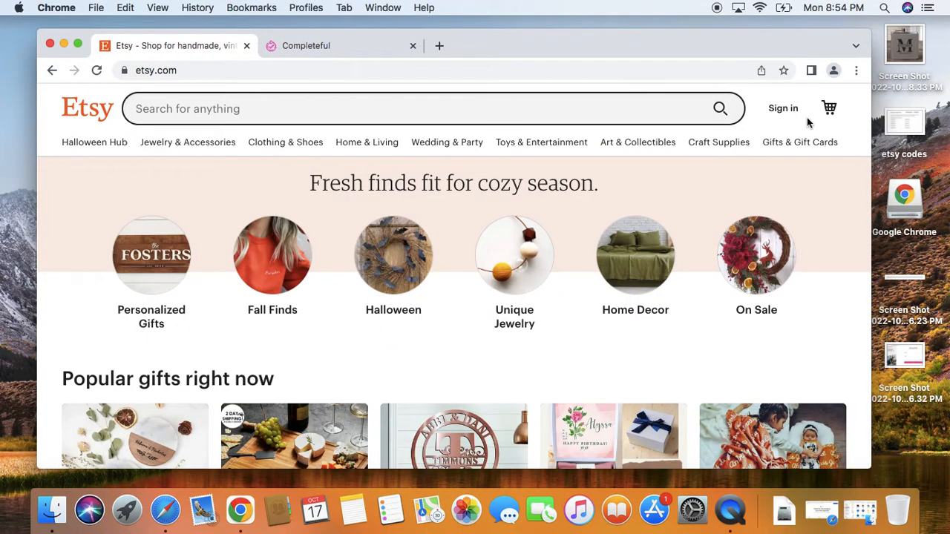
click(785, 109)
click(487, 187)
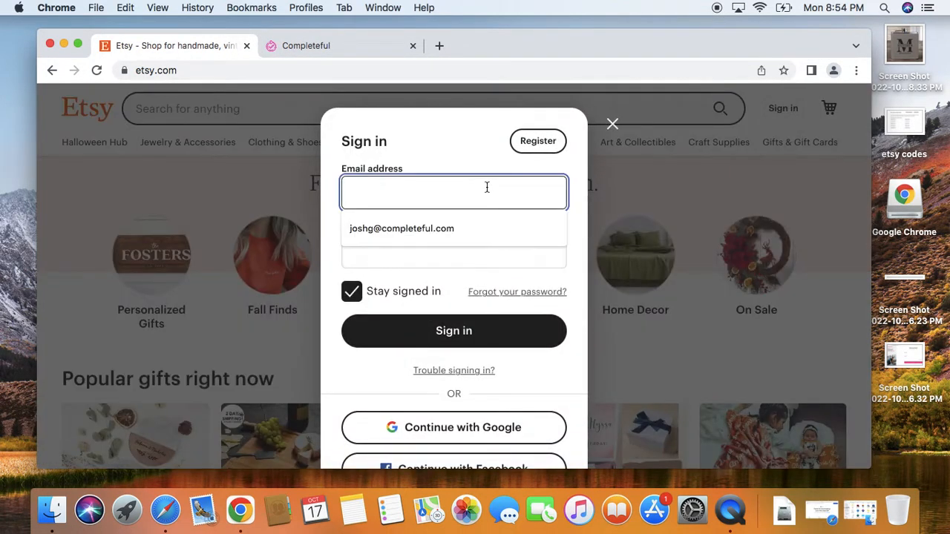
click(458, 226)
click(414, 246)
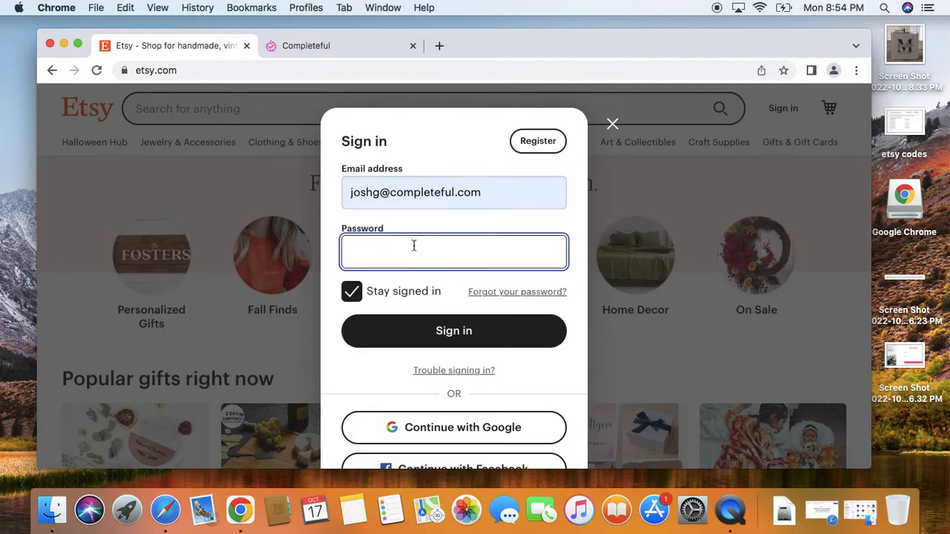
key(Return)
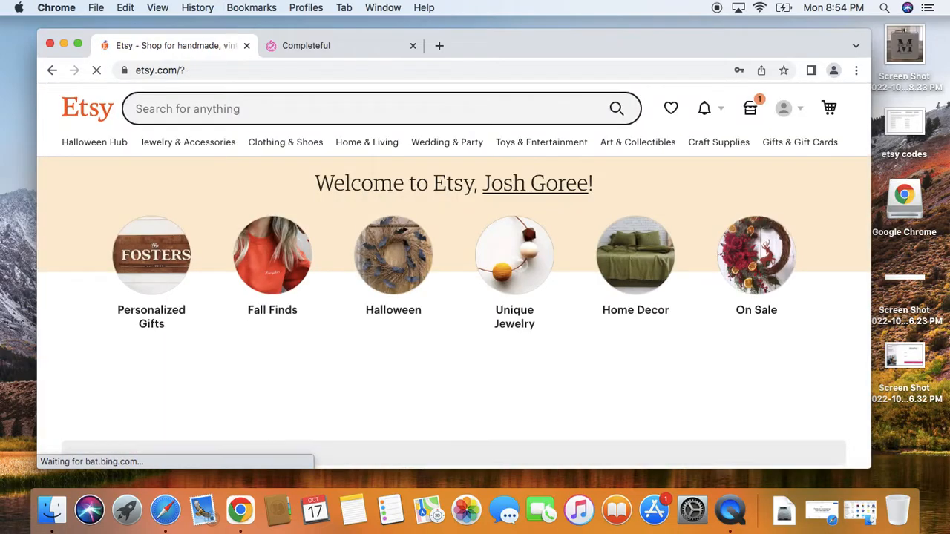
scroll(422, 398, down, 3)
scroll(422, 398, up, 3)
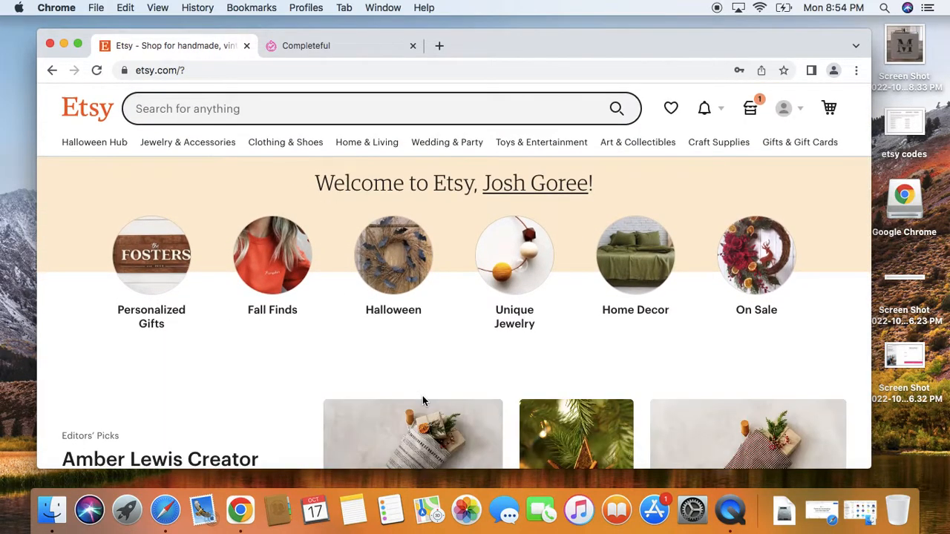
scroll(423, 397, down, 1)
scroll(422, 397, up, 2)
Shift the browser window slightly and switch back to the Completeful account creation page.
mouse_move(544, 52)
mouse_down()
mouse_move(528, 66)
mouse_move(520, 50)
mouse_move(527, 54)
mouse_up()
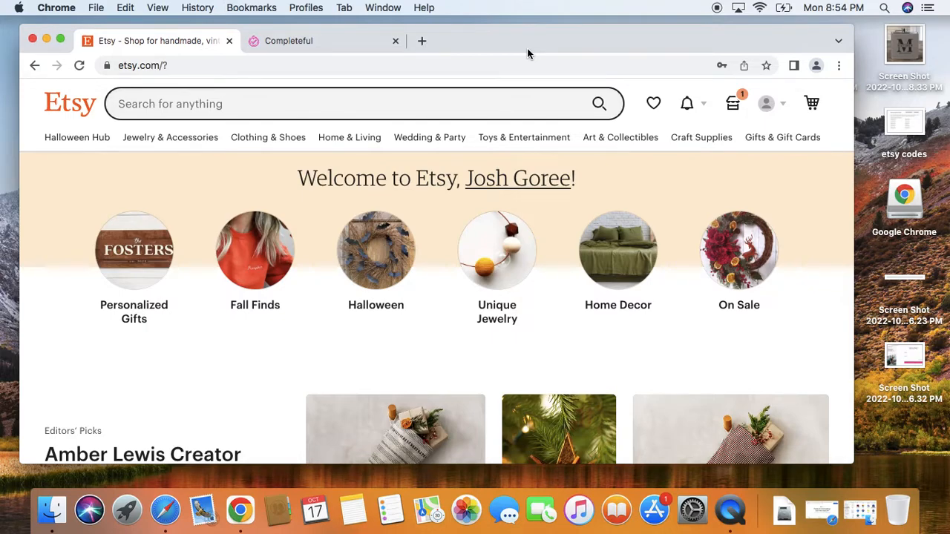
click(353, 43)
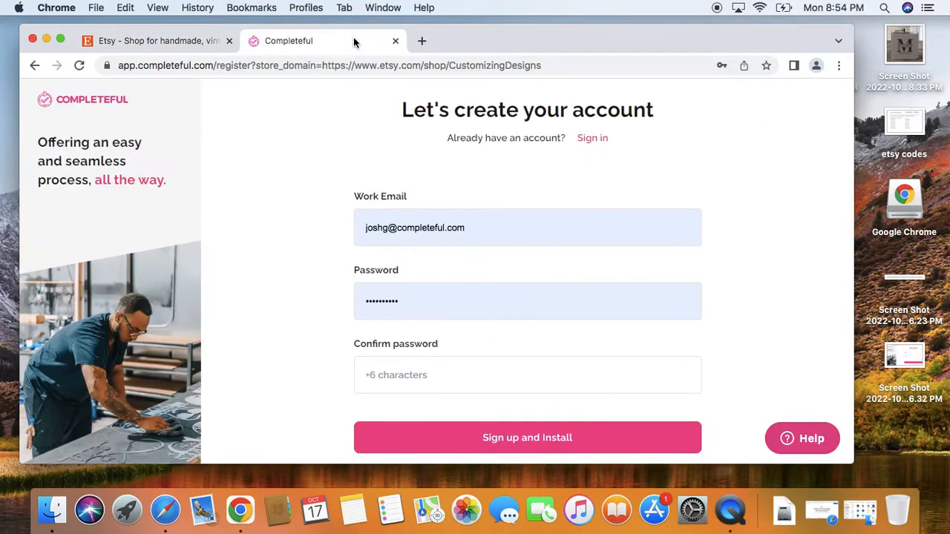
Open the Etsy shop's dashboard in Shop Manager and show its stats overview for Last year.
click(167, 38)
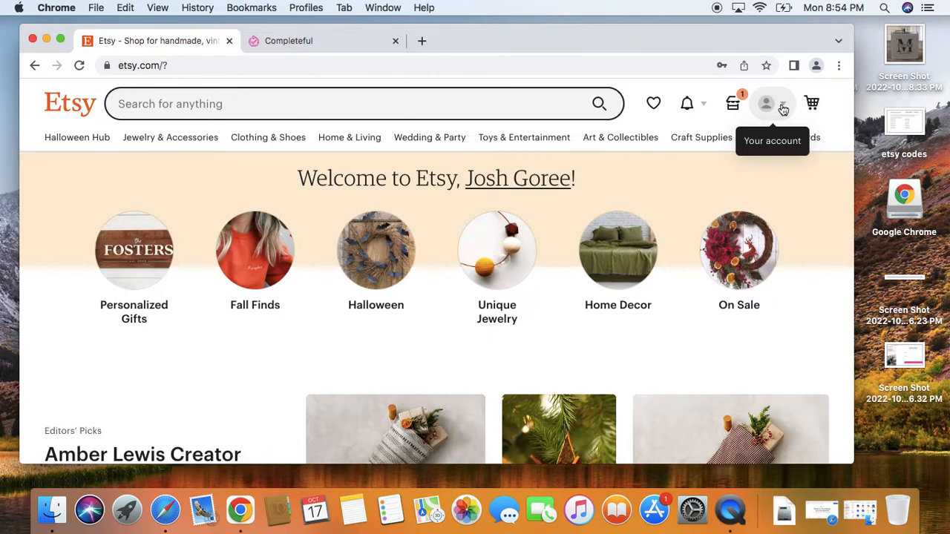
click(734, 106)
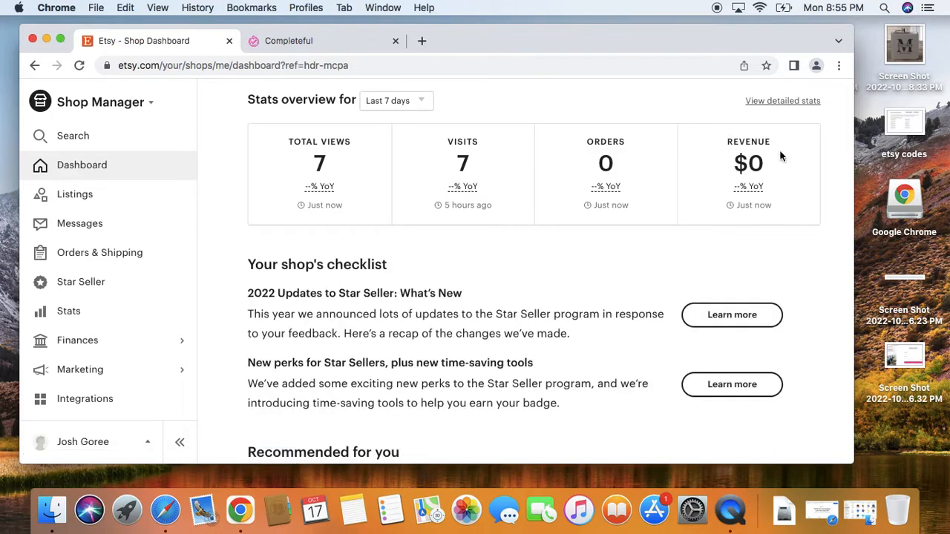
click(418, 109)
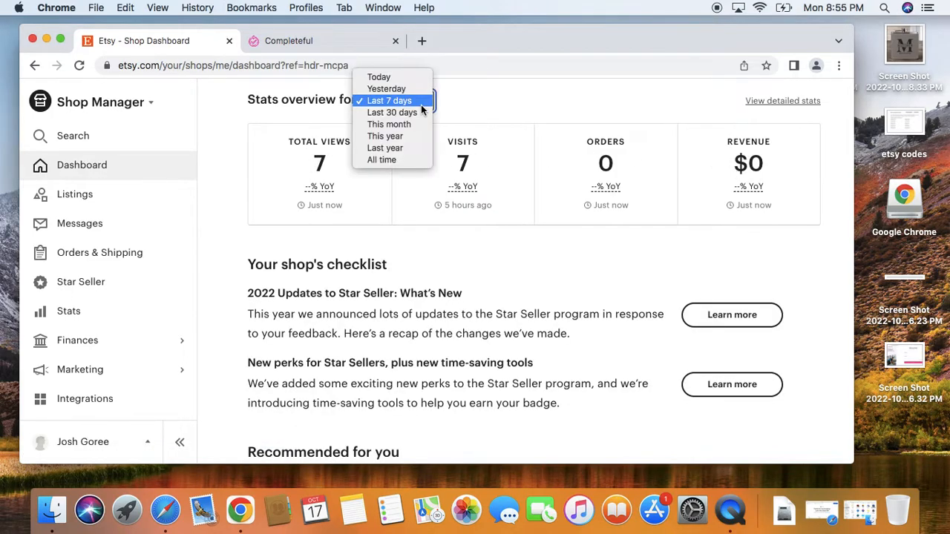
click(398, 148)
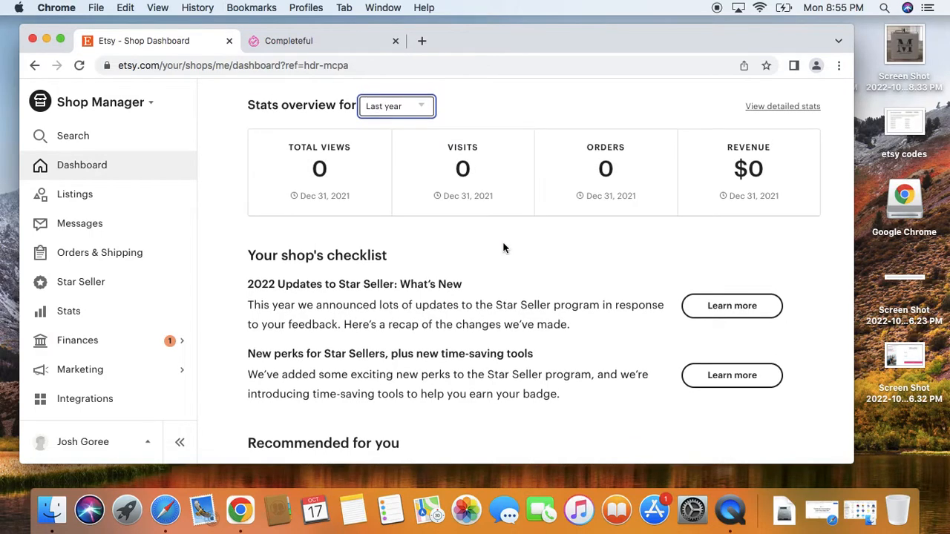
Examine the dashboard's recommendations, listings summary and recent activity, along with the account and Shop Manager options.
scroll(624, 210, down, 5)
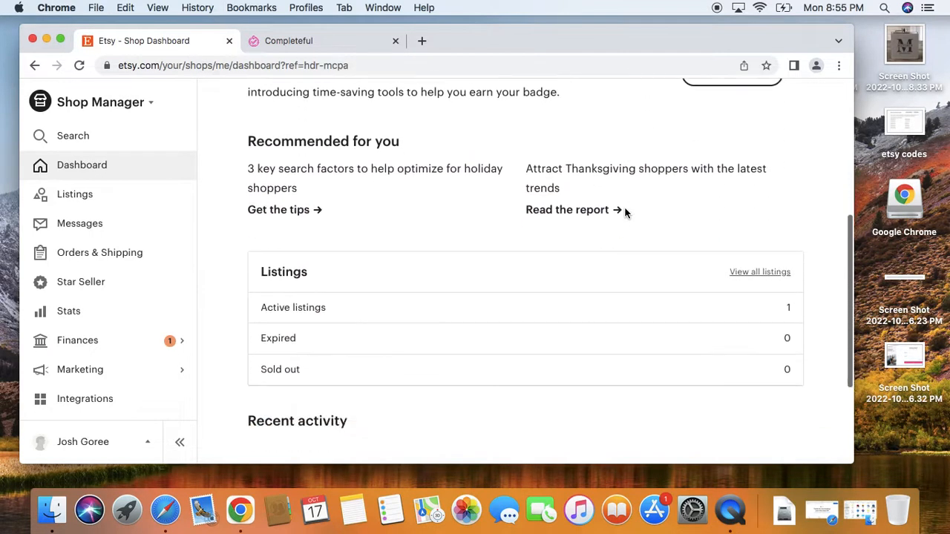
scroll(624, 208, down, 3)
click(151, 443)
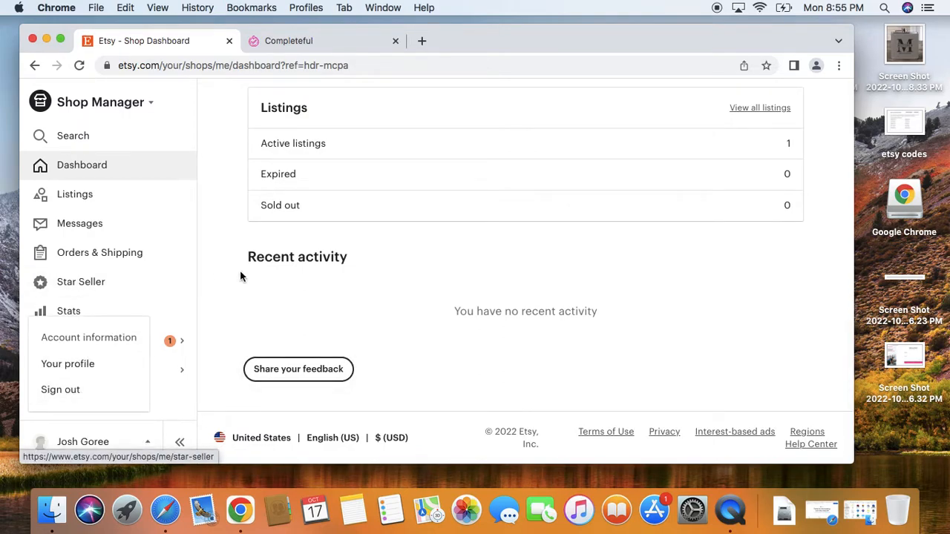
click(259, 288)
scroll(259, 287, up, 3)
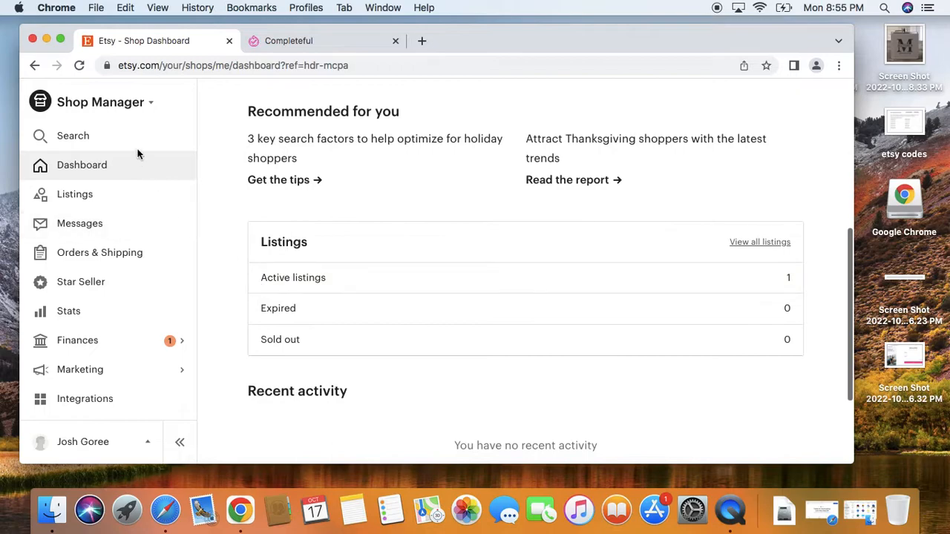
click(152, 104)
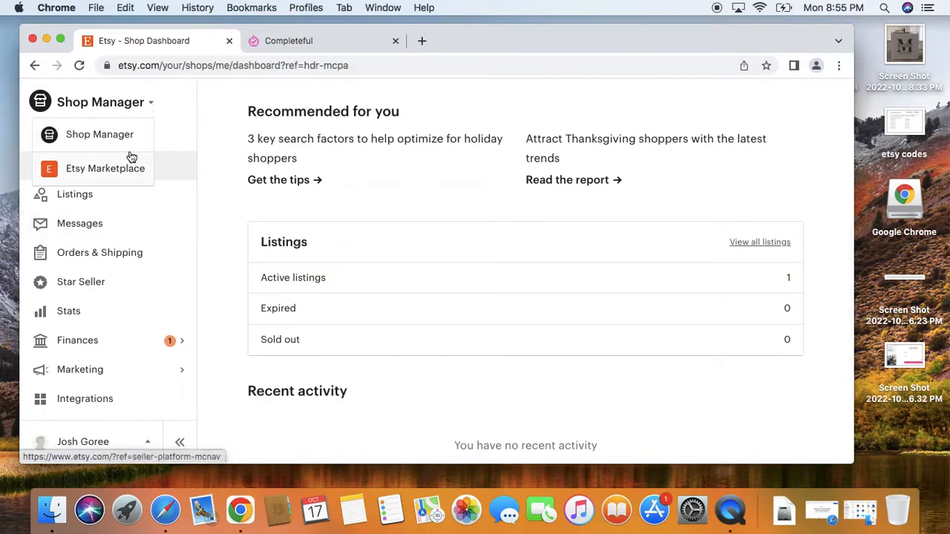
click(296, 106)
scroll(287, 108, down, 3)
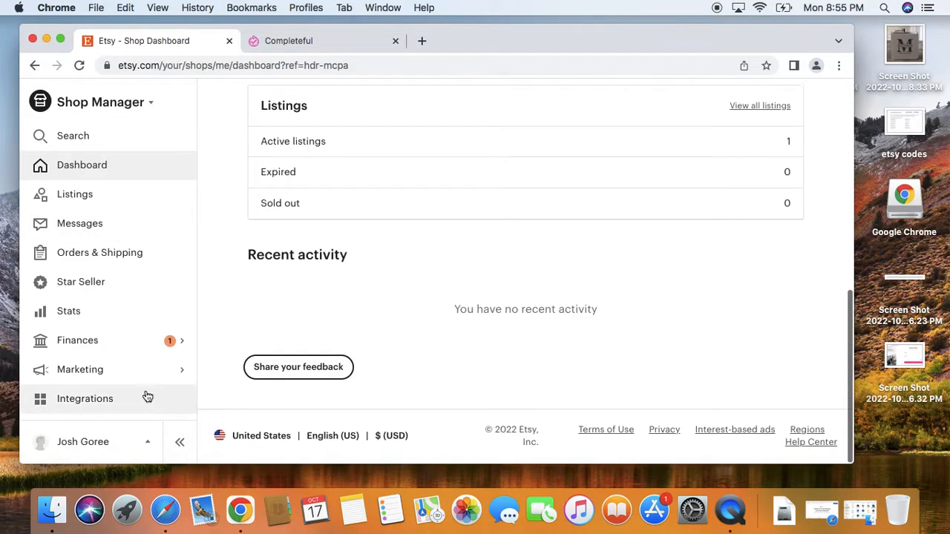
Open the shop account's public profile and look through its fields.
click(144, 443)
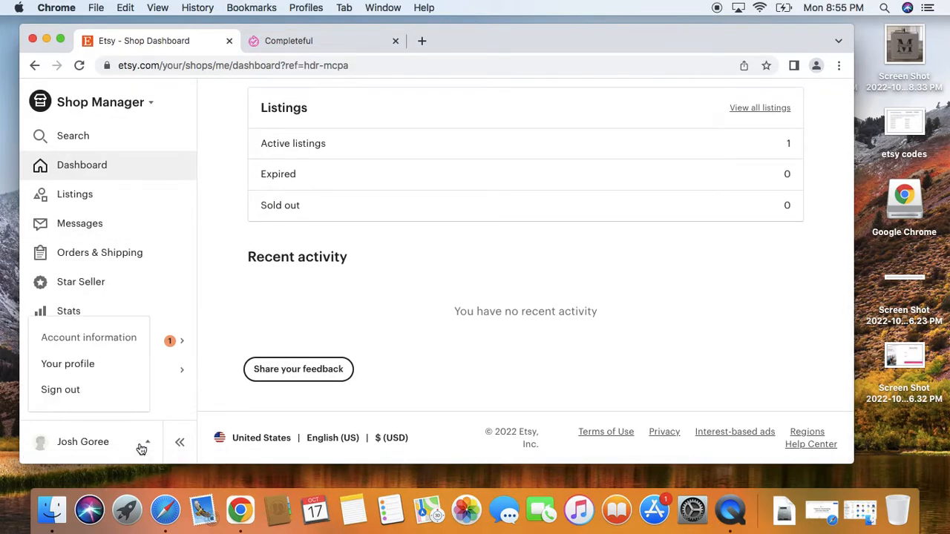
click(79, 363)
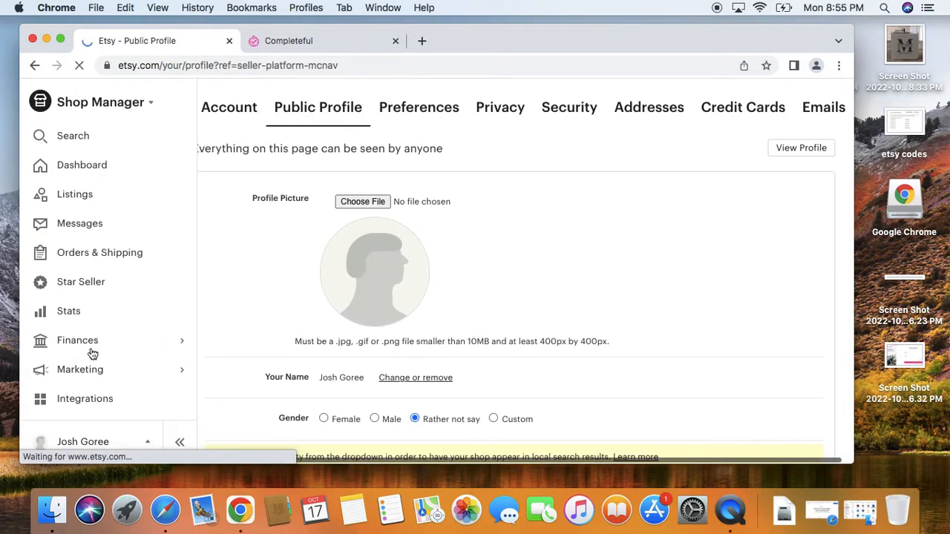
scroll(436, 266, down, 3)
scroll(436, 265, down, 5)
scroll(436, 266, up, 8)
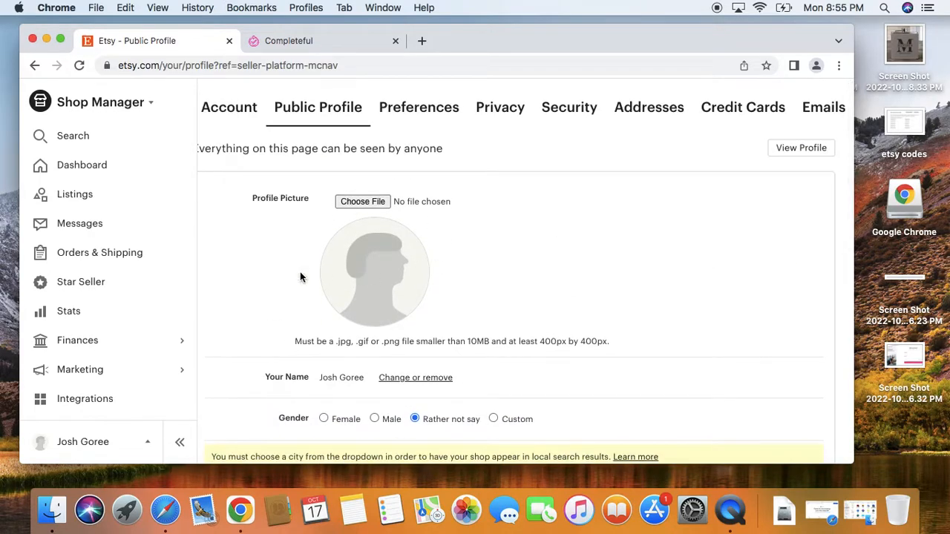
Open the account information page and review its settings down to the account closing section.
click(148, 449)
click(123, 338)
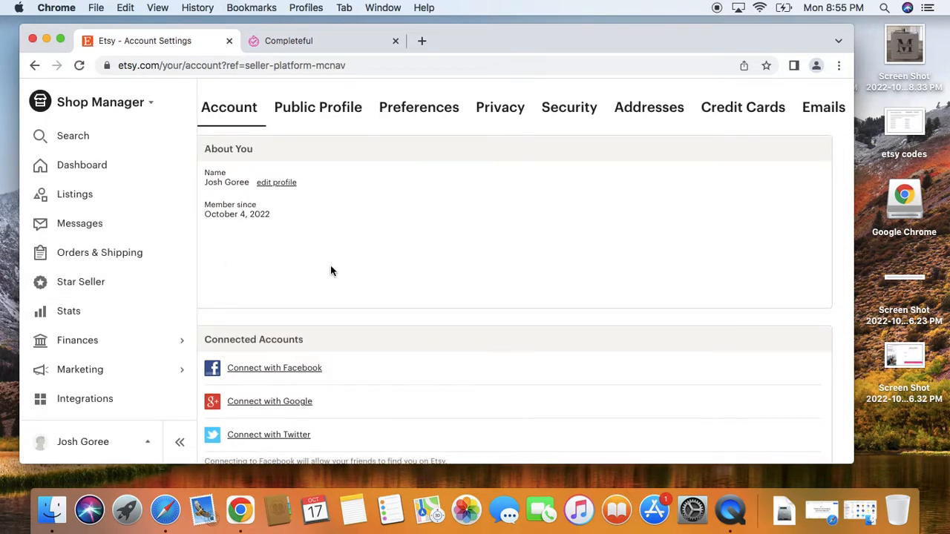
scroll(332, 268, down, 10)
scroll(332, 267, down, 12)
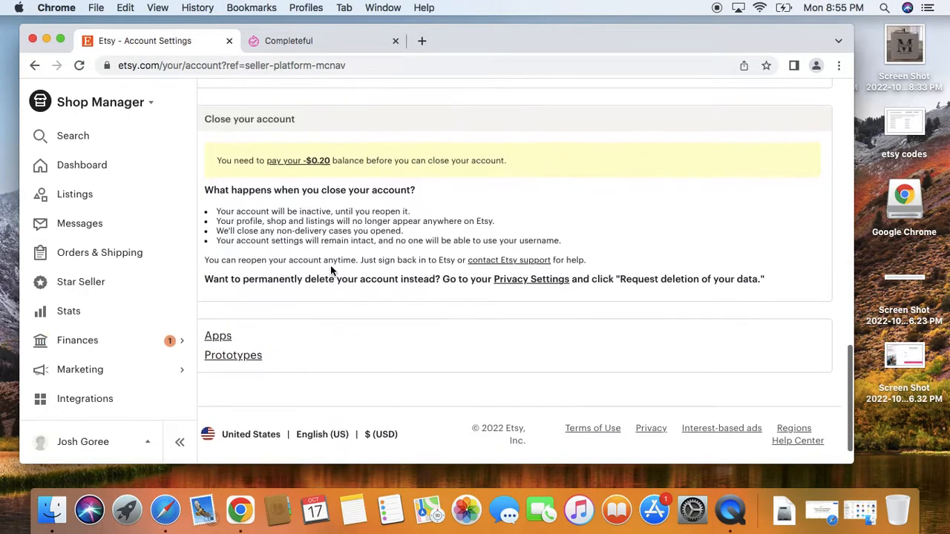
Return to the shop dashboard, look it over, and open the Listings page to view the active listing.
click(99, 175)
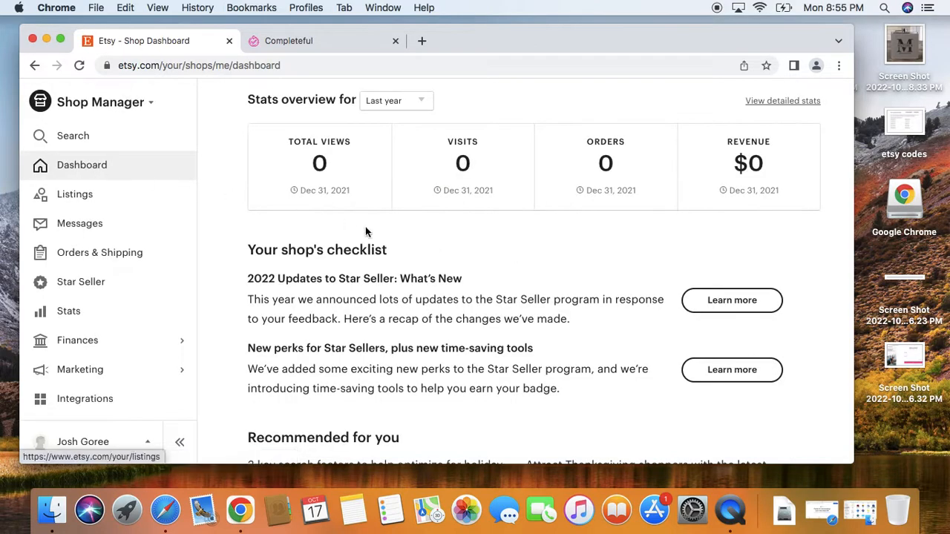
scroll(467, 301, down, 4)
scroll(464, 304, up, 10)
click(176, 204)
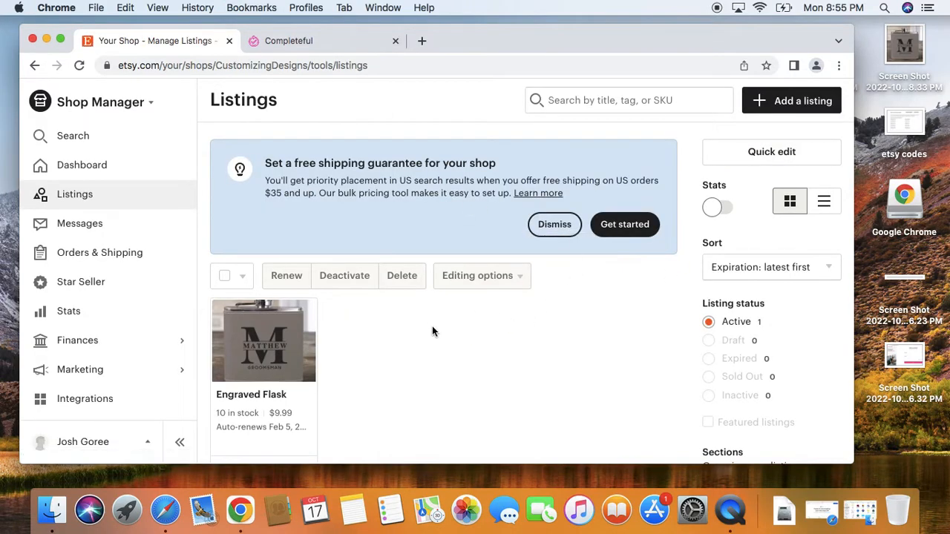
scroll(429, 321, down, 3)
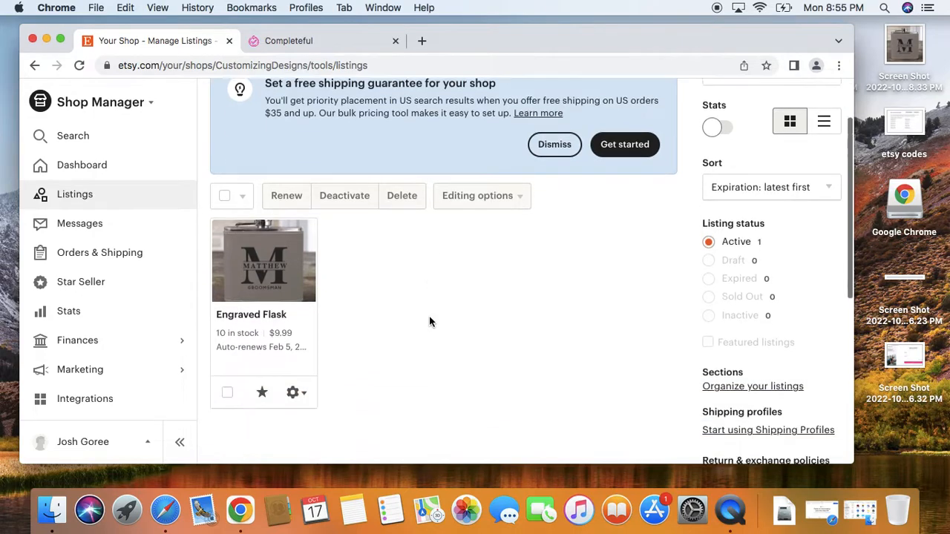
scroll(429, 321, up, 3)
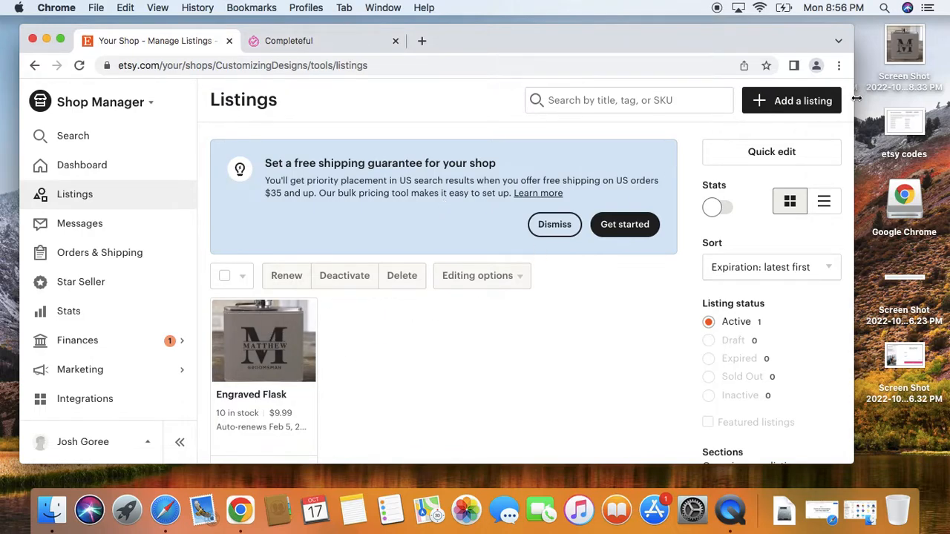
Start adding a new listing and review the photo and video sections down to the listing details.
click(807, 103)
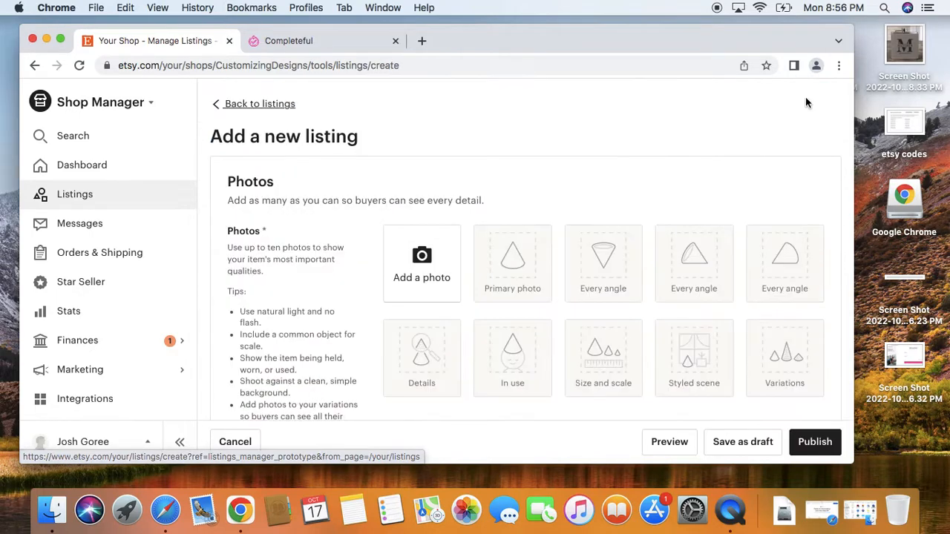
scroll(528, 181, down, 2)
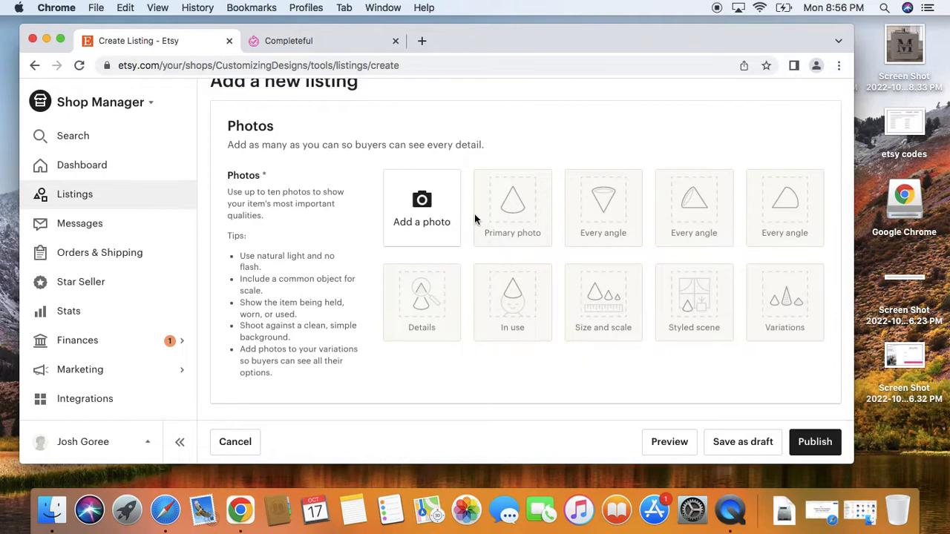
scroll(771, 220, down, 5)
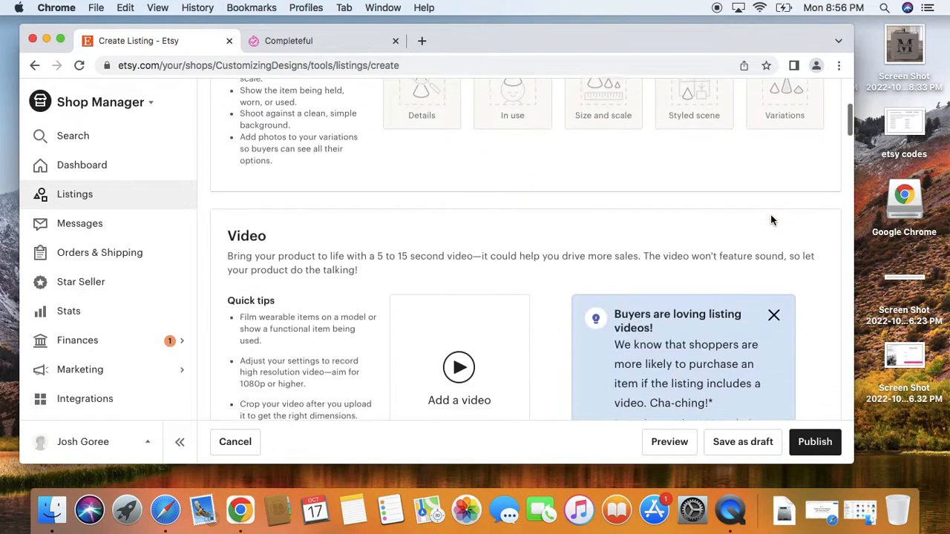
scroll(770, 220, up, 4)
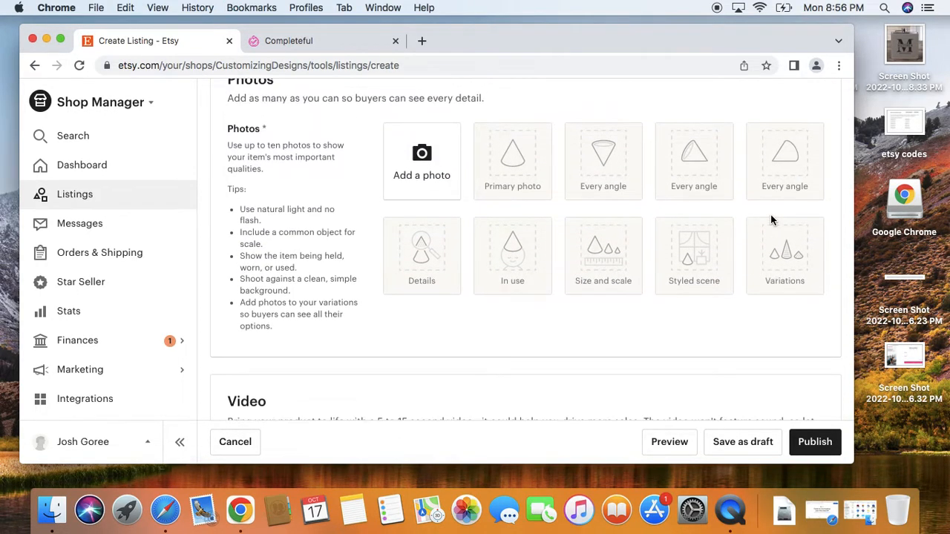
scroll(771, 215, down, 8)
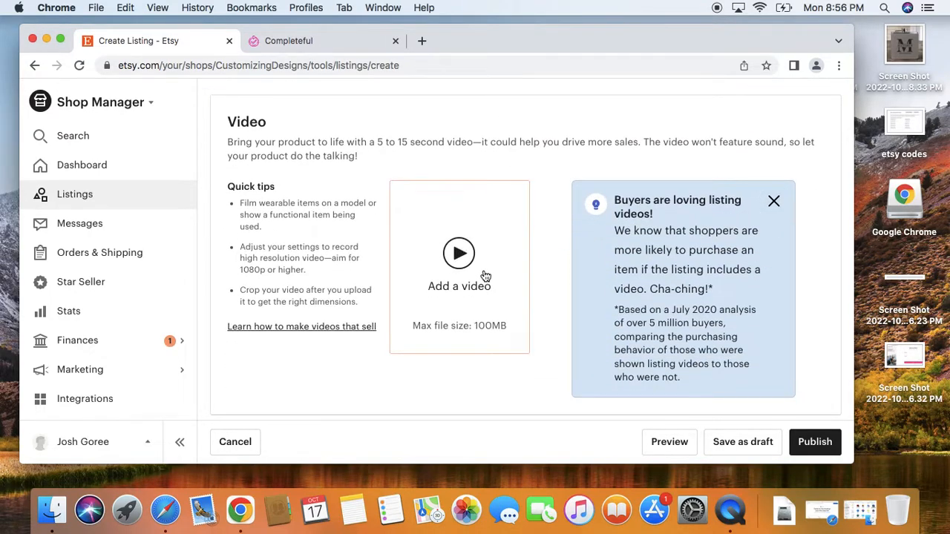
scroll(539, 248, down, 6)
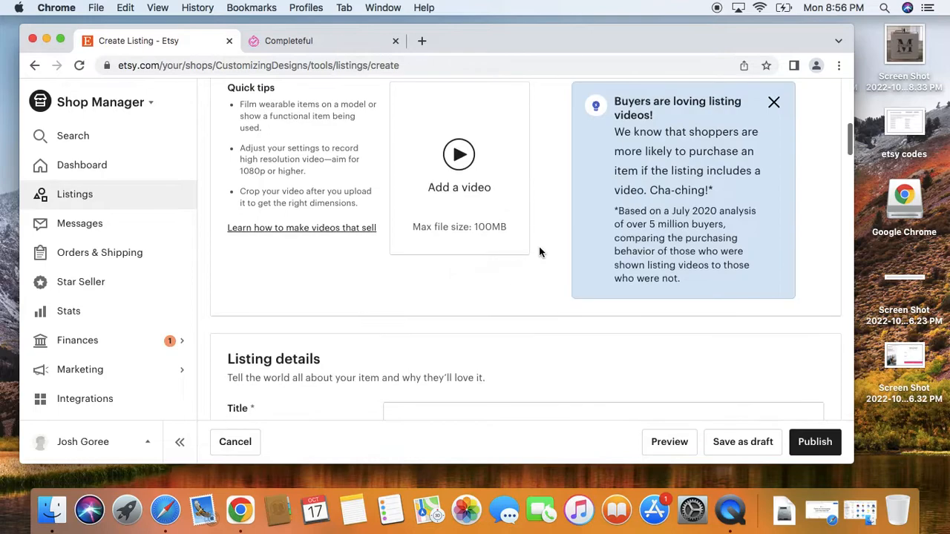
scroll(539, 250, up, 4)
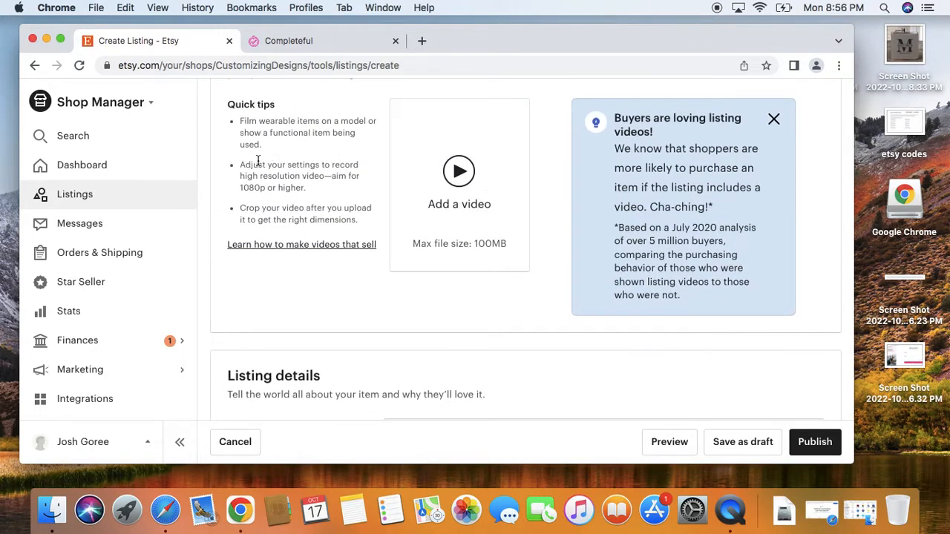
scroll(304, 312, down, 4)
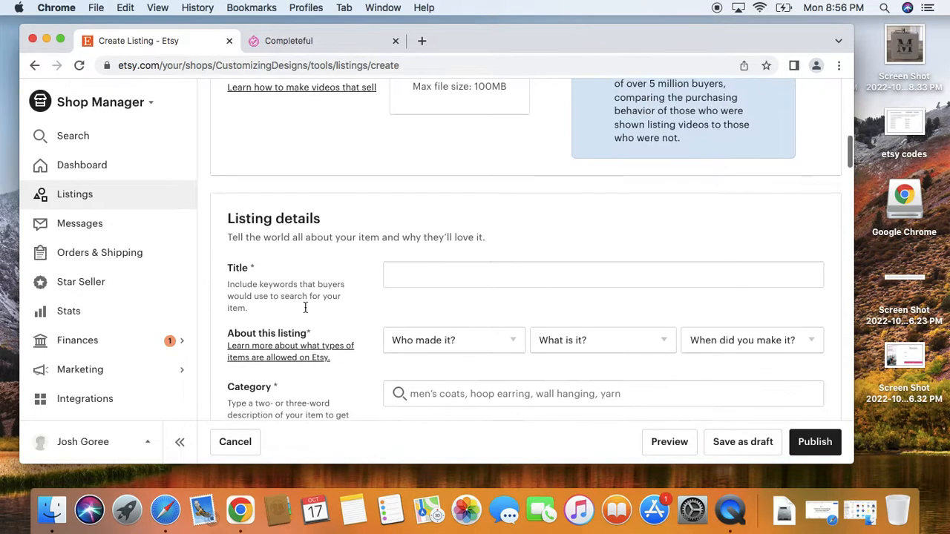
Enter the new listing's title as "Tumbler, Engraved tumbler, customized tumbler, groomsman".
click(460, 274)
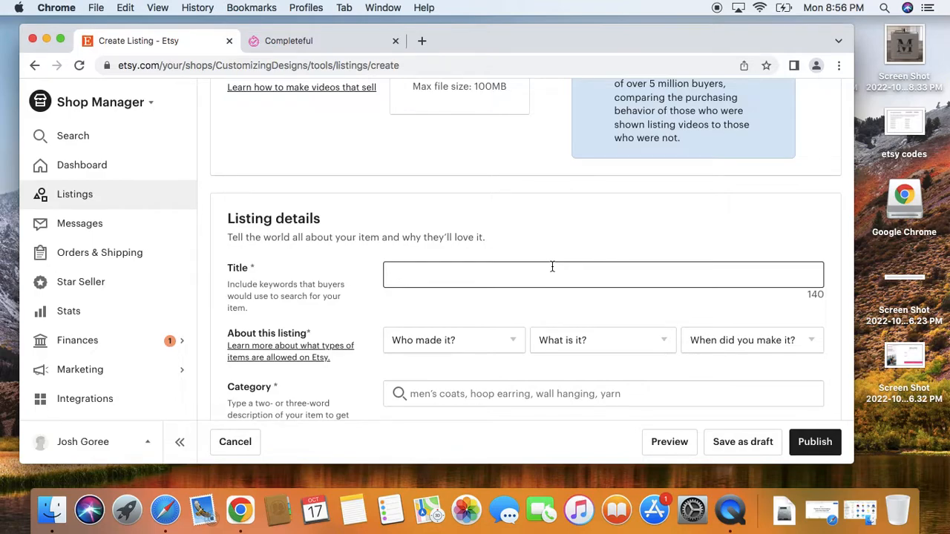
scroll(552, 266, down, 1)
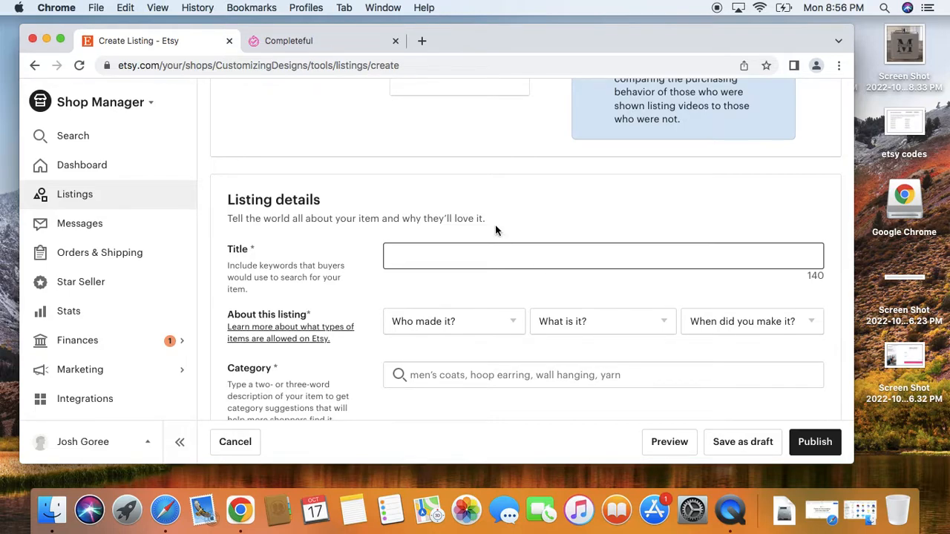
text(Tu)
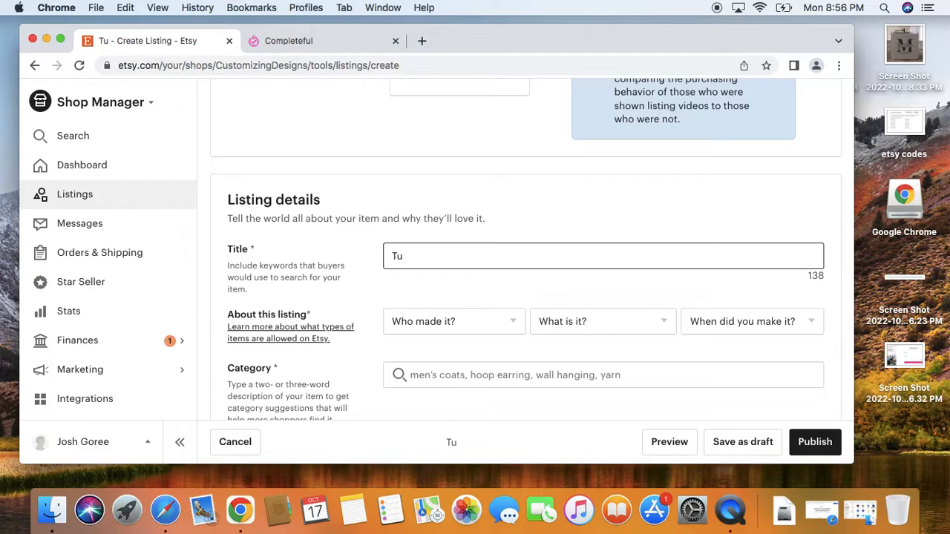
text(mbler, Eng)
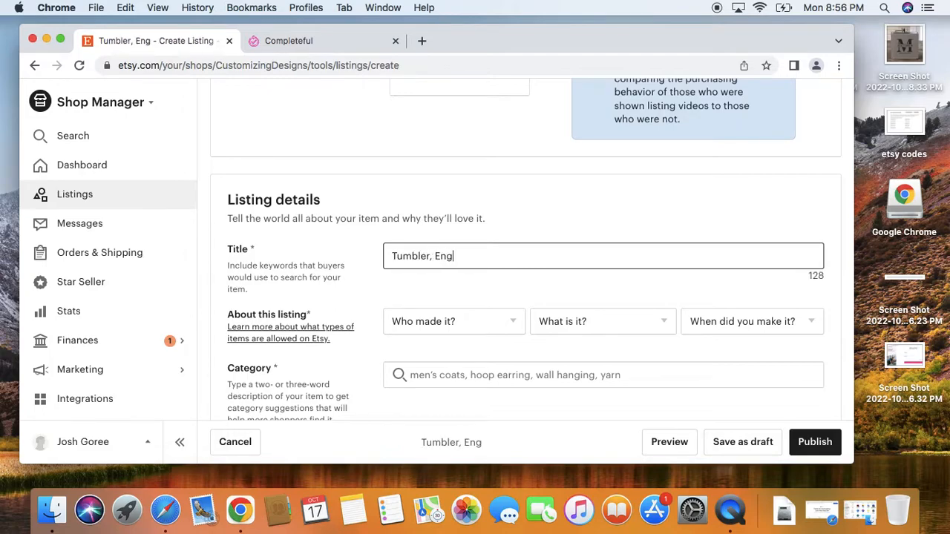
text(raved tumb)
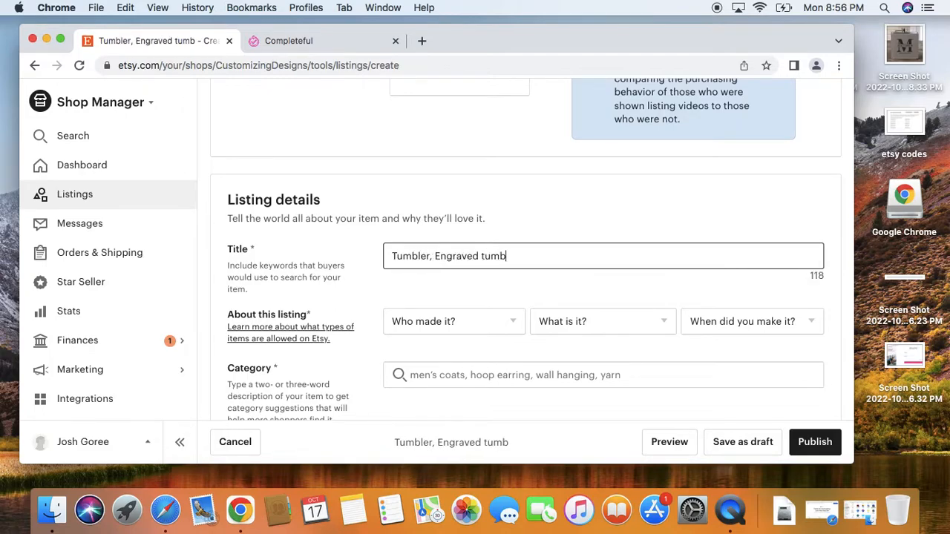
text(ler, customize)
key(BackSpace)
text(ed tumbler,)
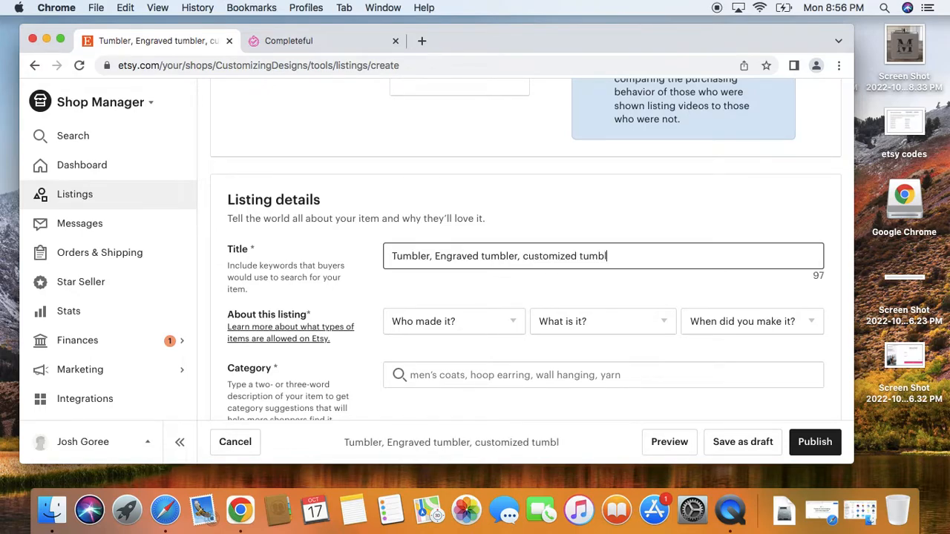
text( groomsmans)
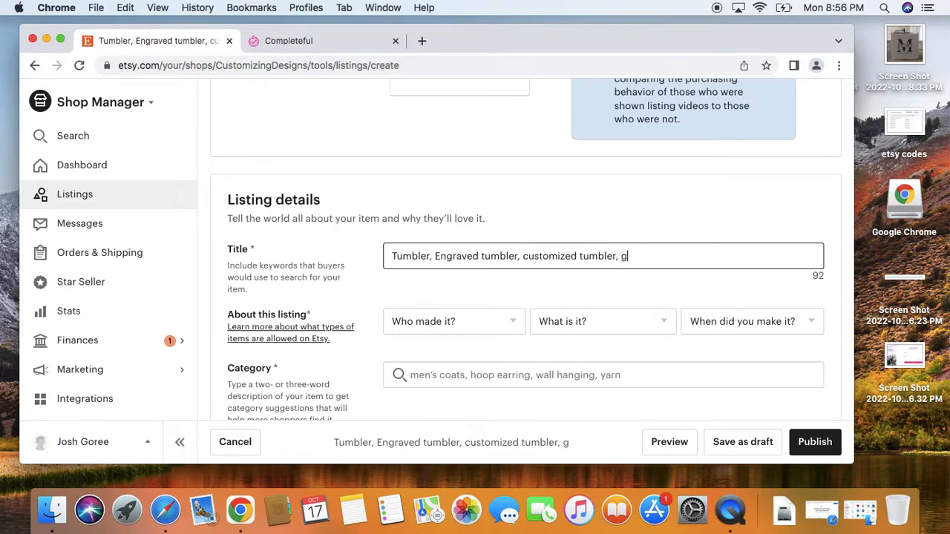
key(BackSpace)
key(BackSpace)
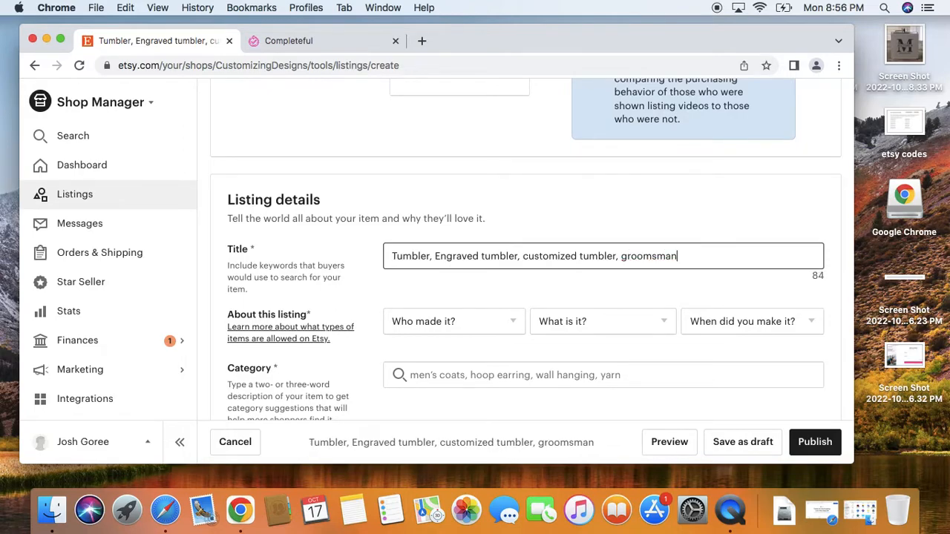
Clear all the text from the new listing's title.
key(super+a)
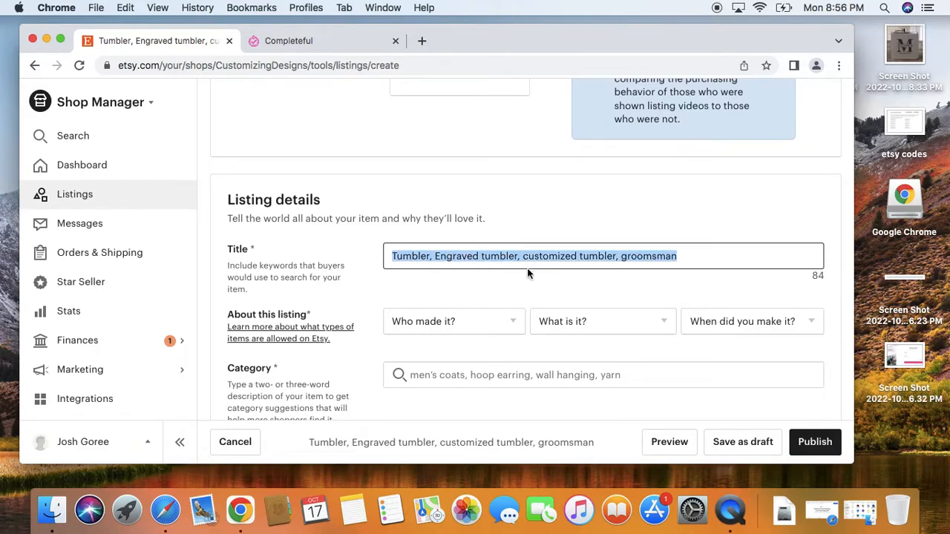
click(705, 210)
click(772, 248)
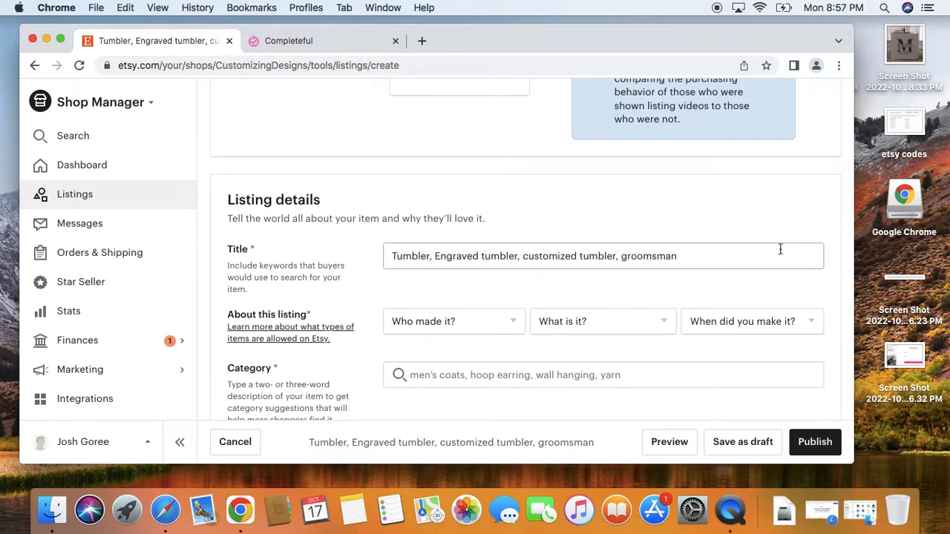
key(super+a)
key(BackSpace)
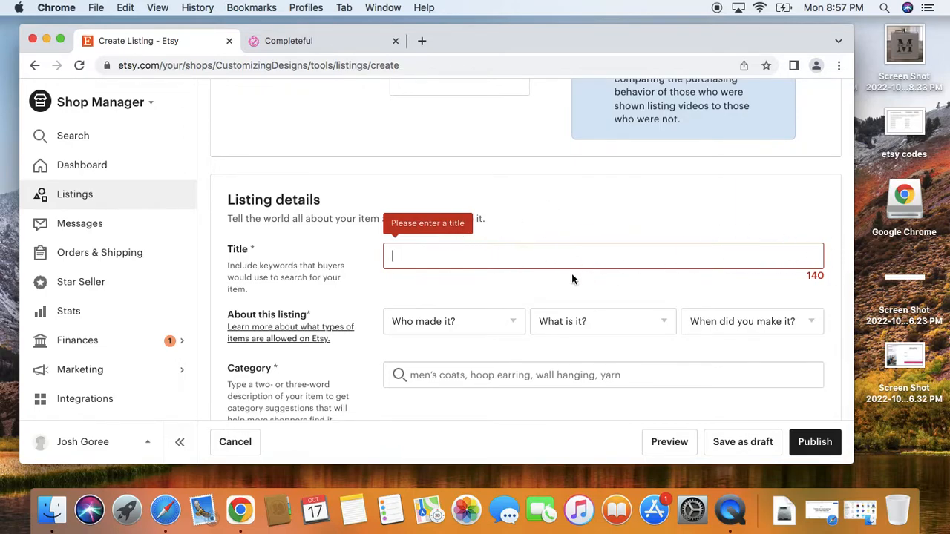
Review the new listing's photo and video sections and the title field in the listing details.
scroll(476, 244, up, 10)
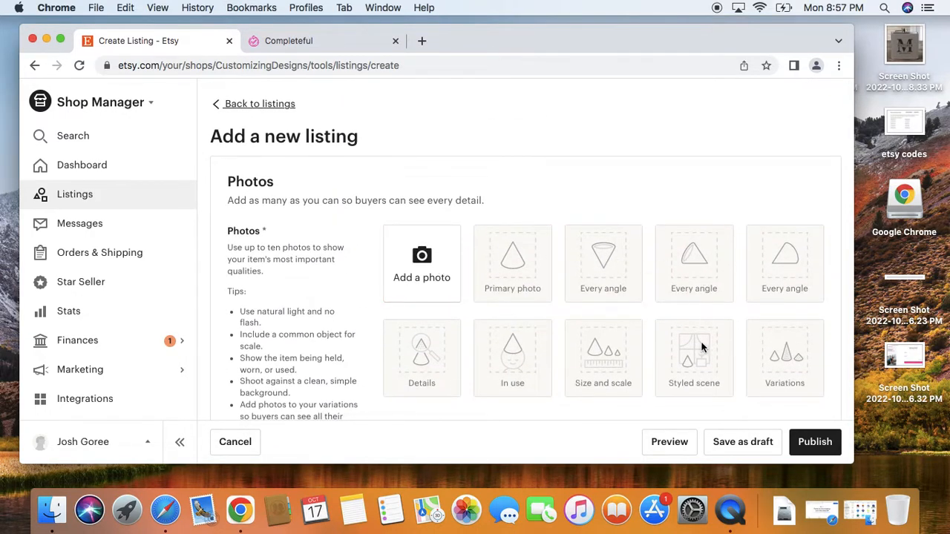
scroll(700, 346, down, 5)
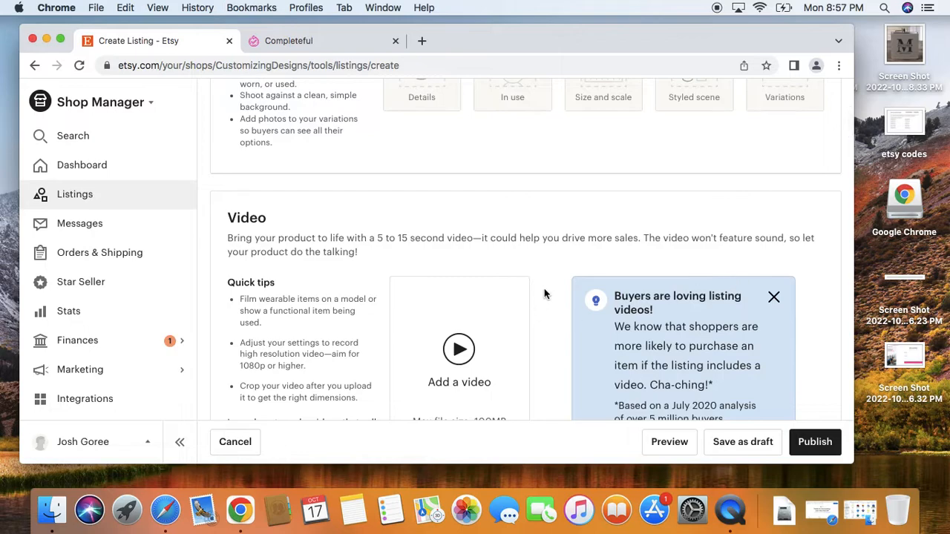
scroll(698, 210, down, 5)
scroll(698, 209, down, 2)
scroll(698, 211, up, 5)
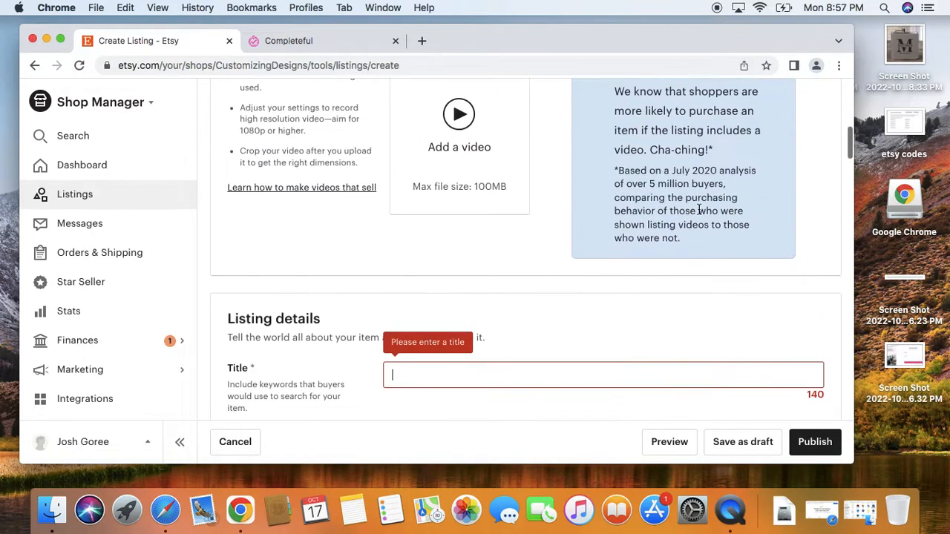
scroll(698, 208, down, 5)
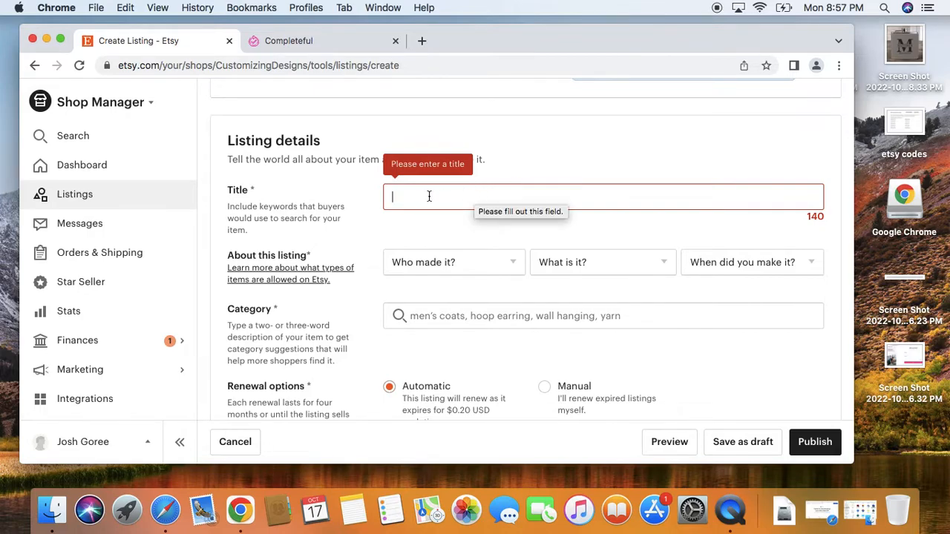
scroll(458, 198, up, 10)
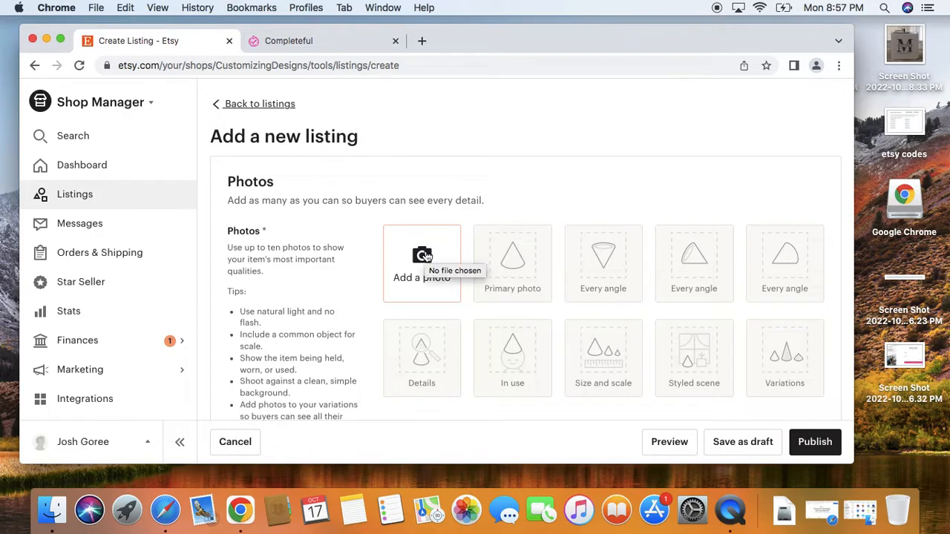
scroll(468, 235, down, 2)
scroll(468, 235, down, 6)
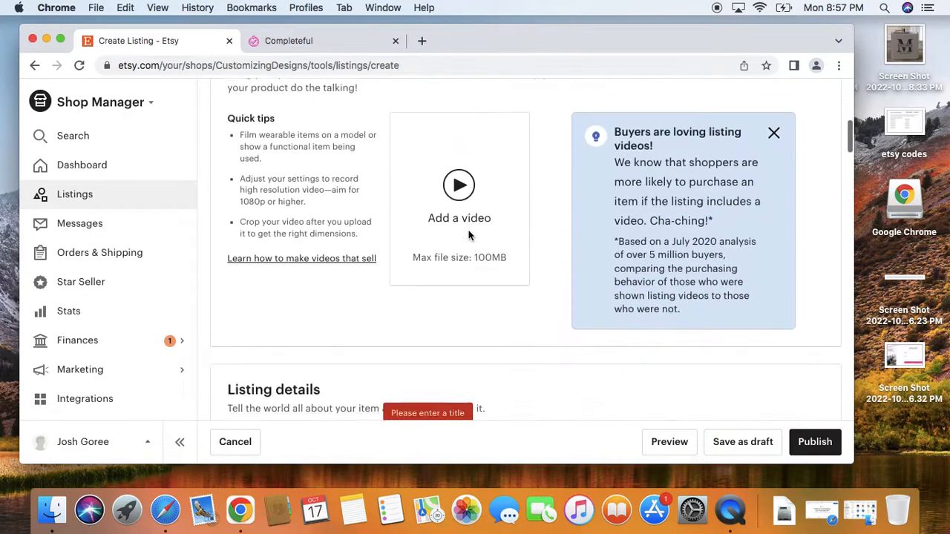
click(415, 260)
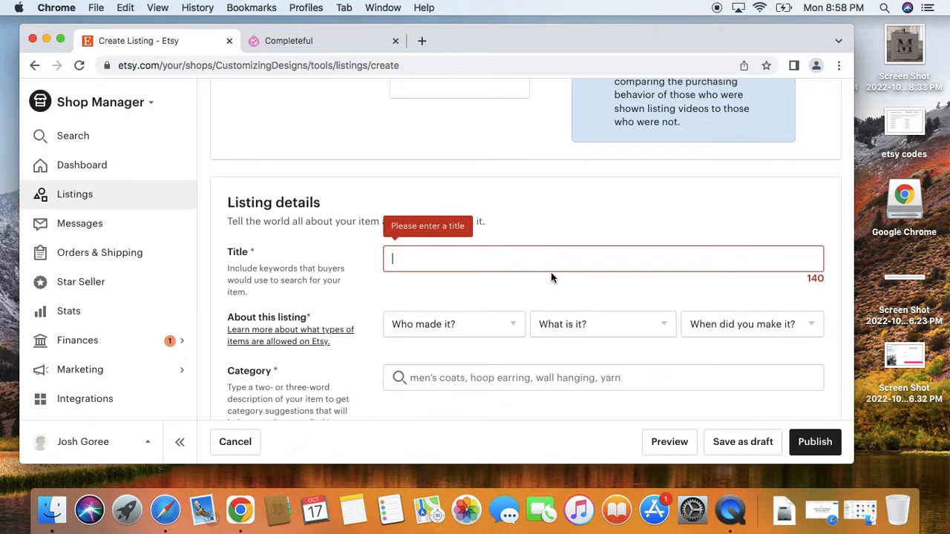
scroll(551, 278, up, 2)
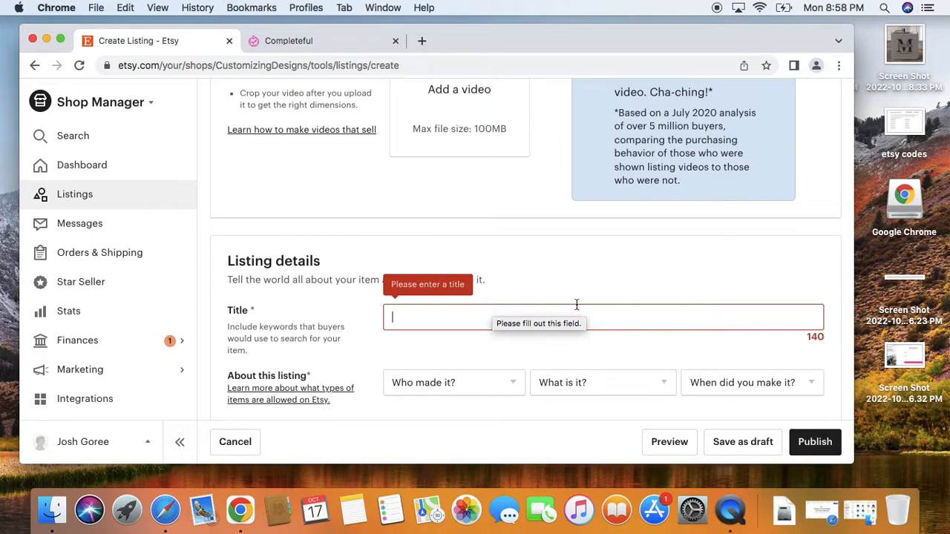
click(801, 317)
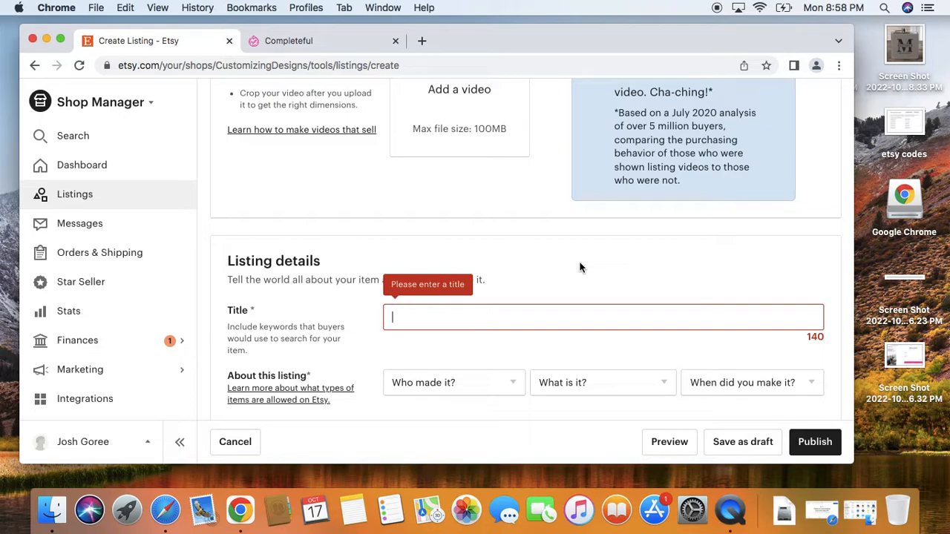
Set the listing's maker to "I did" in the details about who made the item.
scroll(521, 257, down, 5)
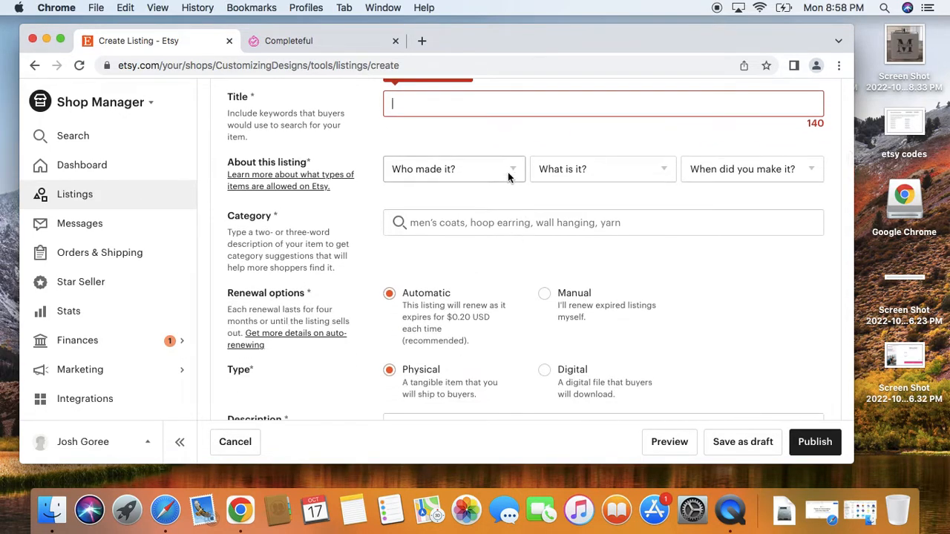
click(508, 172)
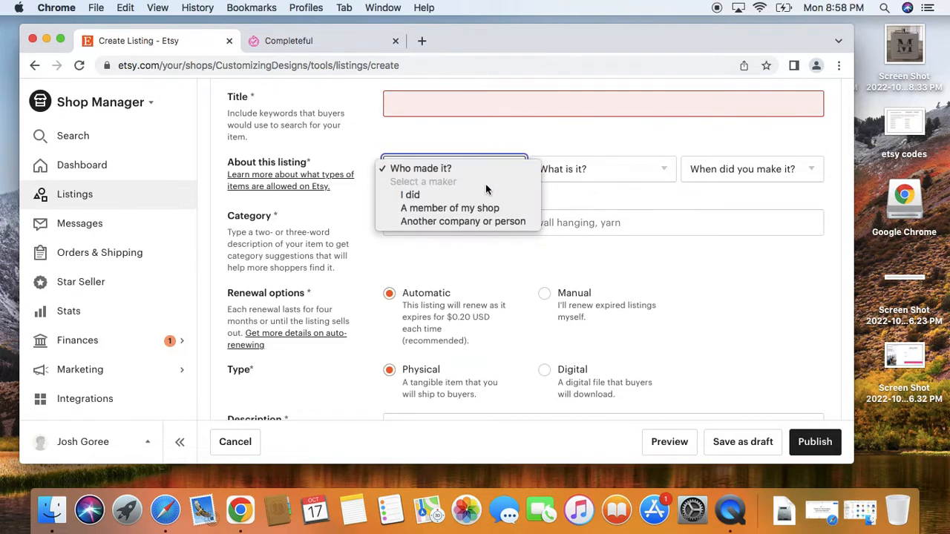
click(467, 195)
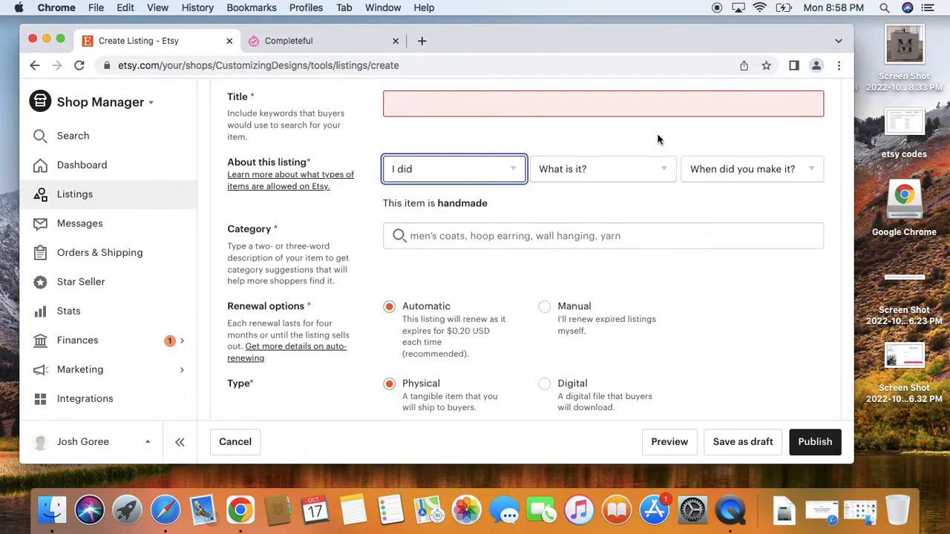
Check the common category suggestions for the listing without choosing one.
scroll(657, 139, down, 2)
click(538, 154)
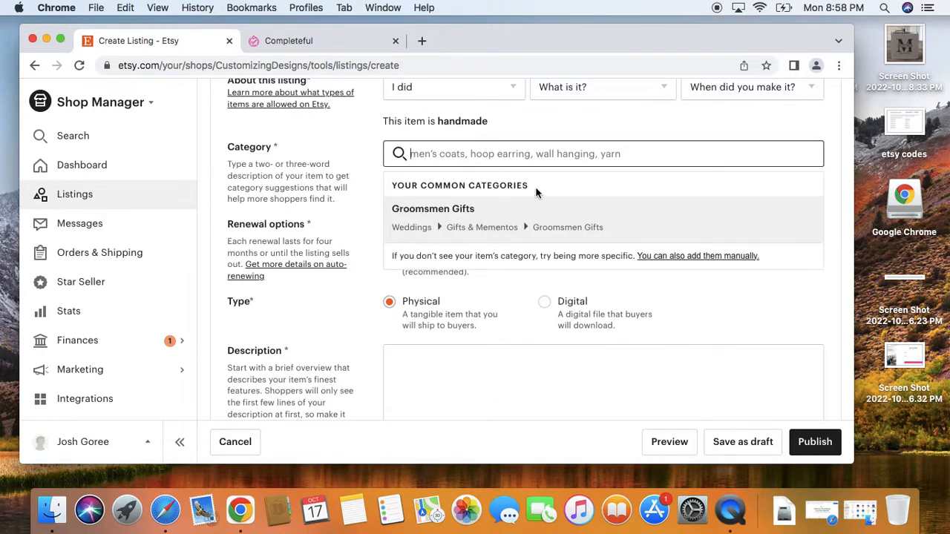
click(355, 141)
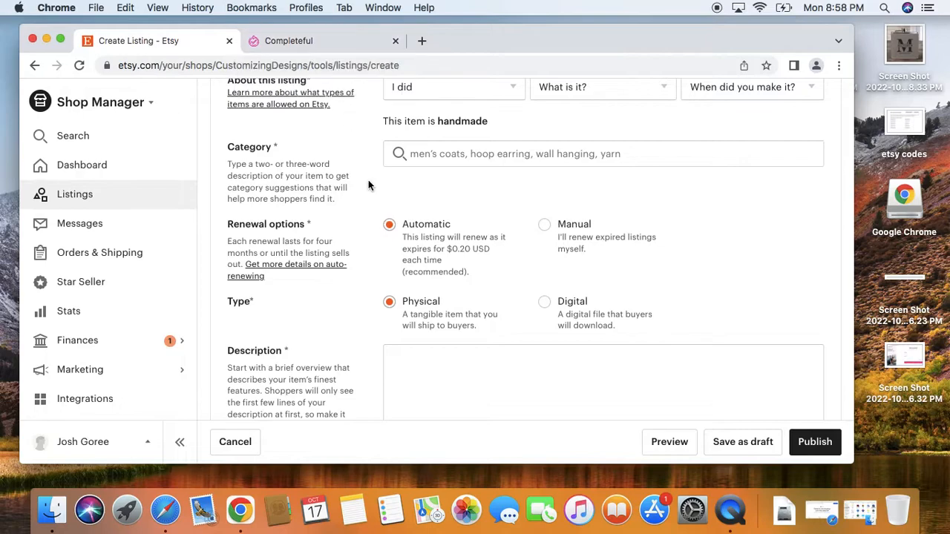
Review the listing's description field, looking back over the photo and video sections and ahead to the tags.
scroll(356, 269, down, 5)
click(468, 222)
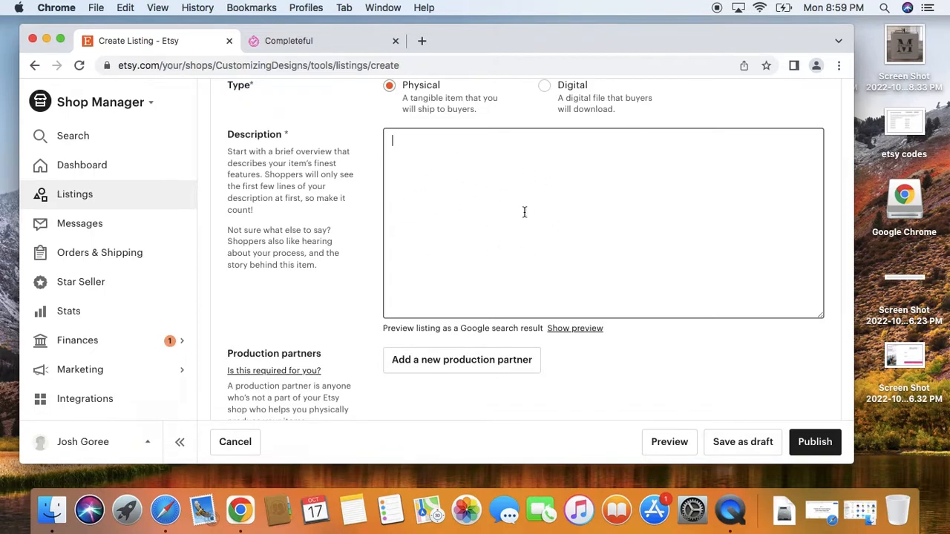
scroll(524, 213, up, 15)
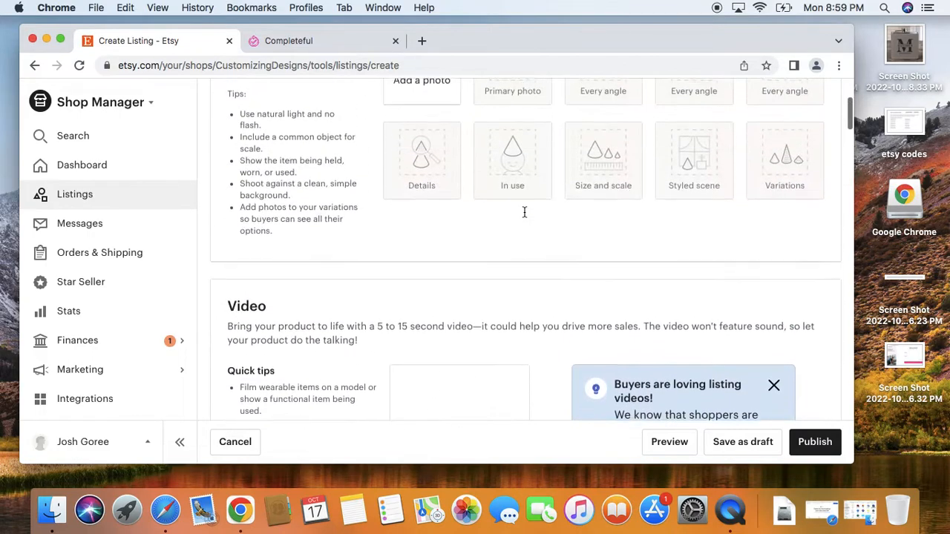
scroll(524, 214, up, 1)
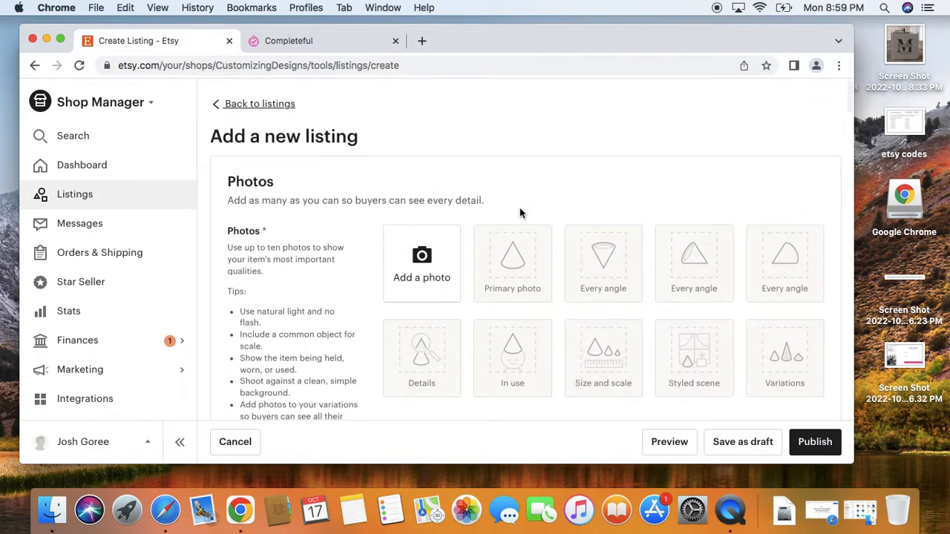
scroll(428, 287, down, 5)
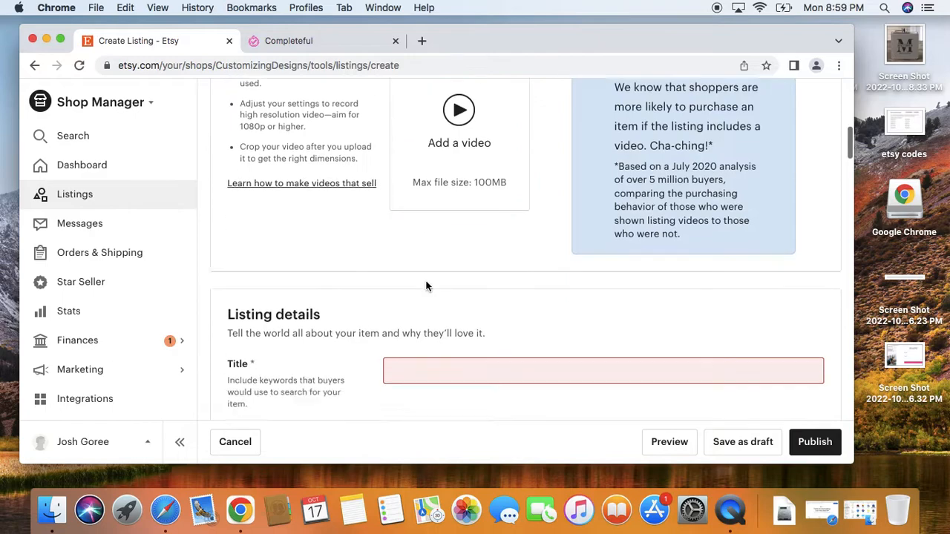
scroll(471, 278, down, 8)
click(470, 278)
scroll(470, 277, down, 12)
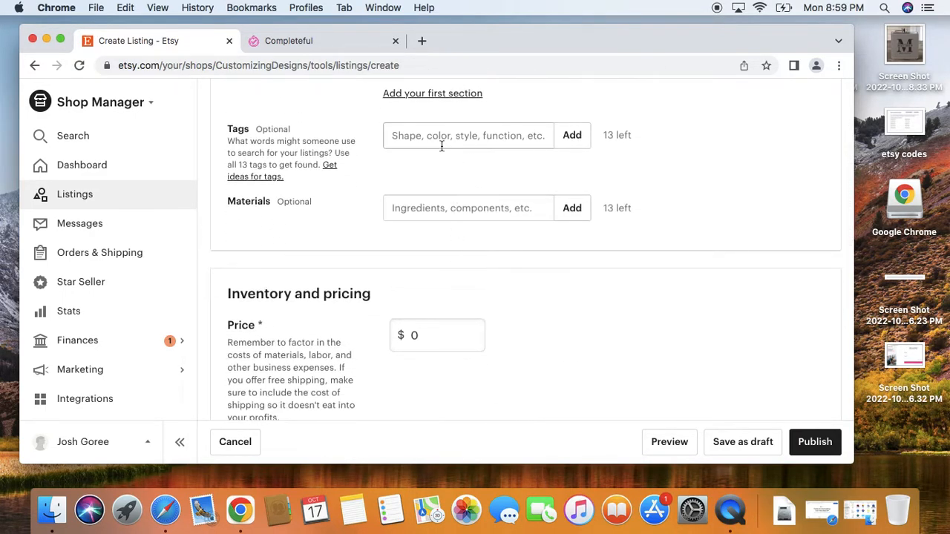
scroll(441, 135, up, 12)
click(446, 172)
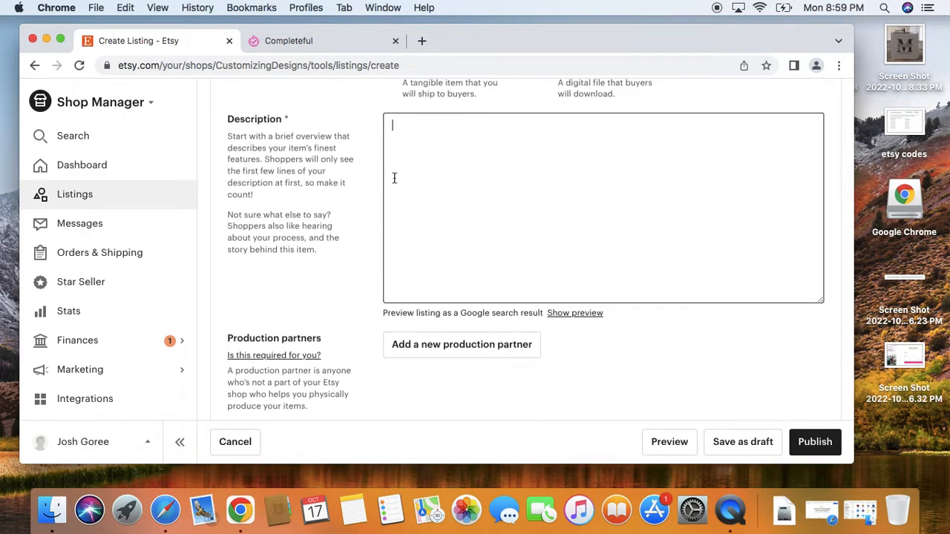
Look over the production partners, section, tags and materials fields of the listing.
scroll(503, 218, down, 3)
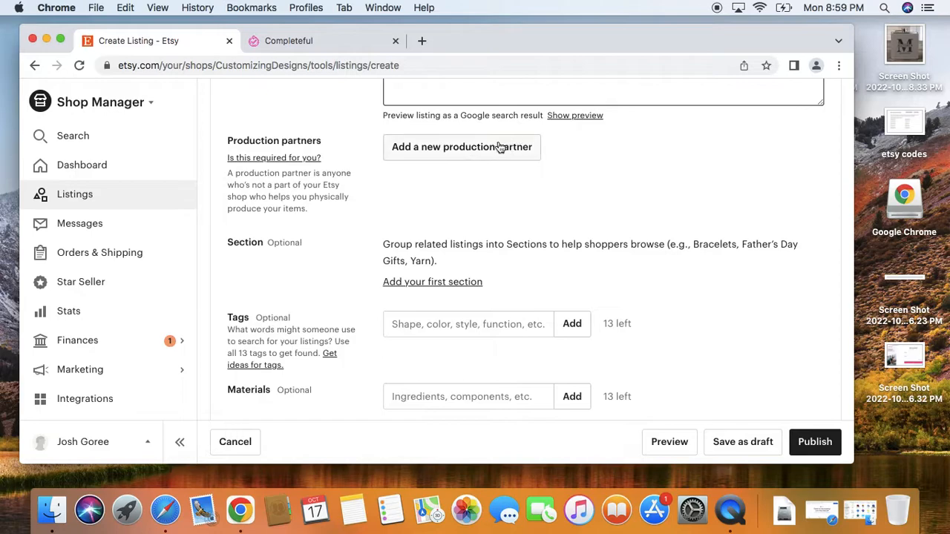
scroll(528, 170, down, 1)
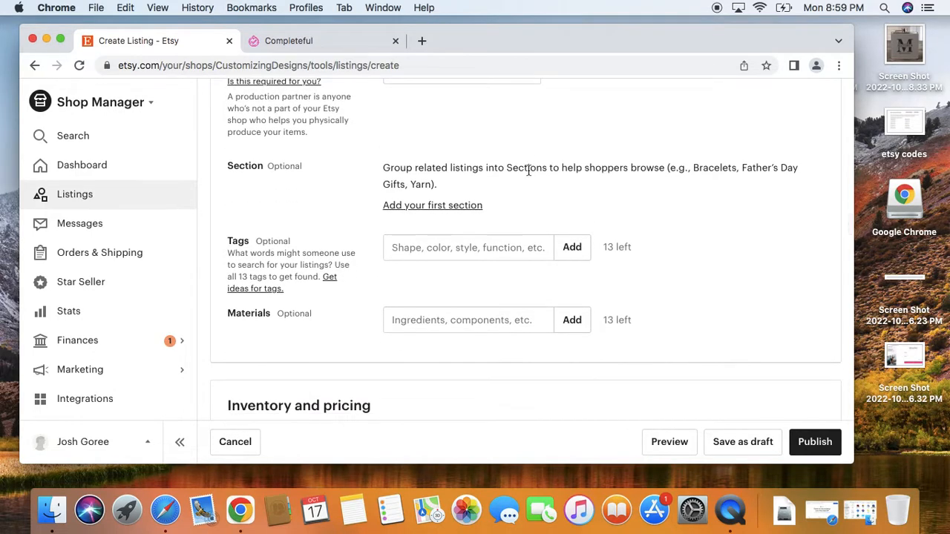
scroll(528, 170, up, 1)
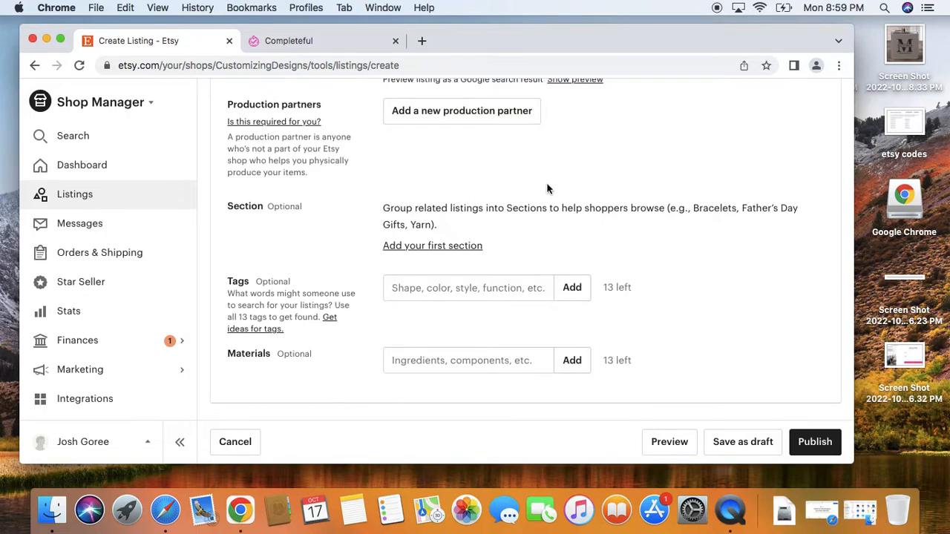
scroll(576, 178, down, 2)
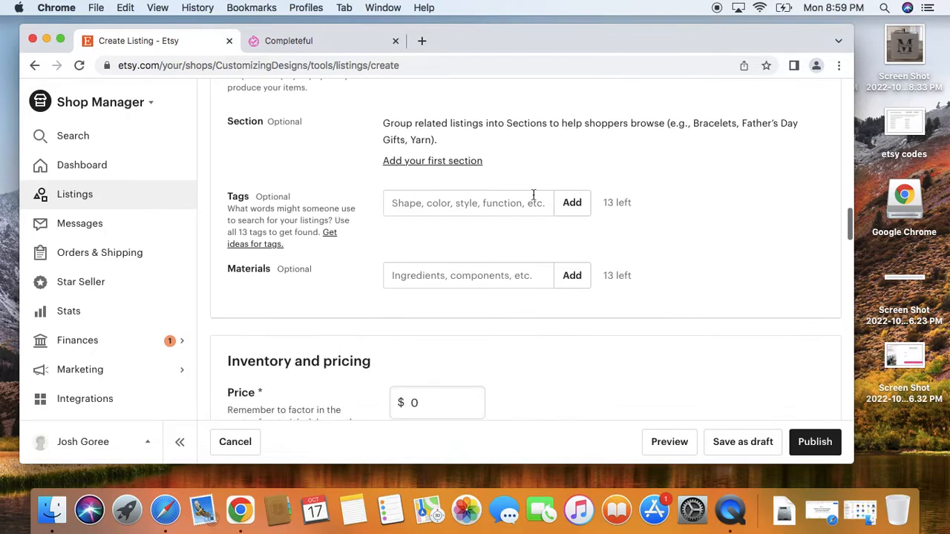
Examine the price, quantity and SKU fields under inventory and pricing, down to the variations section.
scroll(444, 232, down, 5)
click(439, 172)
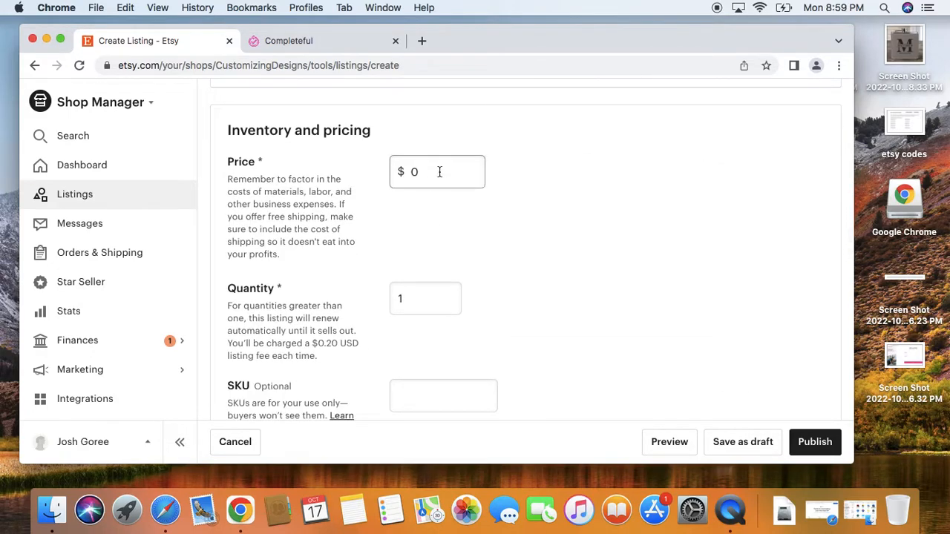
scroll(440, 171, down, 3)
double_click(415, 167)
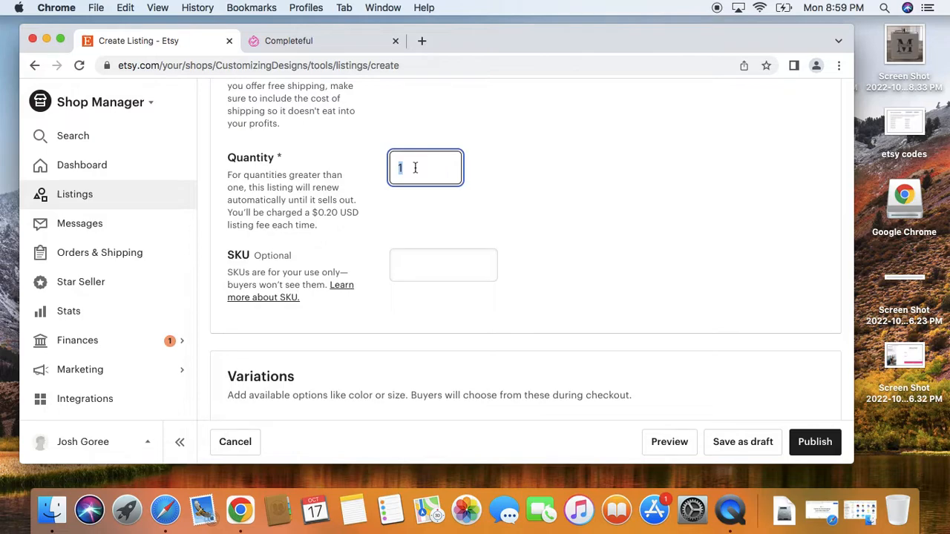
click(479, 148)
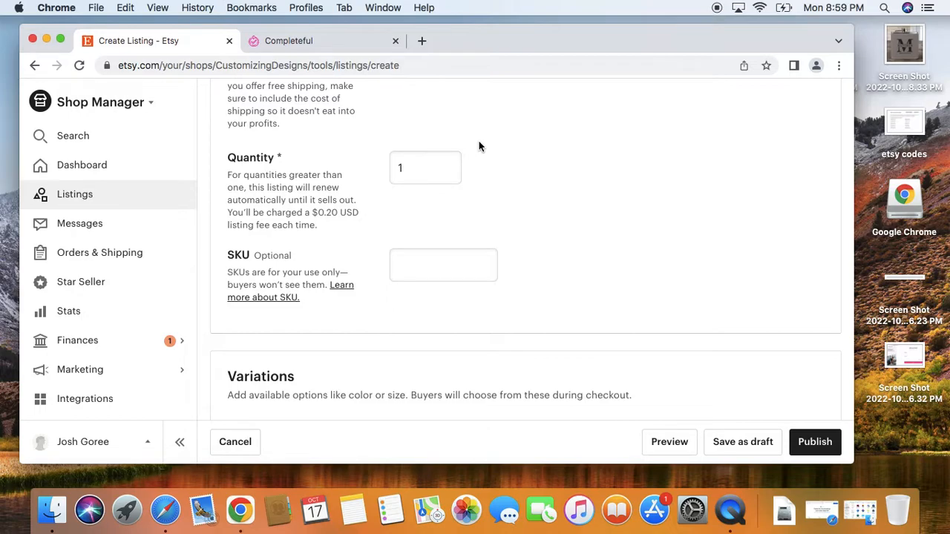
double_click(418, 166)
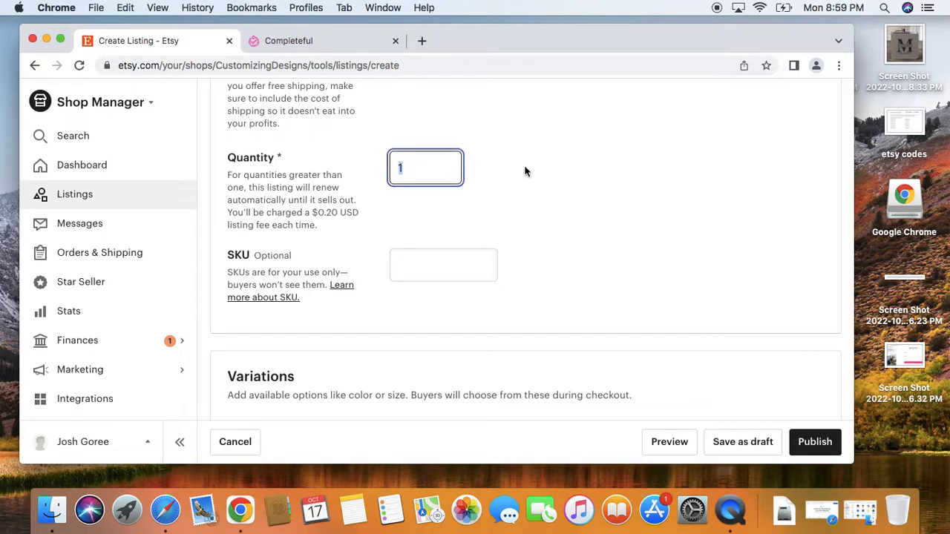
scroll(524, 165, down, 3)
scroll(524, 173, up, 1)
scroll(525, 172, up, 1)
scroll(505, 178, down, 4)
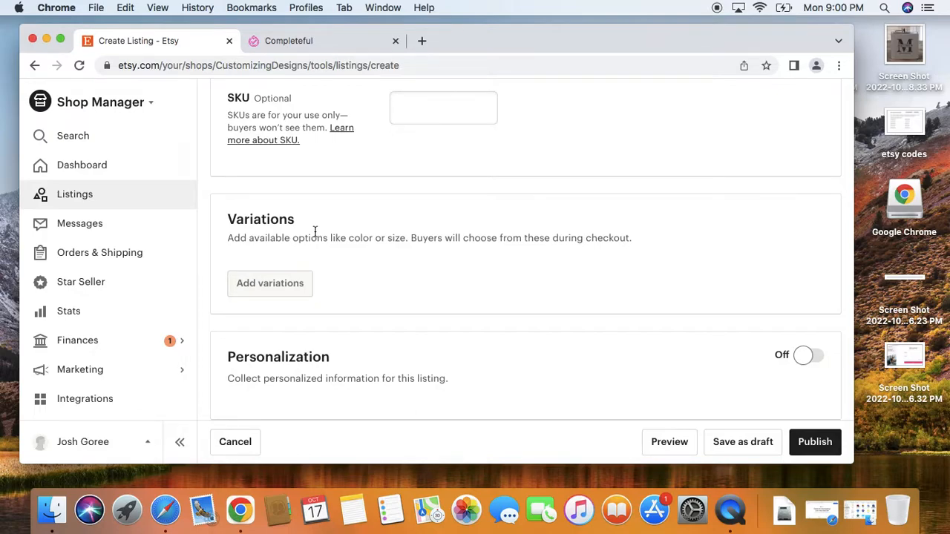
Turn on personalization for the listing to show the buyer instruction options.
scroll(315, 232, down, 2)
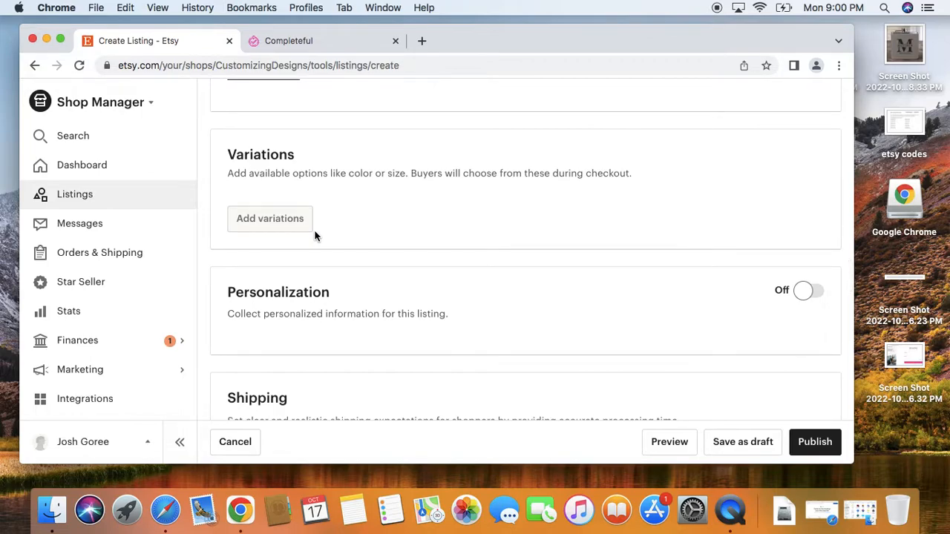
scroll(445, 290, down, 4)
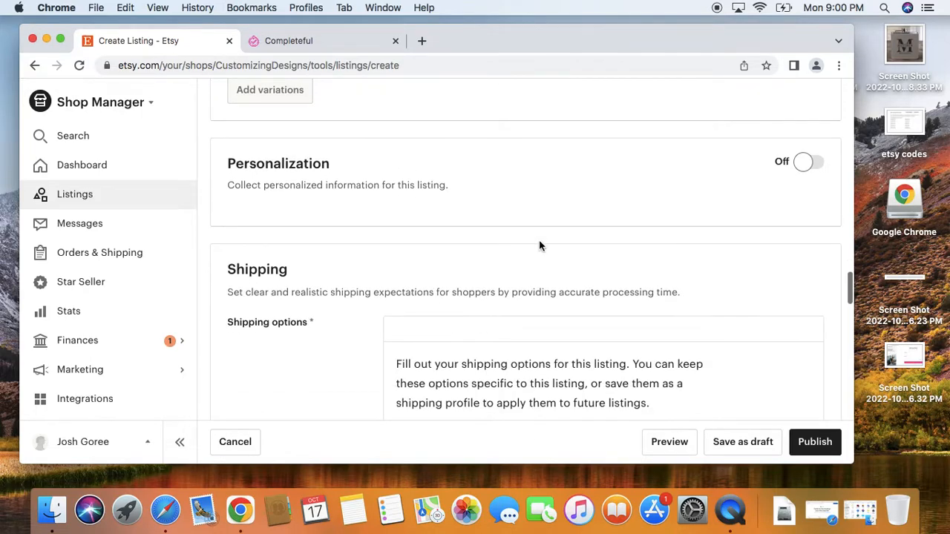
click(812, 168)
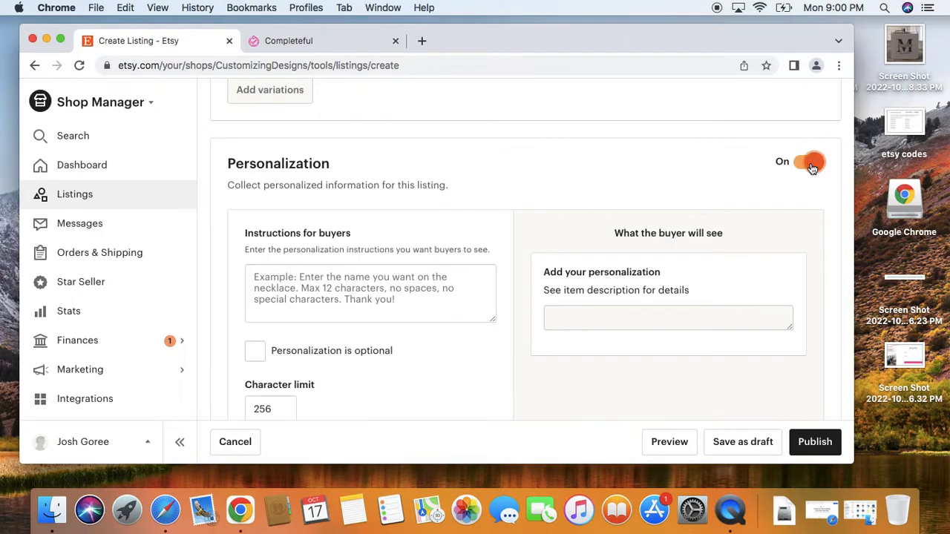
Examine the personalization section's buyer instructions, optional setting, character limit and buyer preview.
click(405, 295)
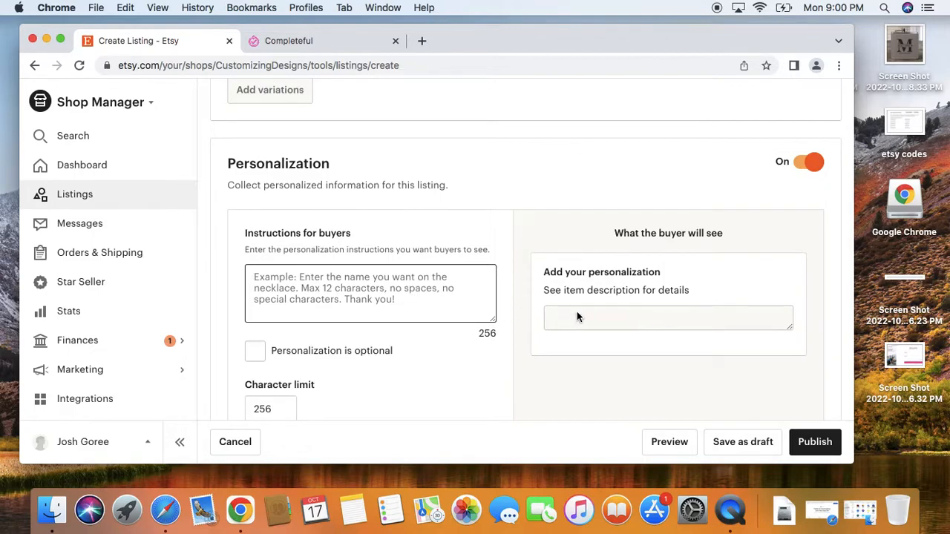
scroll(577, 312, down, 3)
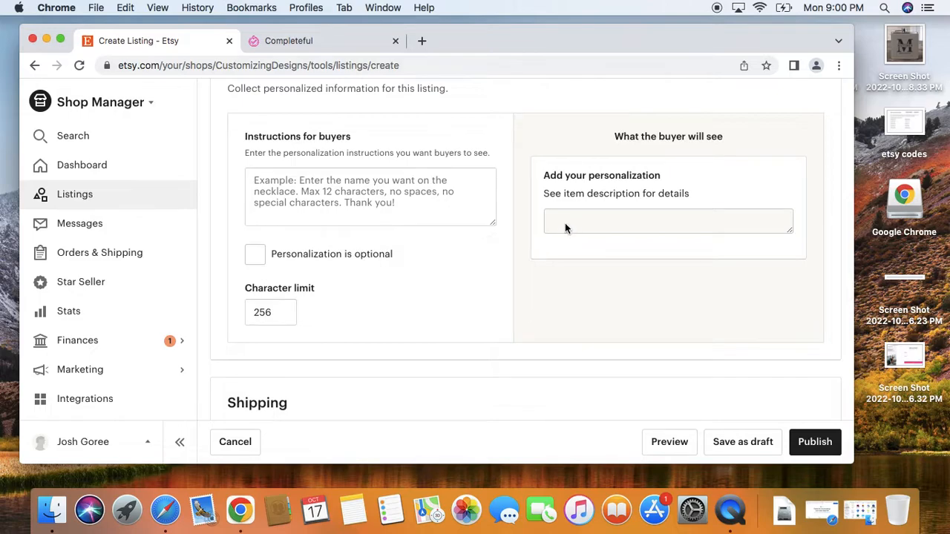
click(391, 209)
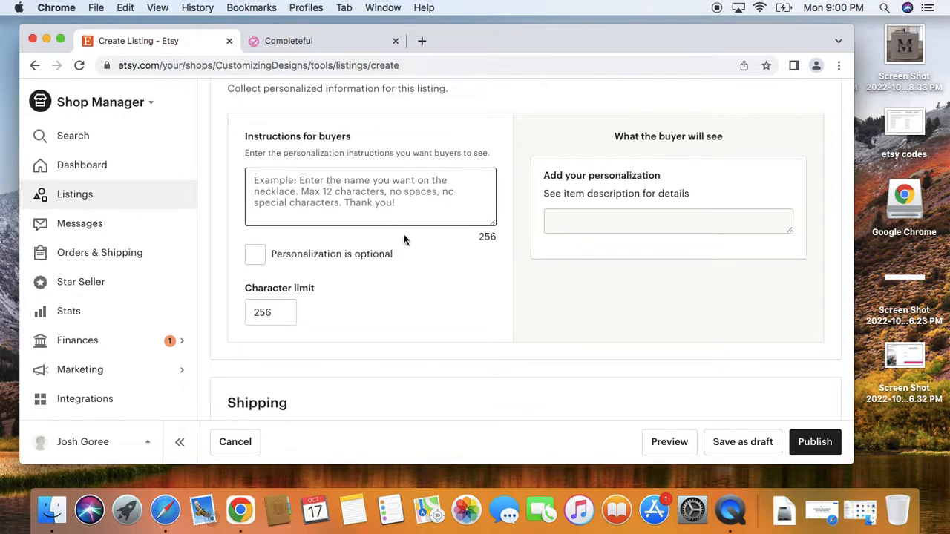
scroll(440, 288, down, 5)
scroll(441, 287, down, 2)
scroll(441, 286, down, 2)
scroll(441, 285, up, 2)
scroll(441, 285, up, 10)
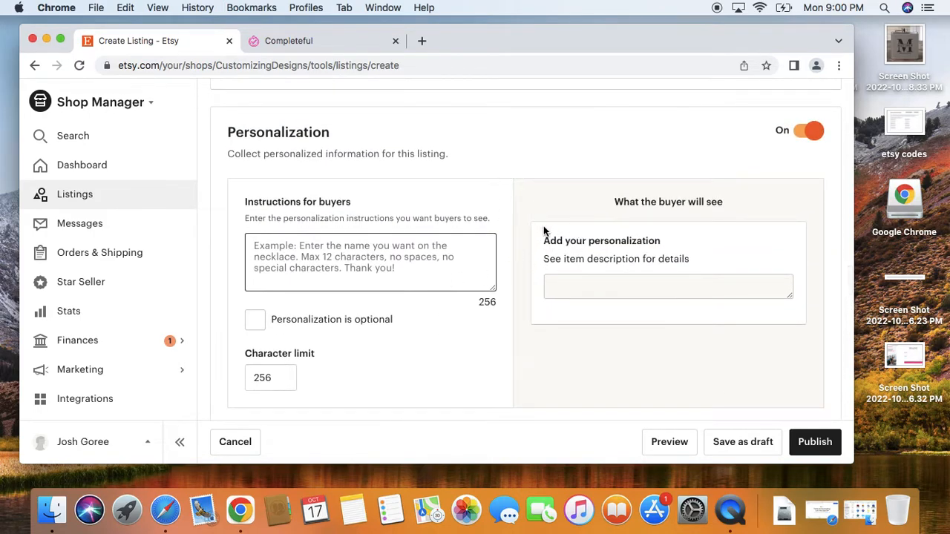
scroll(567, 249, down, 1)
scroll(567, 249, down, 9)
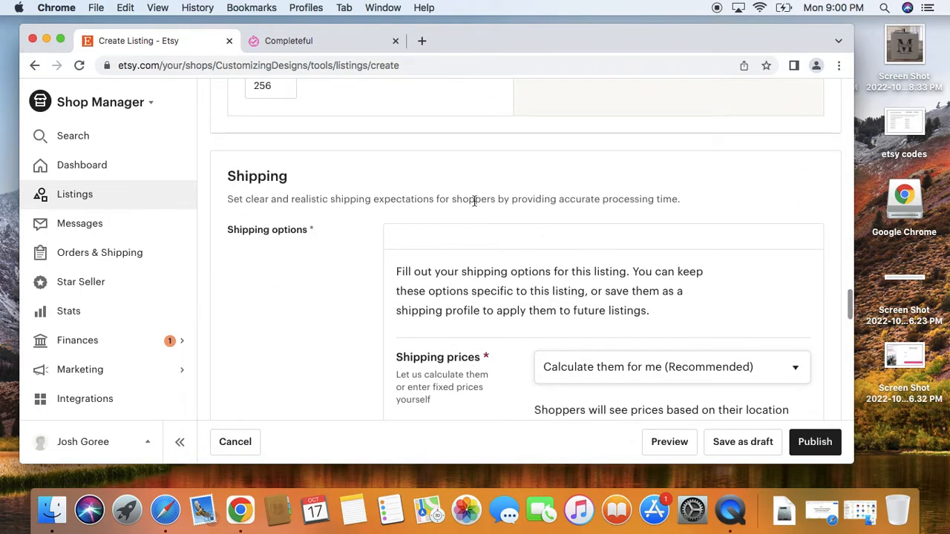
Look over the shipping section of the listing, including the shipping options and shipping prices.
scroll(475, 208, down, 5)
scroll(566, 185, up, 4)
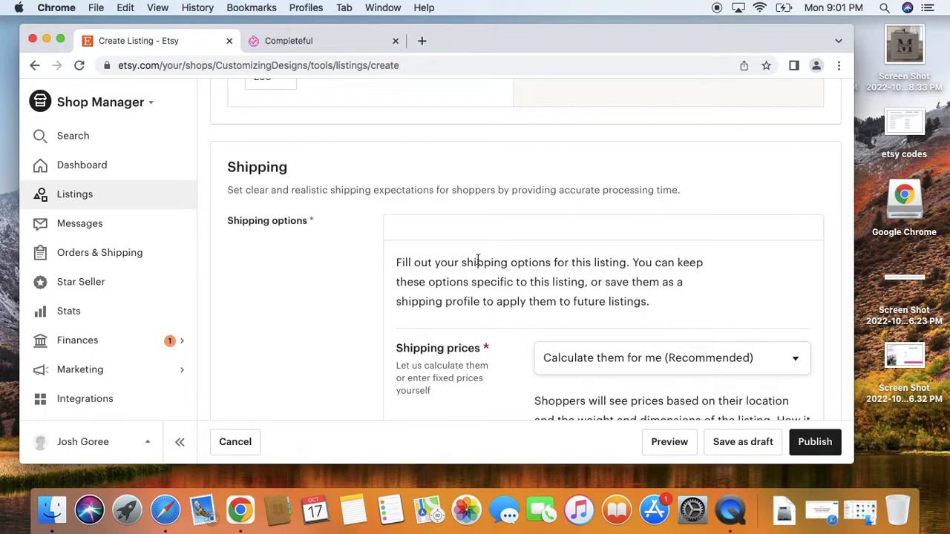
scroll(477, 260, down, 2)
scroll(619, 212, up, 1)
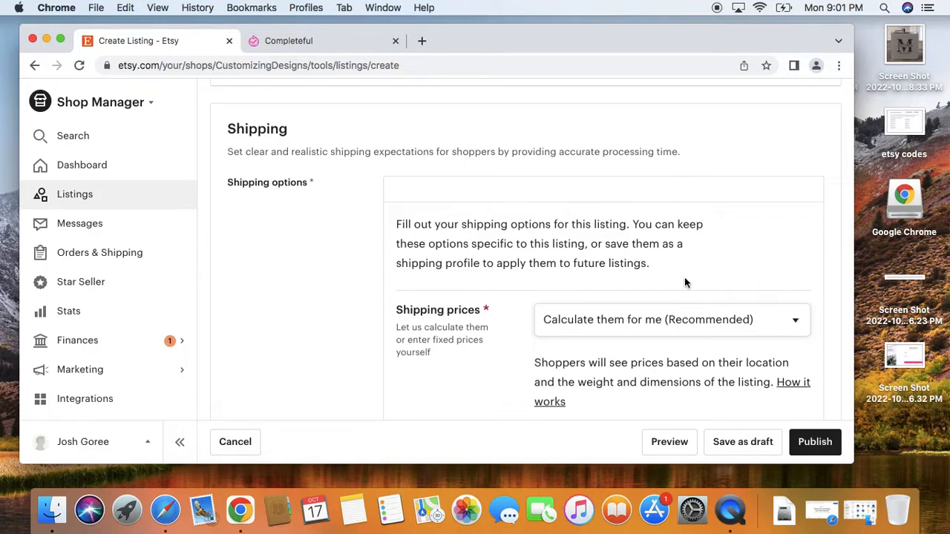
scroll(684, 280, down, 2)
scroll(684, 280, up, 2)
scroll(684, 280, up, 1)
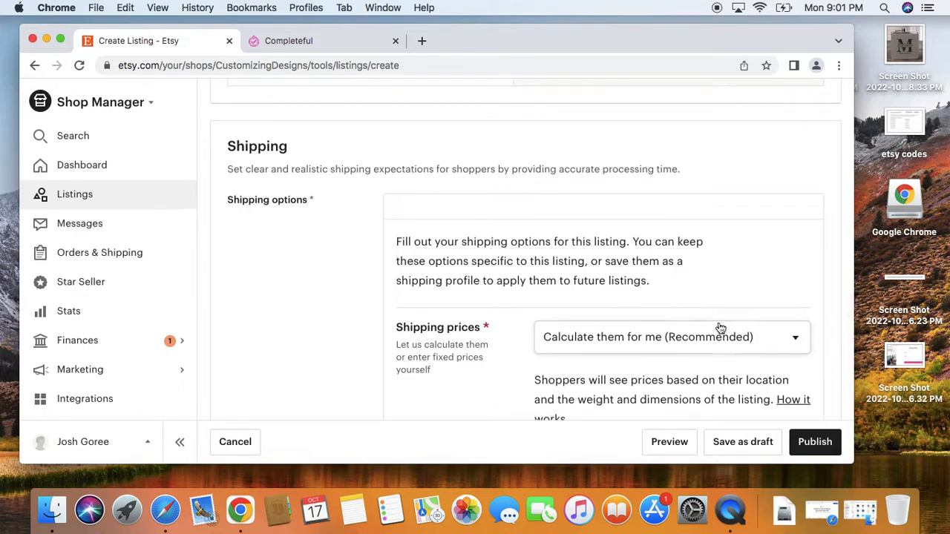
Switch the shipping prices to manually entered fixed prices, and set them back to "Calculate them for me (Recommended)".
click(746, 336)
click(686, 352)
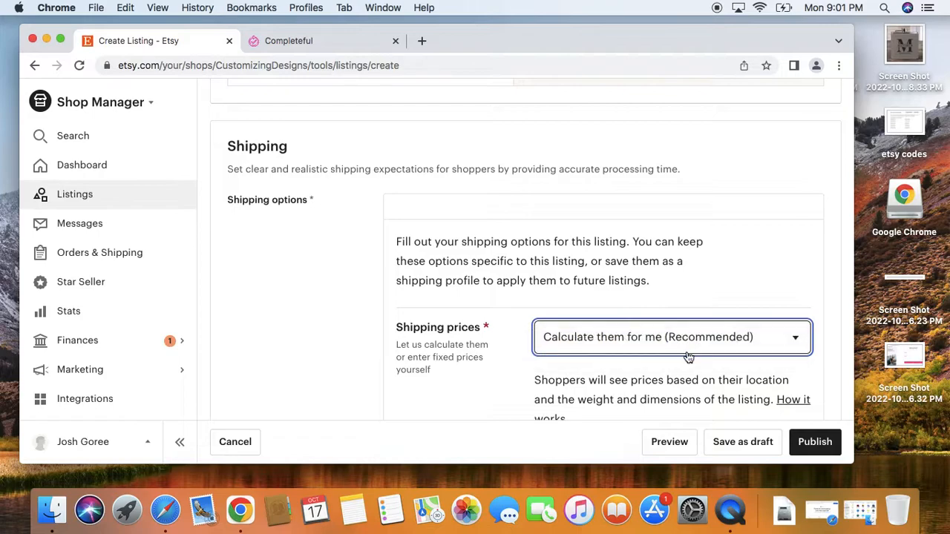
scroll(726, 255, down, 5)
click(775, 181)
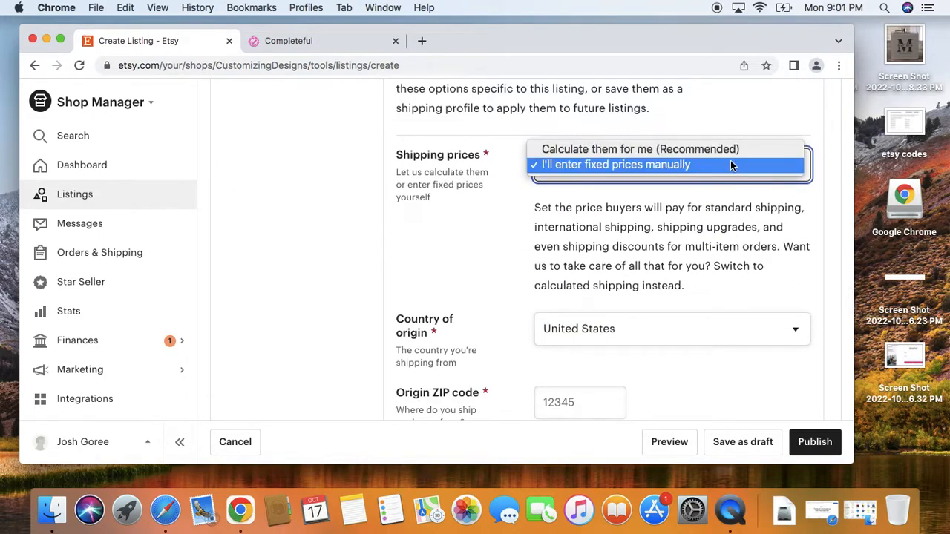
click(727, 148)
Review the origin ZIP code, processing time, shipping destinations, free shipping and handling fee fields.
scroll(667, 252, down, 3)
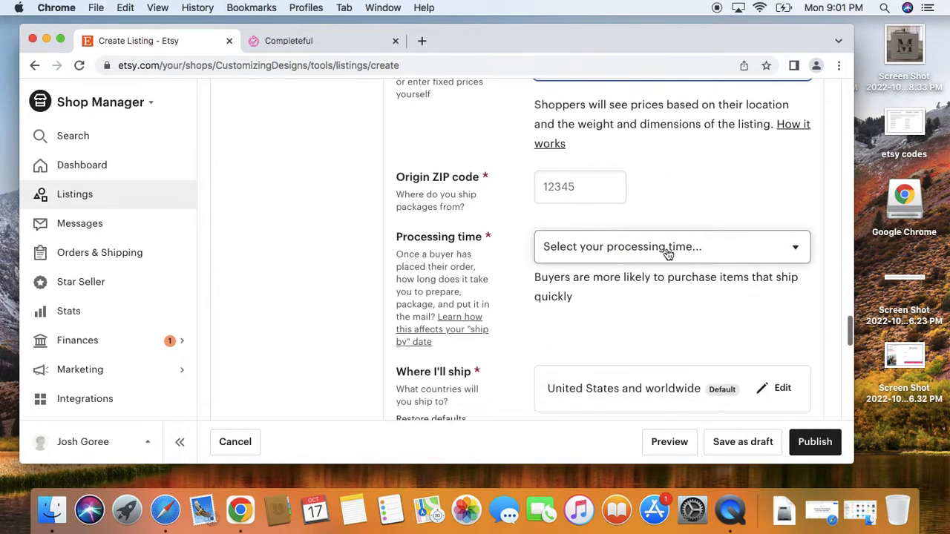
scroll(667, 252, down, 4)
scroll(661, 295, up, 3)
scroll(662, 295, up, 1)
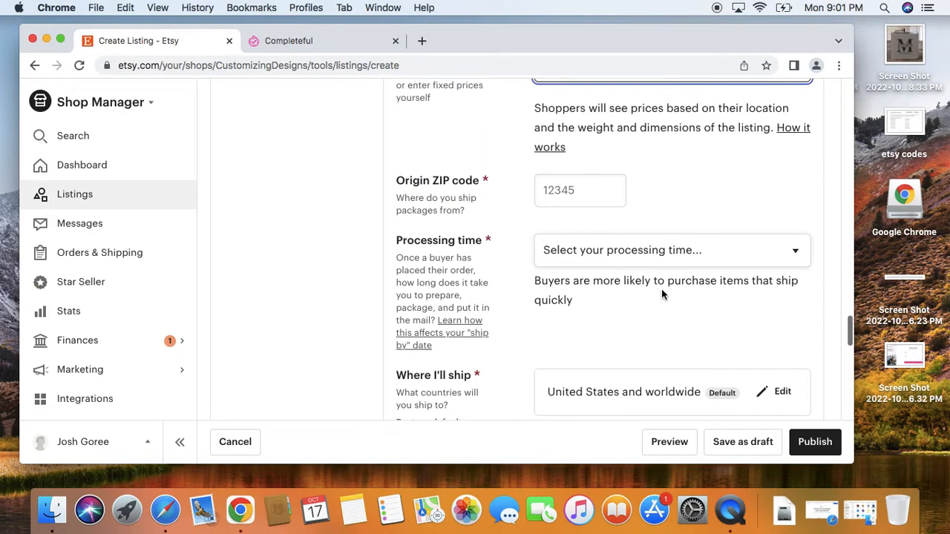
scroll(662, 295, down, 1)
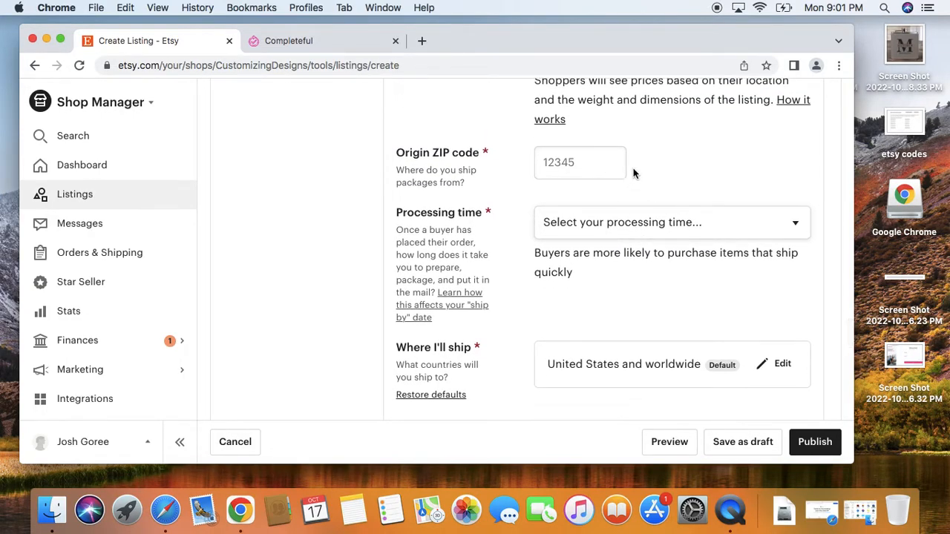
scroll(698, 173, down, 10)
scroll(699, 176, up, 4)
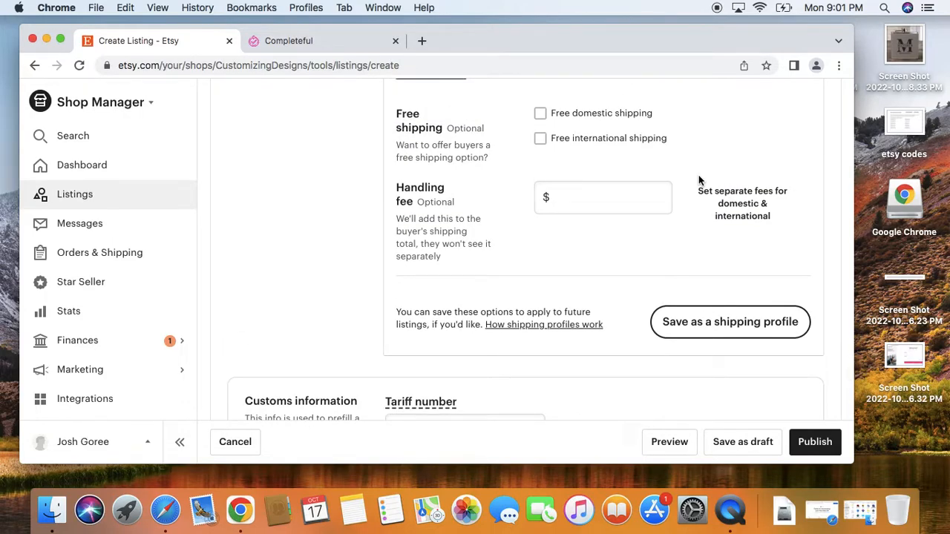
Set the item weight to 6 oz and the packed size to 1 in length, 1 in width and 1 in height.
click(697, 307)
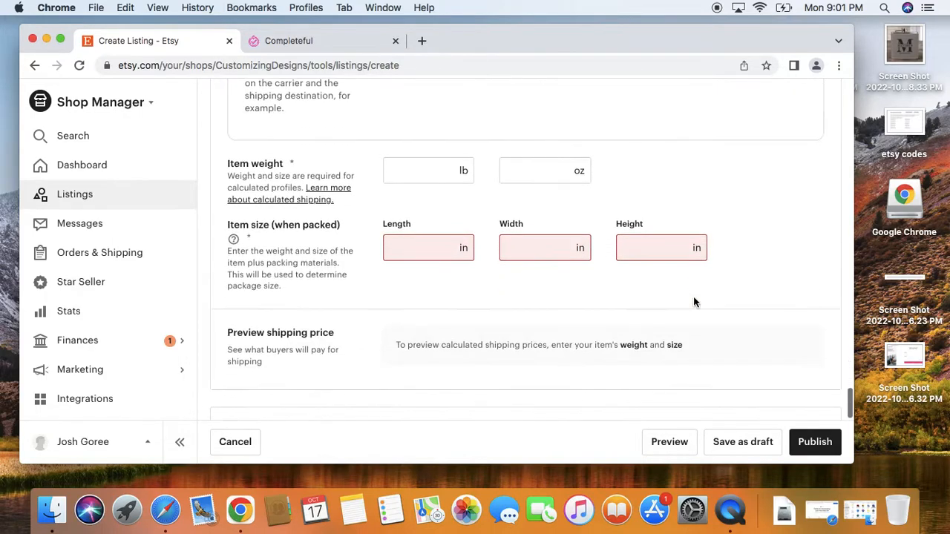
click(552, 174)
text(6)
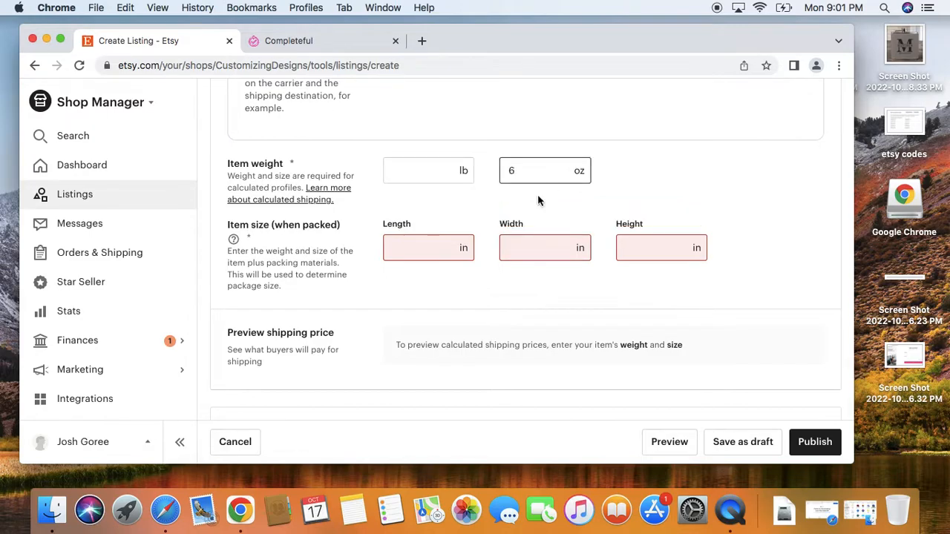
click(437, 245)
text(1)
click(576, 246)
text(1)
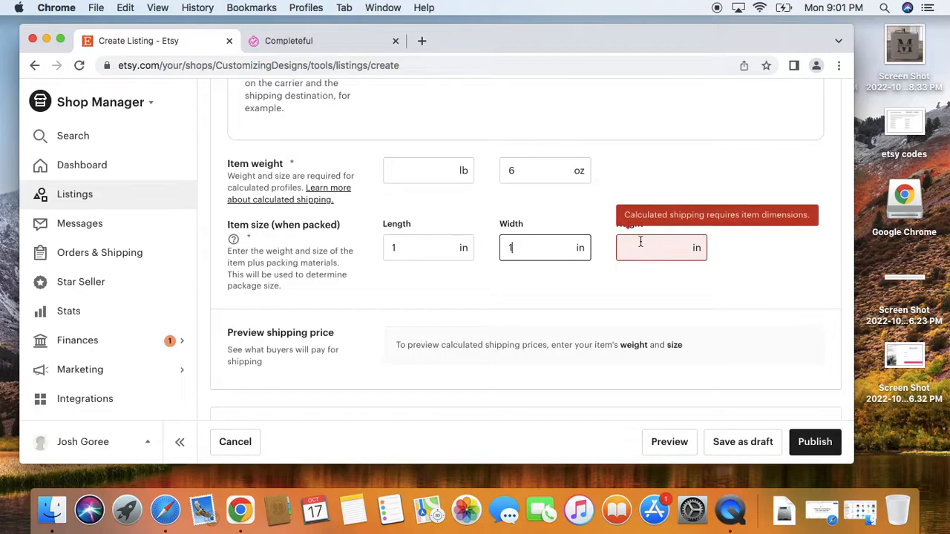
click(647, 246)
text(1)
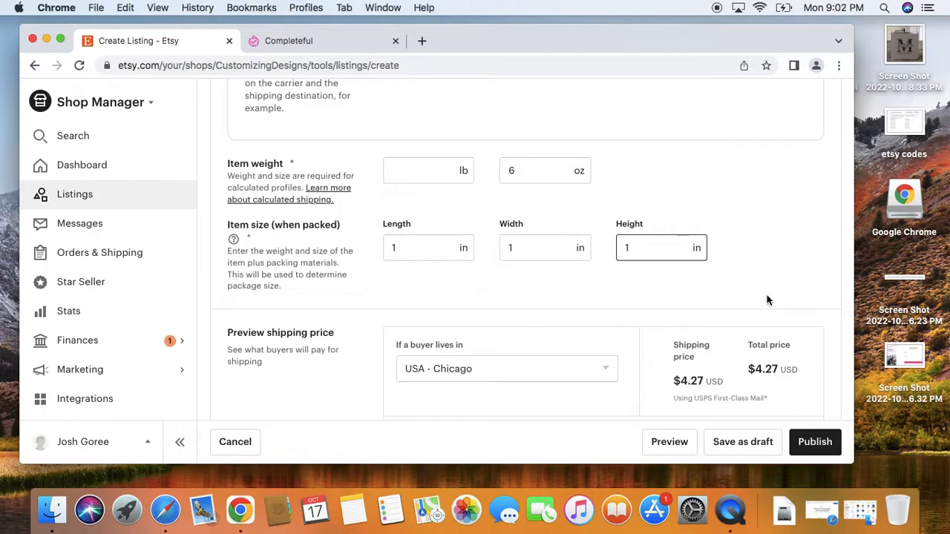
Look over the rest of the listing form, from customs information and return policies back up to the photos.
scroll(768, 300, up, 5)
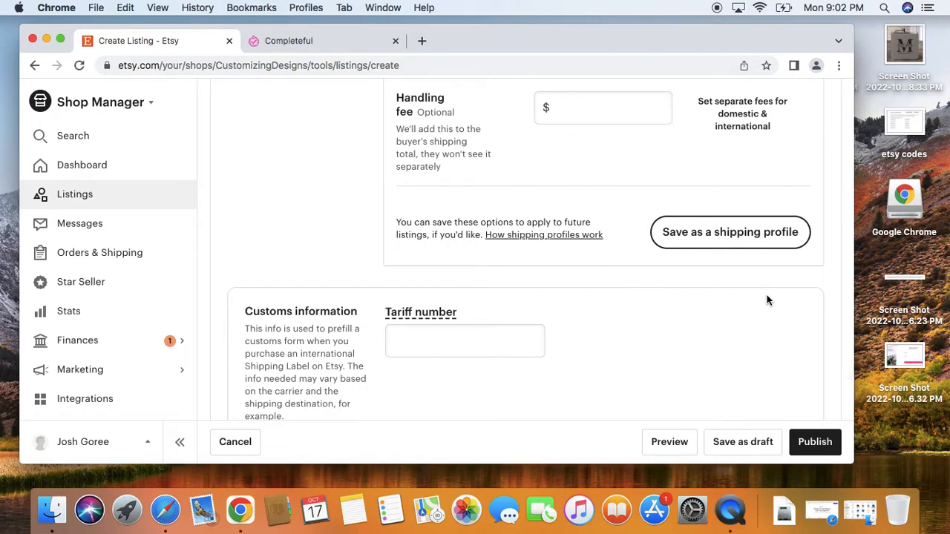
scroll(768, 300, down, 8)
scroll(769, 300, down, 10)
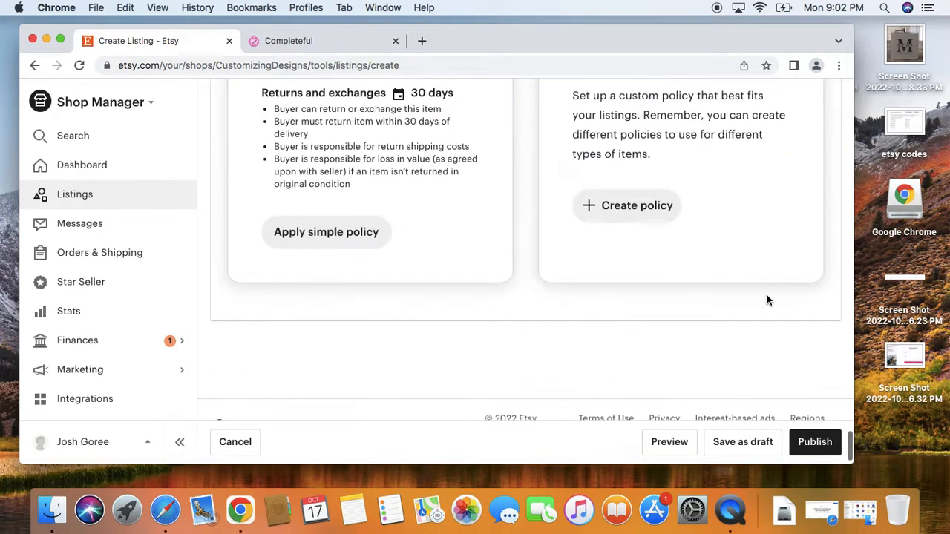
scroll(769, 300, up, 9)
scroll(768, 300, up, 20)
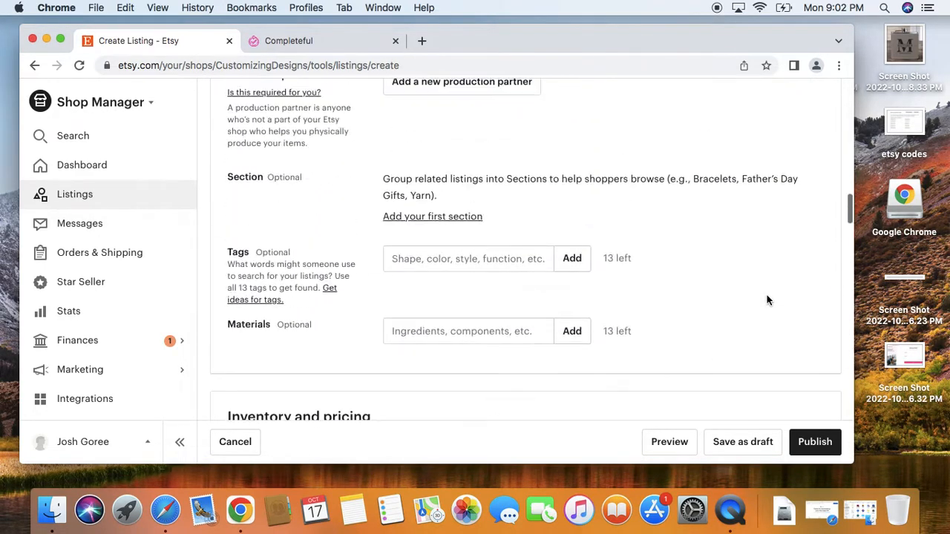
scroll(624, 234, up, 8)
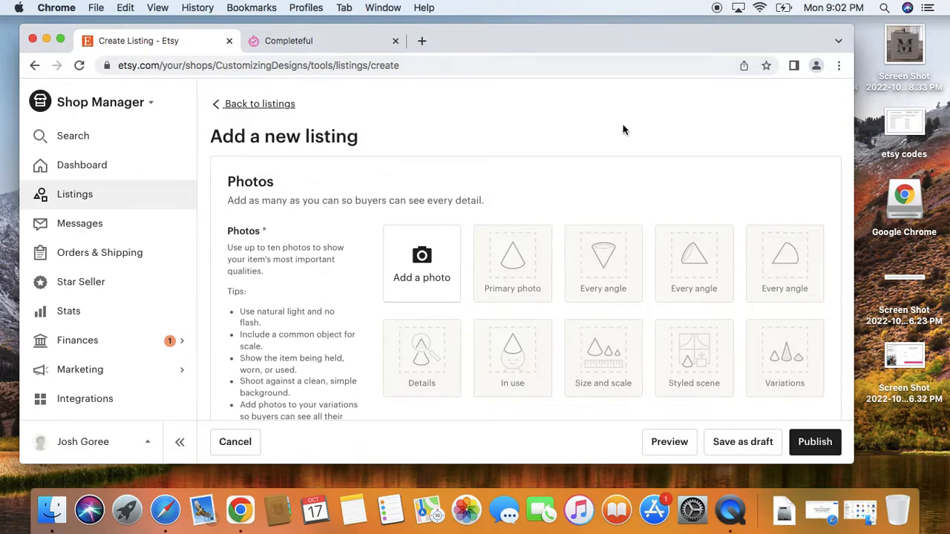
scroll(505, 187, up, 1)
scroll(375, 194, down, 1)
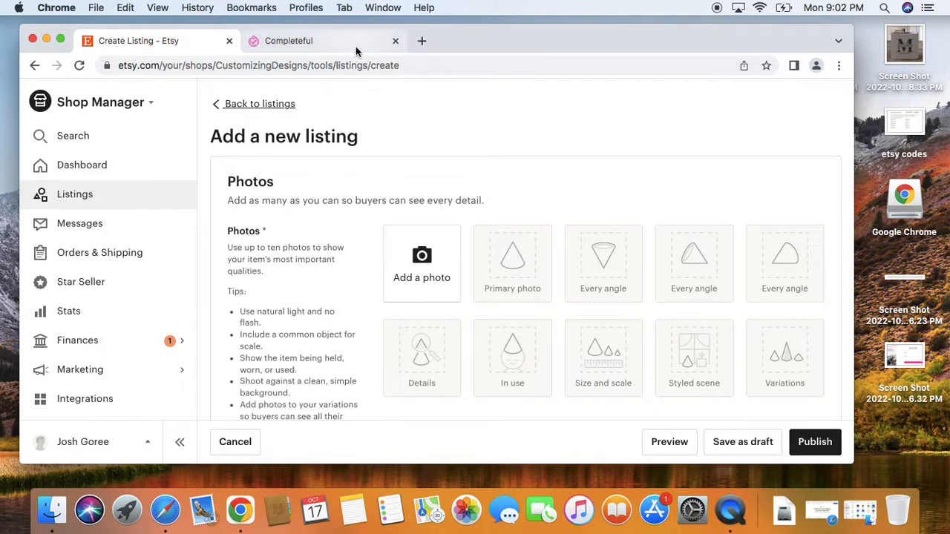
click(334, 45)
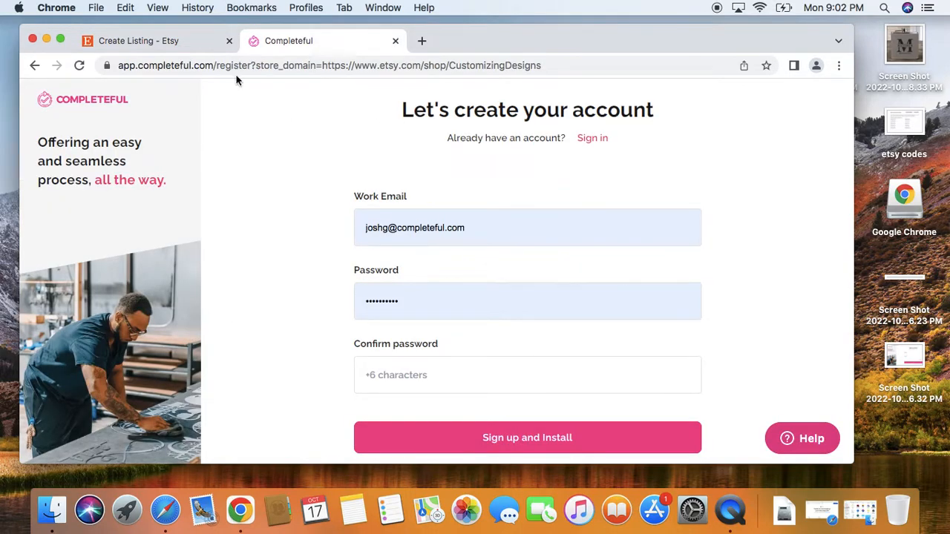
click(593, 139)
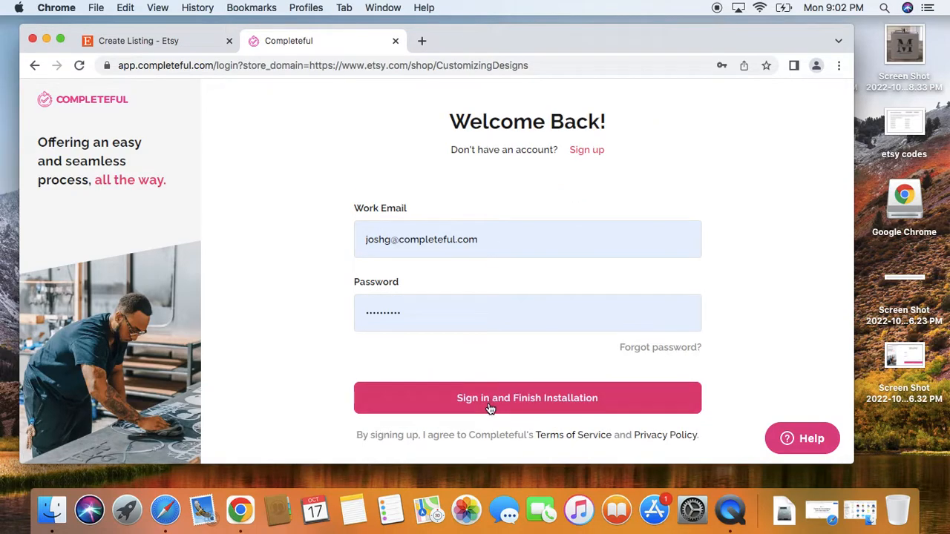
click(395, 41)
Open app.completeful.com in a new browser tab and sign in to Completeful with the prefilled account credentials.
click(258, 40)
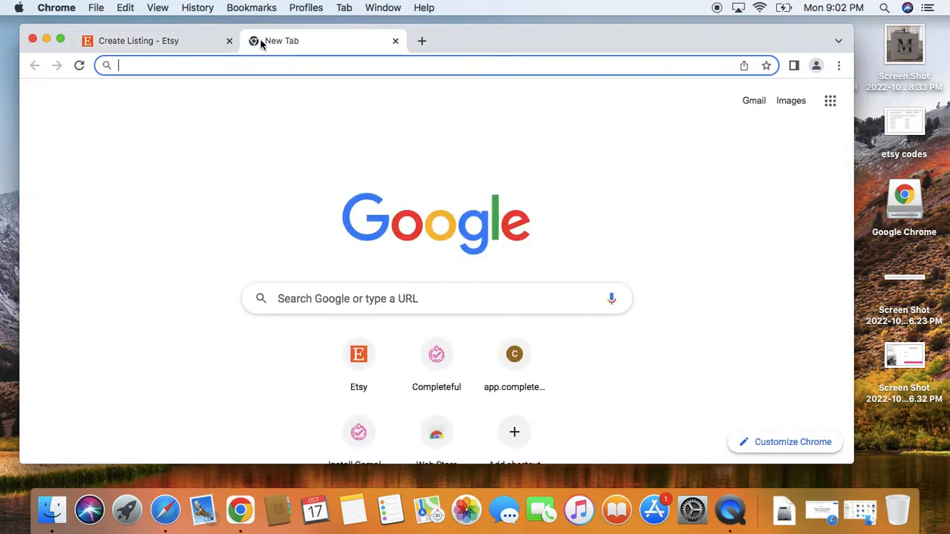
text(app.com)
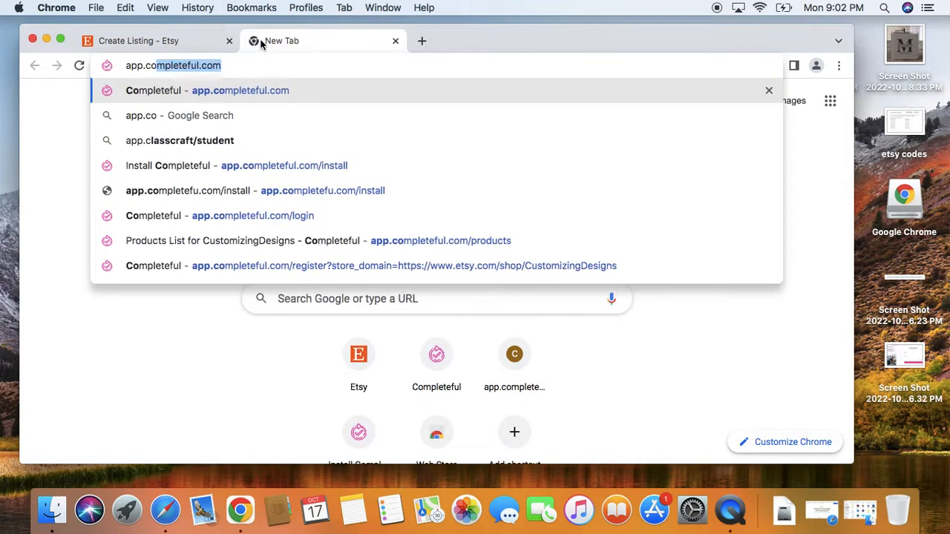
key(Return)
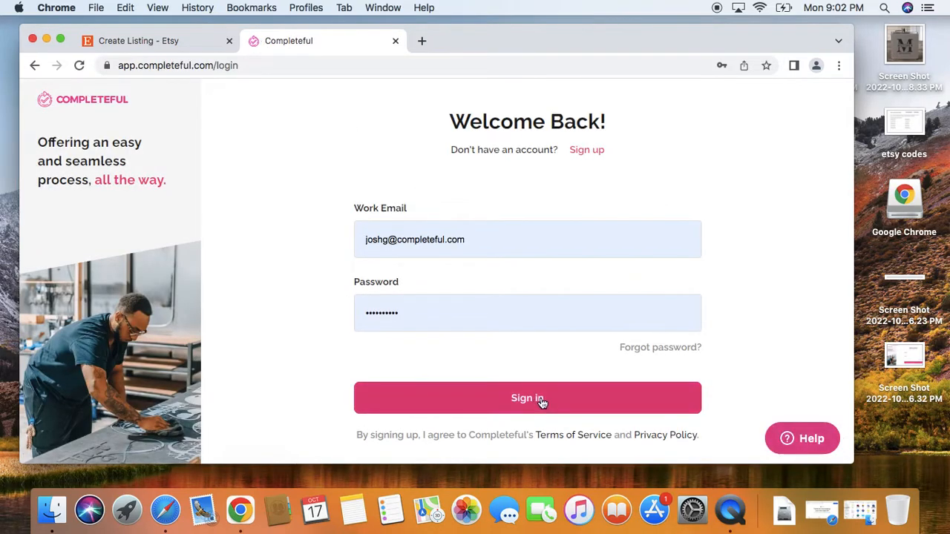
click(534, 397)
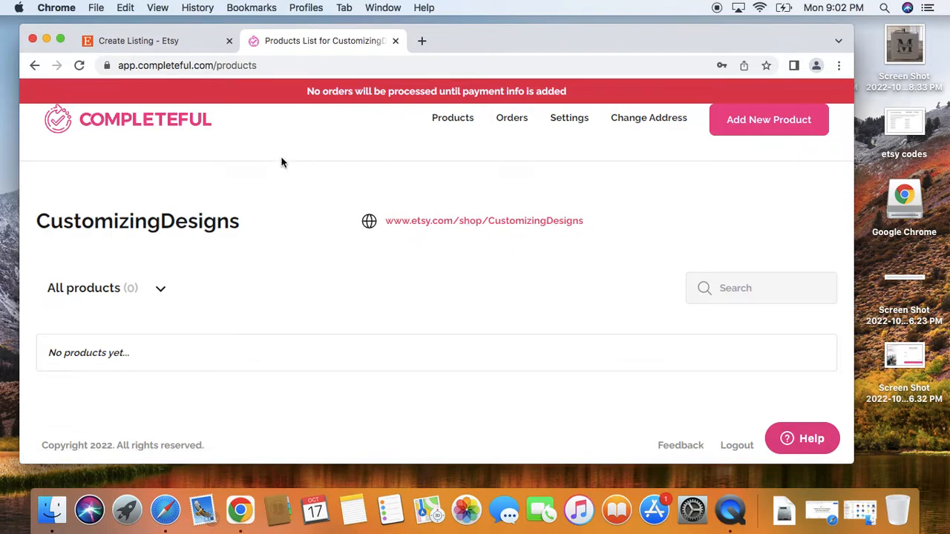
Return to Etsy, open the CustomizingDesigns storefront while discarding the unsaved listing, and view the shop's items.
click(180, 42)
scroll(146, 160, up, 1)
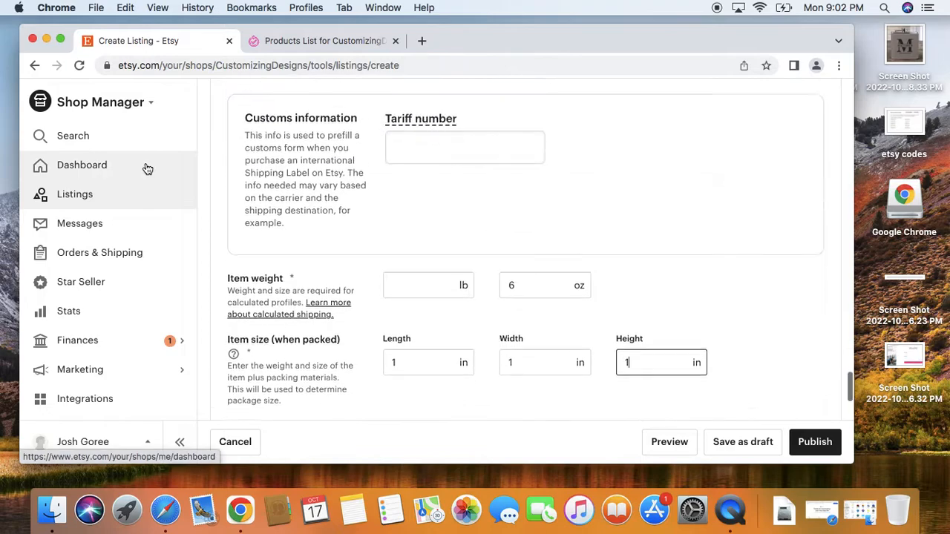
scroll(147, 169, down, 5)
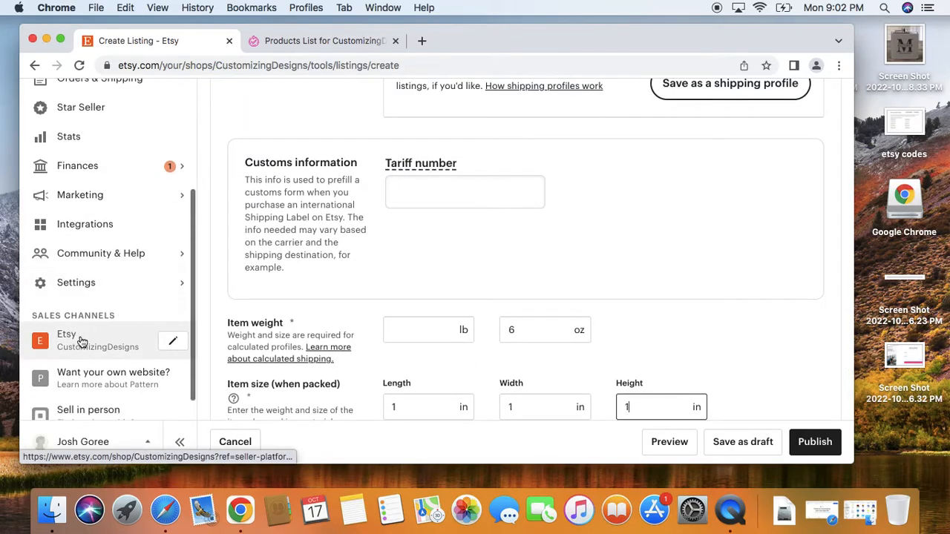
click(82, 340)
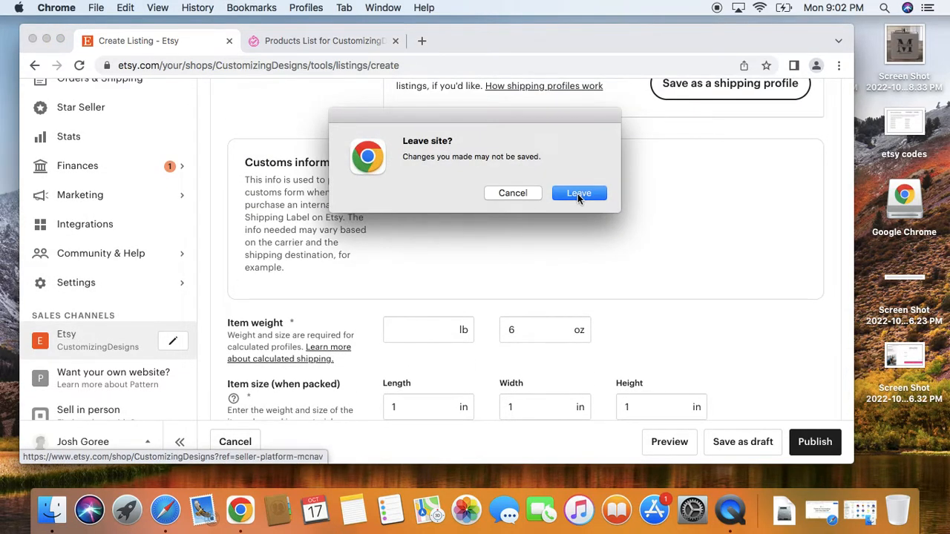
click(579, 193)
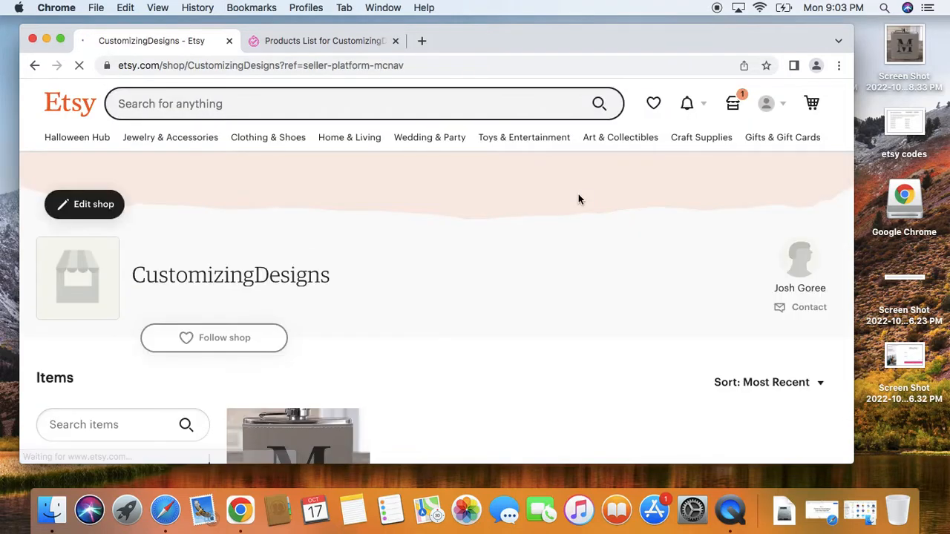
scroll(578, 199, down, 5)
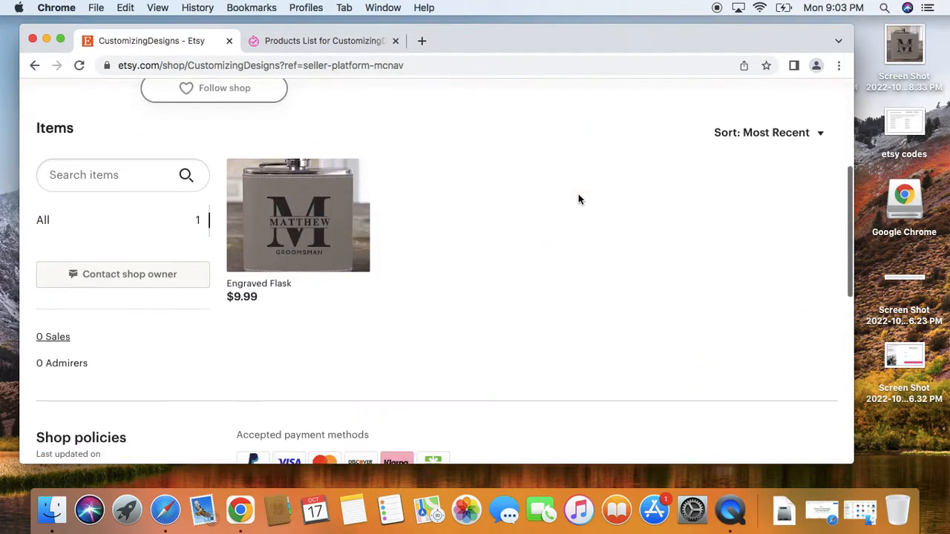
scroll(578, 199, up, 3)
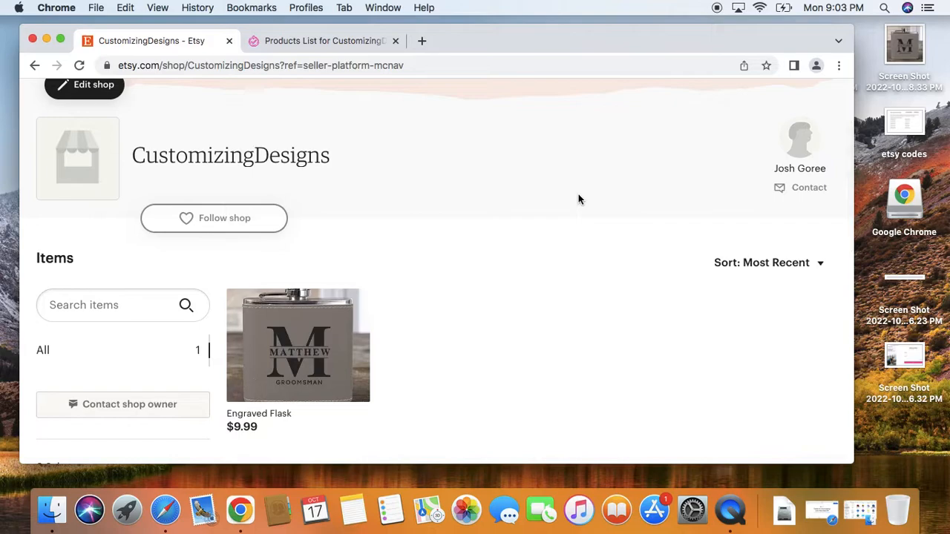
Examine the CustomizingDesigns storefront, including the shop header, listed items, sales and admirers, shop policies, returns section and page footer.
scroll(579, 199, up, 3)
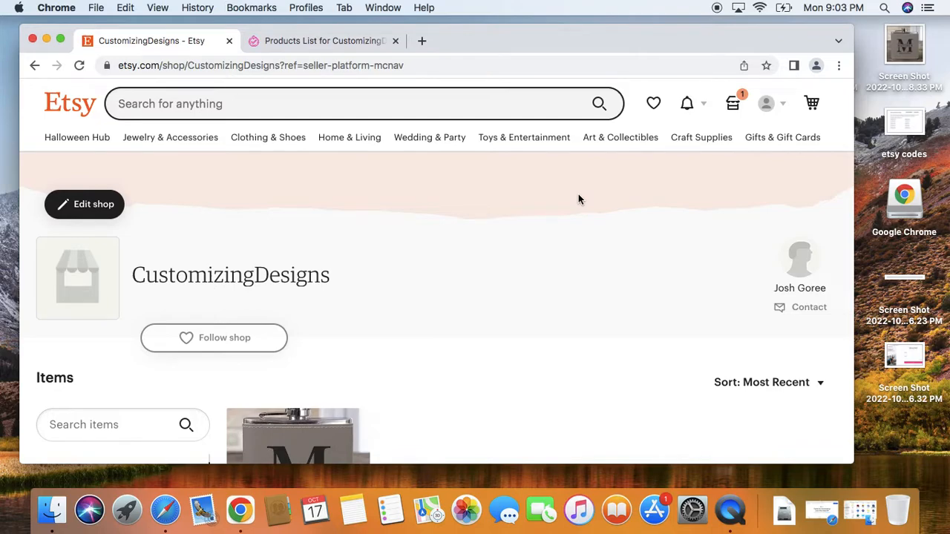
scroll(579, 199, down, 1)
scroll(579, 199, up, 1)
scroll(578, 199, down, 4)
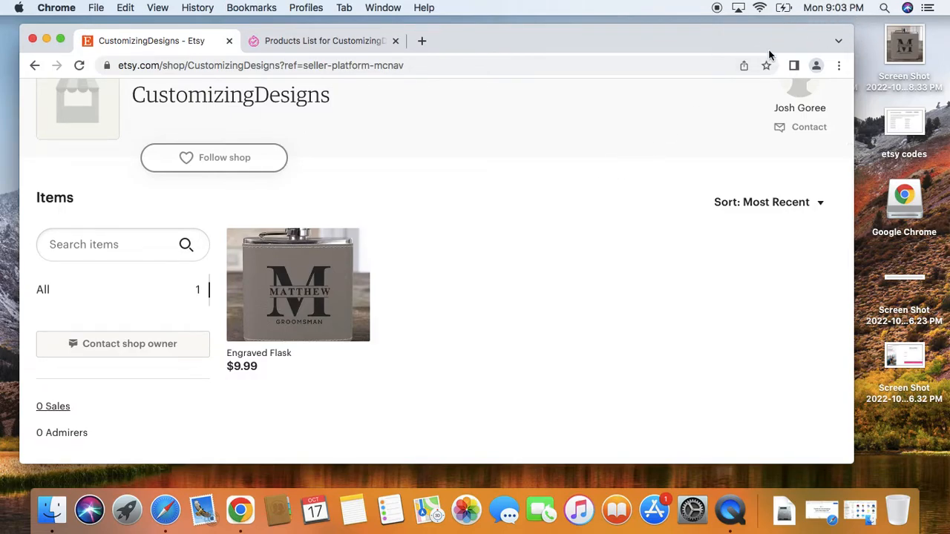
scroll(472, 359, down, 6)
scroll(472, 359, up, 2)
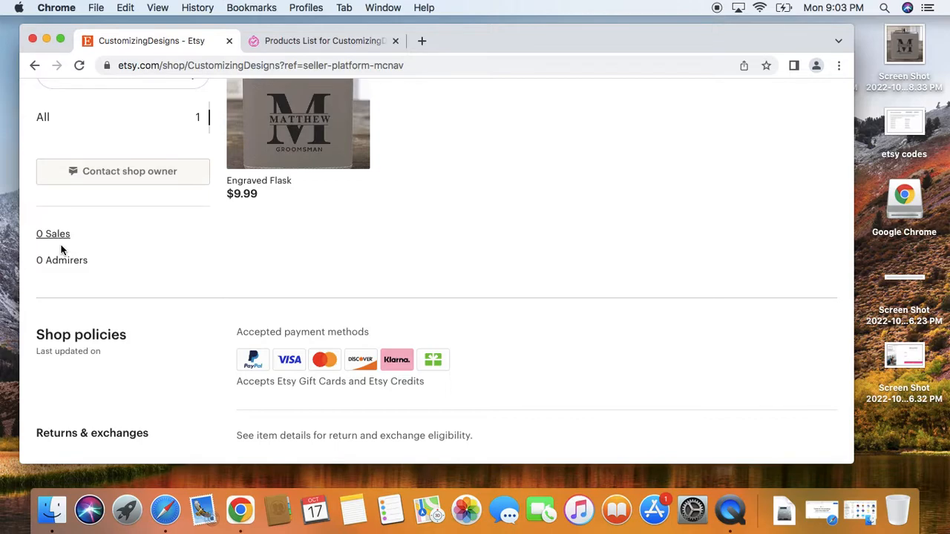
scroll(269, 271, down, 1)
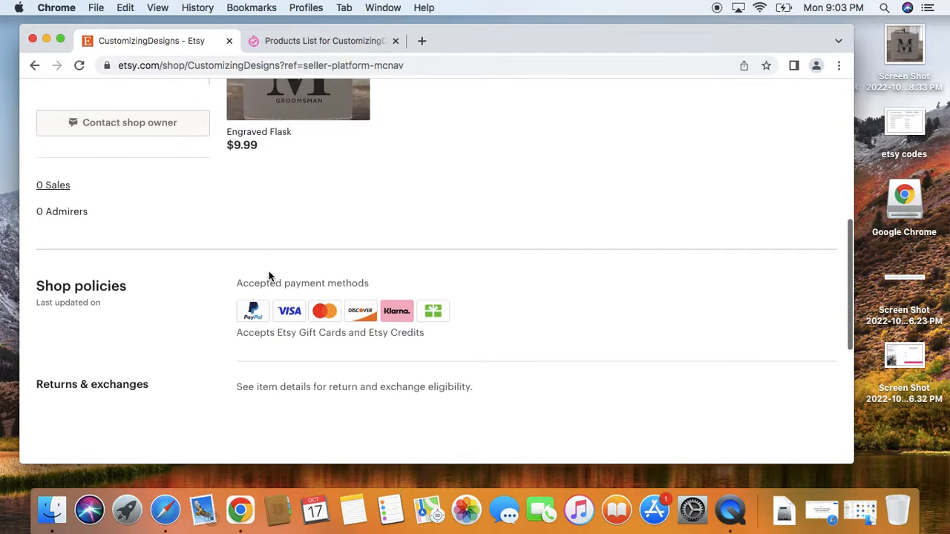
scroll(269, 271, up, 3)
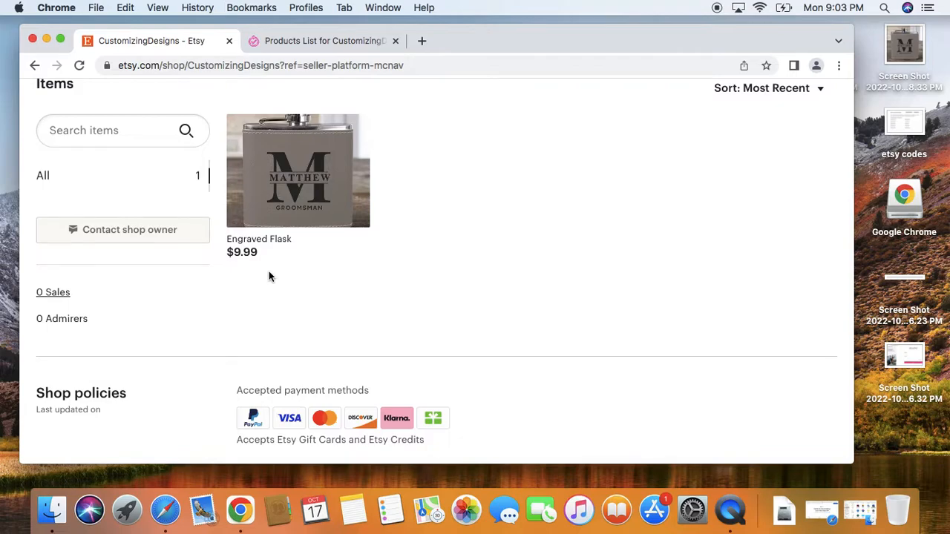
scroll(268, 276, down, 2)
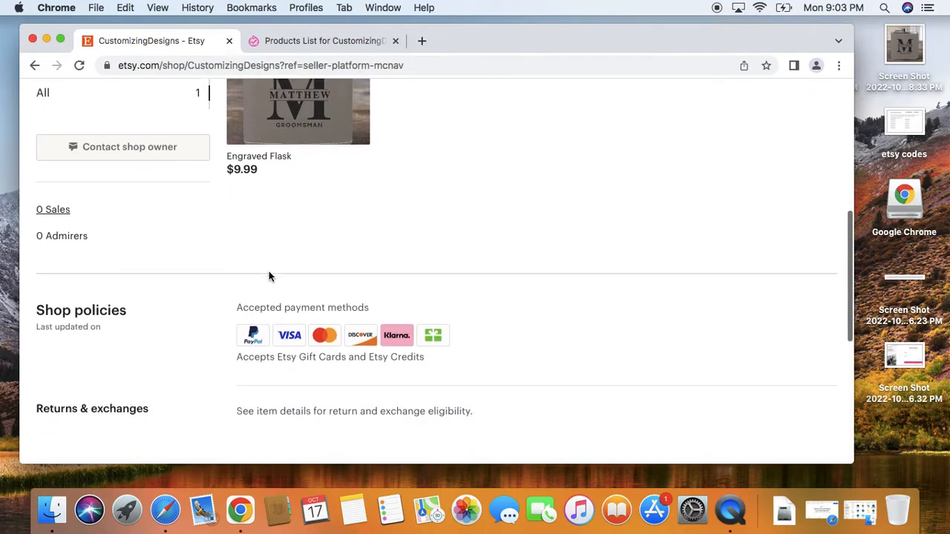
scroll(269, 276, down, 1)
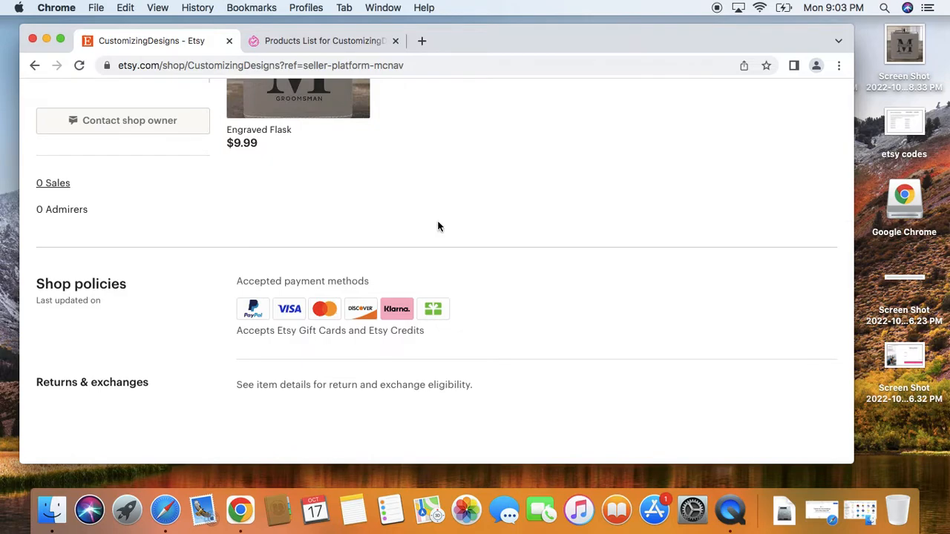
scroll(437, 226, down, 6)
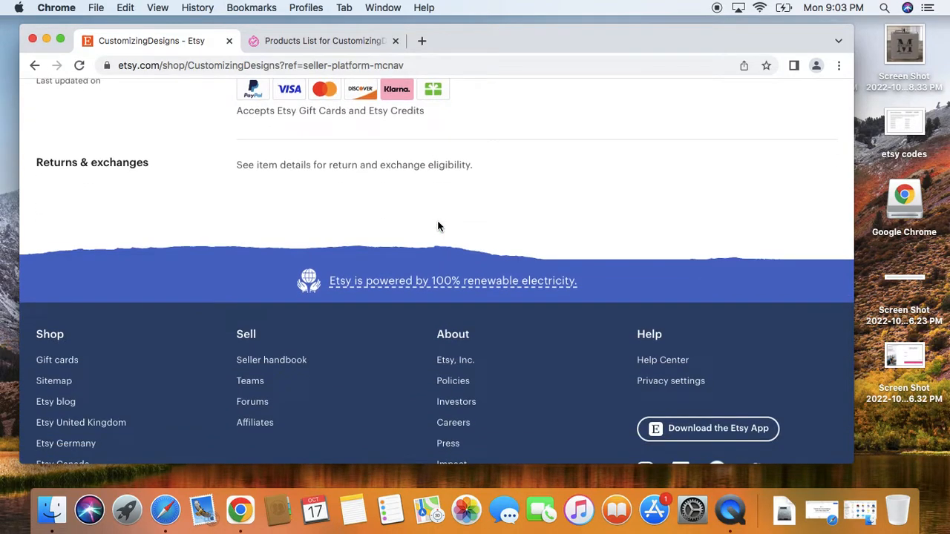
scroll(437, 226, up, 10)
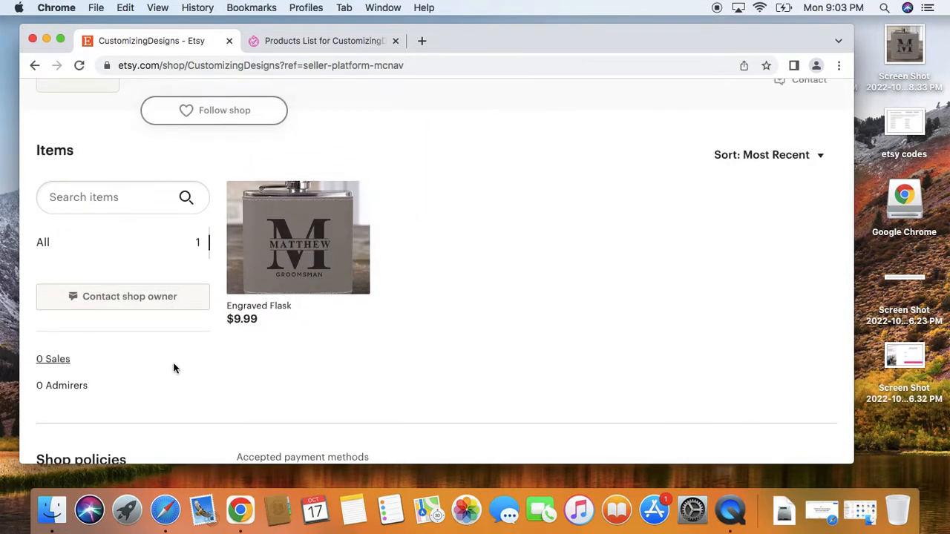
scroll(171, 371, up, 6)
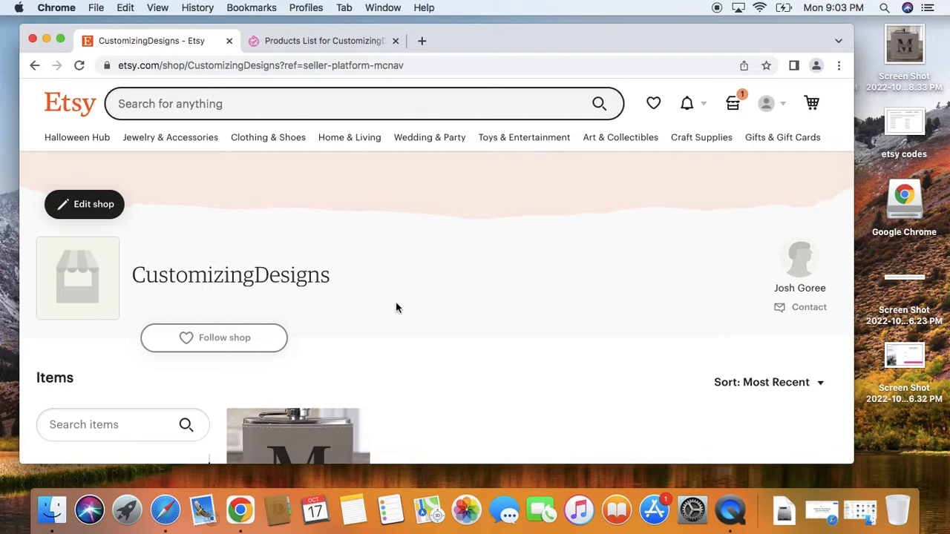
scroll(396, 303, down, 8)
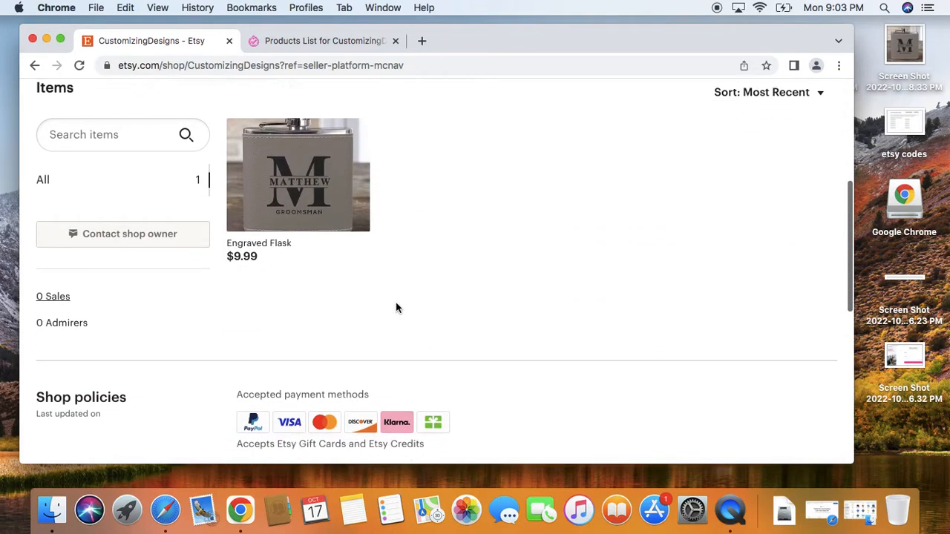
scroll(396, 308, down, 2)
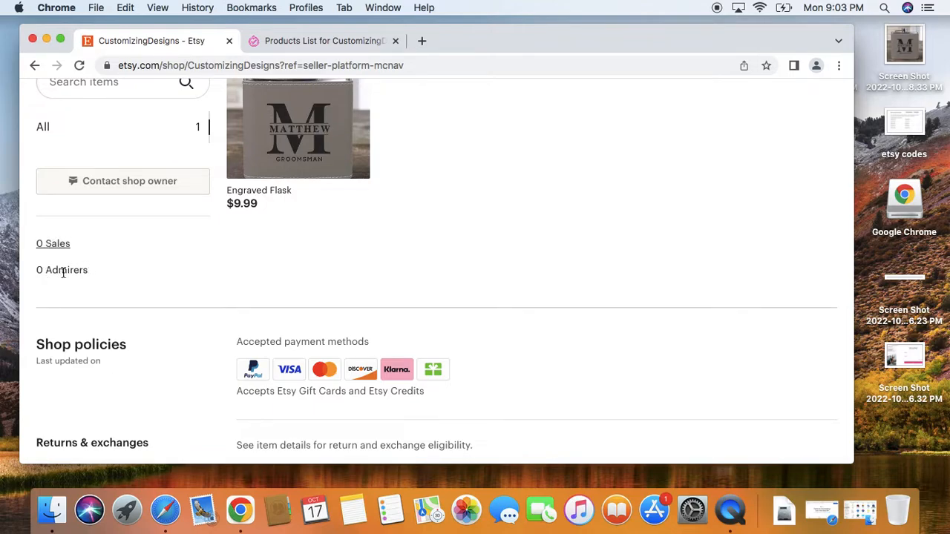
scroll(269, 273, up, 3)
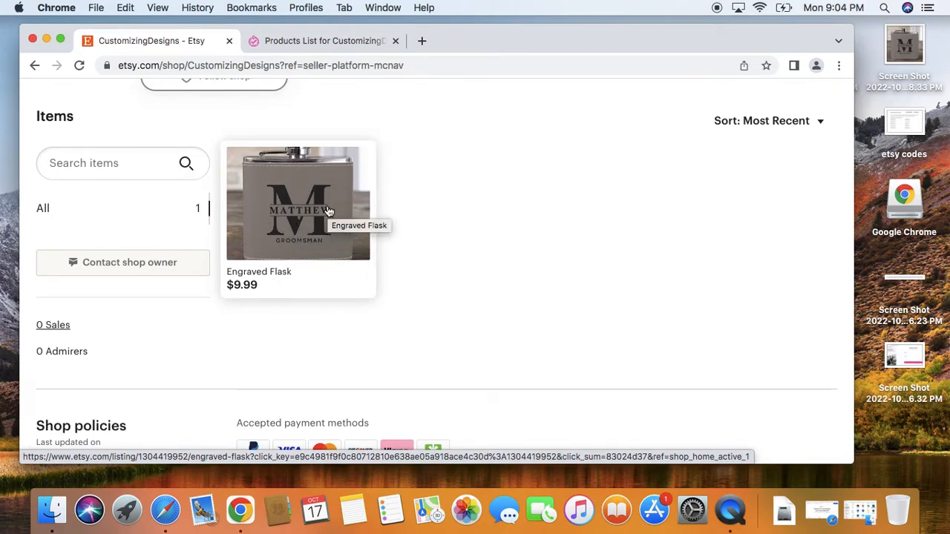
scroll(463, 208, up, 3)
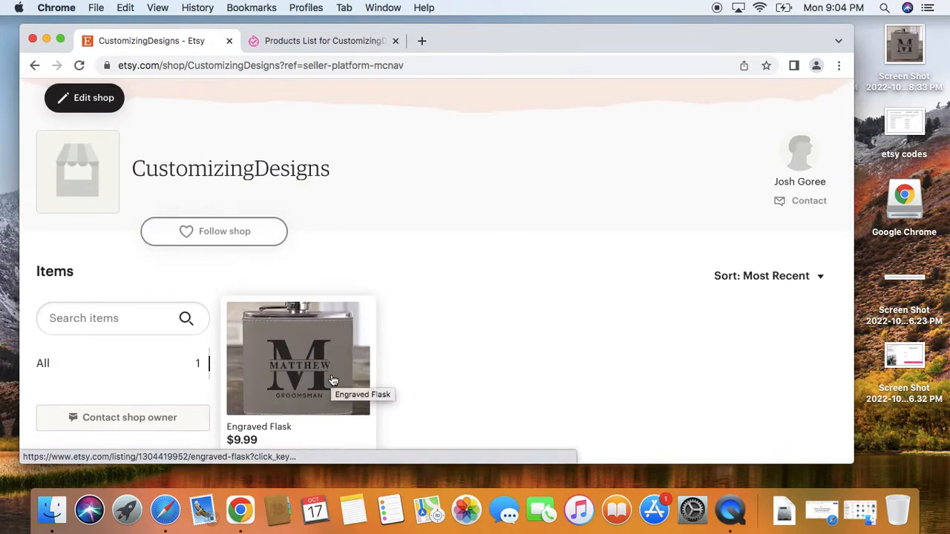
scroll(442, 342, down, 2)
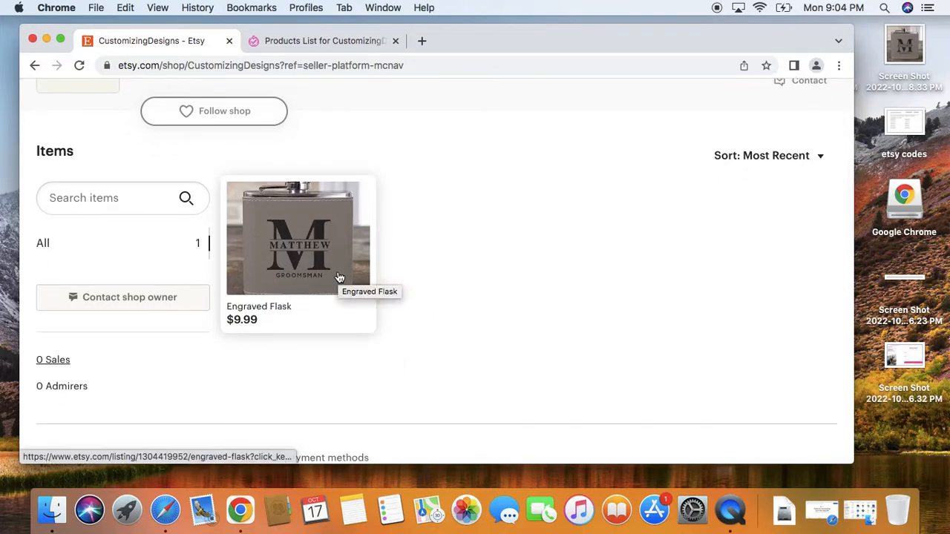
scroll(436, 267, down, 3)
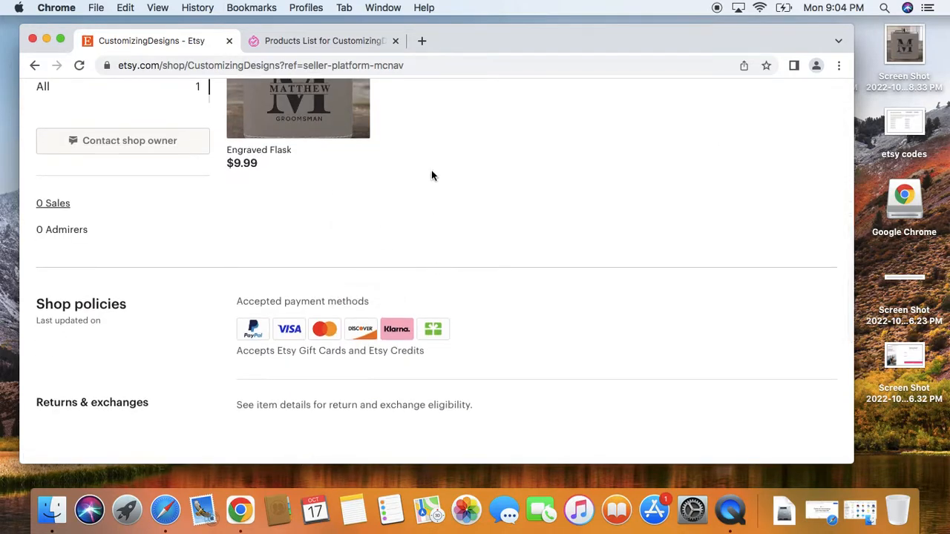
scroll(409, 155, down, 5)
scroll(409, 155, up, 10)
scroll(409, 156, up, 3)
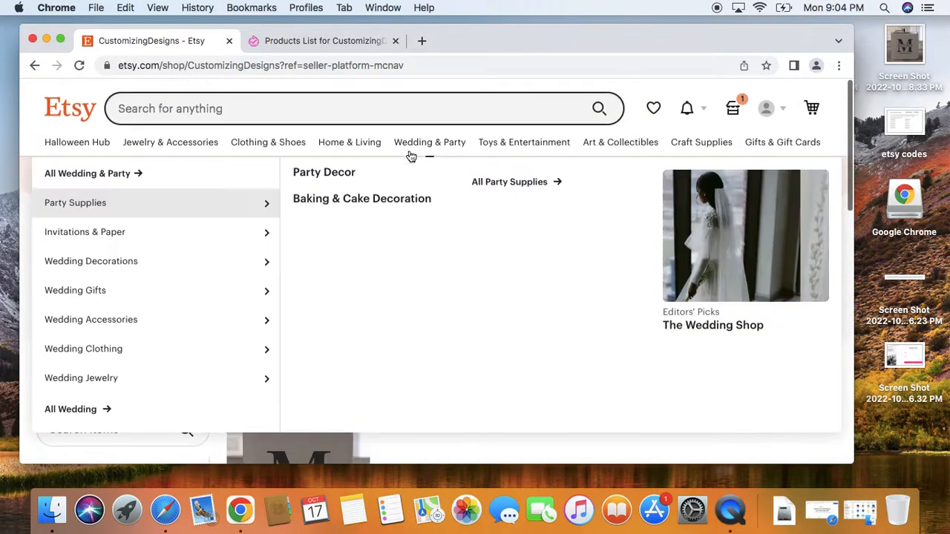
Switch to Completeful and review its account settings, covering the email, password, payment card and billing address sections.
click(323, 42)
scroll(495, 185, down, 1)
scroll(495, 184, up, 1)
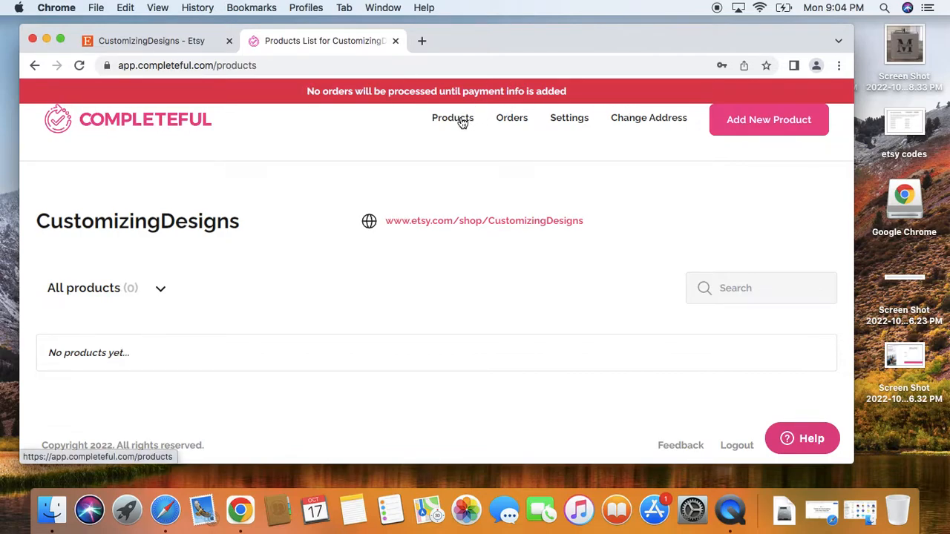
click(566, 119)
scroll(375, 202, down, 5)
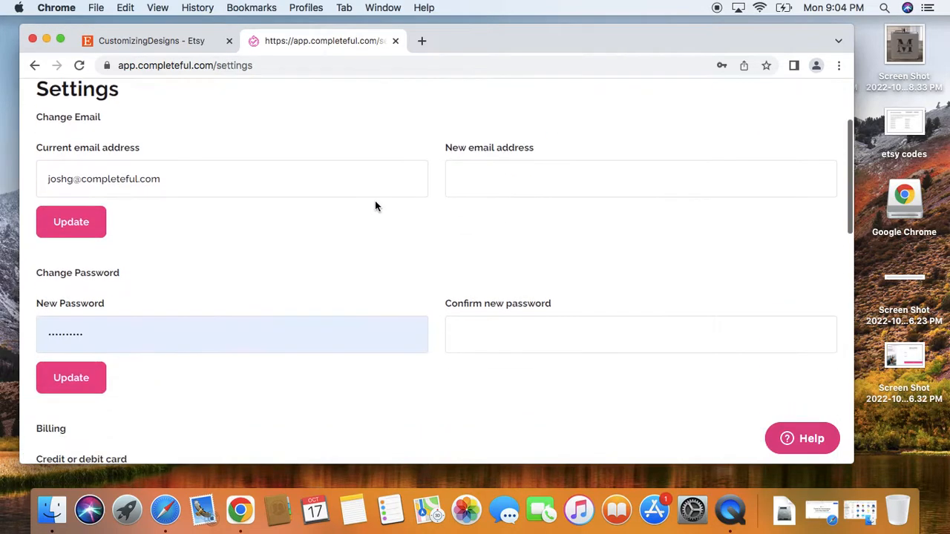
scroll(374, 202, down, 5)
scroll(260, 245, down, 4)
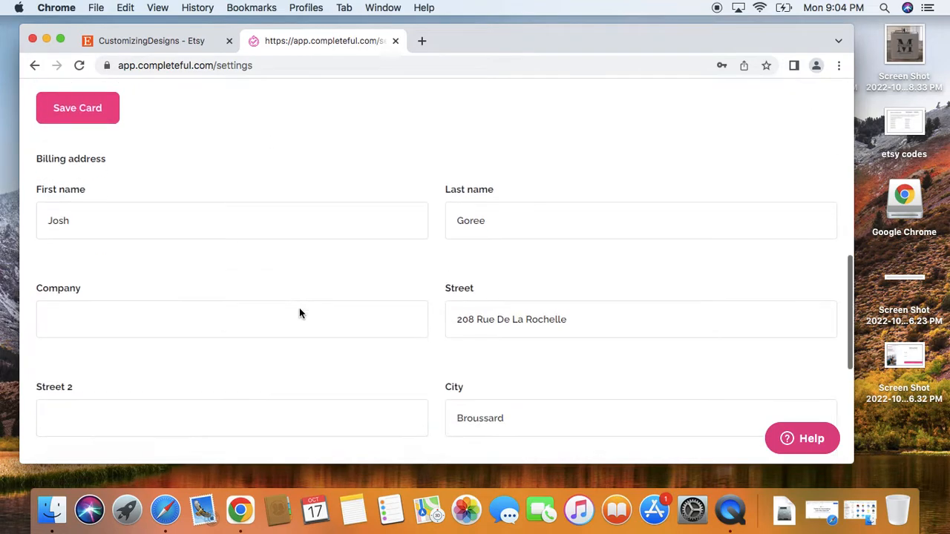
scroll(371, 363, up, 10)
scroll(371, 362, down, 3)
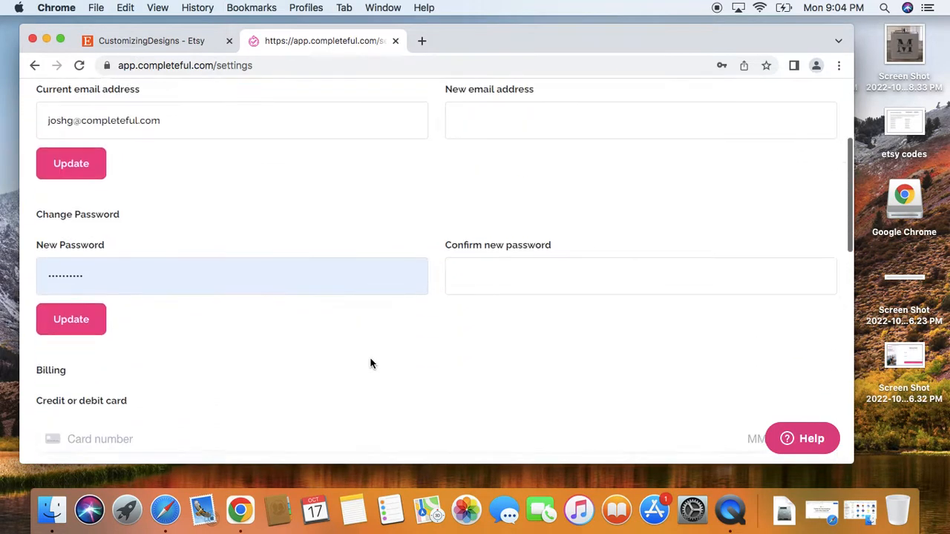
scroll(371, 362, up, 2)
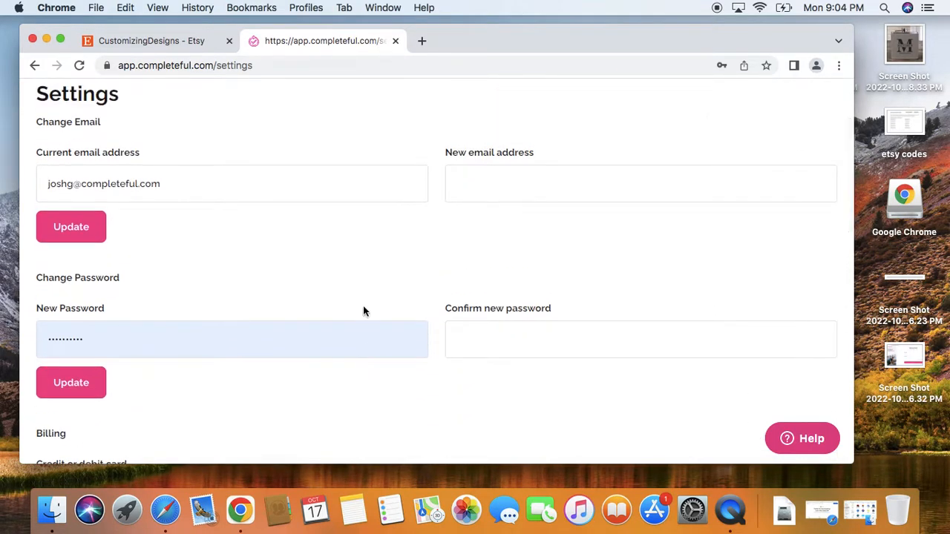
scroll(331, 271, up, 3)
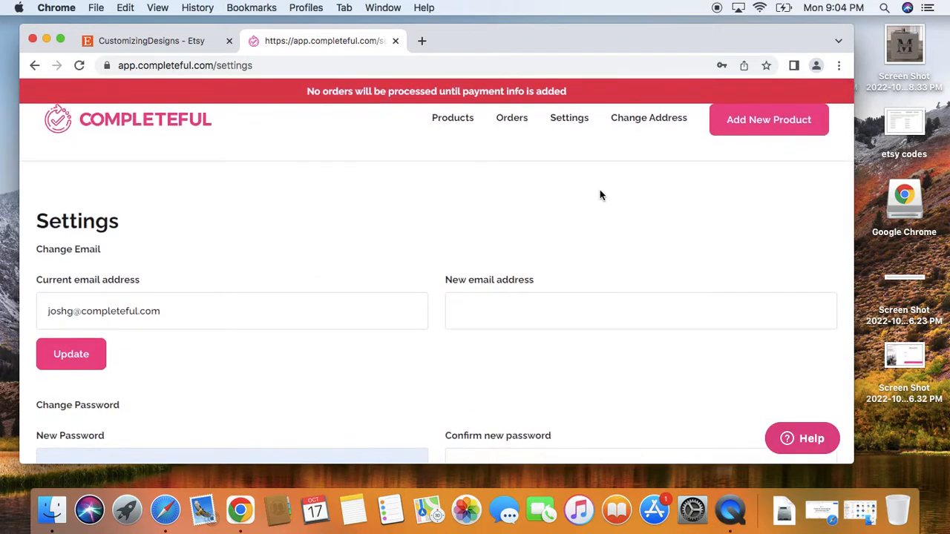
scroll(599, 195, down, 2)
scroll(600, 194, up, 2)
Return to the Completeful product list, start adding a new product and browse the first page of the catalog.
click(441, 123)
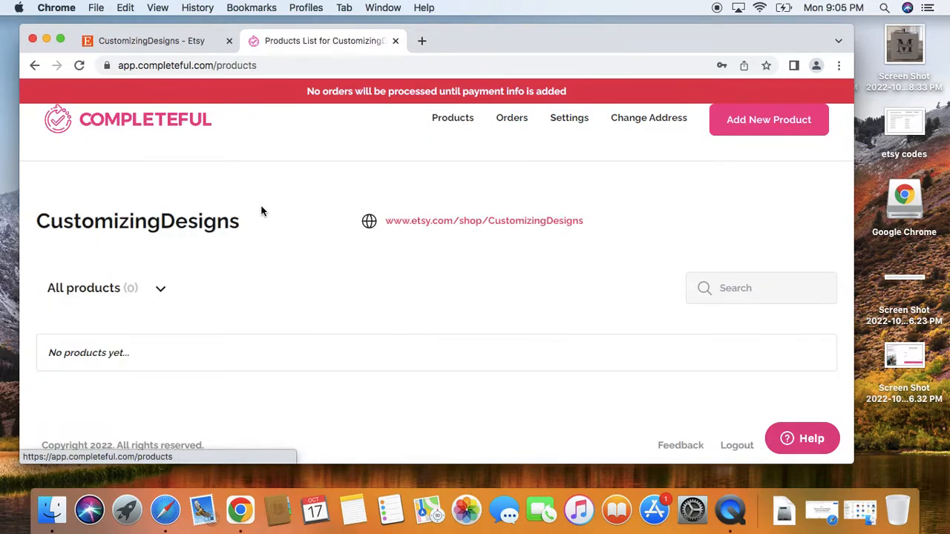
scroll(262, 212, down, 1)
scroll(262, 211, up, 1)
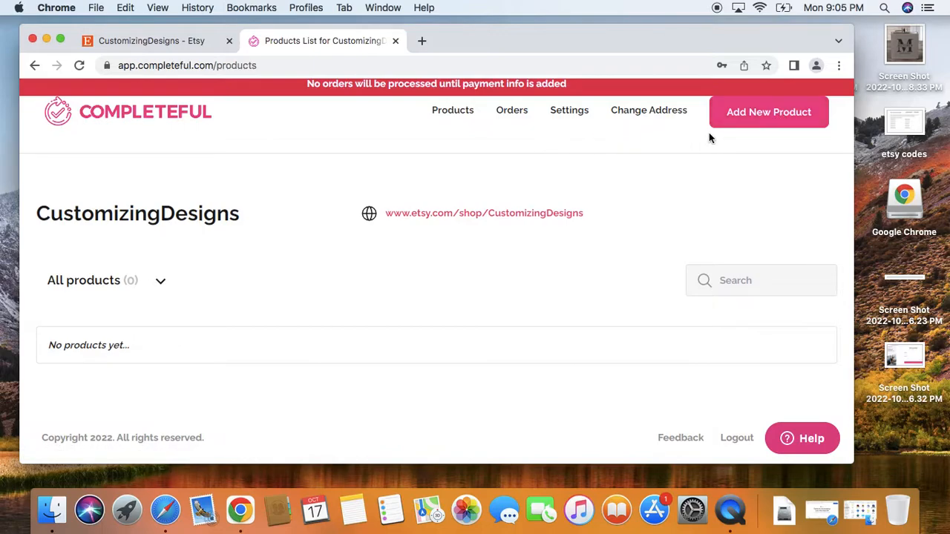
click(777, 117)
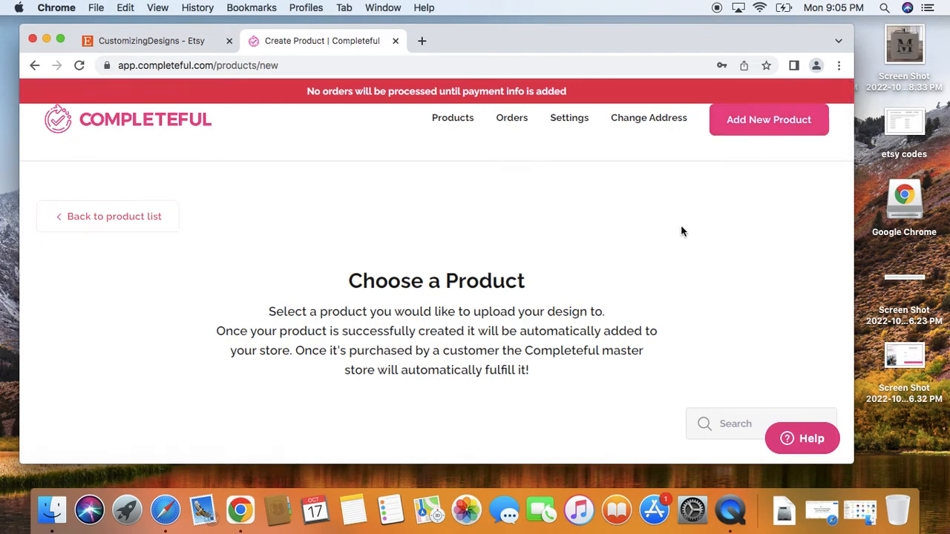
scroll(681, 232, down, 10)
scroll(683, 232, down, 10)
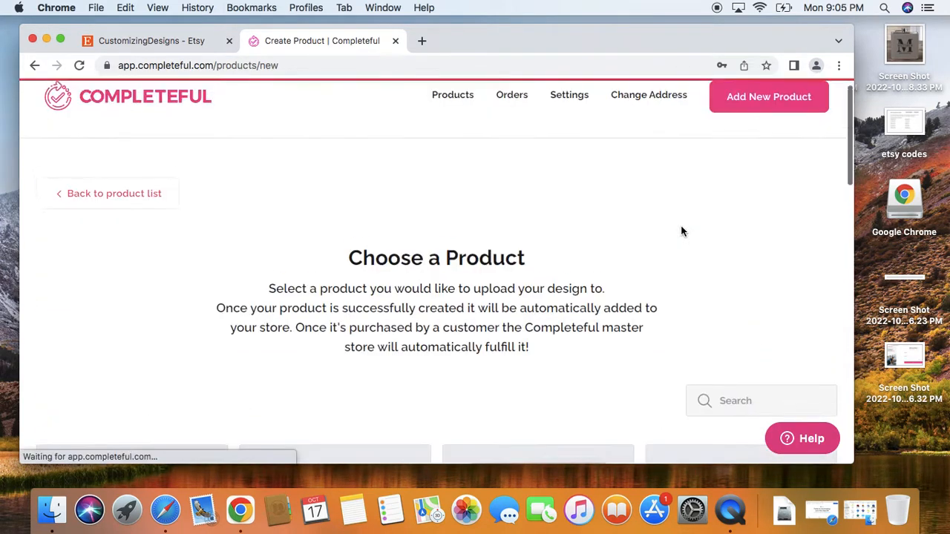
scroll(829, 315, down, 15)
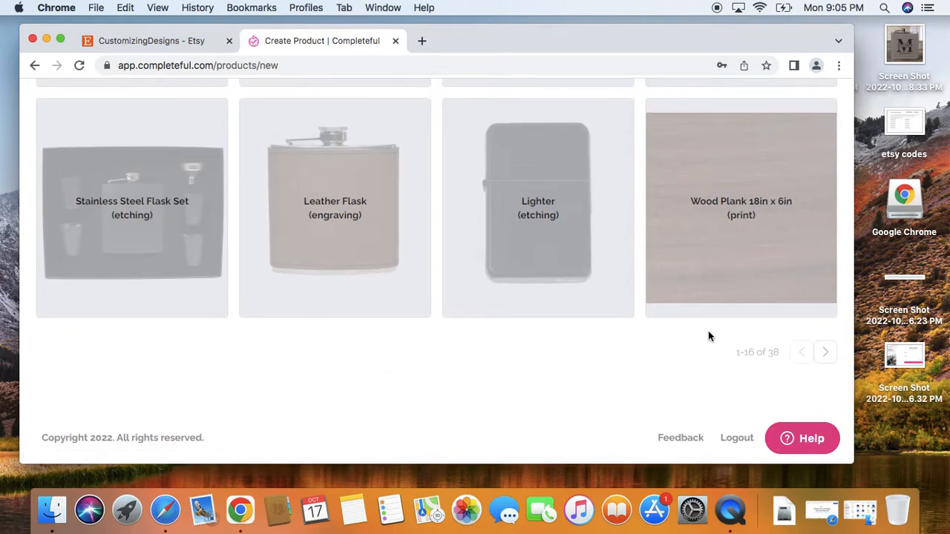
Choose the 8 x 8 wood bordered plank (print) from the catalog's second page and continue to the artwork step.
click(718, 305)
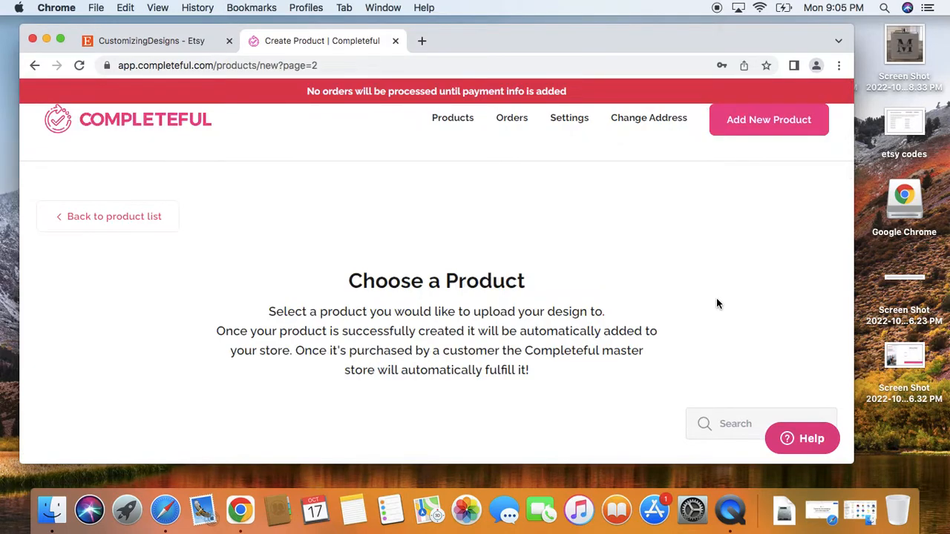
scroll(717, 298, down, 8)
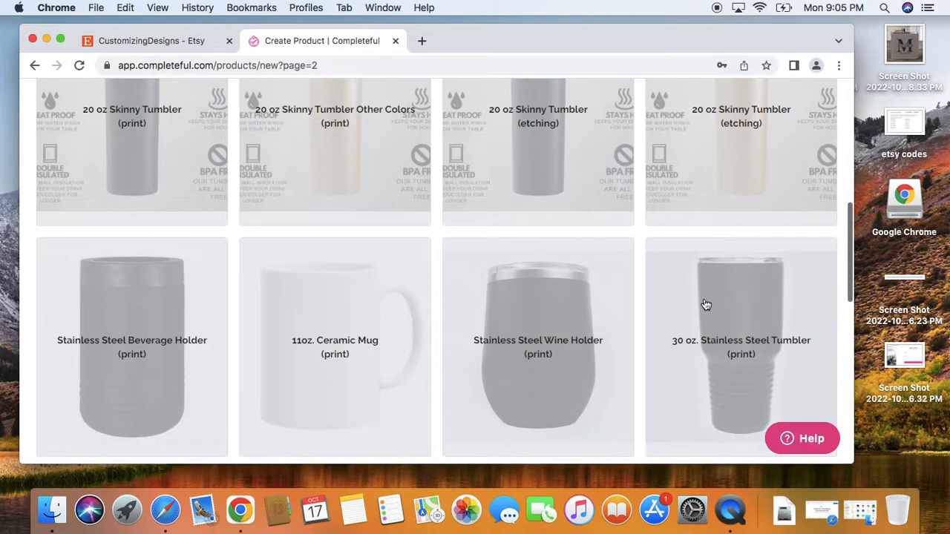
scroll(638, 293, down, 3)
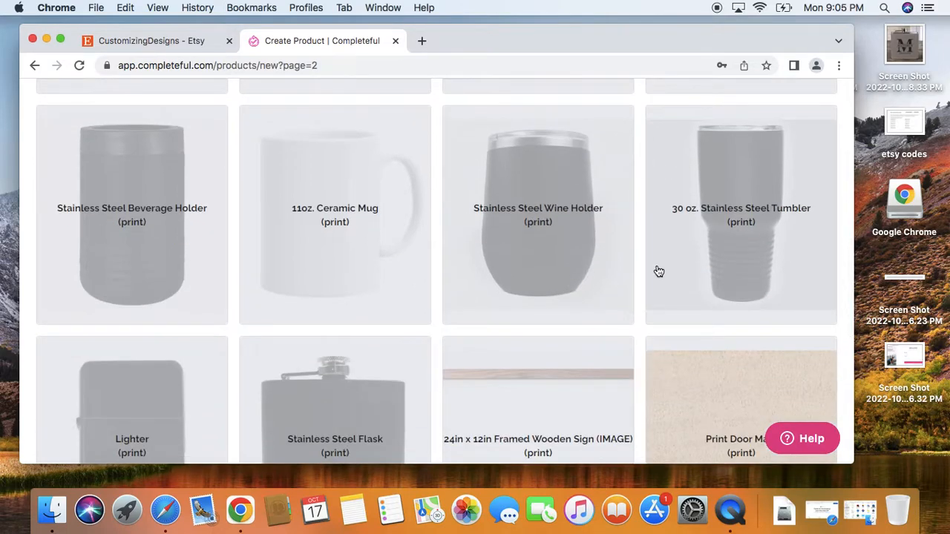
scroll(658, 272, down, 3)
scroll(659, 272, down, 3)
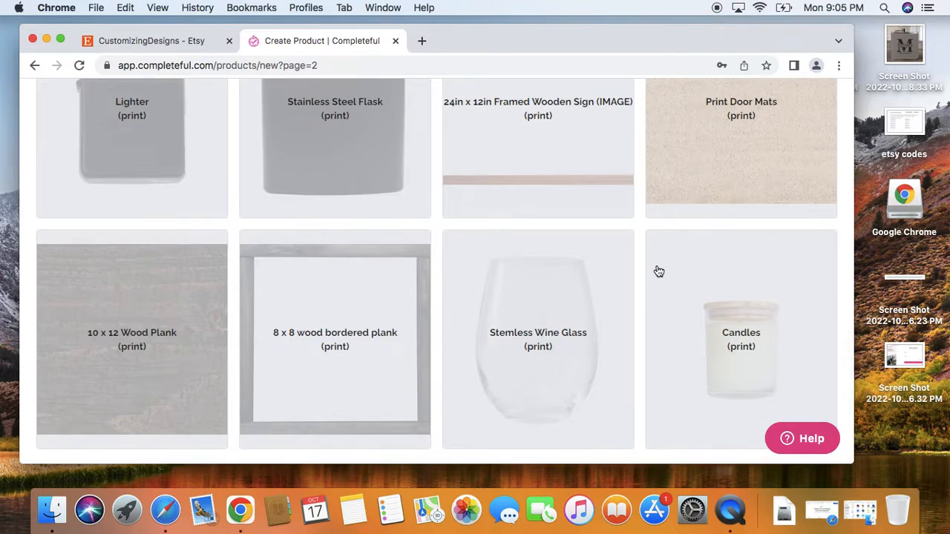
scroll(659, 272, down, 3)
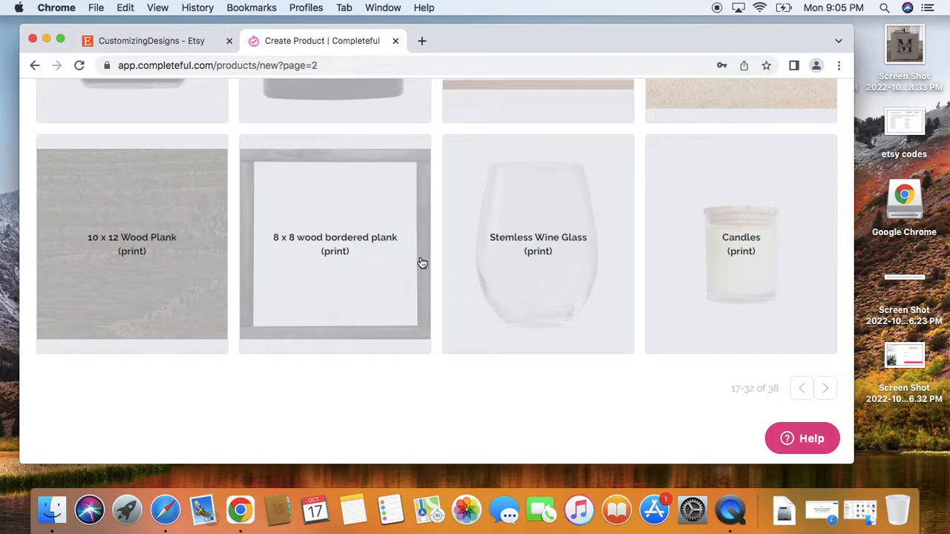
click(346, 265)
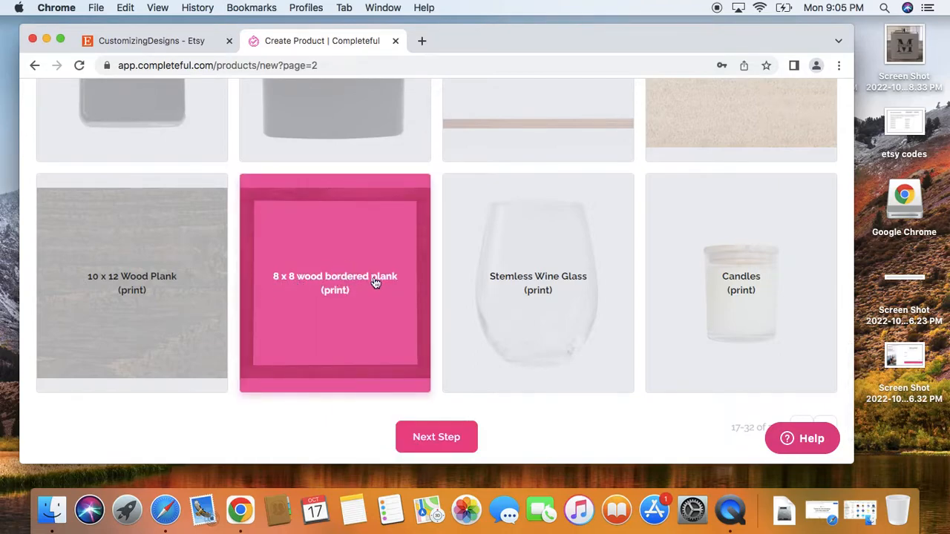
click(438, 436)
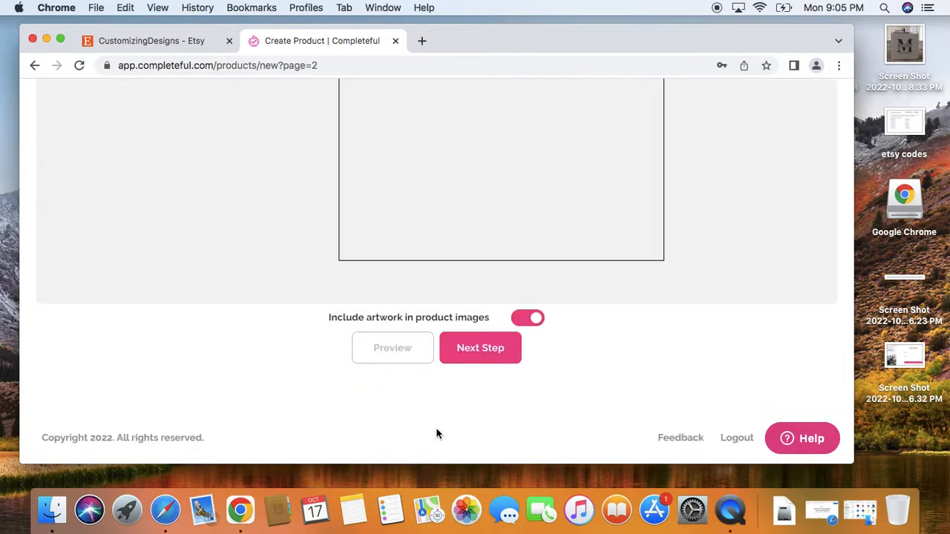
Examine the artwork editor for the plank, from the instructions and text and image options to the artwork inclusion setting and preview controls.
scroll(436, 435, up, 5)
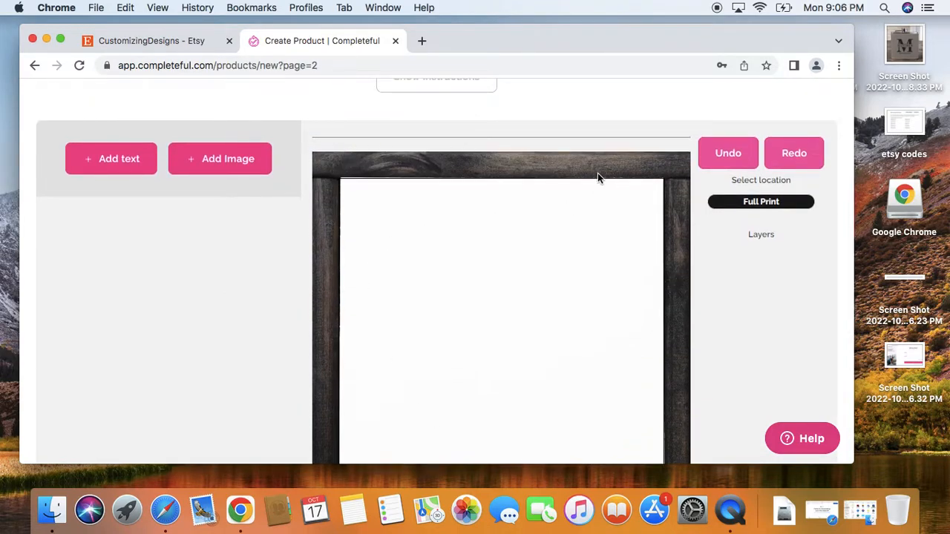
scroll(673, 290, down, 5)
scroll(672, 291, up, 3)
scroll(673, 290, up, 1)
scroll(501, 168, up, 3)
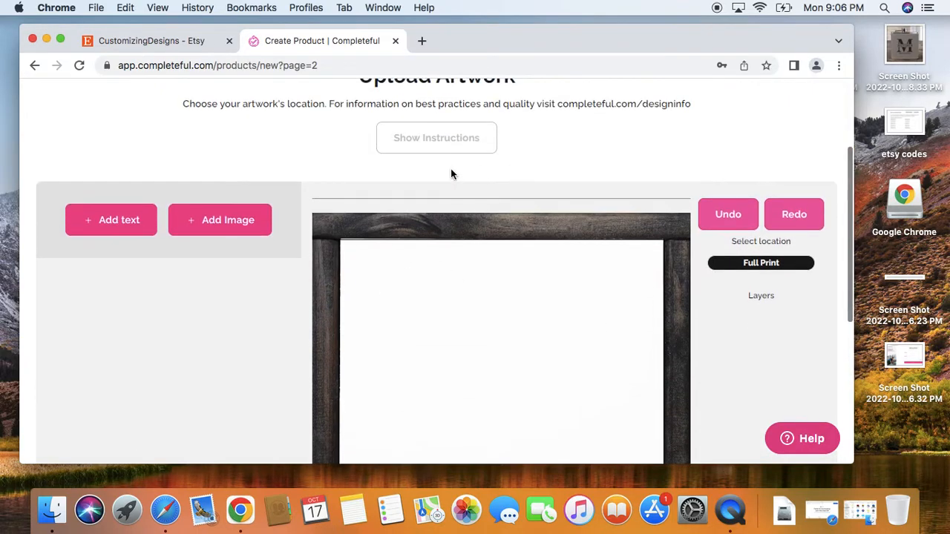
scroll(274, 233, down, 3)
scroll(473, 227, down, 5)
scroll(476, 229, up, 5)
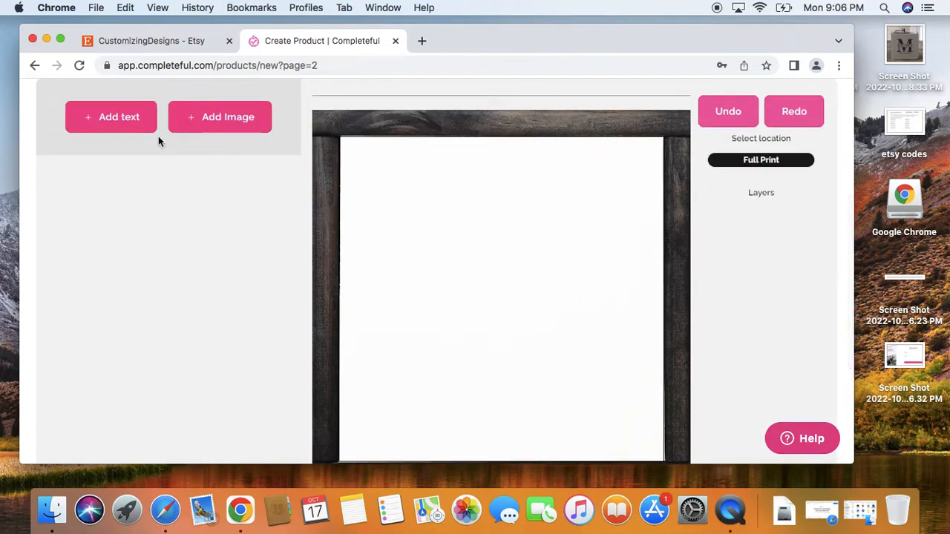
Add a fixed text layer and a personalizable text layer to the plank's full print area.
click(130, 126)
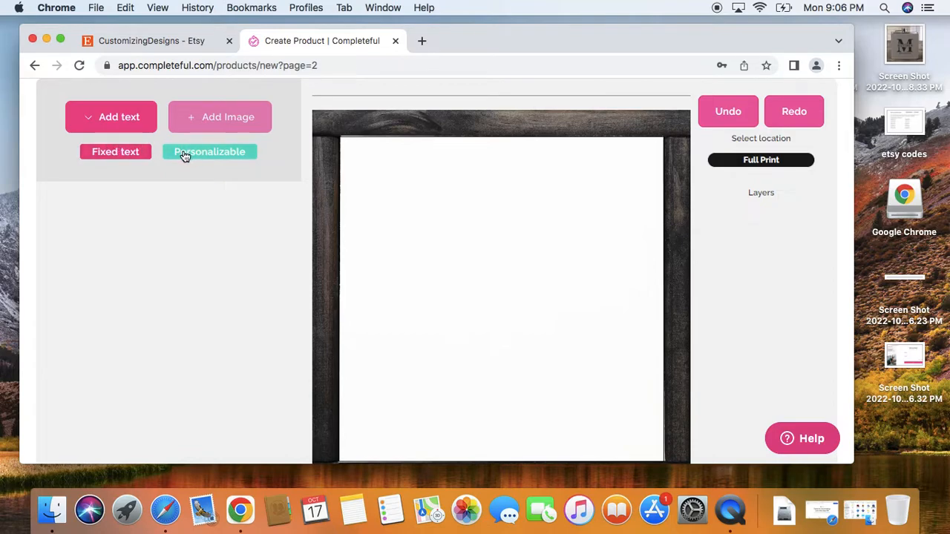
click(130, 153)
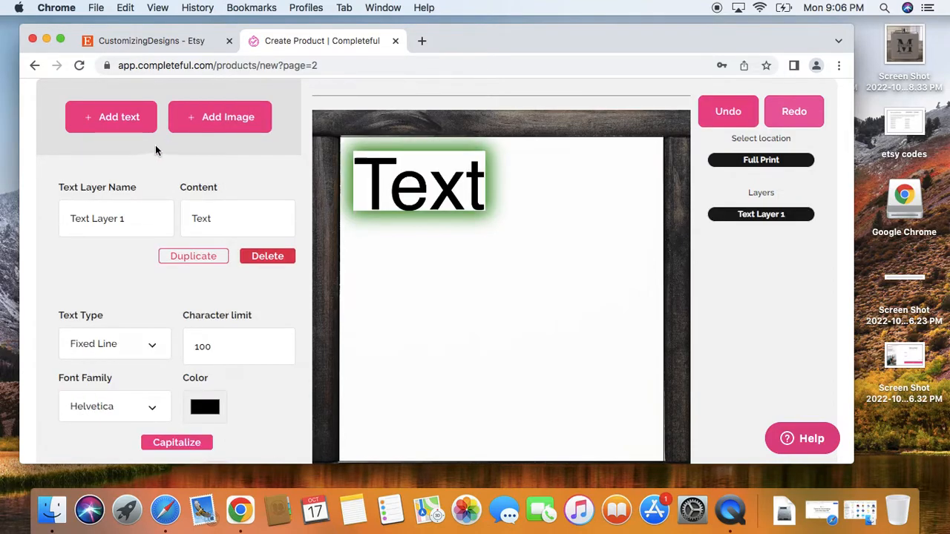
click(131, 130)
click(193, 151)
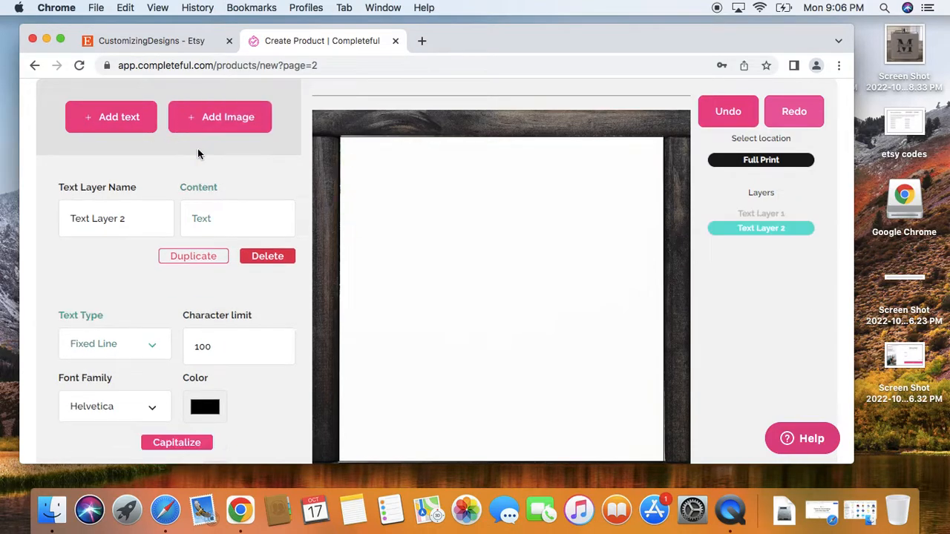
click(401, 253)
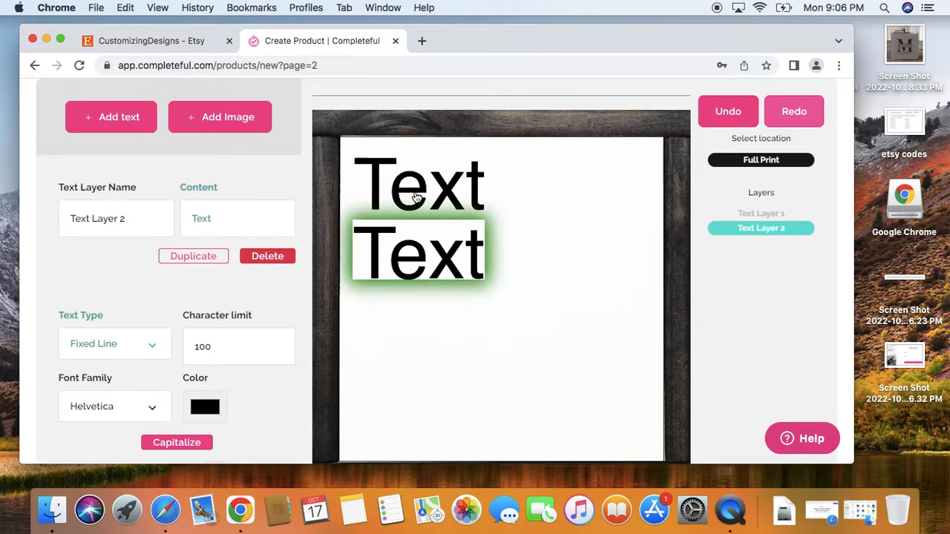
Move the fixed text layer toward the upper centre of the plank and set its content to "Merry Christmas From the".
mouse_move(426, 192)
mouse_down()
mouse_move(454, 188)
mouse_move(422, 184)
mouse_up()
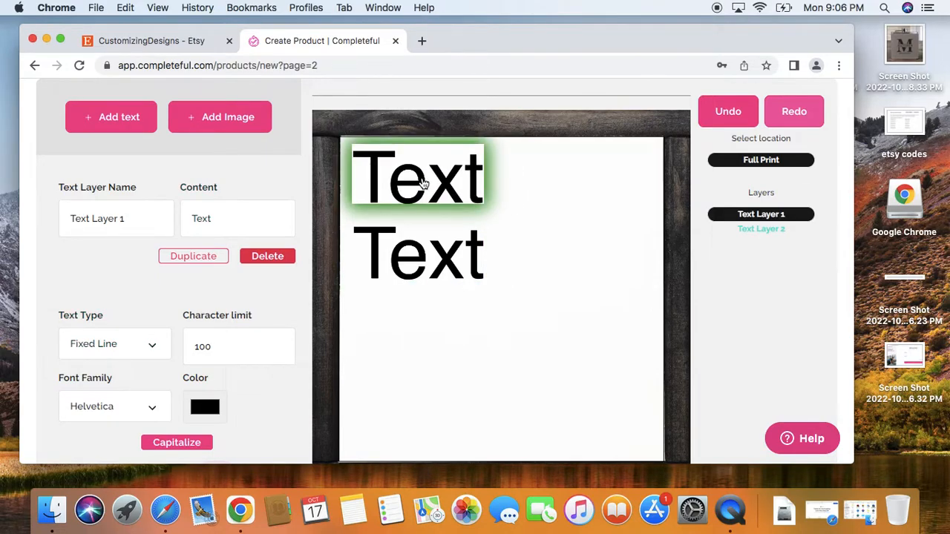
drag(422, 184, 480, 190)
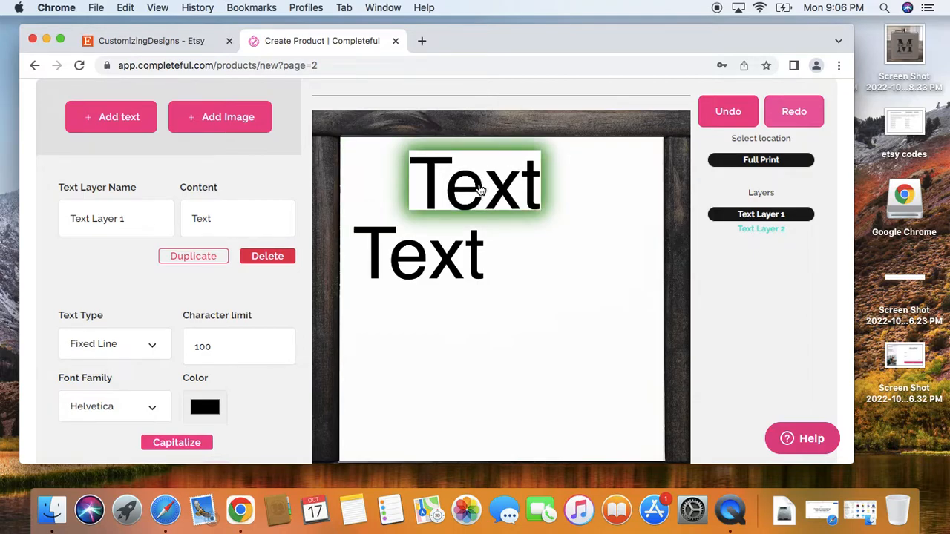
click(239, 223)
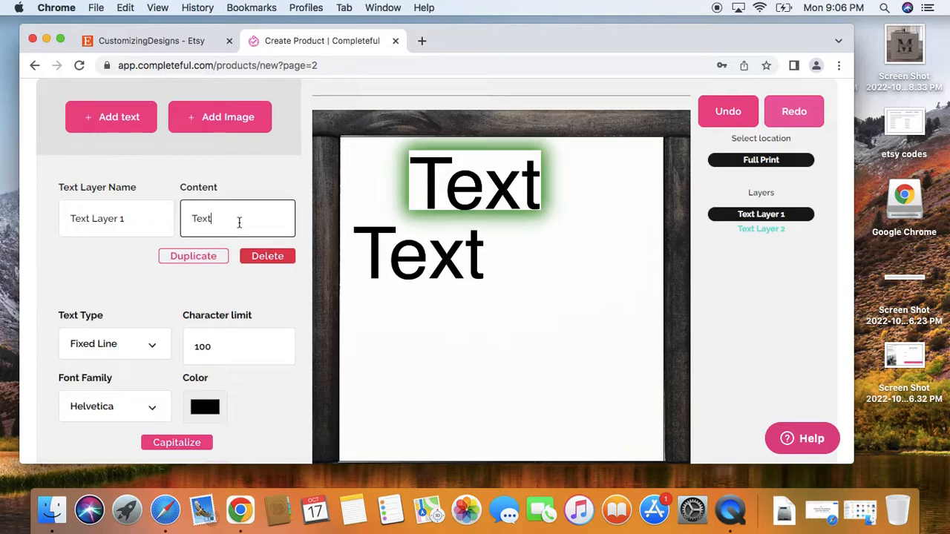
key(BackSpace)
key(BackSpace)
key(BackSpace)
key(BackSpace)
text(Me)
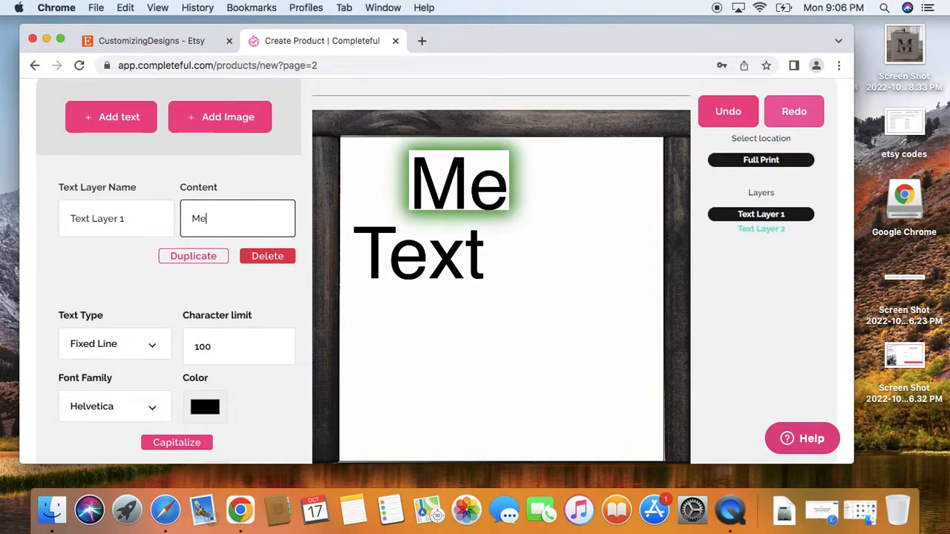
text(rry Chris)
key(BackSpace)
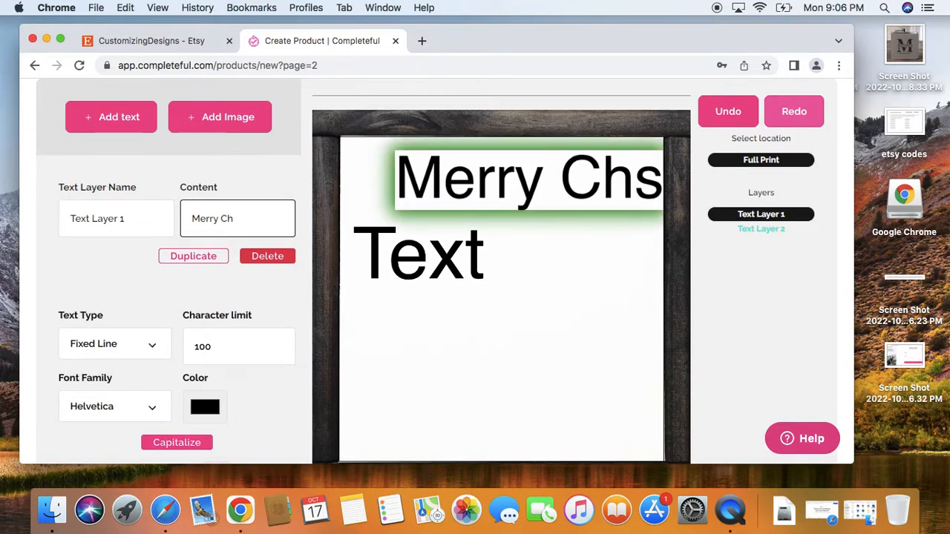
text(ristmas F)
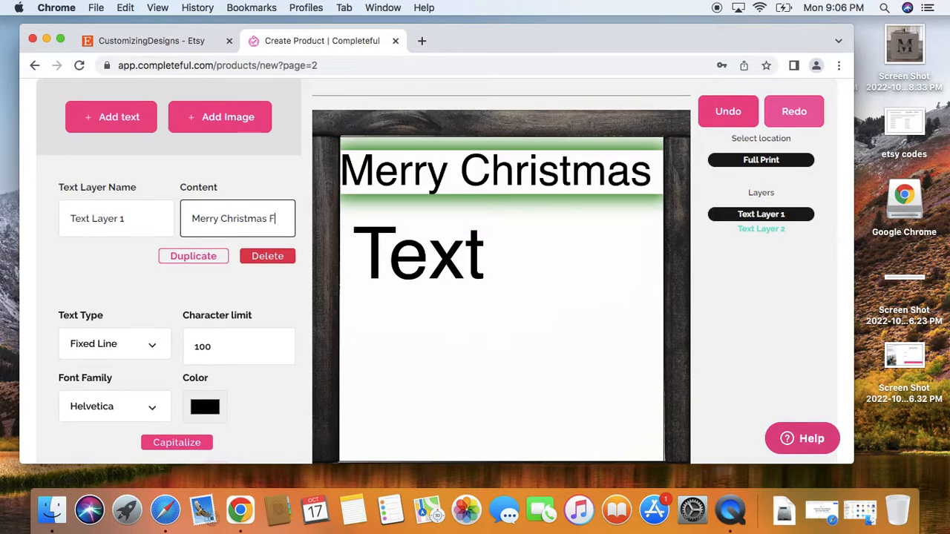
text(rom the)
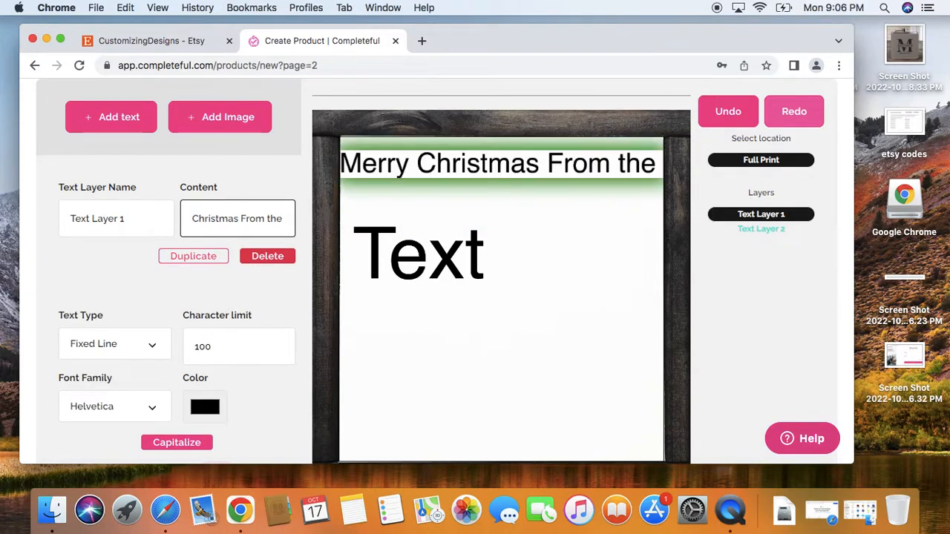
Reposition the "Merry Christmas From the" text near the upper edge of the plank, above the second text layer.
click(472, 172)
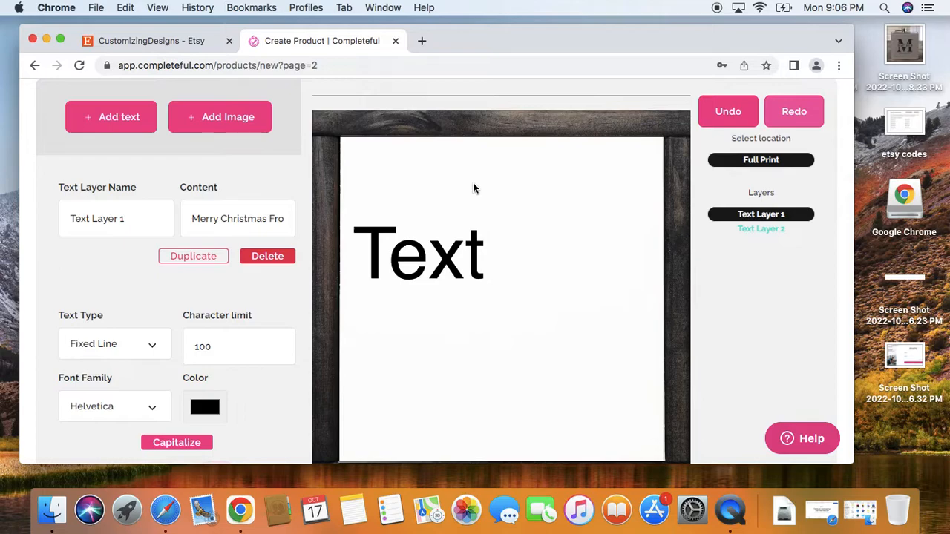
drag(479, 452, 480, 179)
click(481, 176)
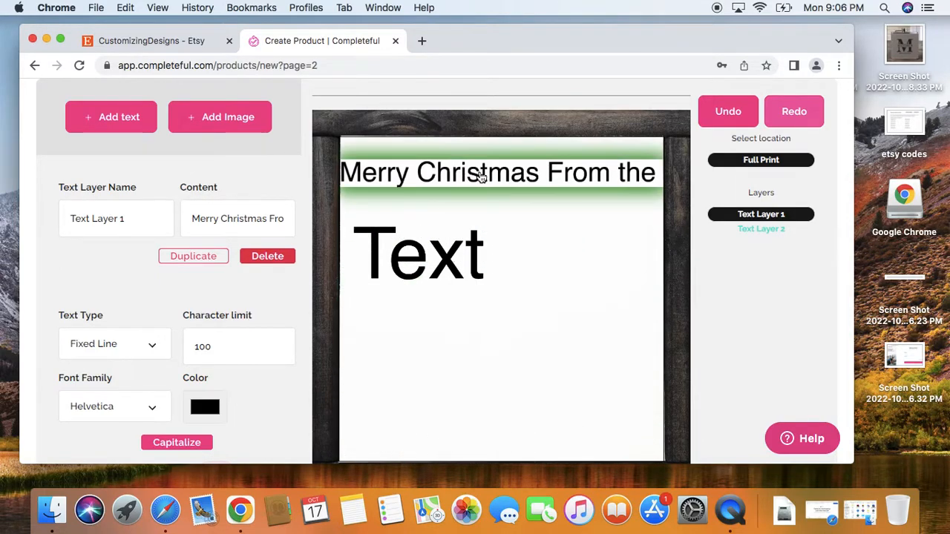
Move the personalizable text layer toward the centre and replace its content with the family's surname in possessive form.
drag(438, 259, 508, 247)
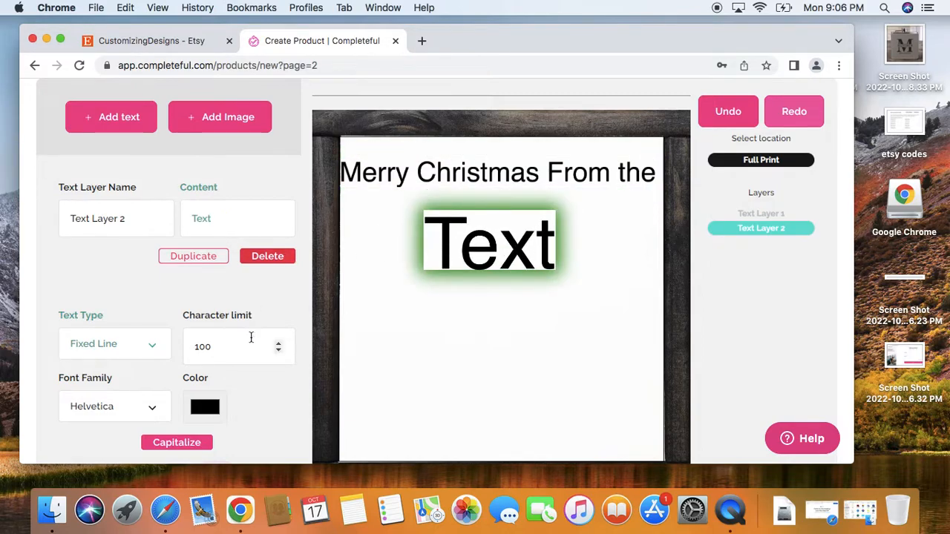
click(246, 217)
key(BackSpace)
key(BackSpace)
key(BackSpace)
key(BackSpace)
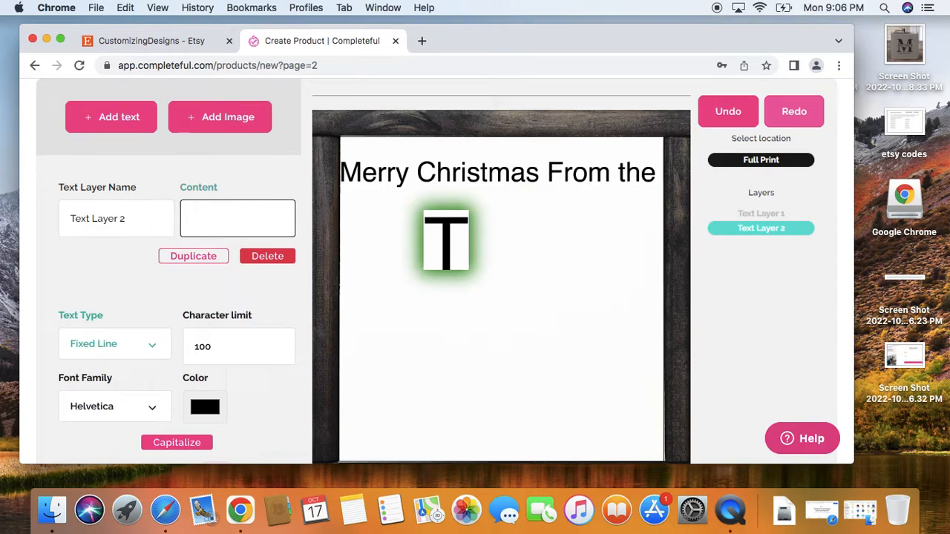
text(Goree's)
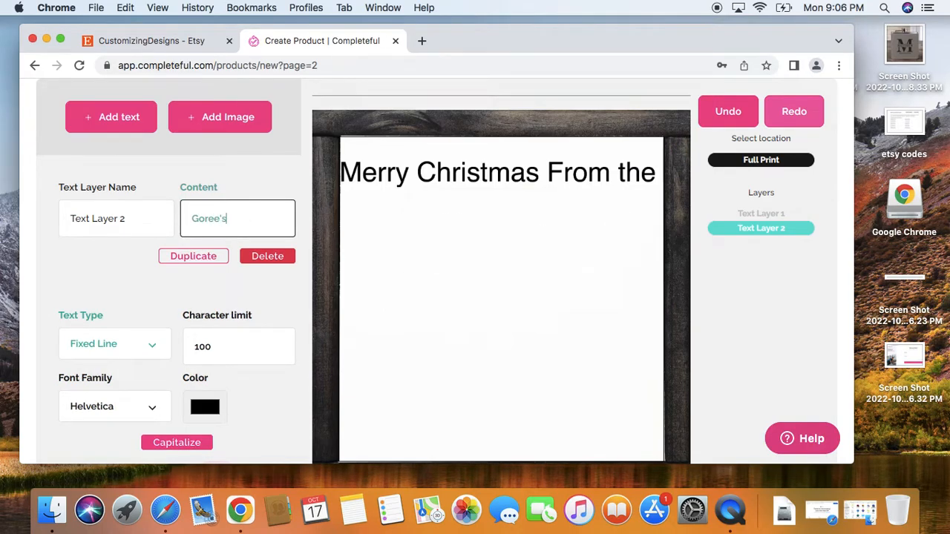
Move the surname text up from the plank's lower edge and centre it just beneath the greeting.
click(540, 261)
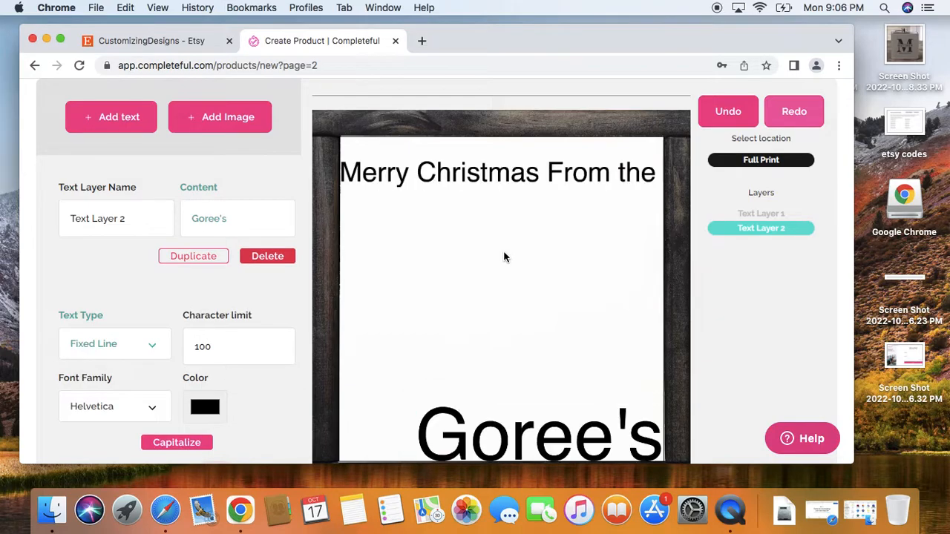
drag(494, 400, 466, 236)
click(466, 236)
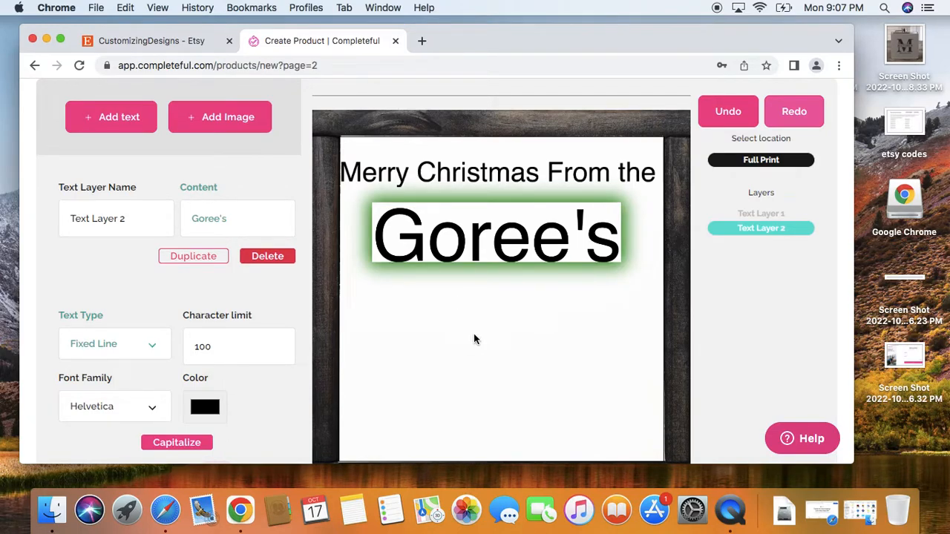
Shift the surname text and the greeting slightly lower on the plank, keeping a gap between the two lines.
click(509, 180)
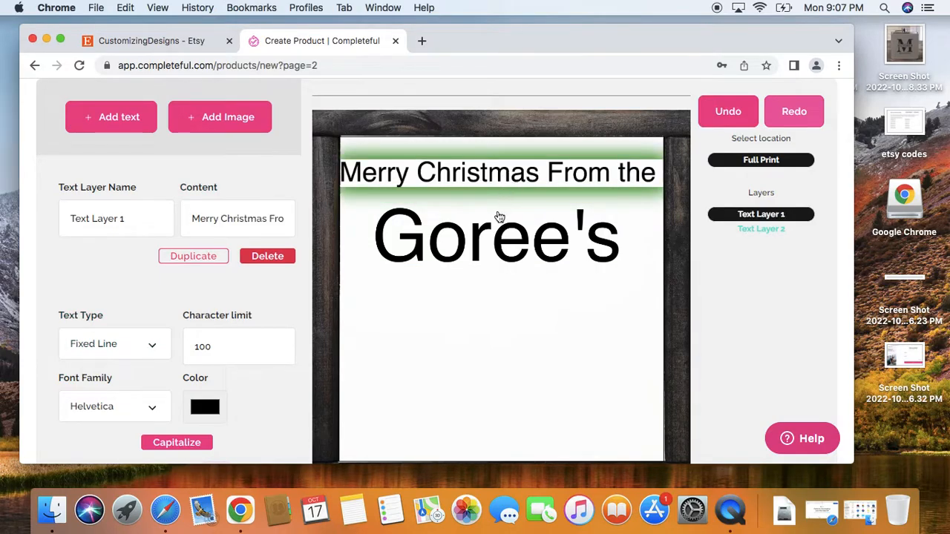
scroll(487, 236, down, 2)
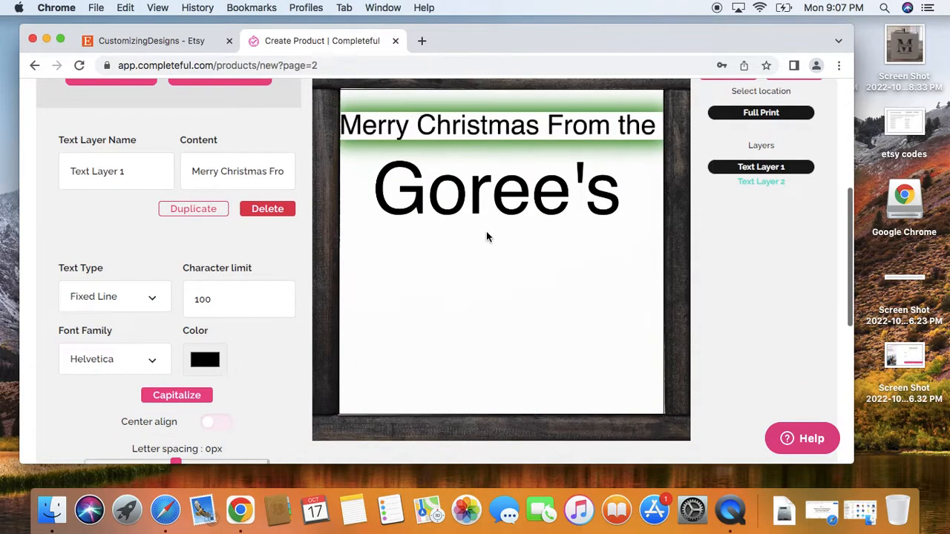
click(518, 213)
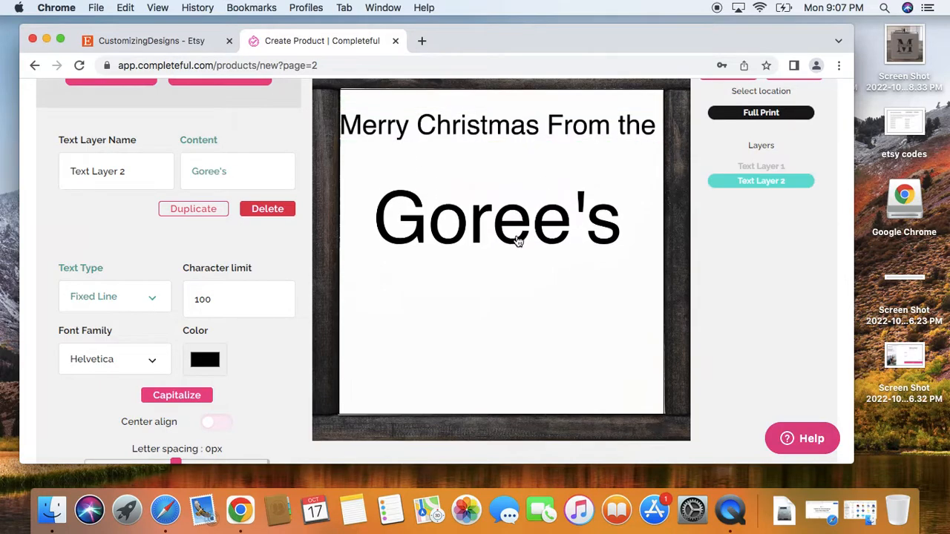
click(530, 132)
drag(531, 152, 530, 158)
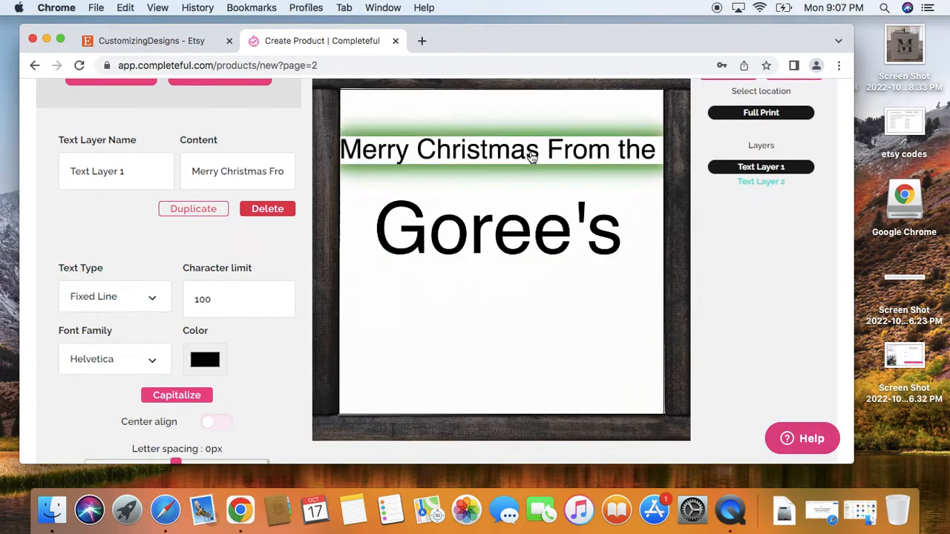
click(498, 246)
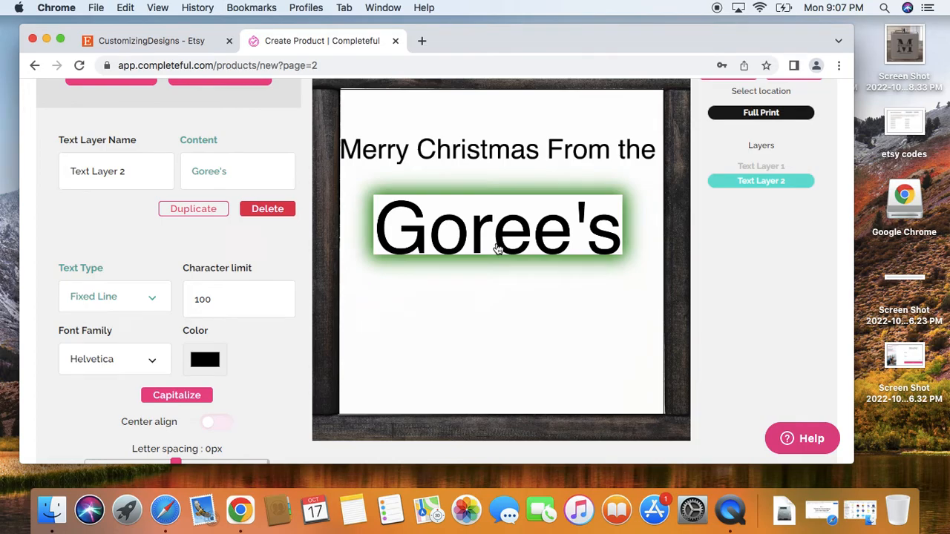
Select the fixed greeting layer and the personalizable surname layer in turn to compare them.
scroll(498, 249, up, 3)
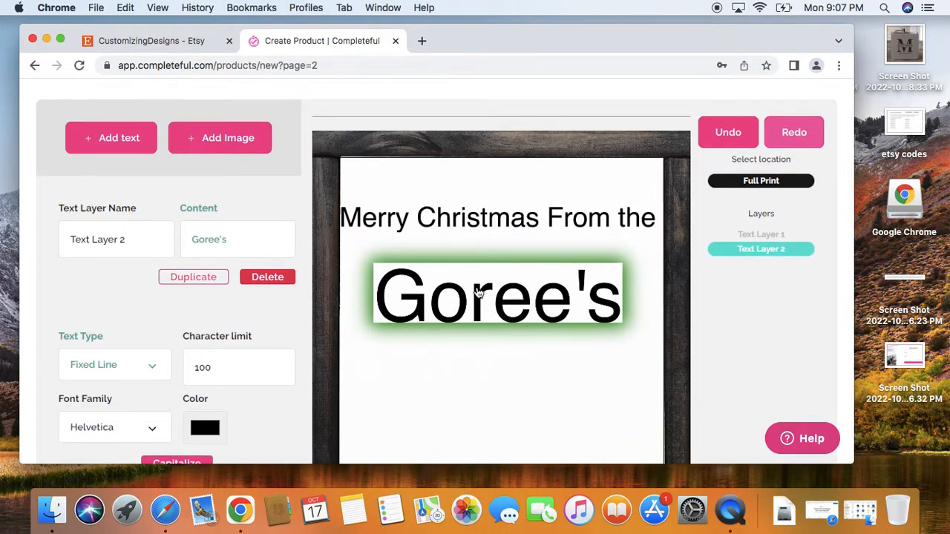
click(499, 227)
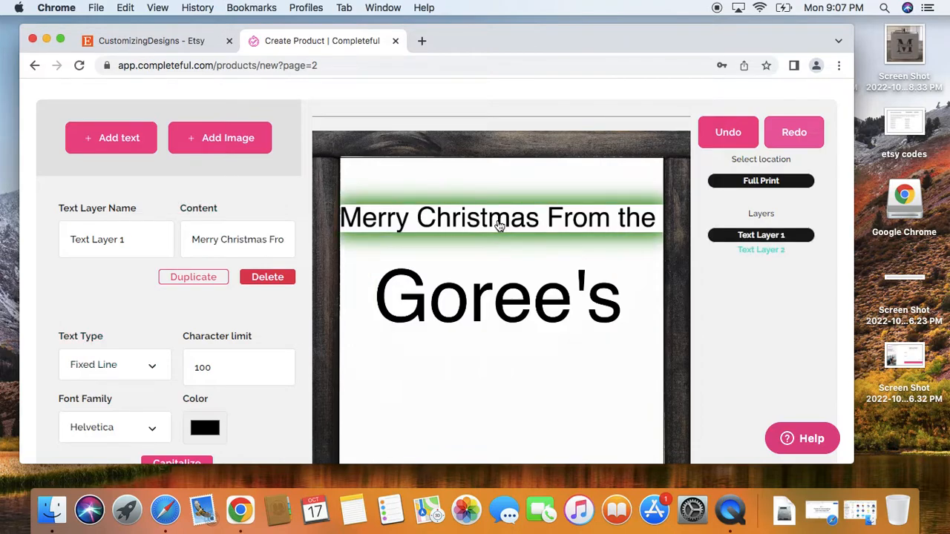
scroll(529, 187, down, 1)
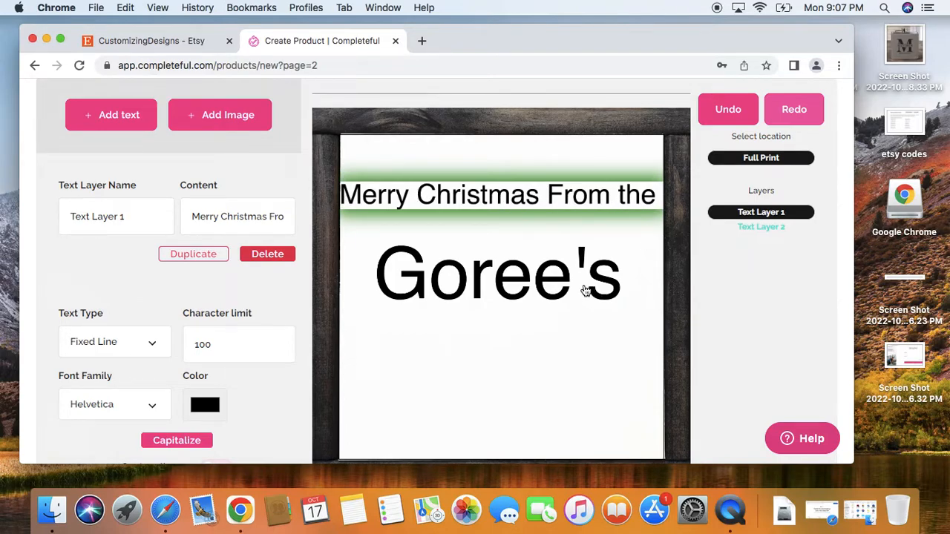
click(532, 291)
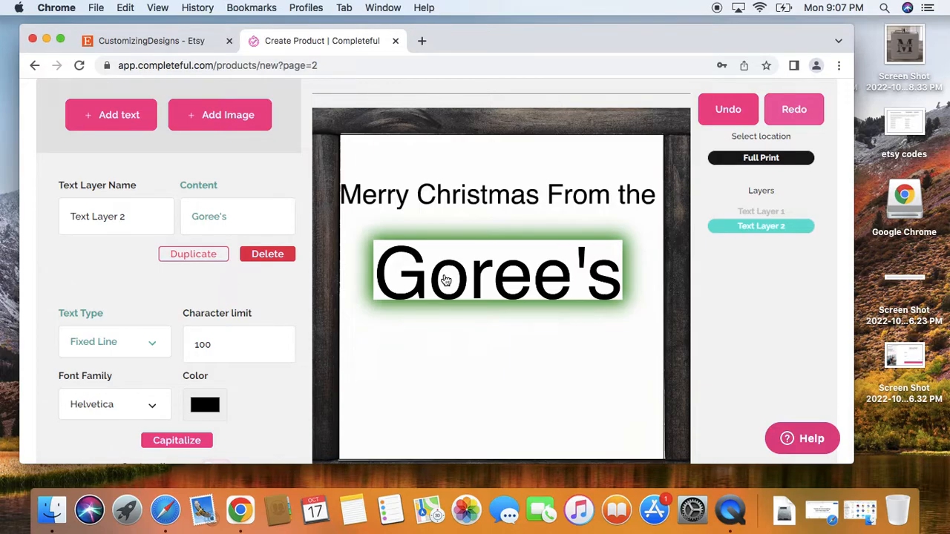
Switch to Etsy and start a new listing from the shop's listings in Shop Manager.
click(173, 43)
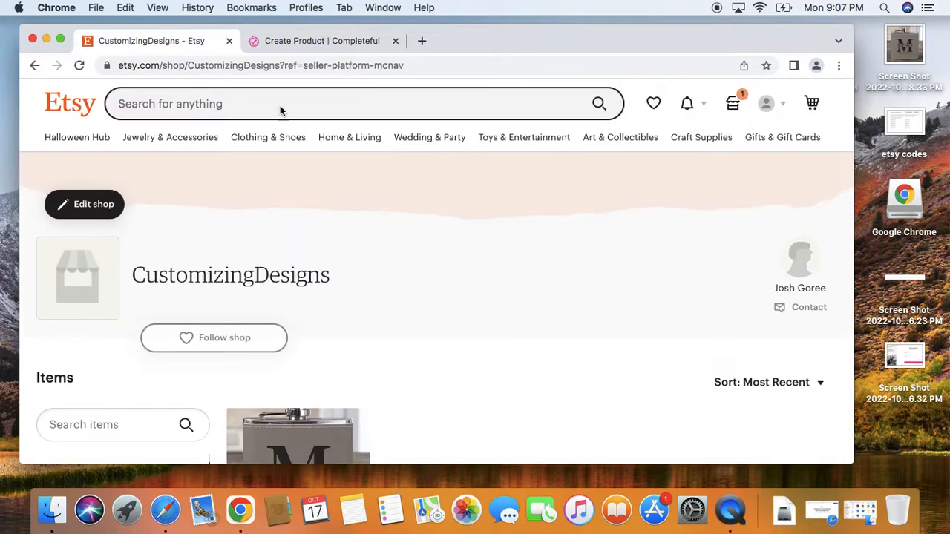
click(735, 105)
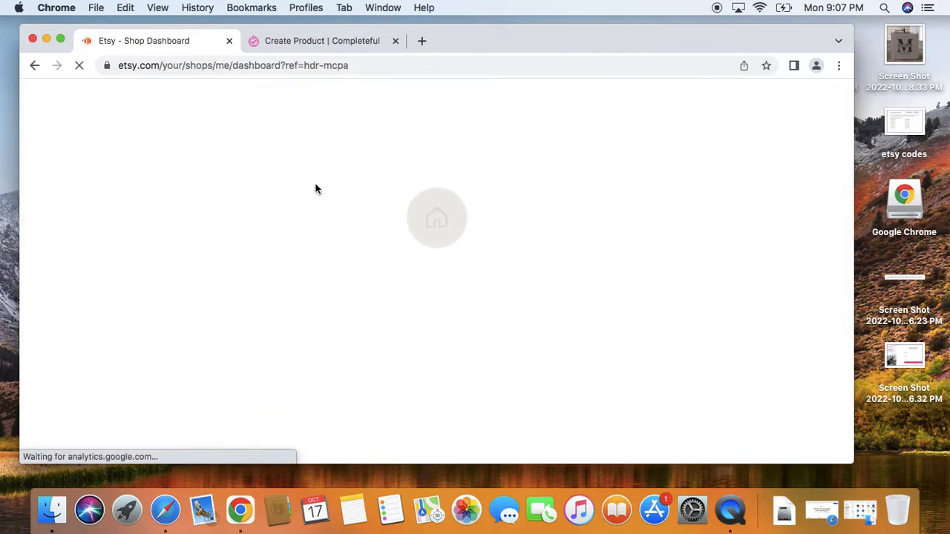
click(96, 197)
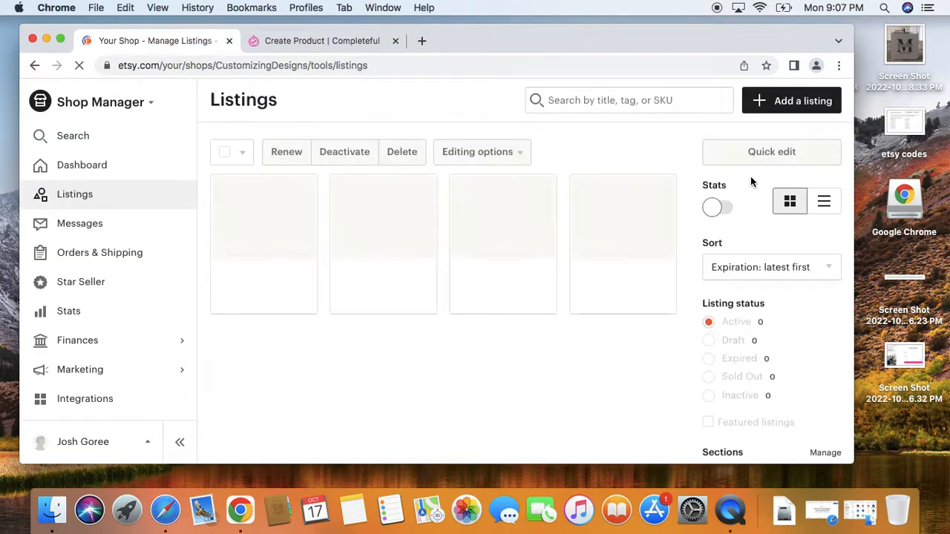
click(784, 99)
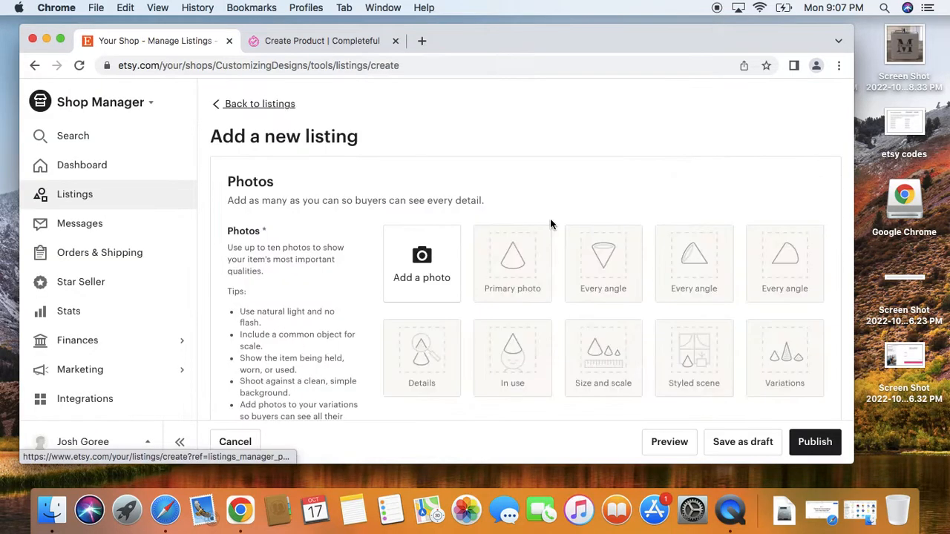
Turn on Personalization for the new listing and open its instructions for buyers for editing.
scroll(551, 220, down, 5)
scroll(550, 222, down, 15)
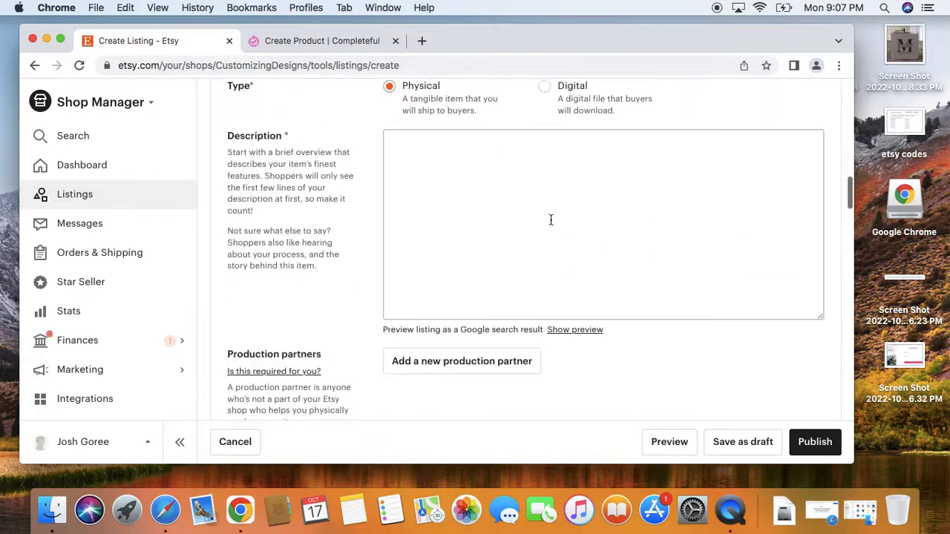
scroll(550, 223, down, 10)
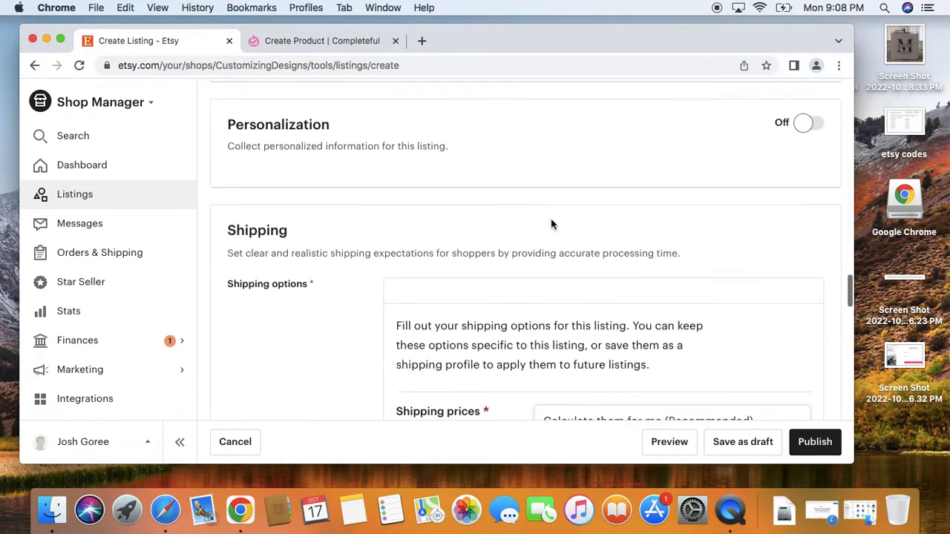
click(804, 124)
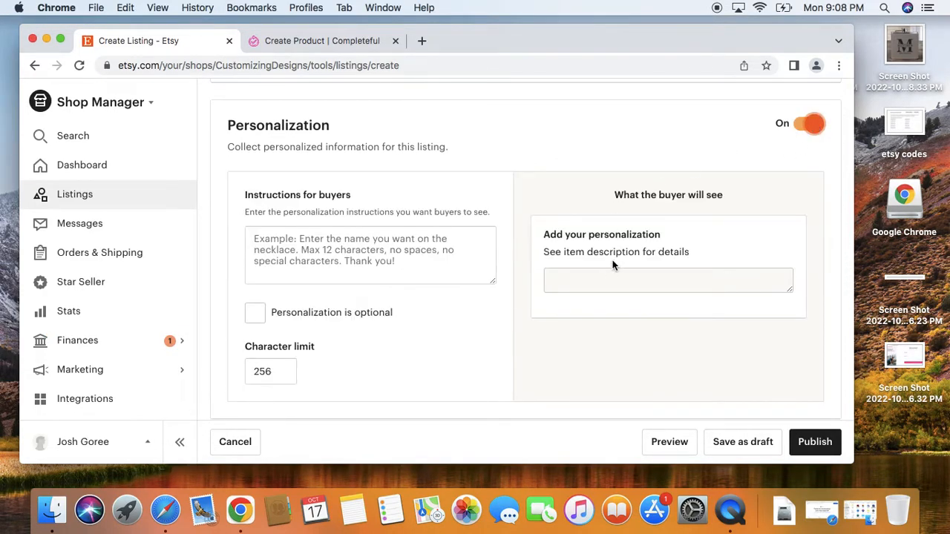
scroll(426, 254, down, 1)
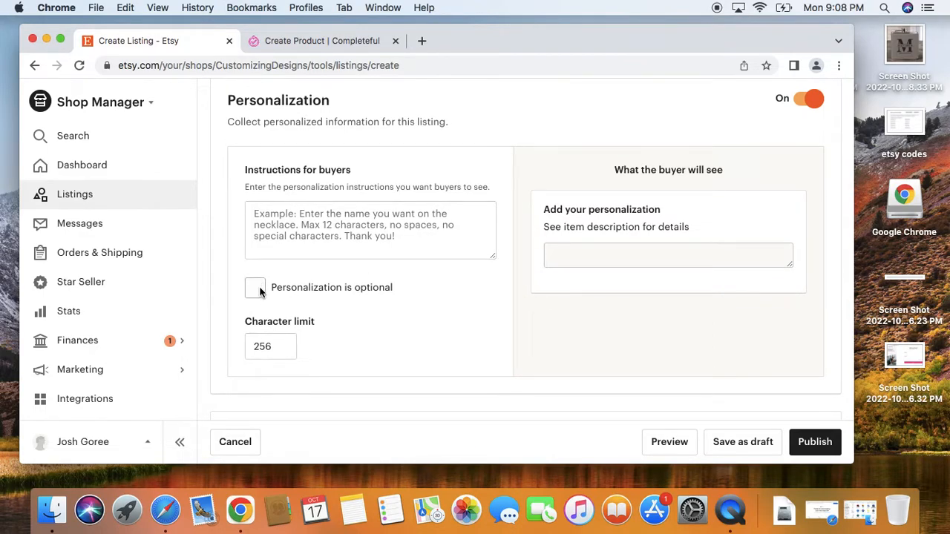
click(370, 230)
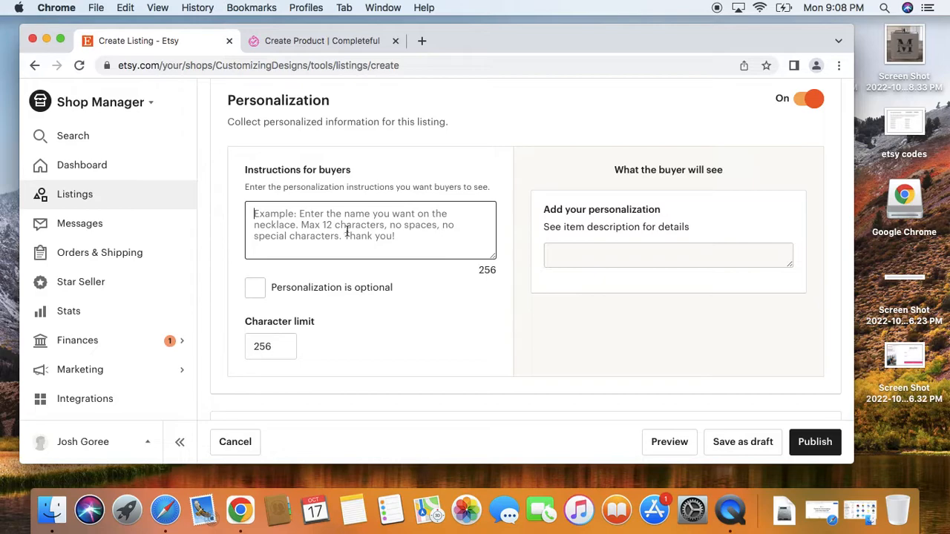
Return to the Completeful design and set the personalizable surname's text colour to red, RGB 224, 31, 31.
click(301, 43)
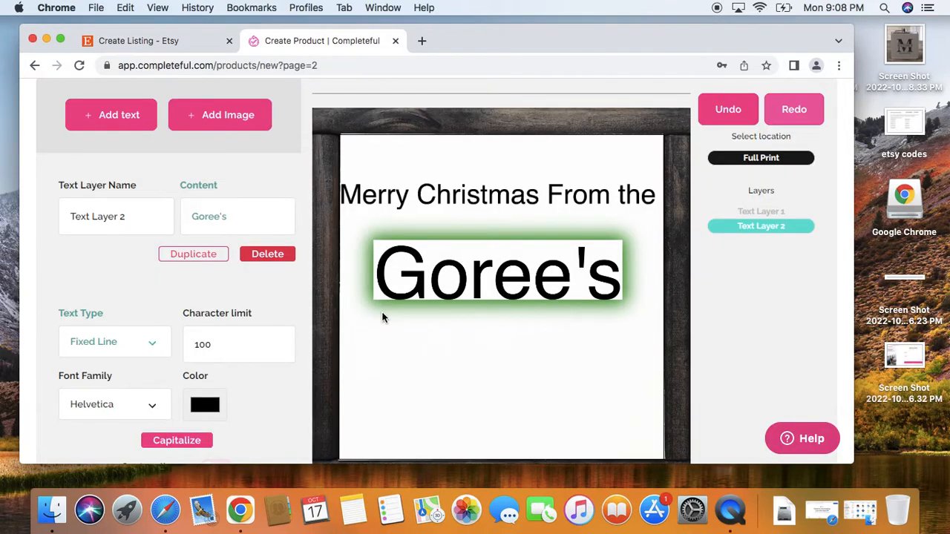
click(208, 408)
drag(334, 215, 322, 226)
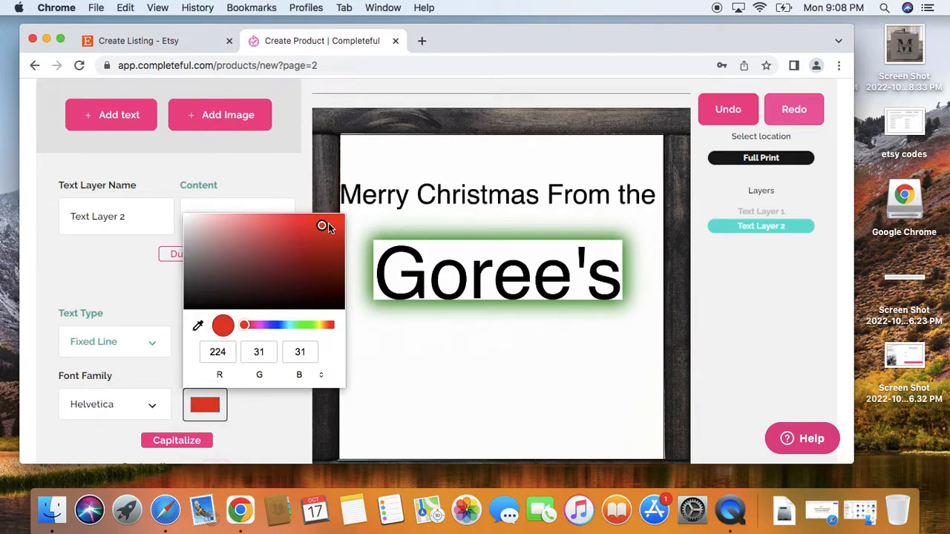
click(157, 311)
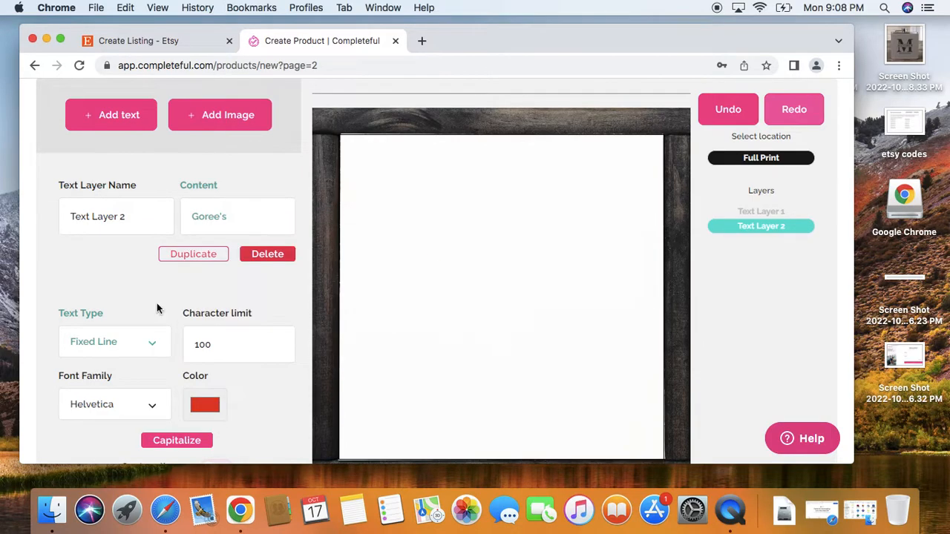
Move the red surname text slightly higher and adjust it sideways so it sits centred beneath the greeting.
mouse_move(450, 283)
mouse_down()
mouse_move(466, 276)
mouse_move(457, 274)
mouse_up()
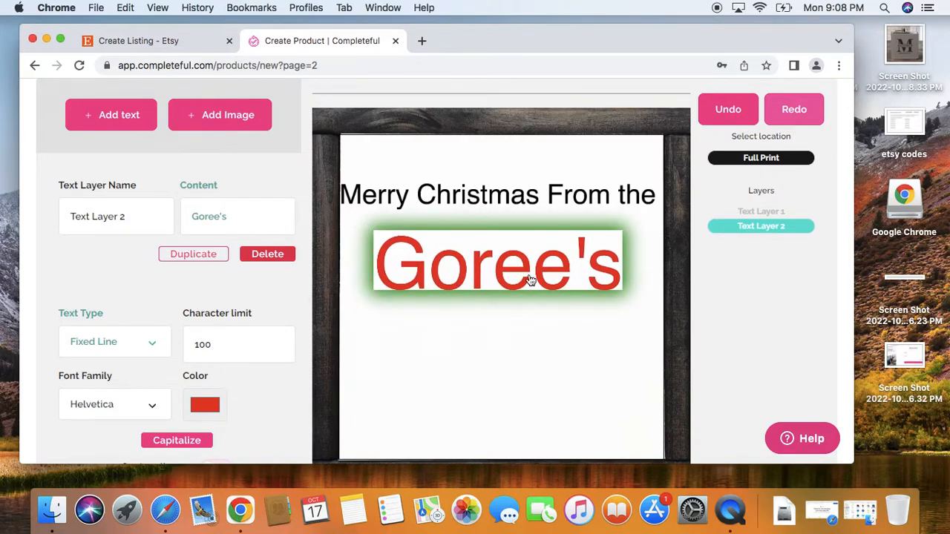
mouse_move(444, 282)
mouse_down()
mouse_move(423, 276)
mouse_move(433, 271)
mouse_up()
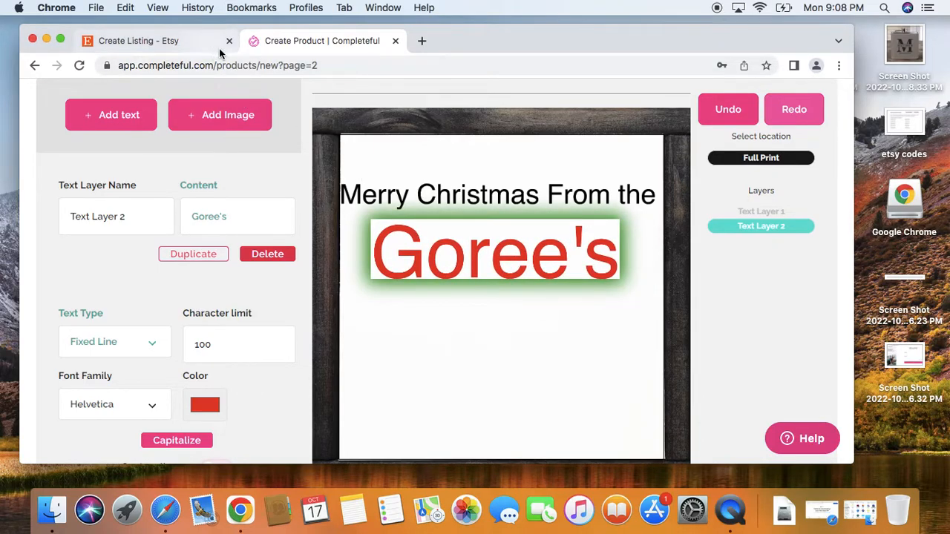
drag(507, 257, 478, 270)
scroll(264, 396, down, 3)
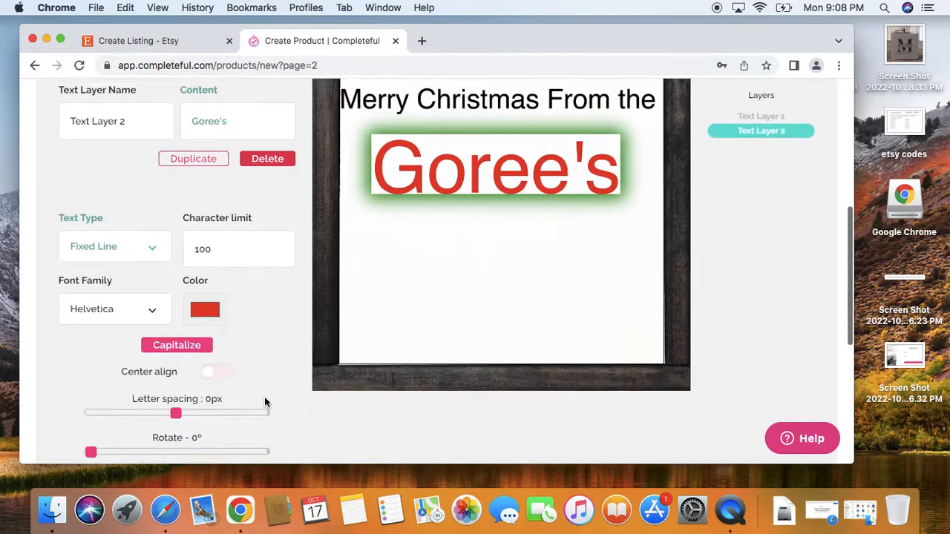
scroll(320, 299, up, 3)
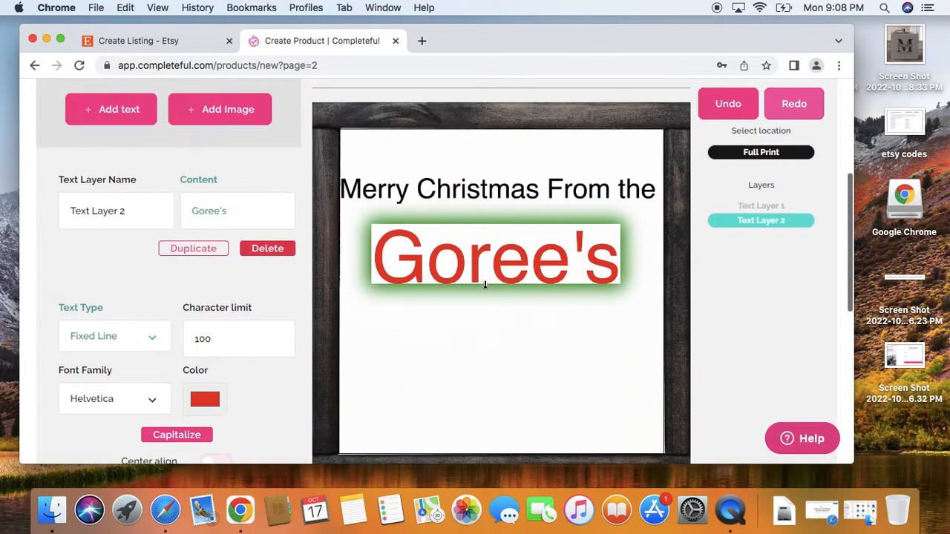
drag(500, 272, 507, 271)
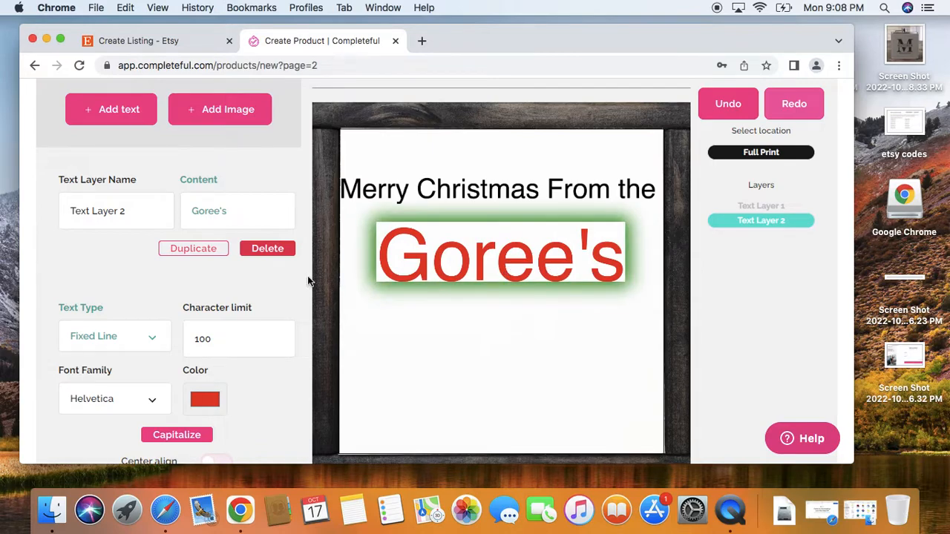
Replace the surname layer's content with a different sample surname in possessive form and re-centre it beneath the greeting.
drag(253, 211, 221, 212)
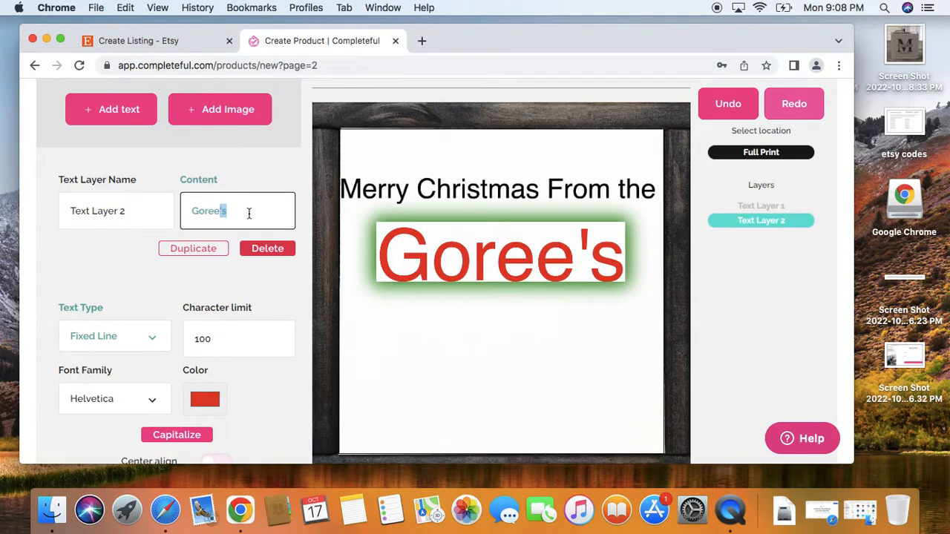
key(BackSpace)
key(BackSpace)
key(BackSpace)
key(BackSpace)
key(BackSpace)
key(BackSpace)
text(SMith)
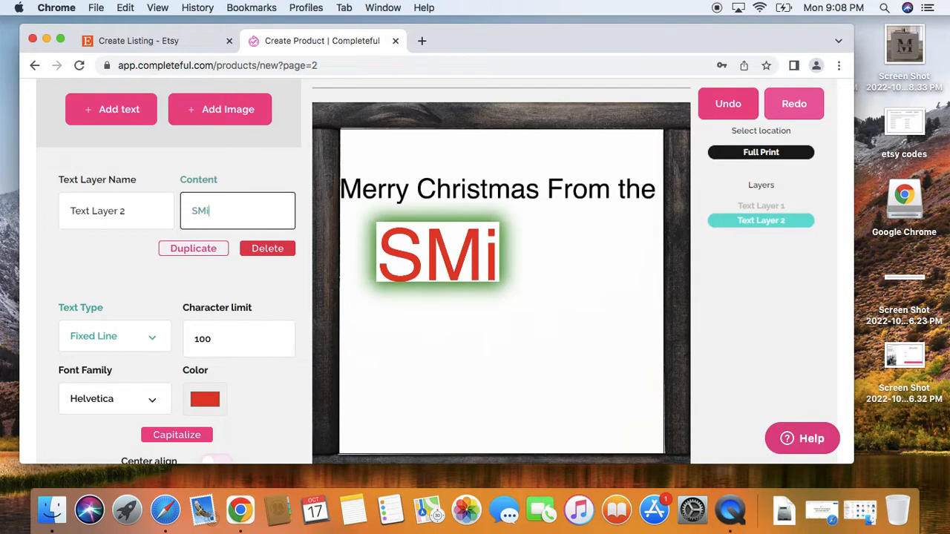
key(BackSpace)
key(BackSpace)
key(BackSpace)
key(BackSpace)
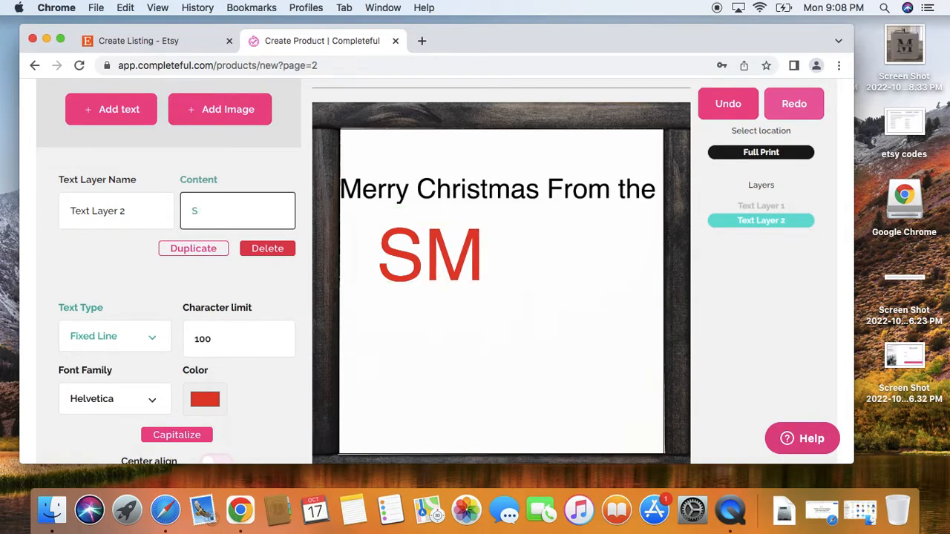
text(mith's)
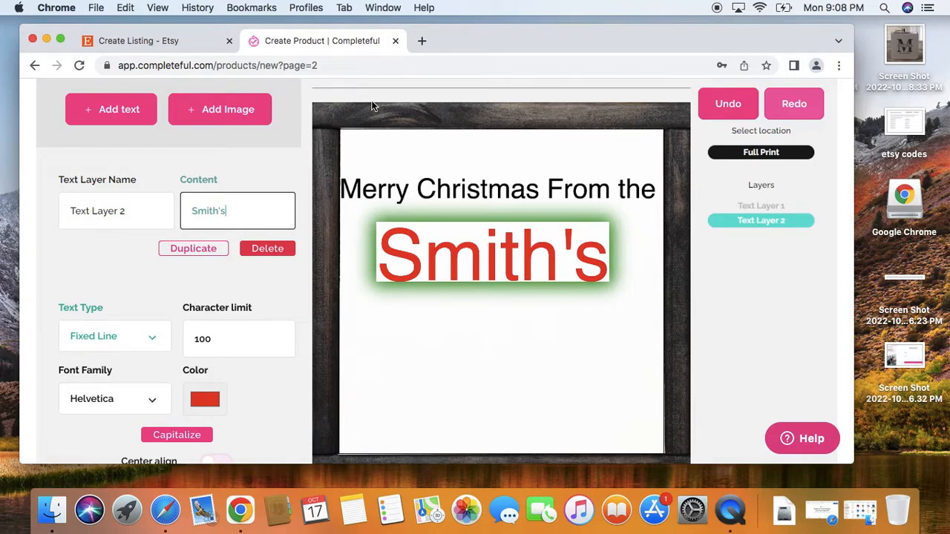
mouse_move(496, 256)
mouse_down()
mouse_move(514, 262)
mouse_move(498, 257)
mouse_up()
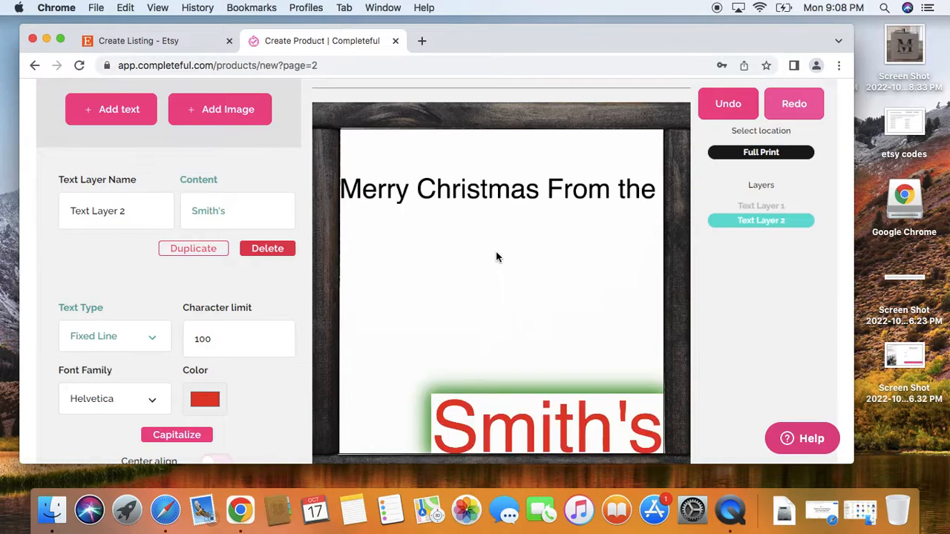
drag(531, 429, 478, 254)
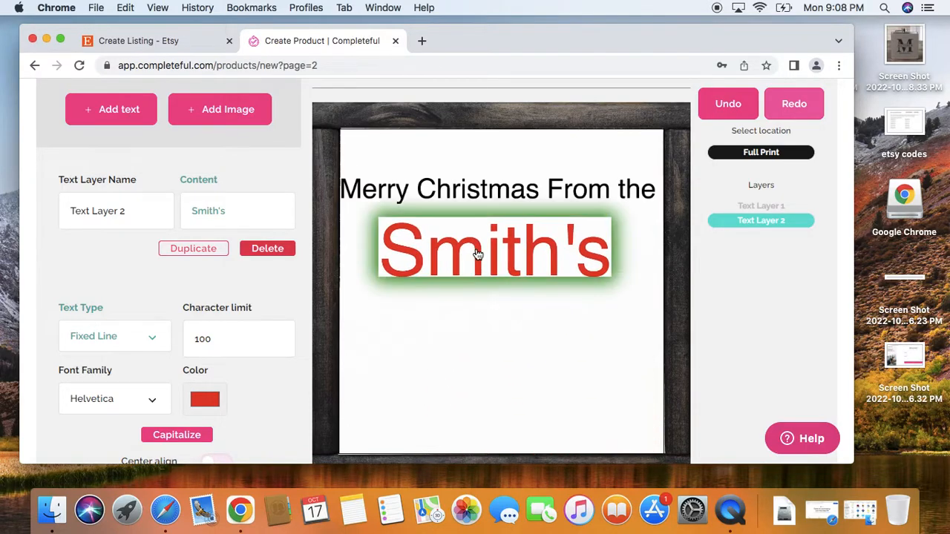
Change the surname layer's content to the plural of the sample surname without an apostrophe, and centre it beneath the greeting.
click(267, 215)
key(BackSpace)
key(BackSpace)
key(BackSpace)
key(BackSpace)
key(BackSpace)
key(BackSpace)
key(BackSpace)
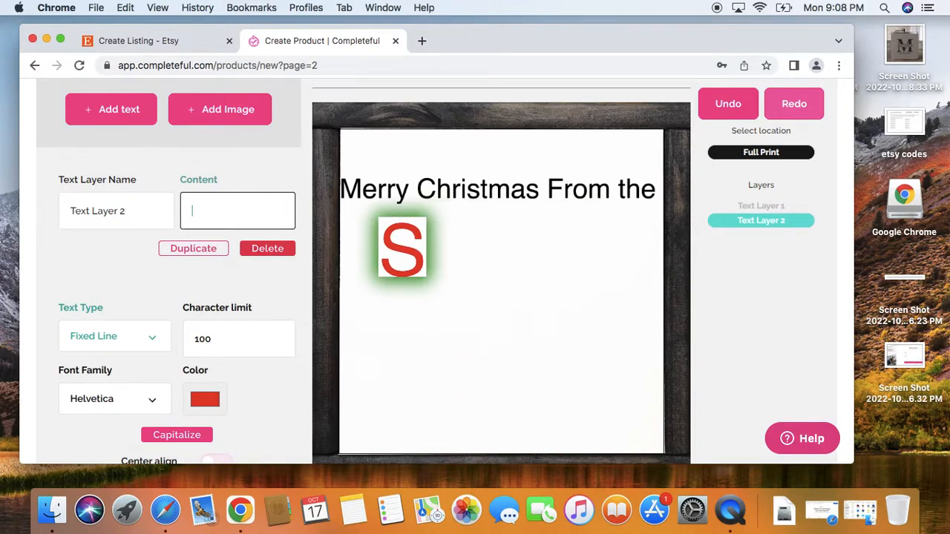
text(Goree)
key(BackSpace)
key(BackSpace)
key(BackSpace)
key(BackSpace)
key(BackSpace)
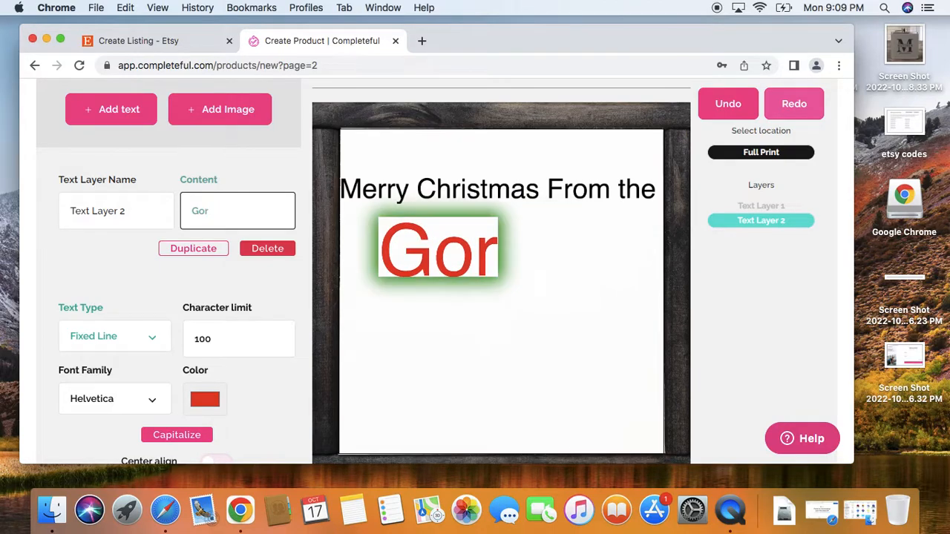
text(Ms)
key(BackSpace)
key(BackSpace)
text(MS)
key(BackSpace)
key(BackSpace)
text(Smiths)
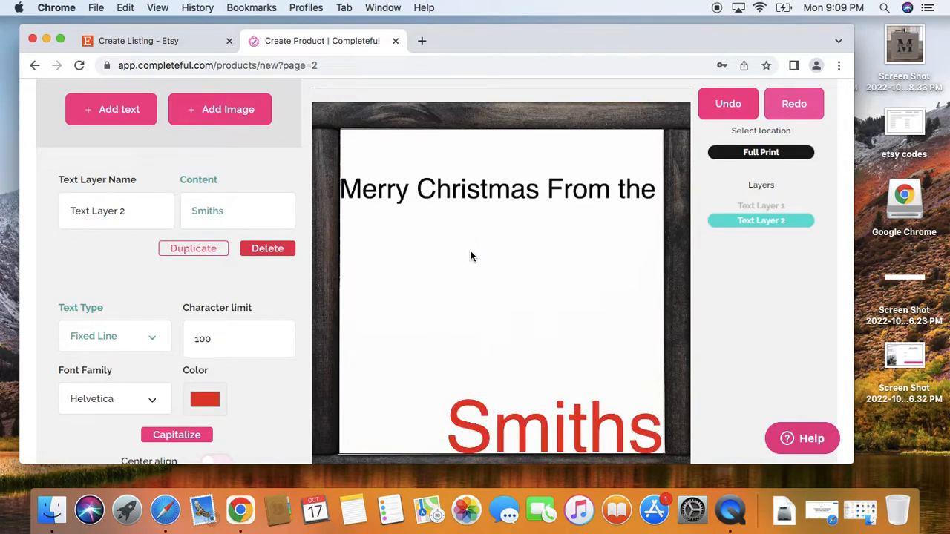
drag(524, 388, 463, 259)
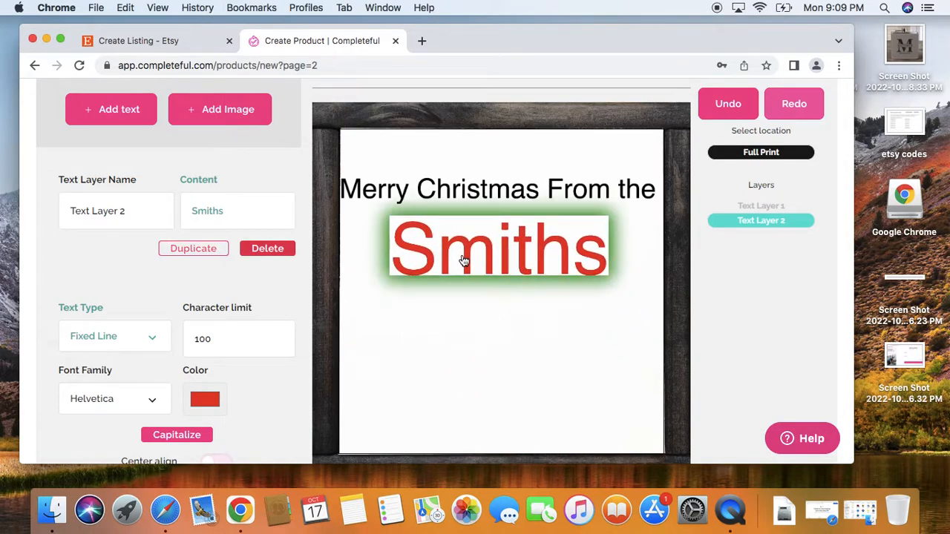
Switch to the Etsy listing and enter another sample surname in the personalization instructions for buyers.
click(197, 42)
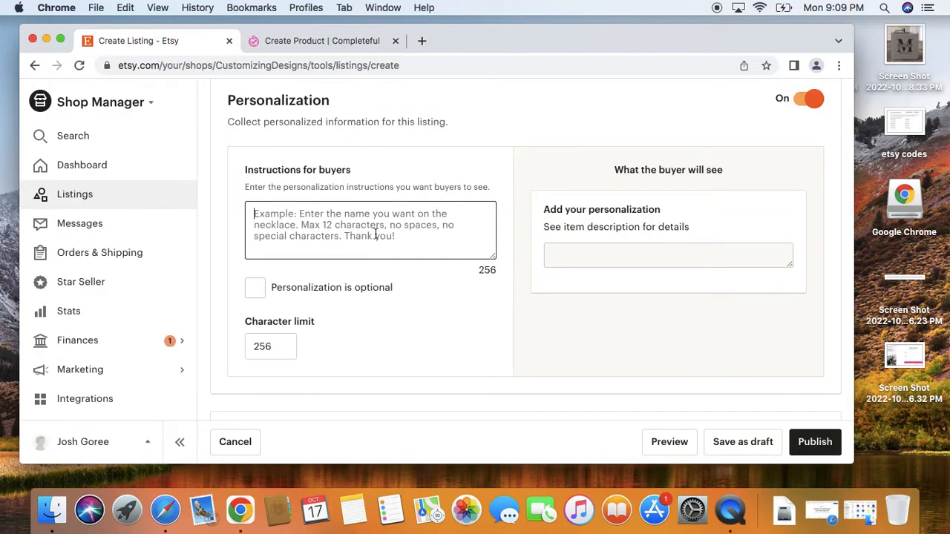
text(Johnson)
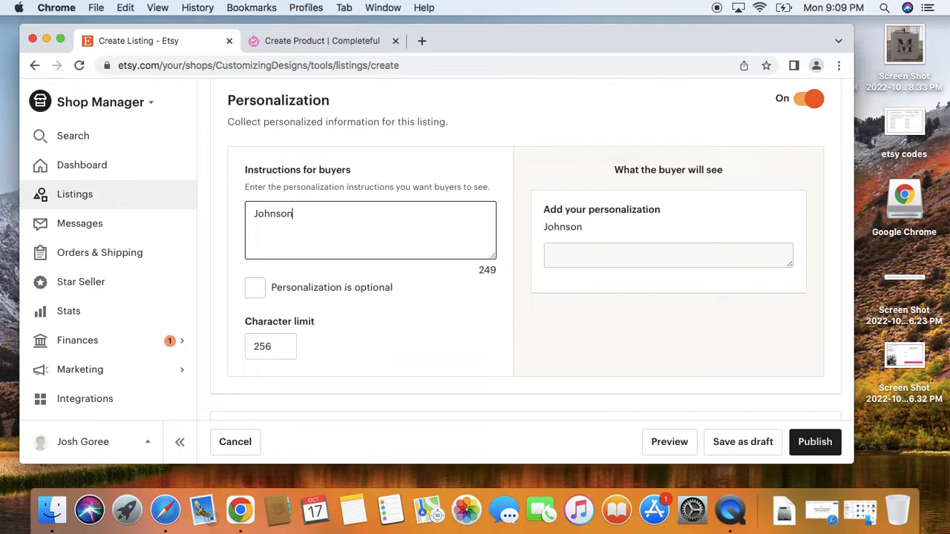
In the Completeful design, replace Text Layer 2's content with the surname from the Etsy listing and centre it beneath the greeting.
click(314, 42)
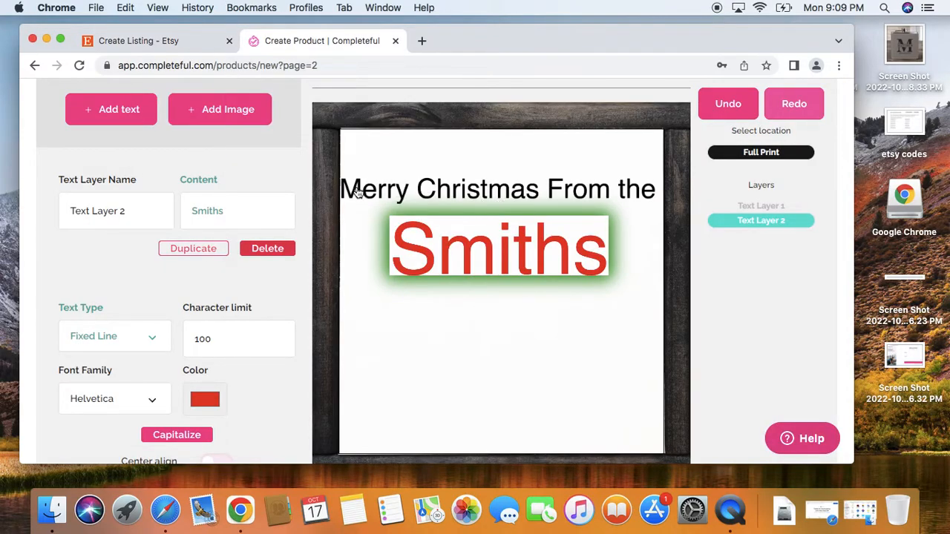
double_click(248, 215)
text(Johnson)
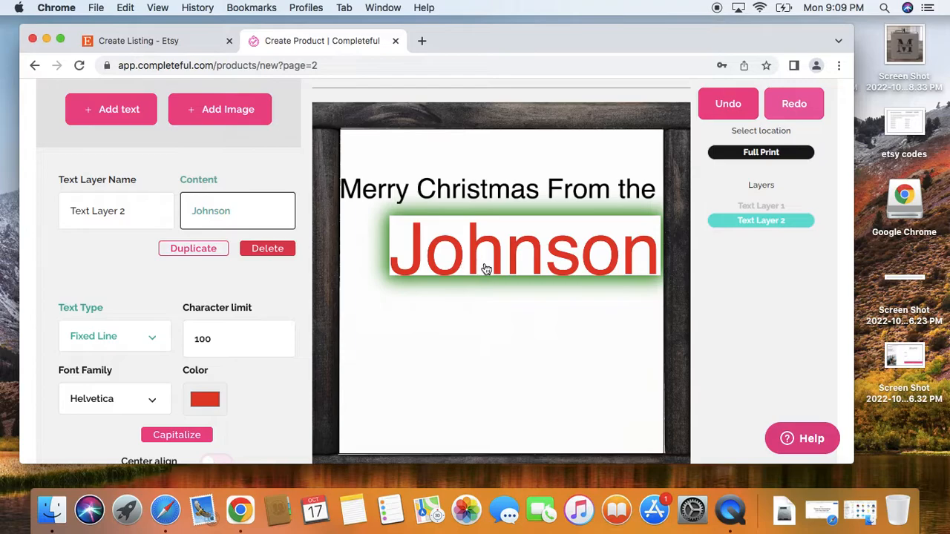
drag(485, 270, 450, 241)
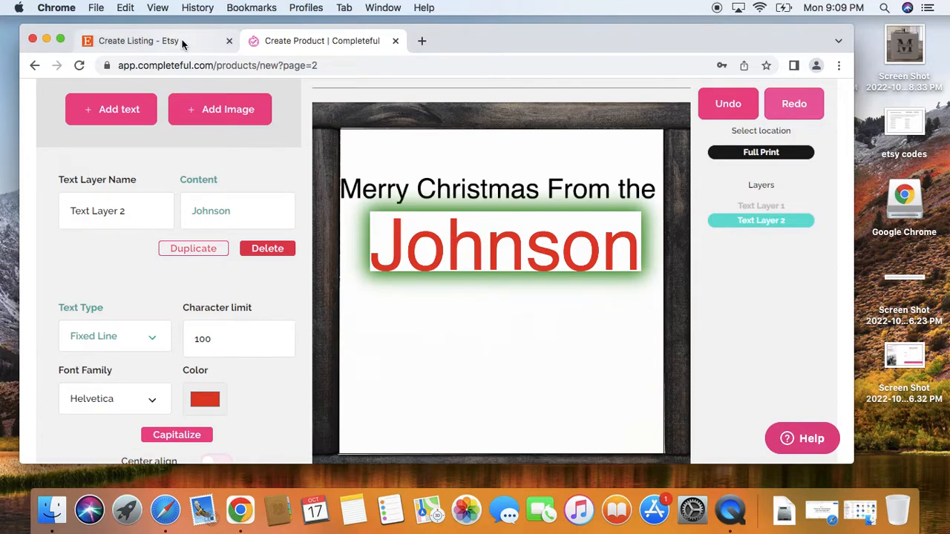
Switch to the Etsy listing and replace the instructions for buyers with "Make sure you put exactly what you'd like printed".
click(200, 41)
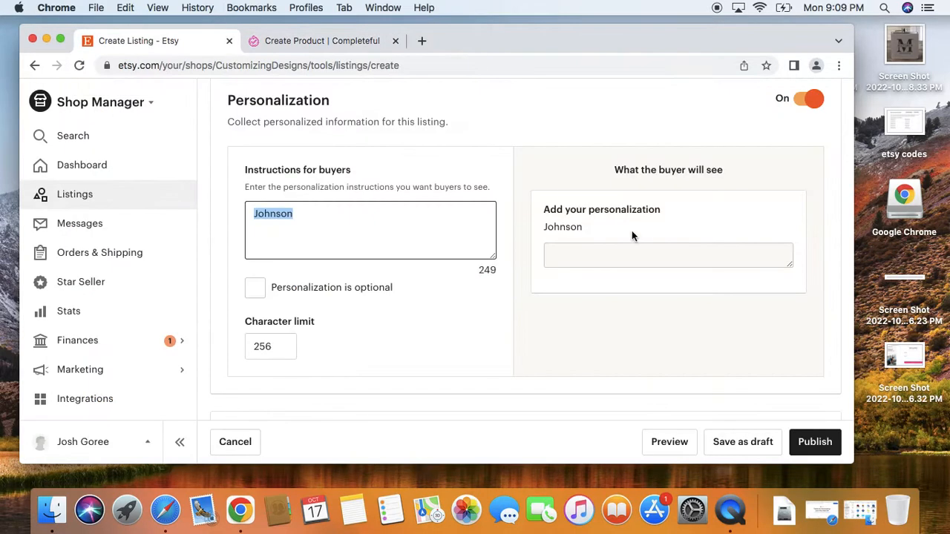
click(349, 224)
key(BackSpace)
key(BackSpace)
key(BackSpace)
key(BackSpace)
key(BackSpace)
key(BackSpace)
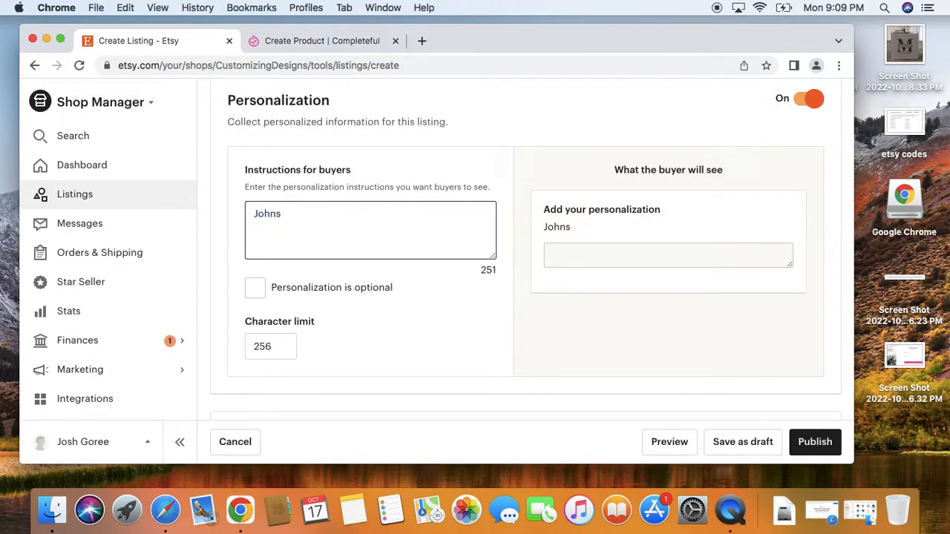
key(BackSpace)
text(Make sure you put )
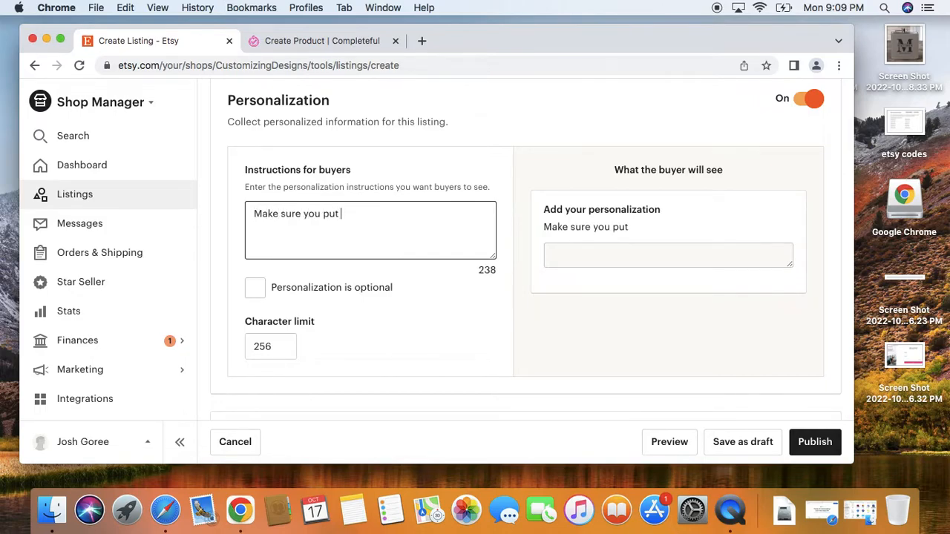
text(exactly what )
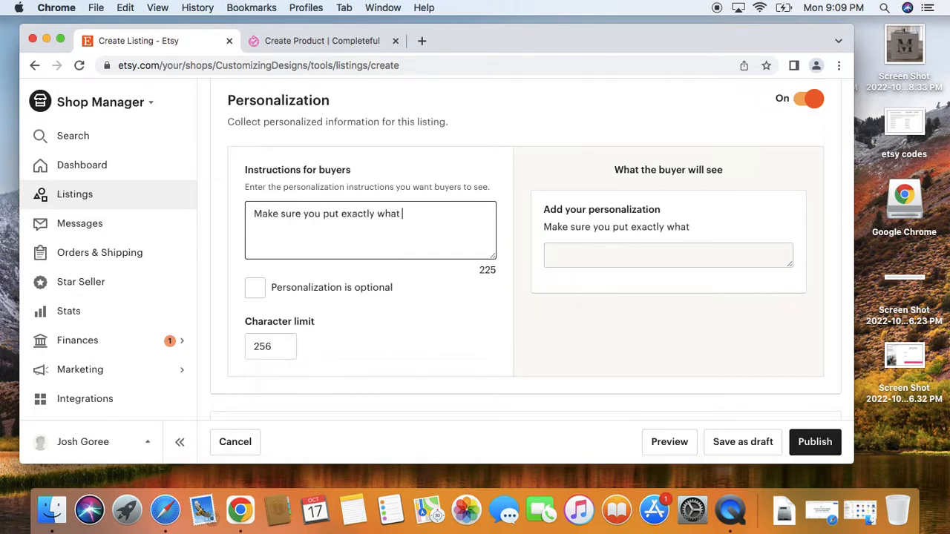
text(you'd like p)
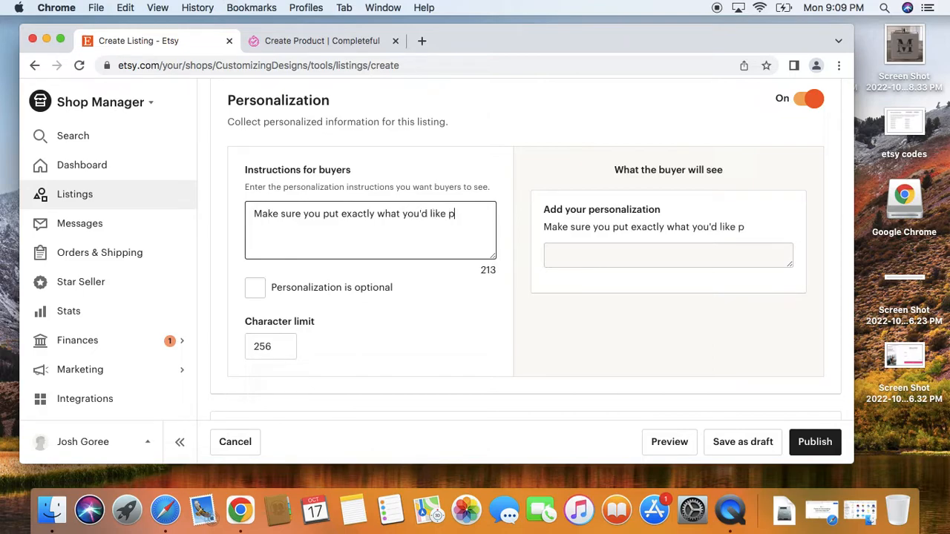
text(ri)
key(BackSpace)
key(BackSpace)
text(printed)
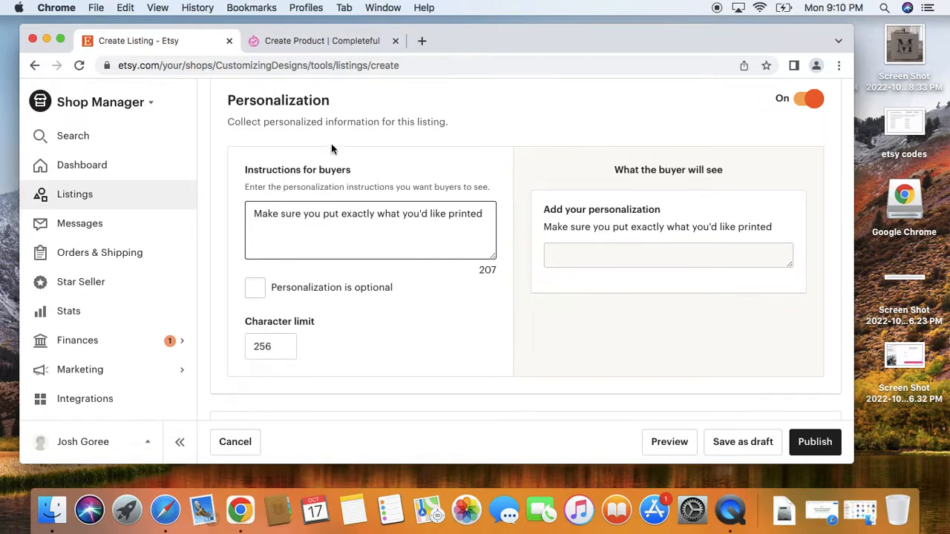
Return to the Completeful design, replace Text Layer 2's content with a shorter sample surname and centre it beneath the greeting.
click(307, 41)
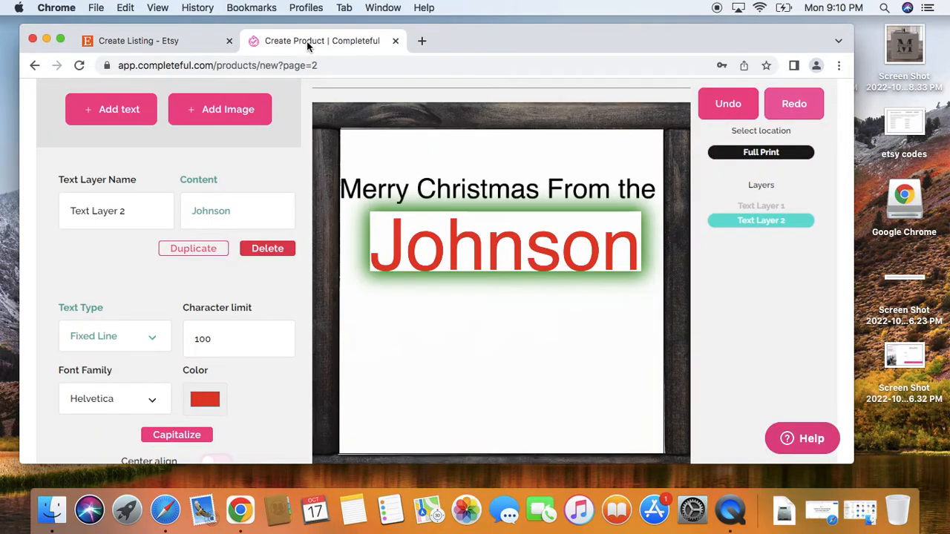
scroll(538, 293, down, 2)
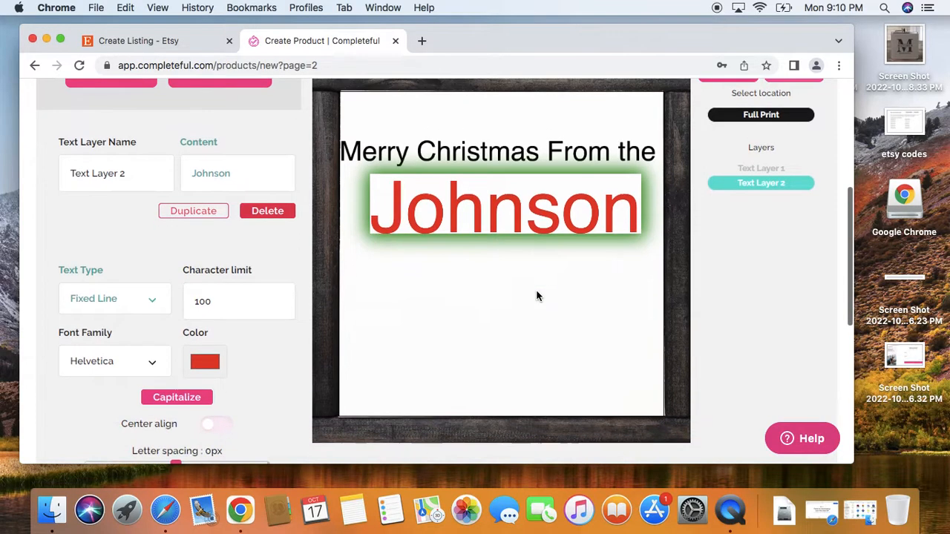
scroll(537, 296, down, 1)
click(260, 150)
key(BackSpace)
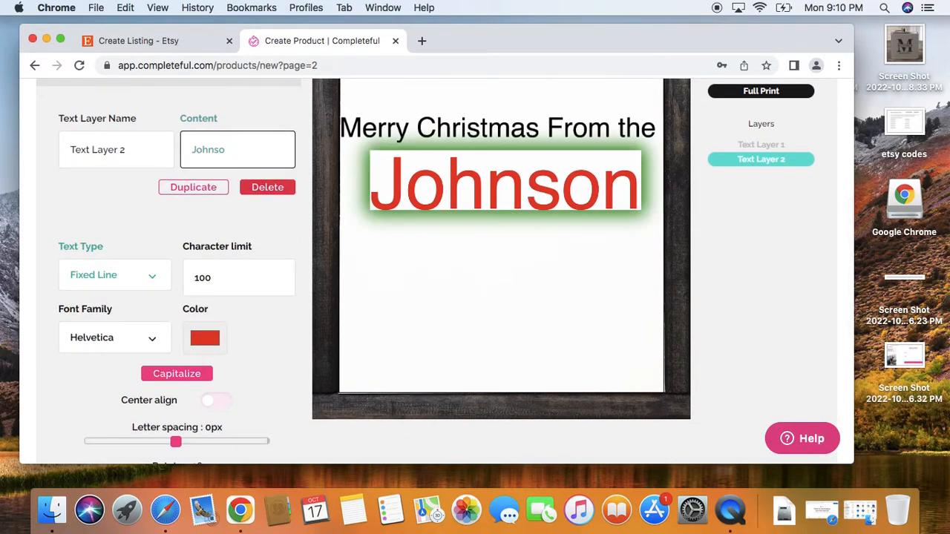
key(BackSpace)
key(BackSpace)
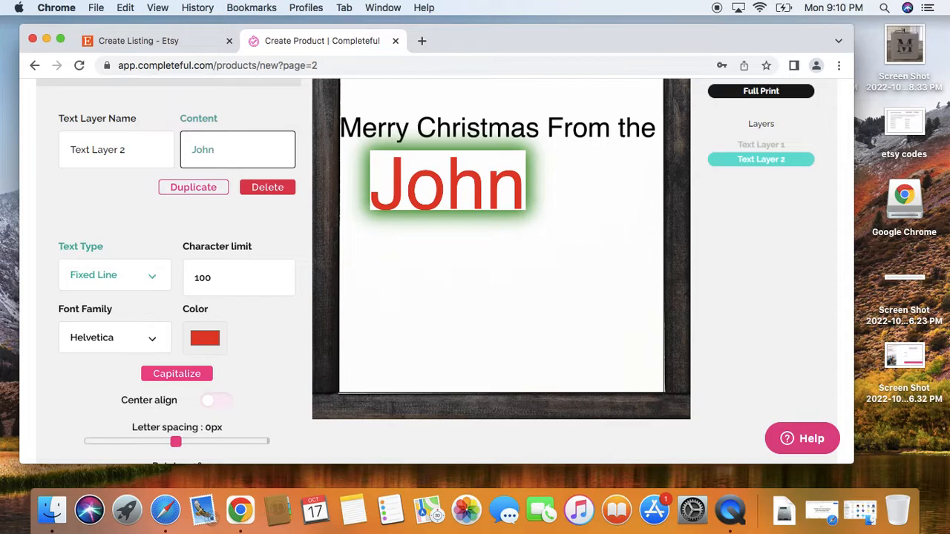
key(BackSpace)
key(BackSpace)
key(BackSpace)
key(BackSpace)
text(MS)
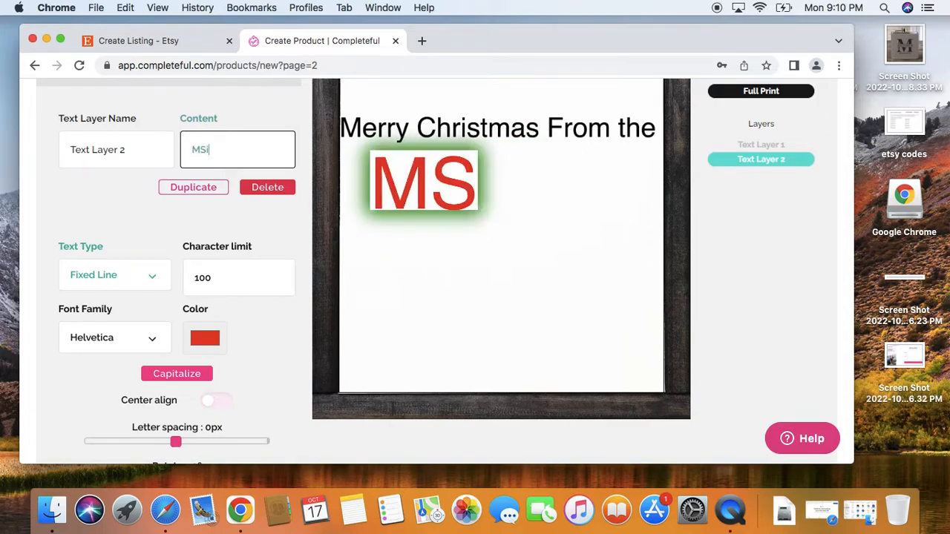
text(ith)
key(BackSpace)
key(BackSpace)
key(BackSpace)
key(BackSpace)
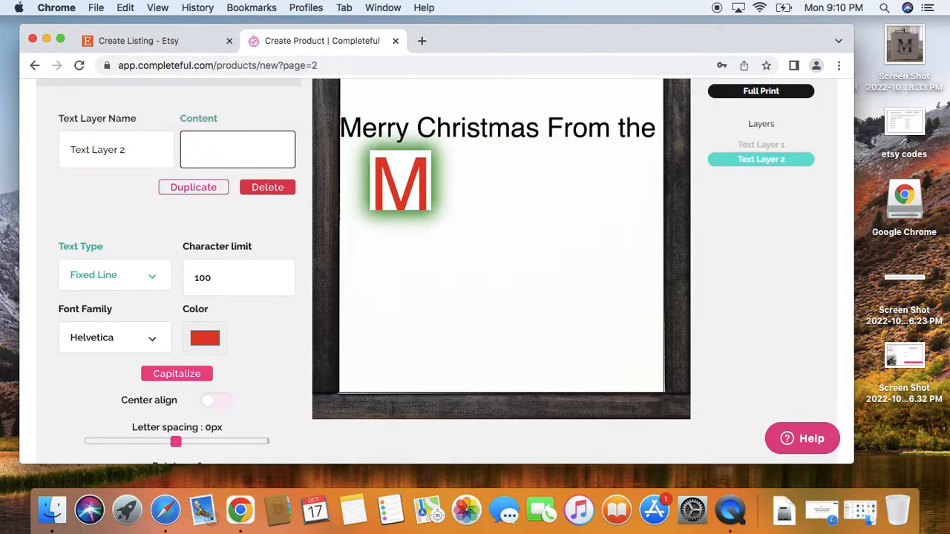
text(Smith)
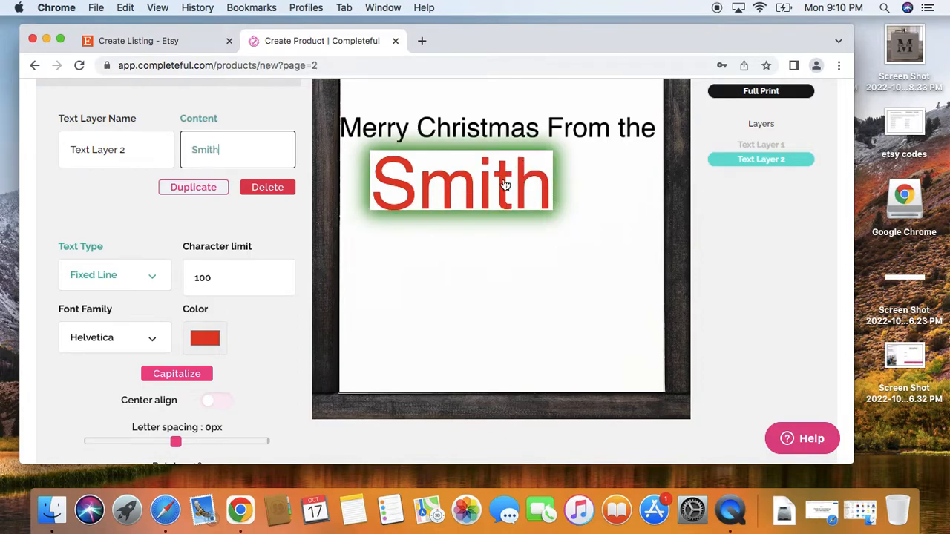
drag(444, 193, 492, 183)
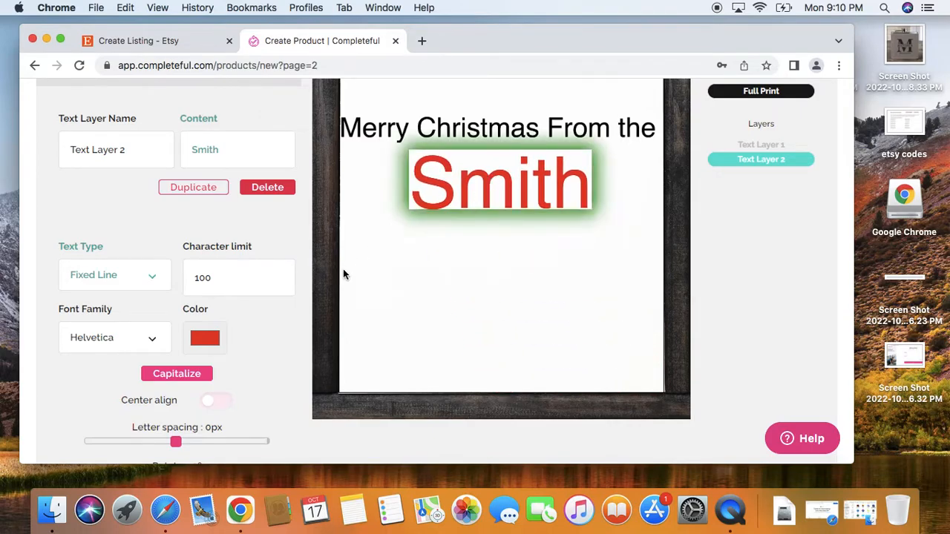
Test center alignment on Text Layer 2 by swapping in a longer sample surname, and switch the alignment back off.
scroll(342, 268, down, 2)
click(217, 345)
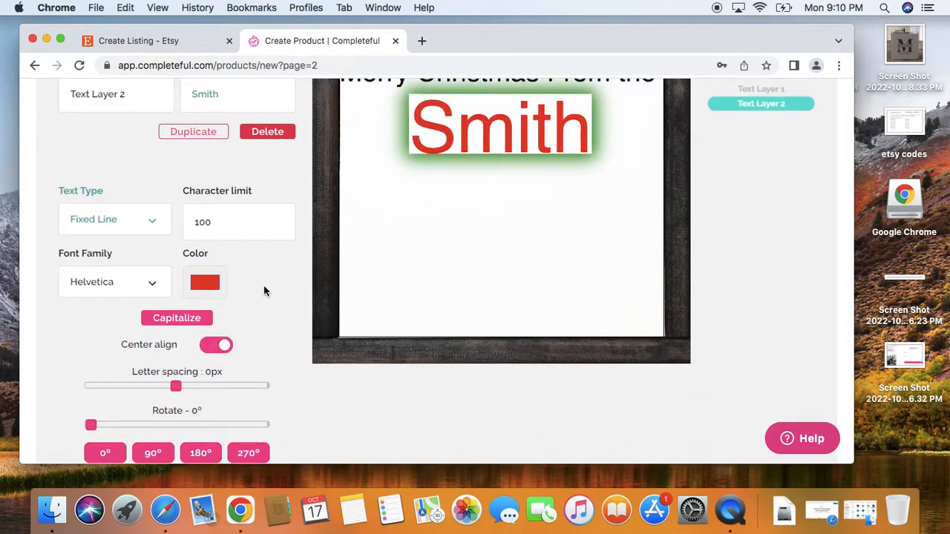
scroll(264, 284, up, 4)
click(252, 229)
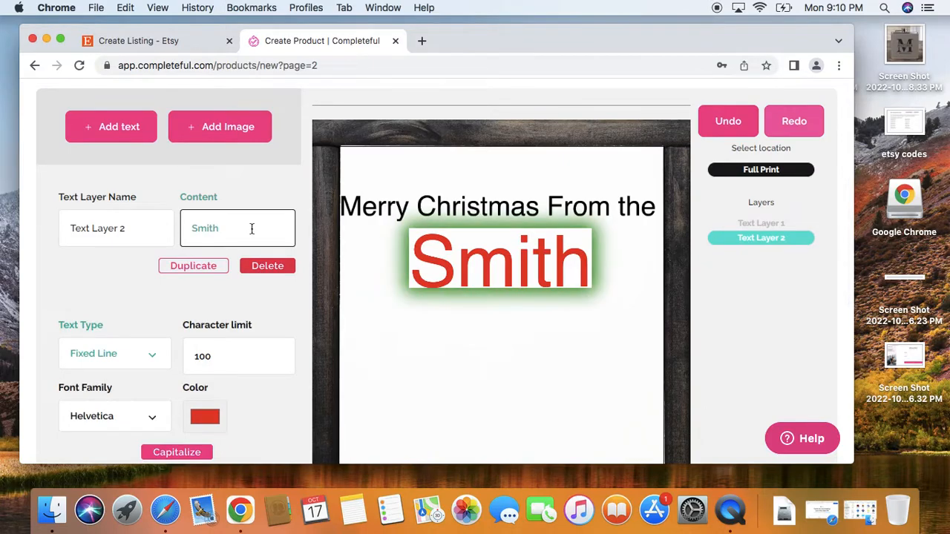
key(BackSpace)
key(BackSpace)
key(BackSpace)
key(BackSpace)
key(BackSpace)
text(S)
text(Johsnon)
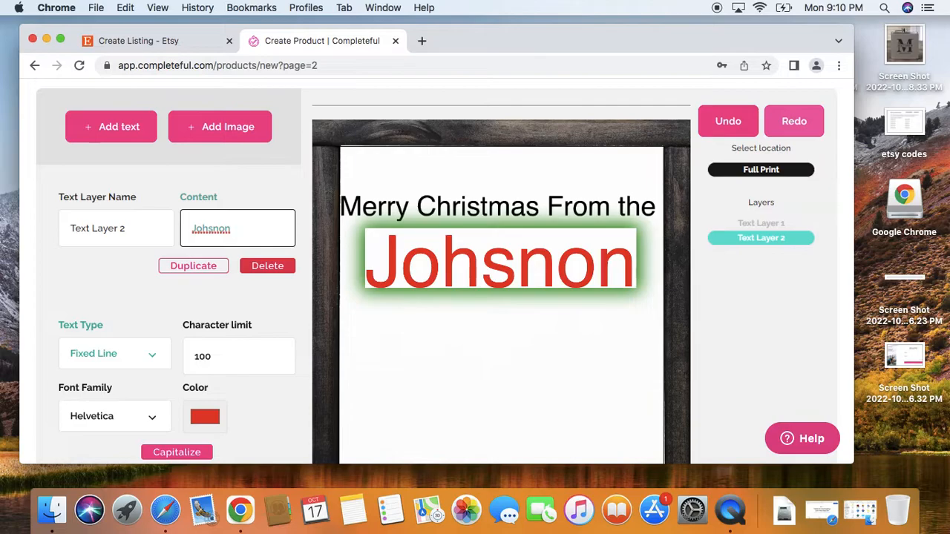
key(BackSpace)
key(BackSpace)
key(BackSpace)
key(BackSpace)
text(nson)
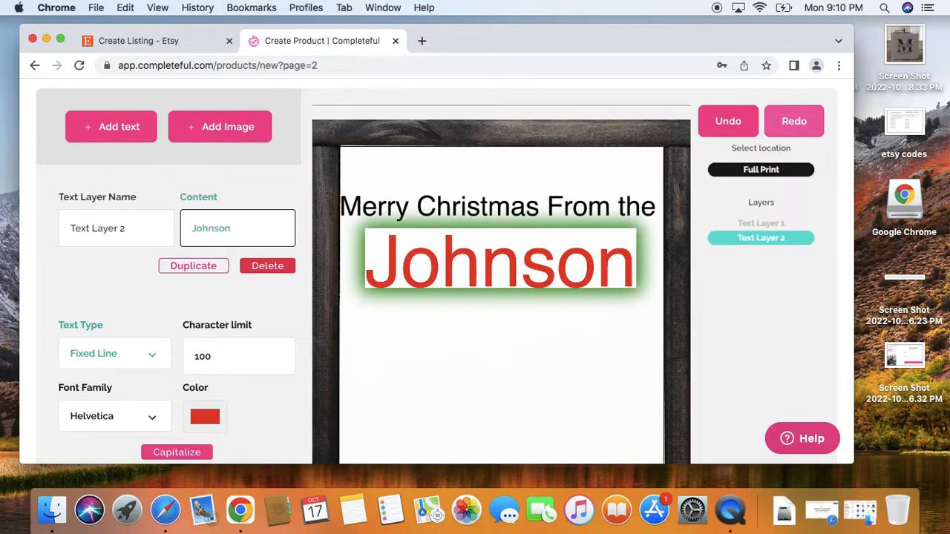
scroll(267, 301, down, 3)
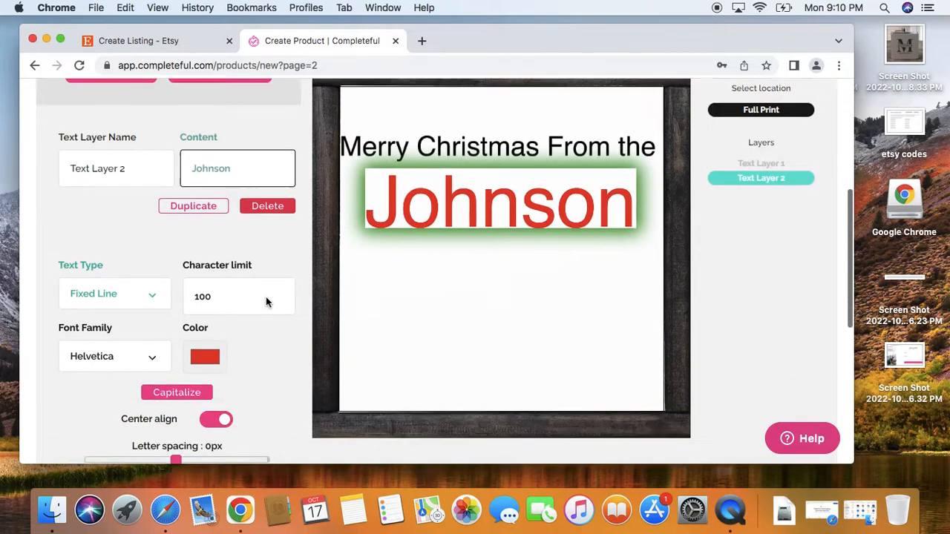
click(219, 380)
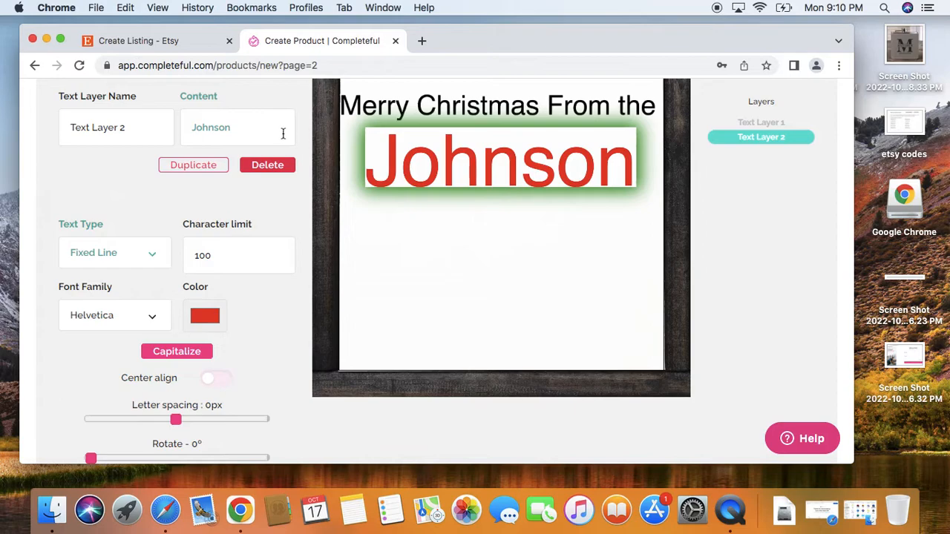
Replace Text Layer 2's content with two capital initials and move them to the centre beneath the greeting.
click(251, 130)
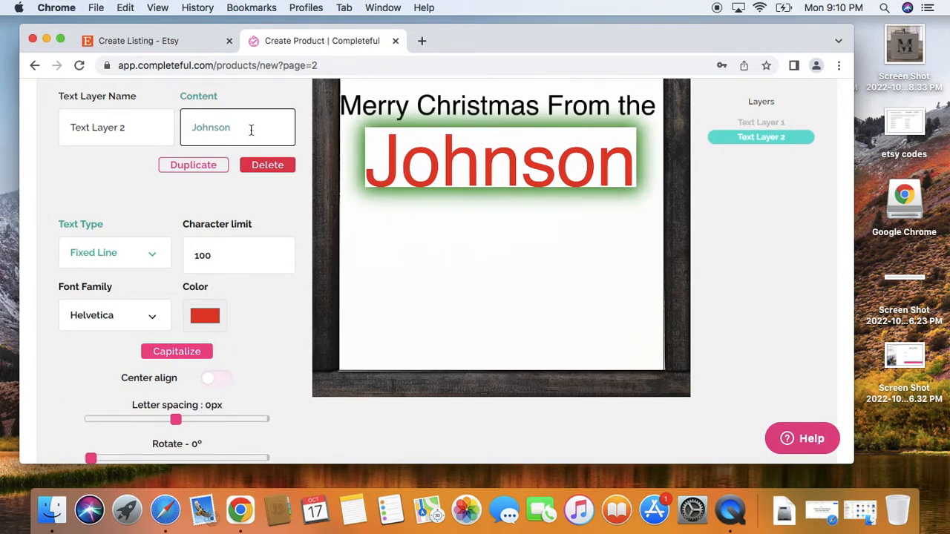
key(BackSpace)
key(BackSpace)
key(BackSpace)
key(BackSpace)
key(BackSpace)
key(BackSpace)
text(G)
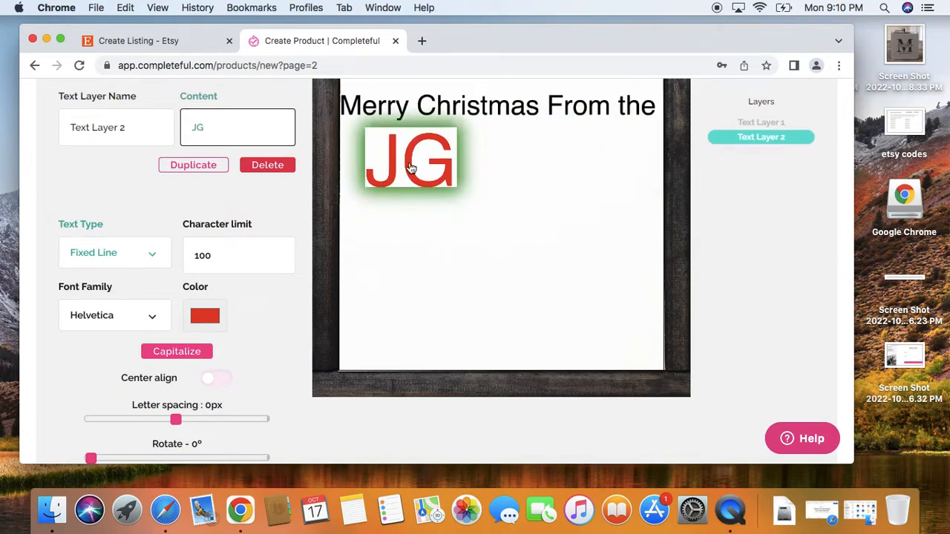
drag(411, 169, 442, 166)
drag(602, 329, 473, 155)
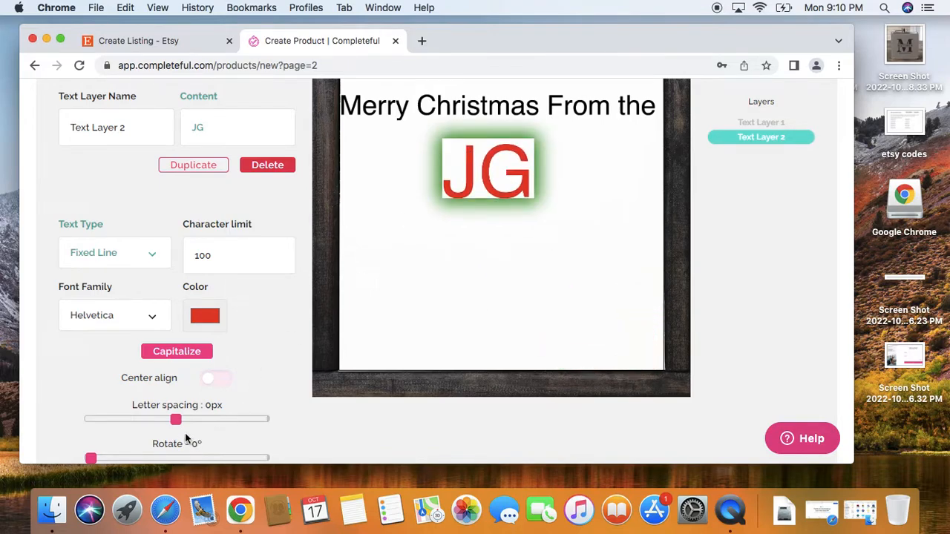
Try a letter spacing of 100 px on the initials, and reduce it to 2 px.
drag(179, 425, 267, 420)
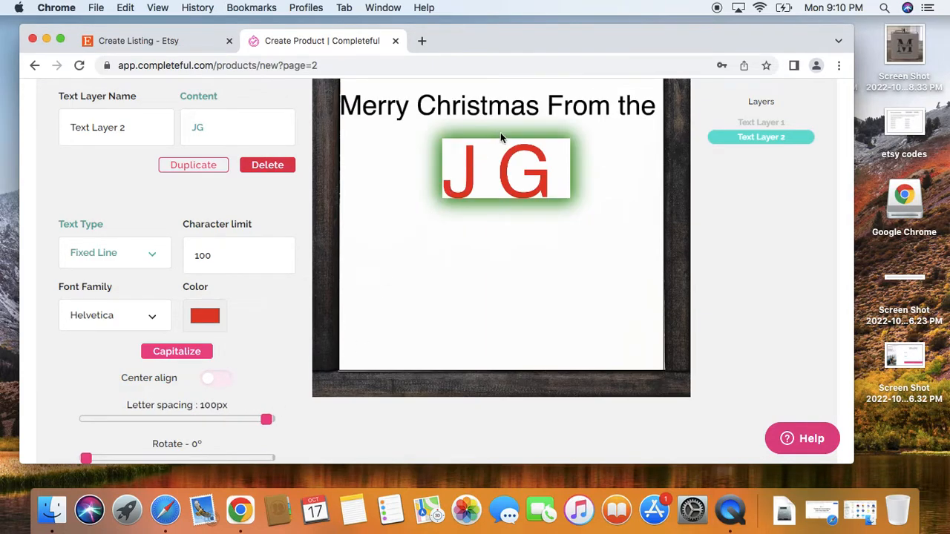
drag(266, 420, 177, 420)
Look over the plank design and the text layer settings across the artwork page.
scroll(401, 289, down, 8)
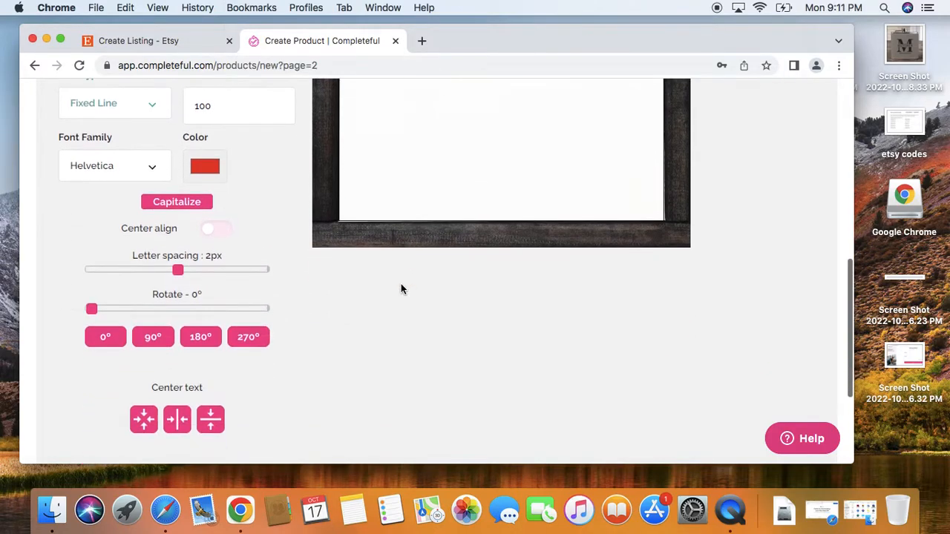
scroll(400, 285, up, 15)
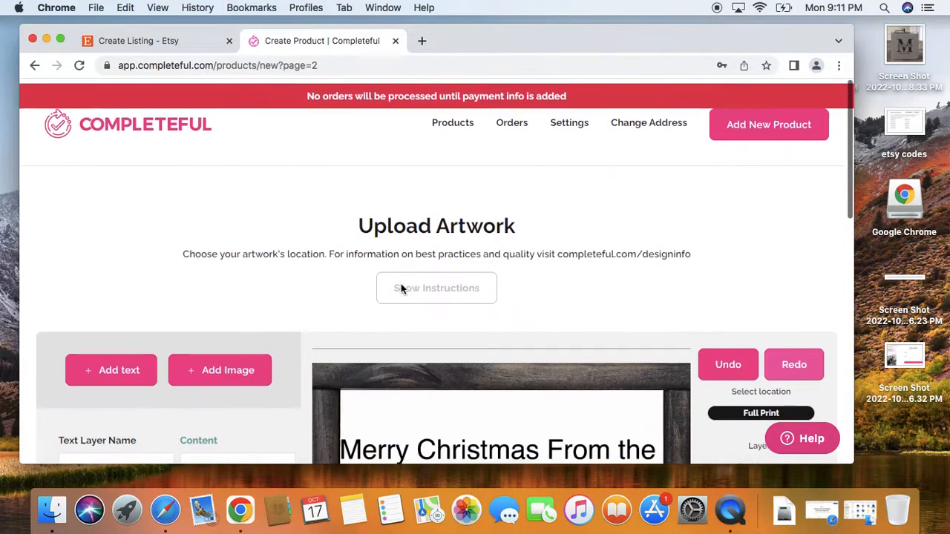
scroll(401, 285, down, 15)
scroll(520, 259, up, 2)
scroll(521, 264, up, 10)
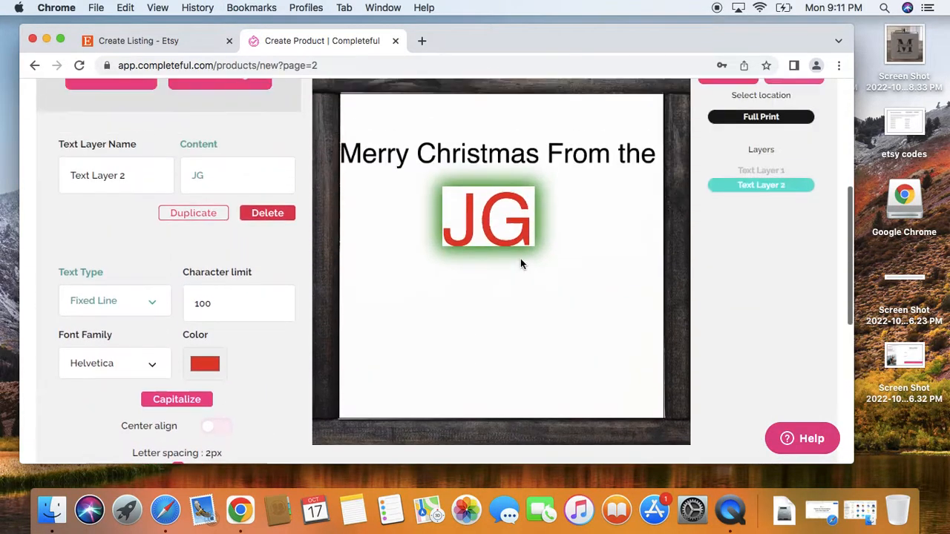
scroll(462, 201, down, 1)
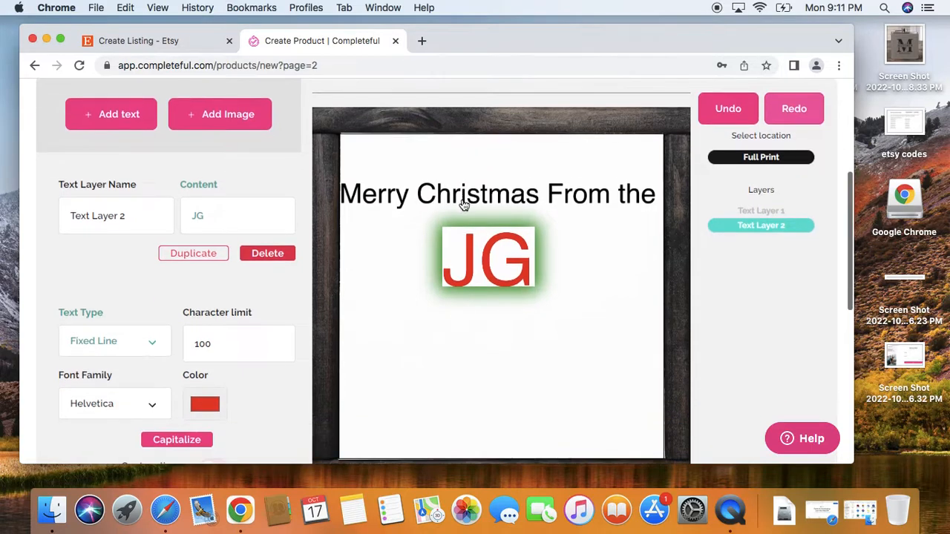
scroll(462, 200, up, 1)
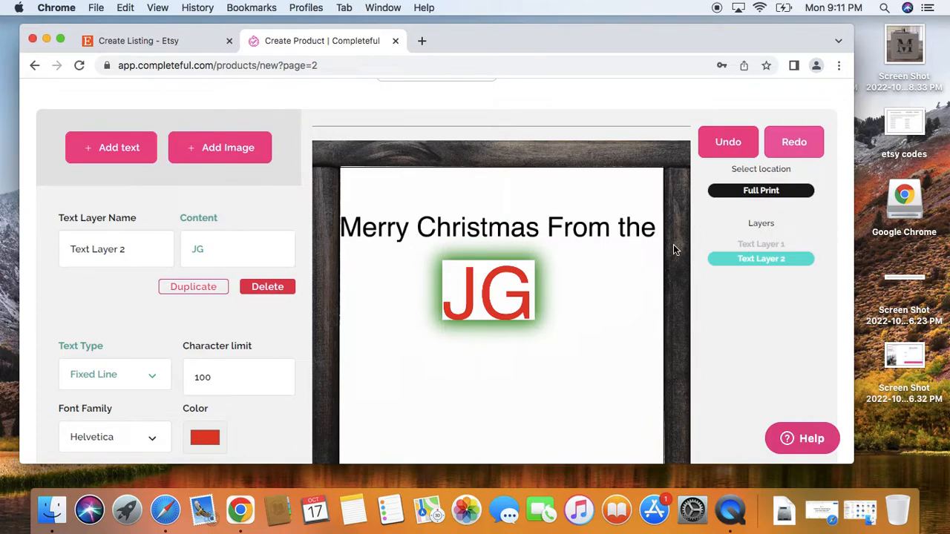
scroll(674, 244, down, 2)
scroll(674, 245, down, 4)
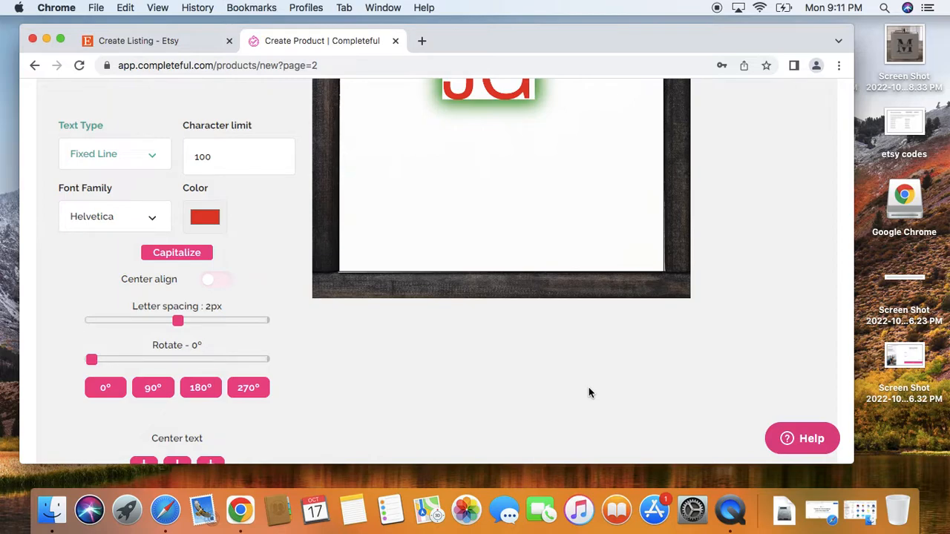
scroll(588, 393, up, 10)
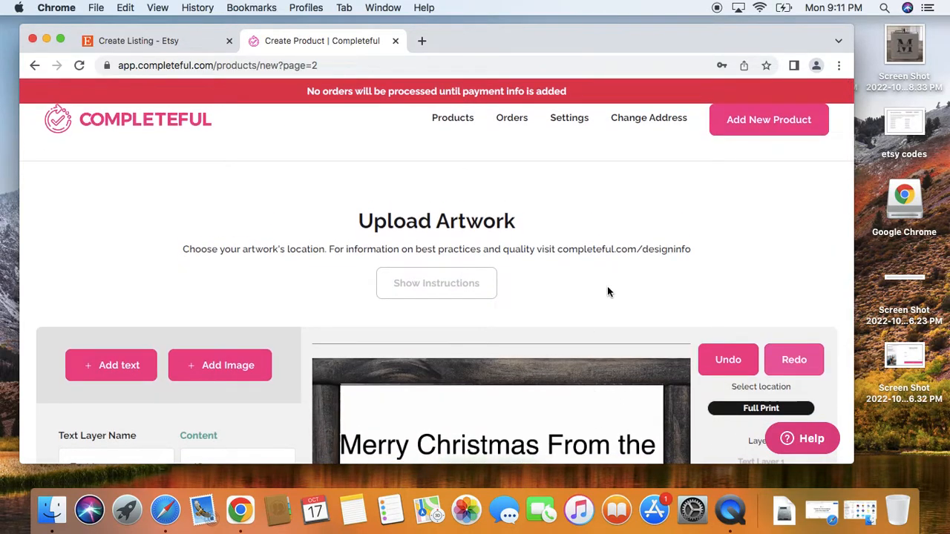
scroll(616, 259, down, 4)
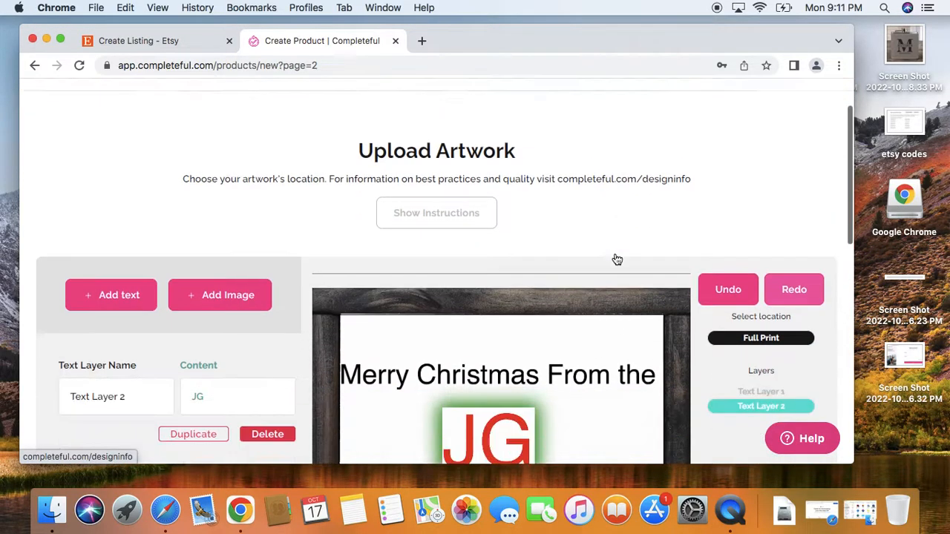
scroll(315, 220, down, 7)
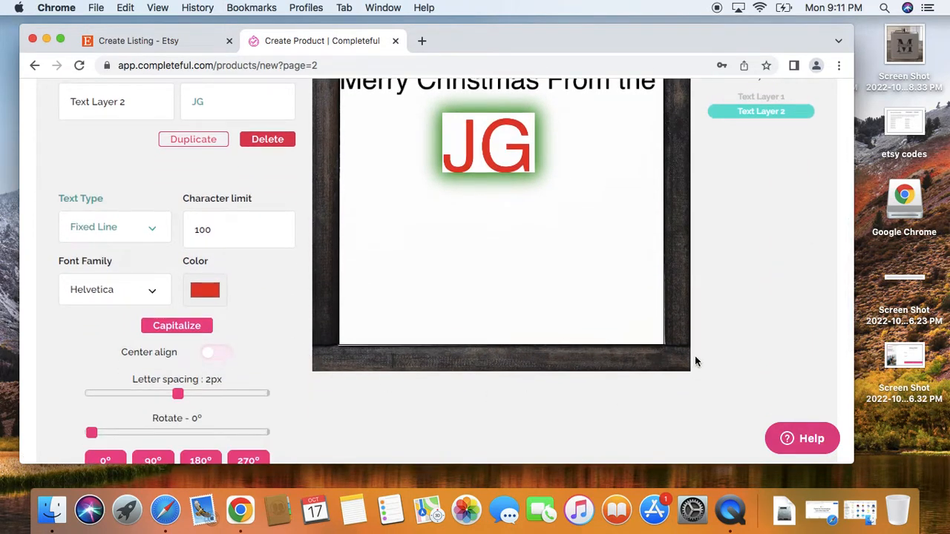
scroll(724, 358, up, 10)
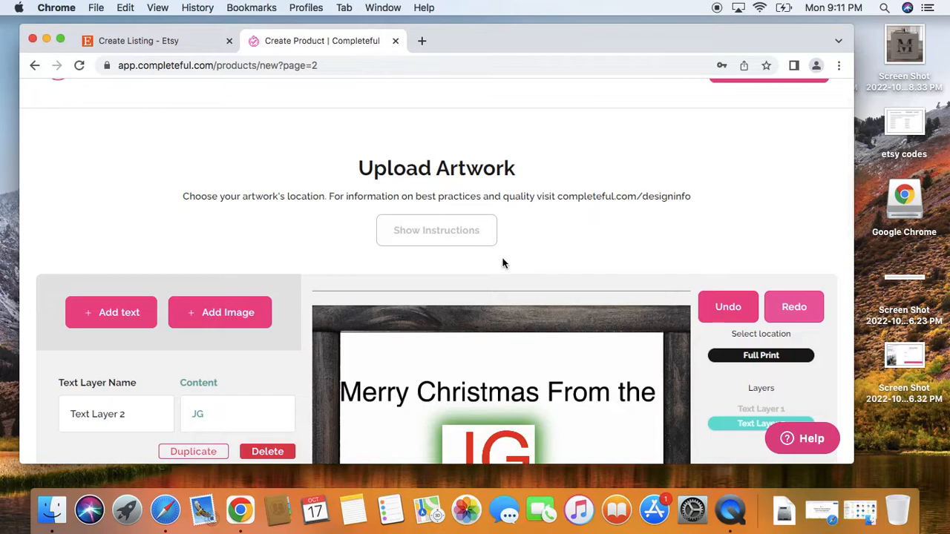
Show the artwork instructions to check the print area, product dimensions and upload image size, and return to the design.
click(441, 236)
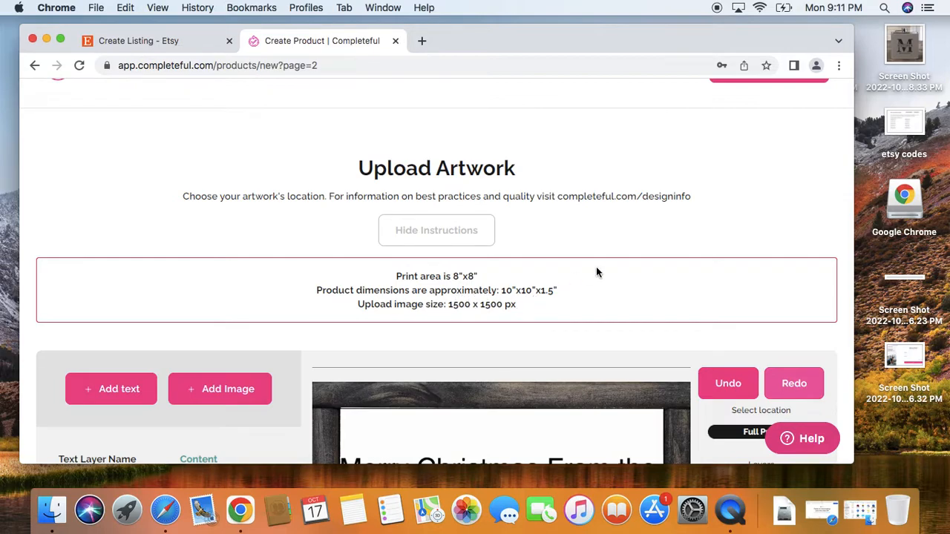
scroll(596, 273, down, 5)
scroll(558, 350, down, 5)
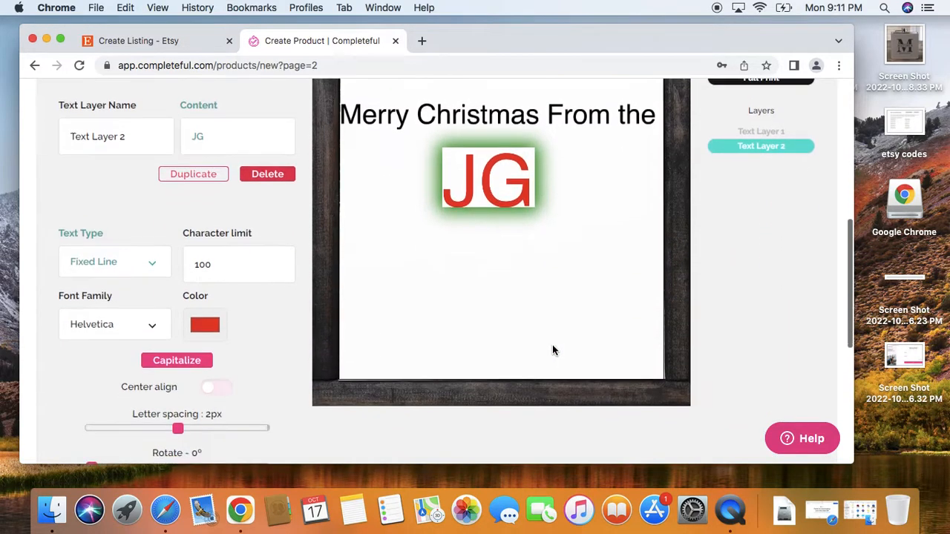
Review the framed sign's artwork and advance to the Pricing & Publishing stage, keeping the artwork included in product images.
scroll(564, 305, down, 5)
scroll(586, 312, up, 10)
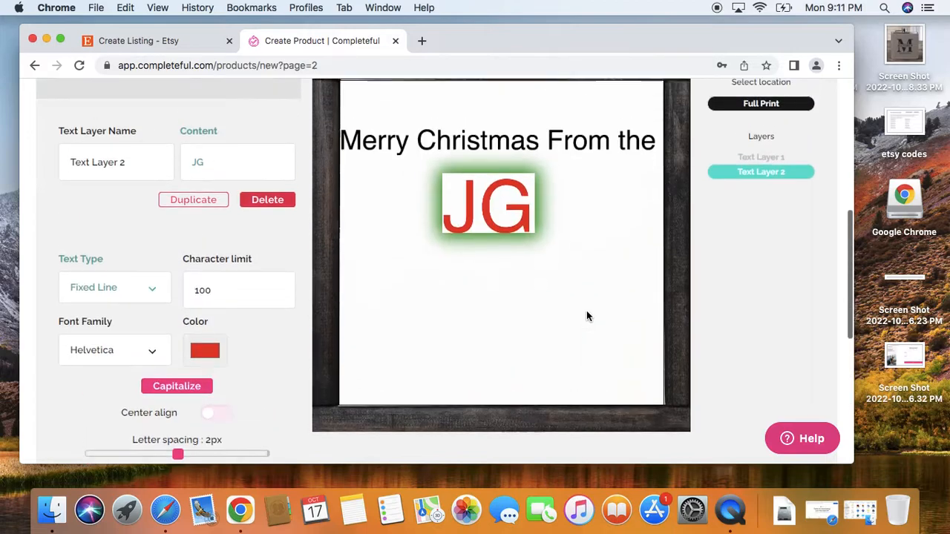
scroll(586, 317, up, 3)
scroll(602, 337, down, 3)
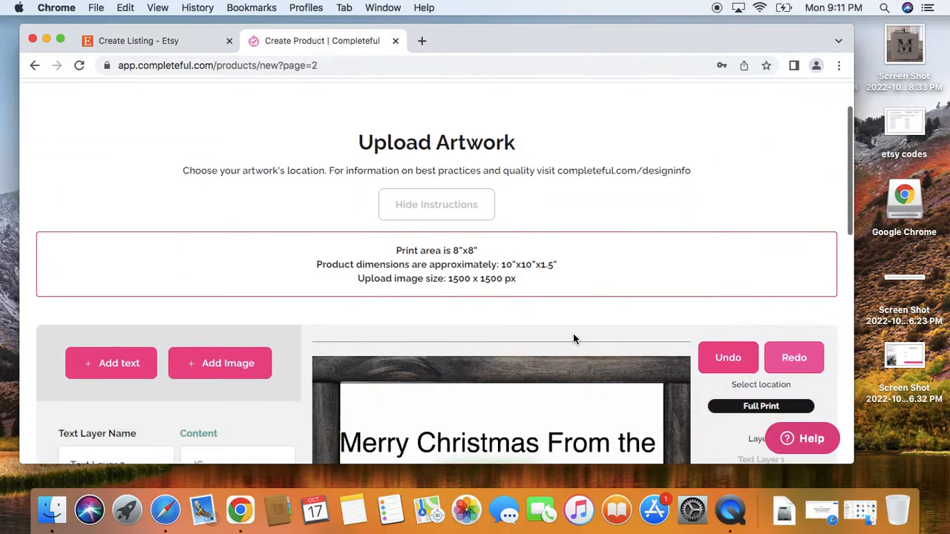
scroll(593, 268, down, 10)
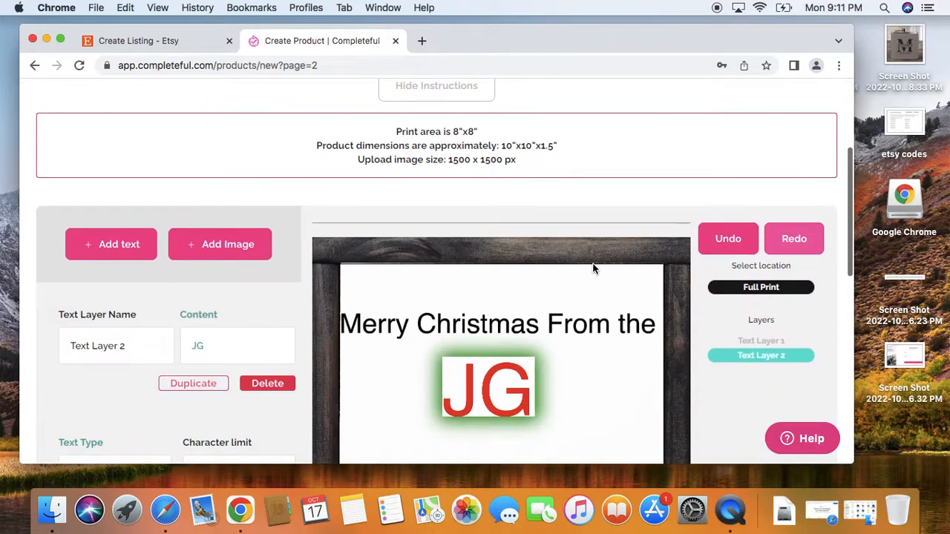
scroll(593, 269, down, 4)
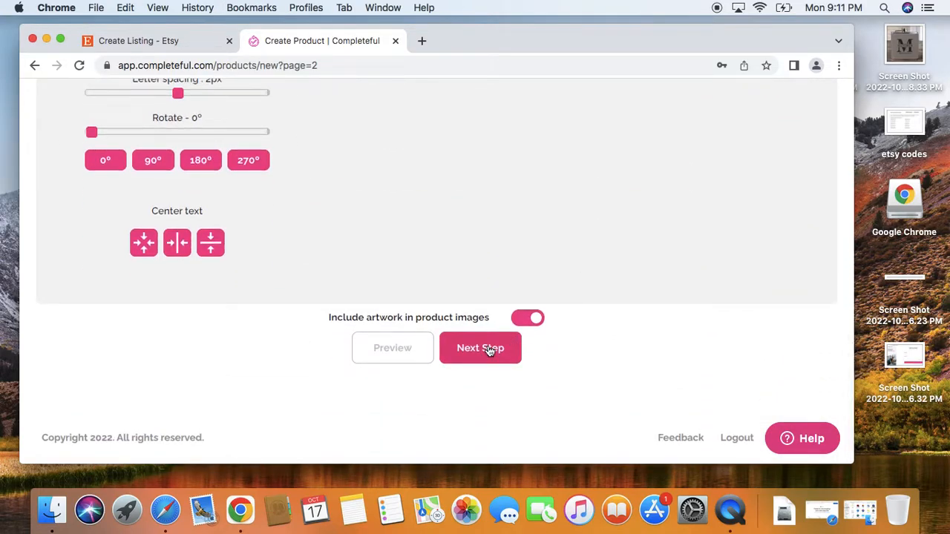
click(481, 348)
scroll(488, 350, up, 8)
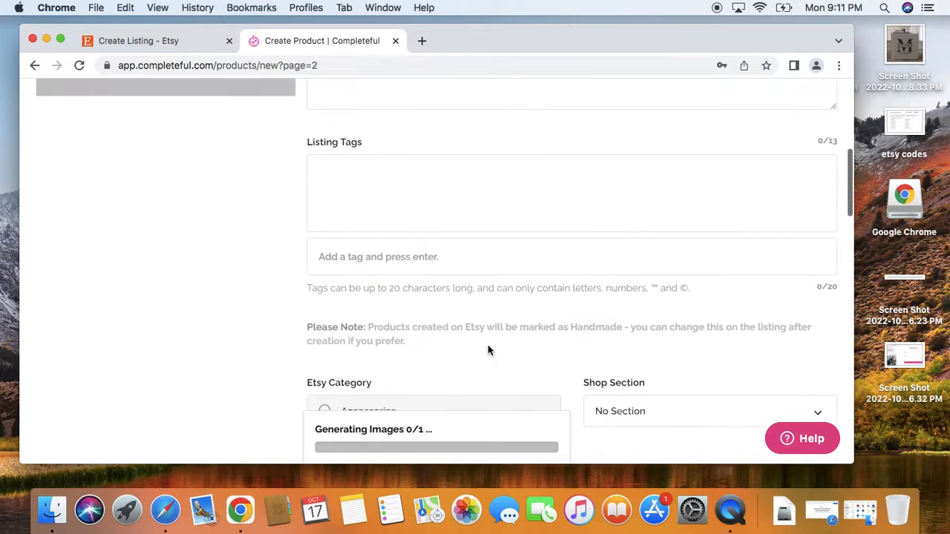
scroll(487, 350, up, 5)
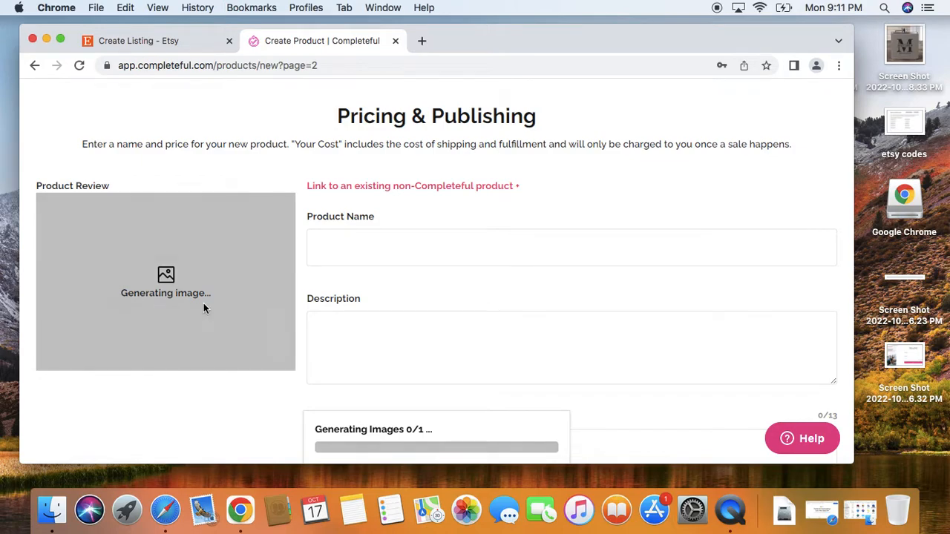
Check the Etsy listing form, then name the Completeful product "Wood Decor, Christmas gift, Christmas decor, Wood framed decor for christians".
click(478, 249)
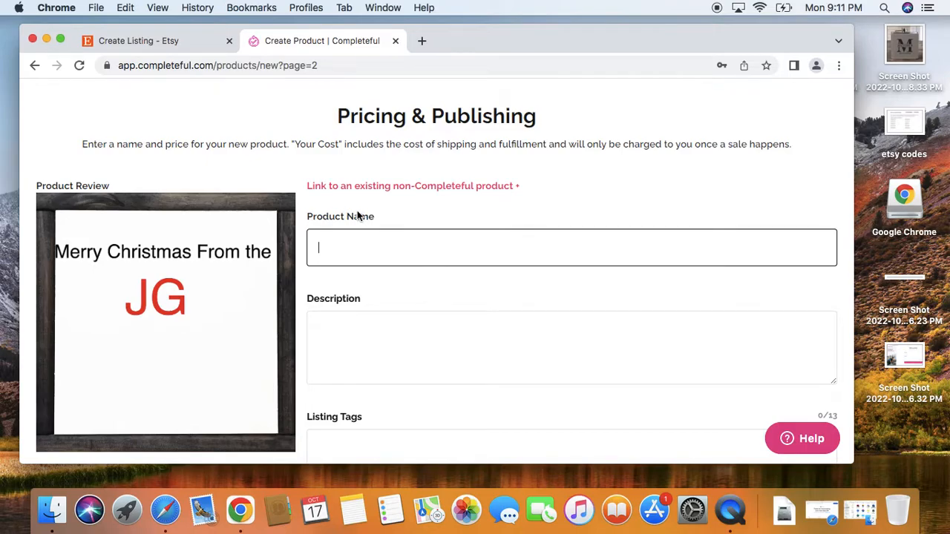
click(202, 43)
scroll(461, 262, up, 20)
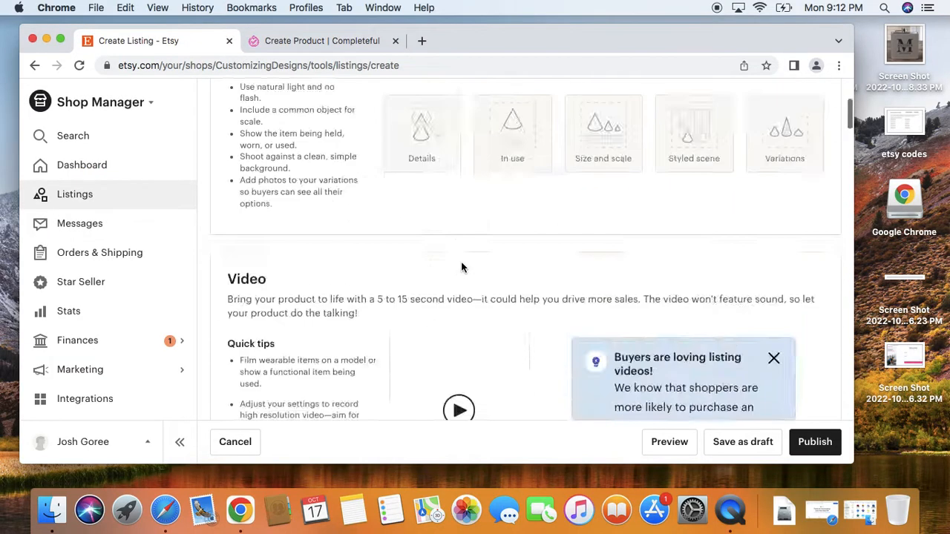
scroll(460, 267, down, 12)
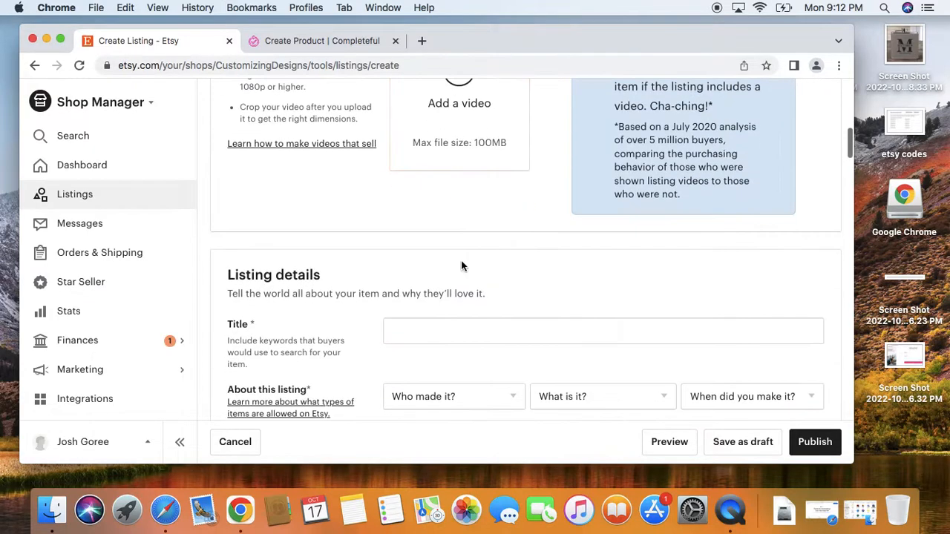
click(304, 40)
text(Wod)
key(BackSpace)
text(od Decor, Christmas gift, Christmas decor,)
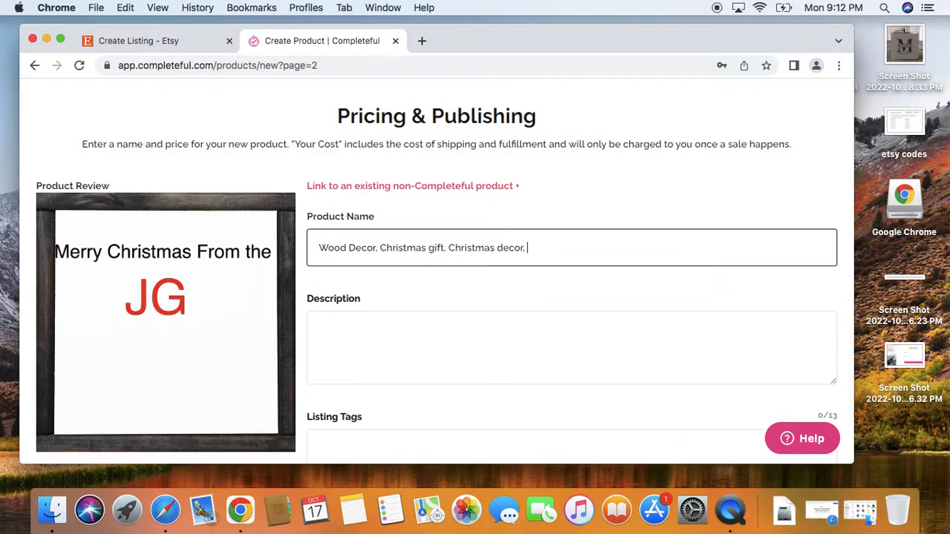
text(Wood framed decor for)
text(chris)
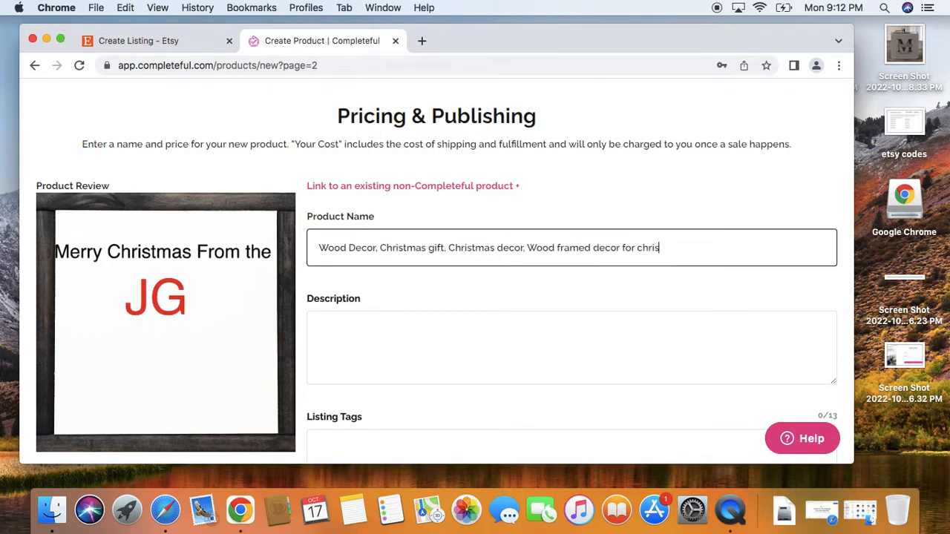
text(tians)
Switch to the Etsy listing form and examine its listing details and description field for comparison.
scroll(630, 183, down, 2)
click(391, 290)
click(183, 40)
scroll(447, 234, down, 10)
scroll(447, 235, up, 15)
scroll(447, 235, up, 20)
scroll(489, 260, down, 2)
scroll(520, 301, down, 2)
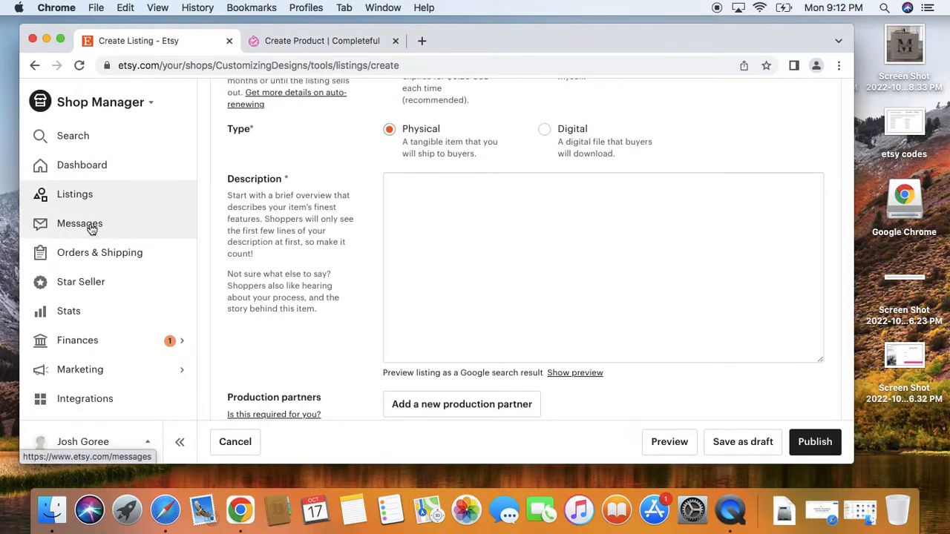
Return to the Completeful product form and add the listing tag "christmas decor".
click(293, 42)
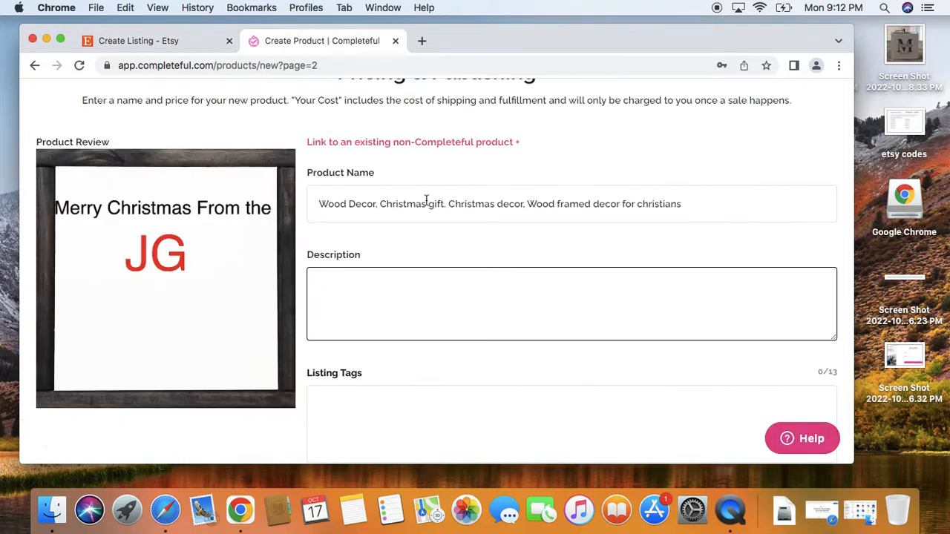
scroll(426, 200, down, 3)
click(369, 386)
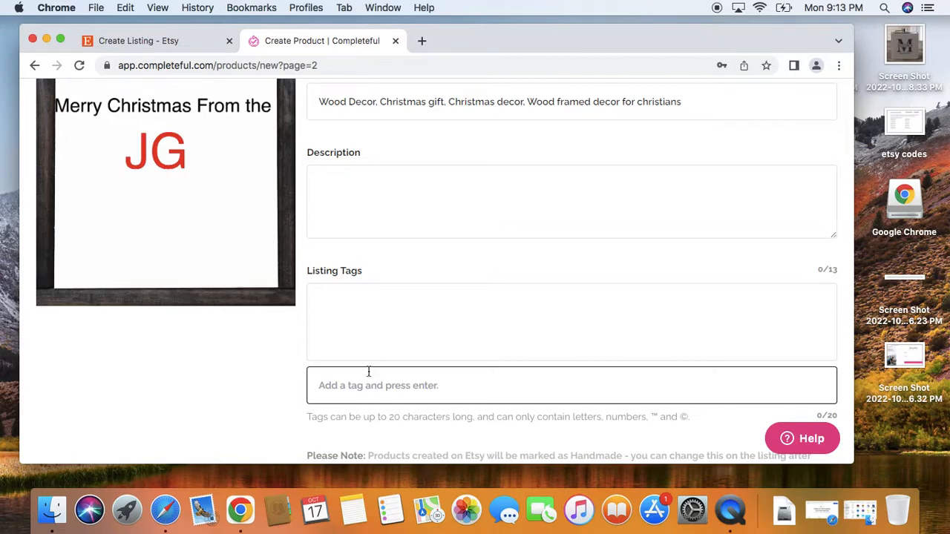
scroll(364, 392, down, 2)
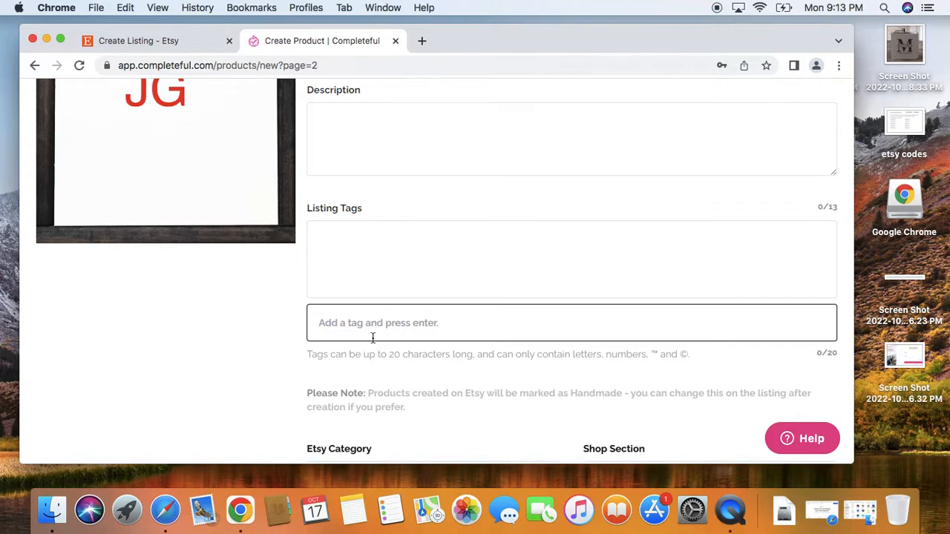
text(chio)
key(BackSpace)
key(BackSpace)
text(ristmas deco)
key(BackSpace)
key(BackSpace)
text(cor)
key(Return)
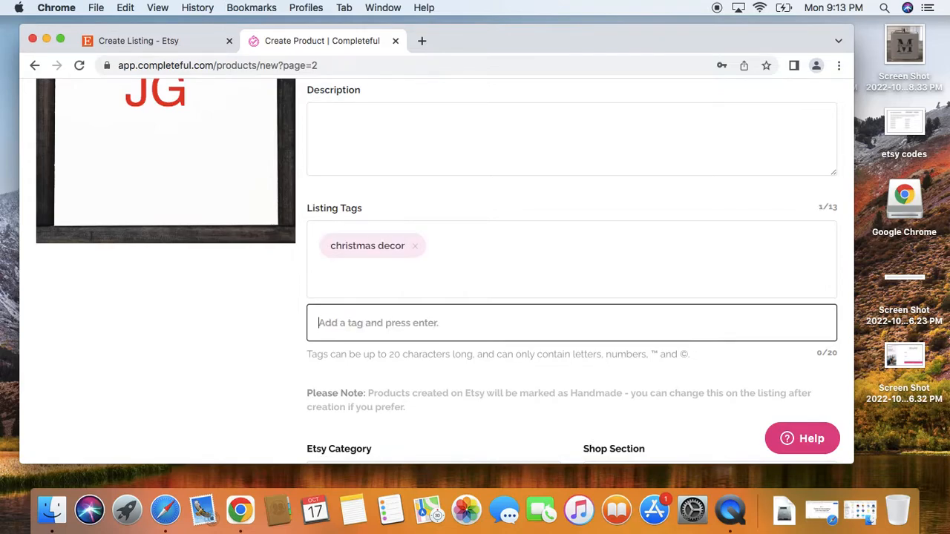
Add the listing tags "decor for christmas" and "decor for christians".
text(decor f)
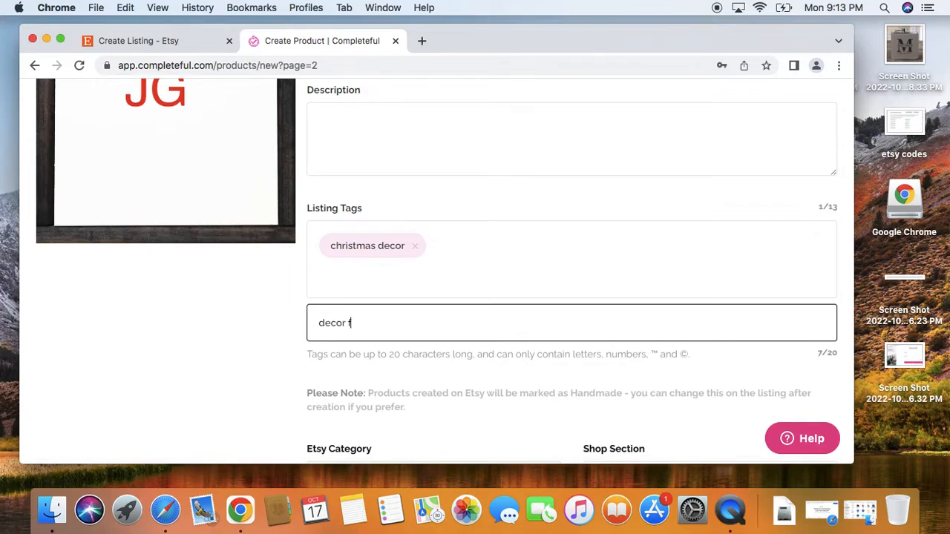
text(or christmas)
key(Return)
text(decor for christians)
key(Return)
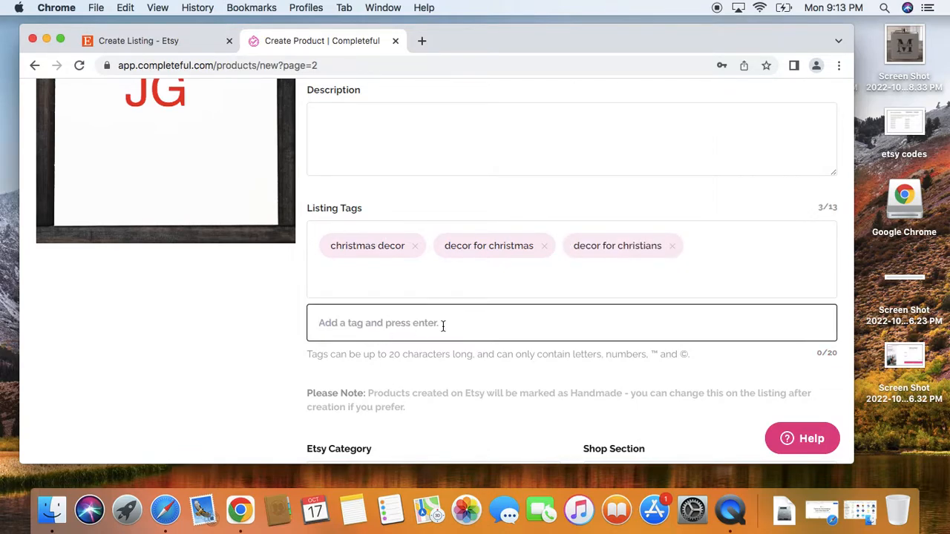
Review the product name against the listing tags and check how many tags are allowed.
scroll(233, 318, up, 3)
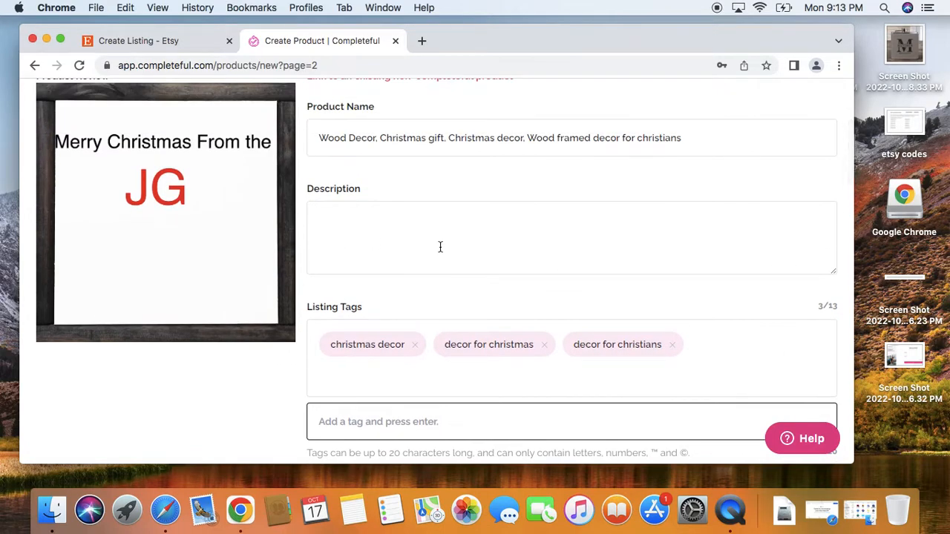
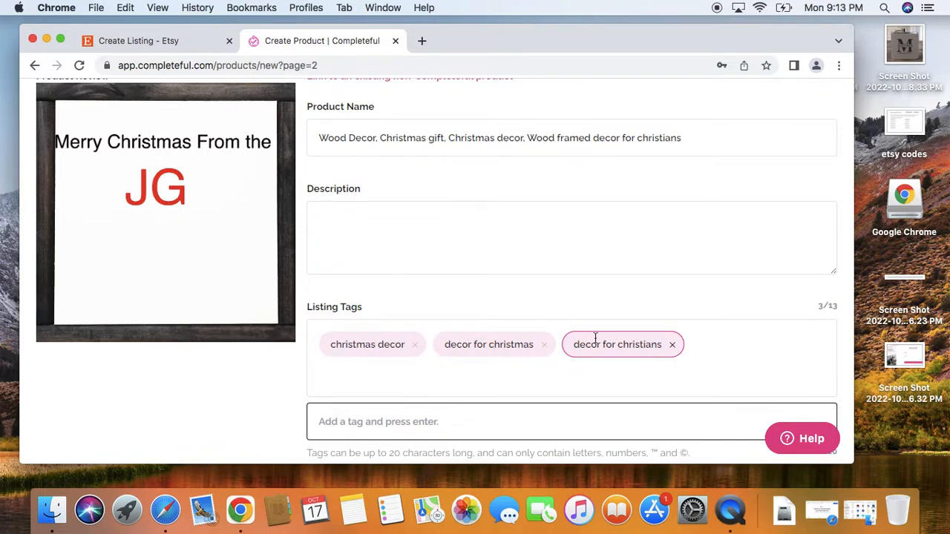
scroll(550, 311, down, 2)
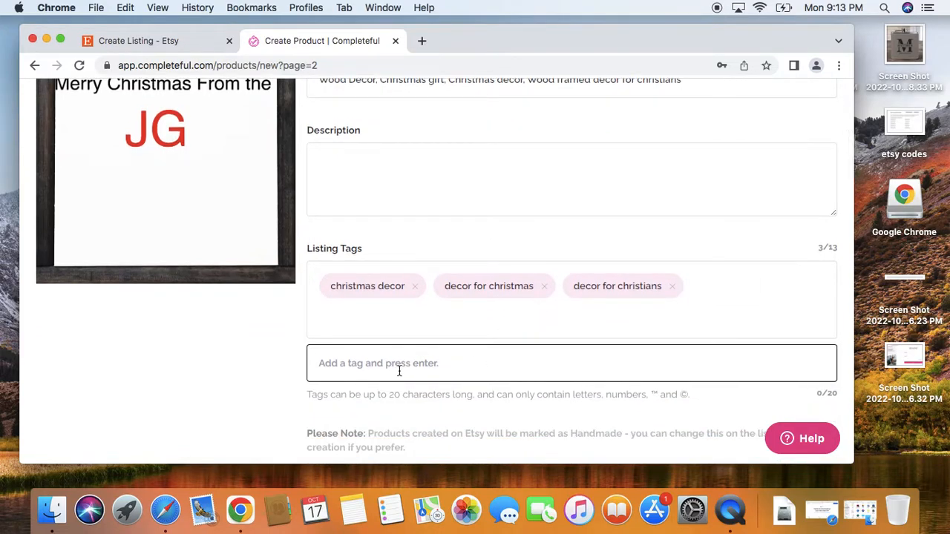
scroll(399, 371, up, 5)
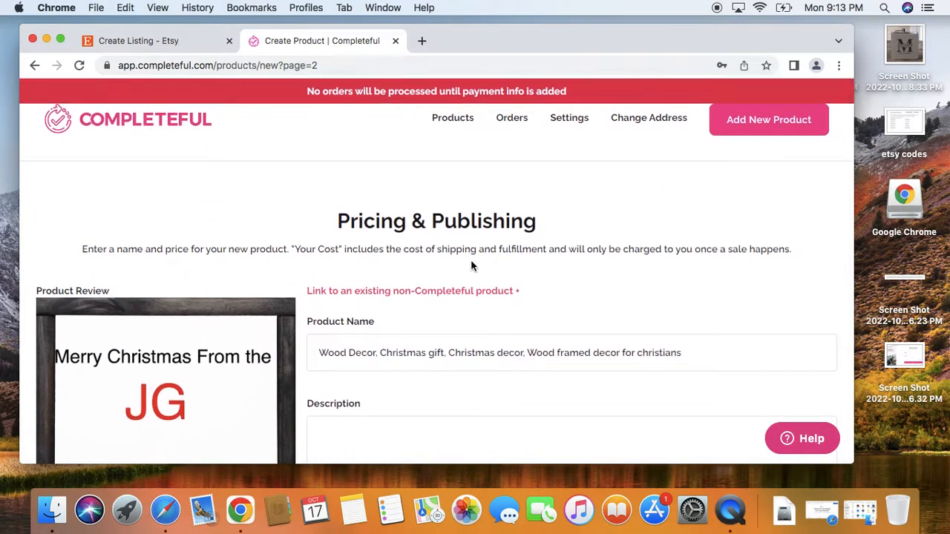
scroll(471, 266, down, 3)
scroll(471, 266, down, 4)
scroll(472, 265, up, 2)
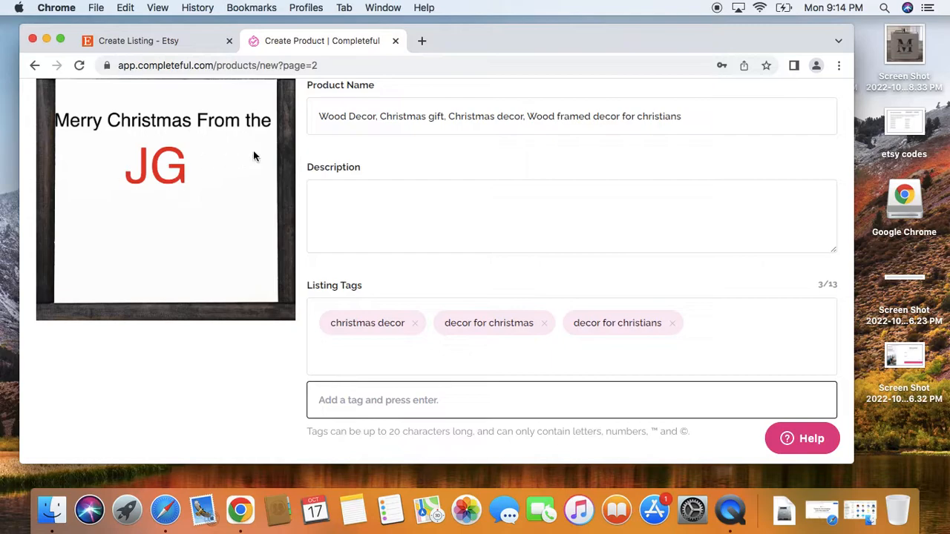
drag(315, 119, 685, 117)
click(688, 115)
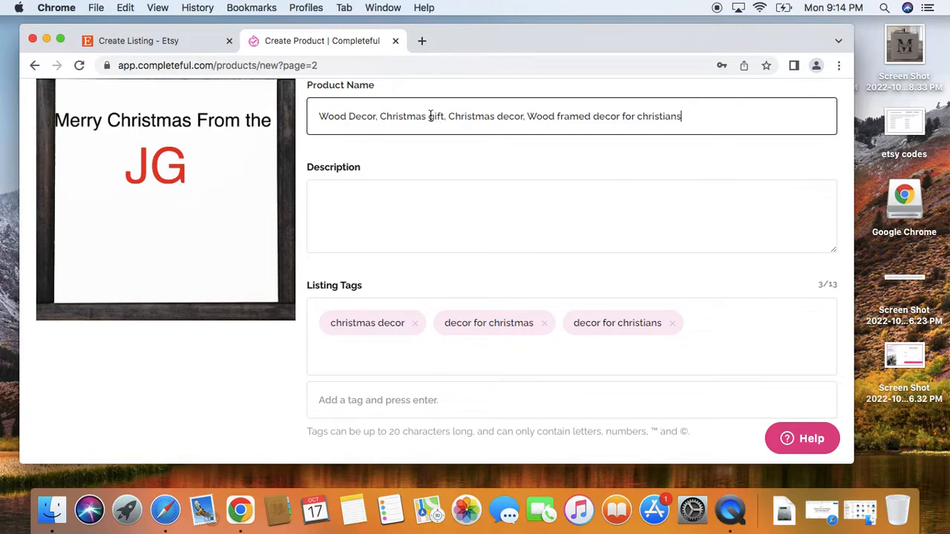
scroll(551, 131, down, 1)
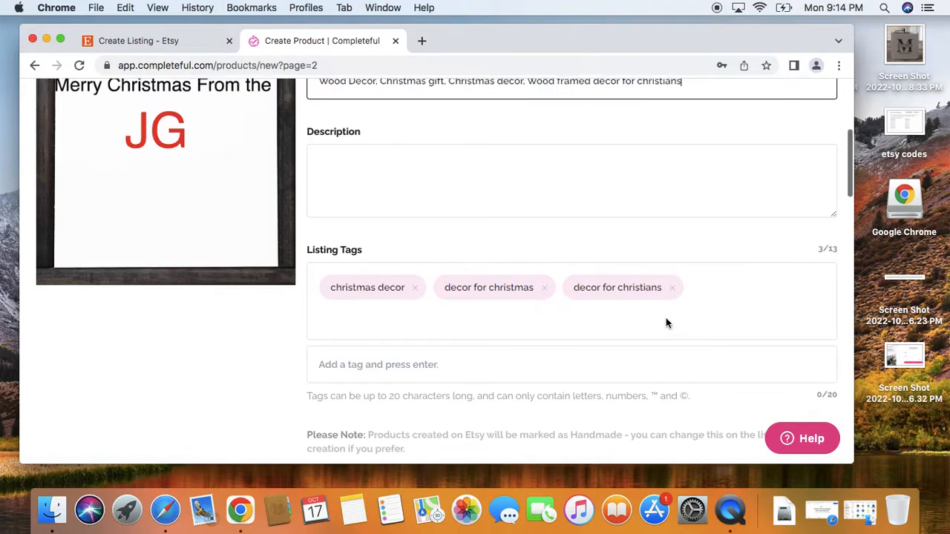
scroll(665, 318, up, 1)
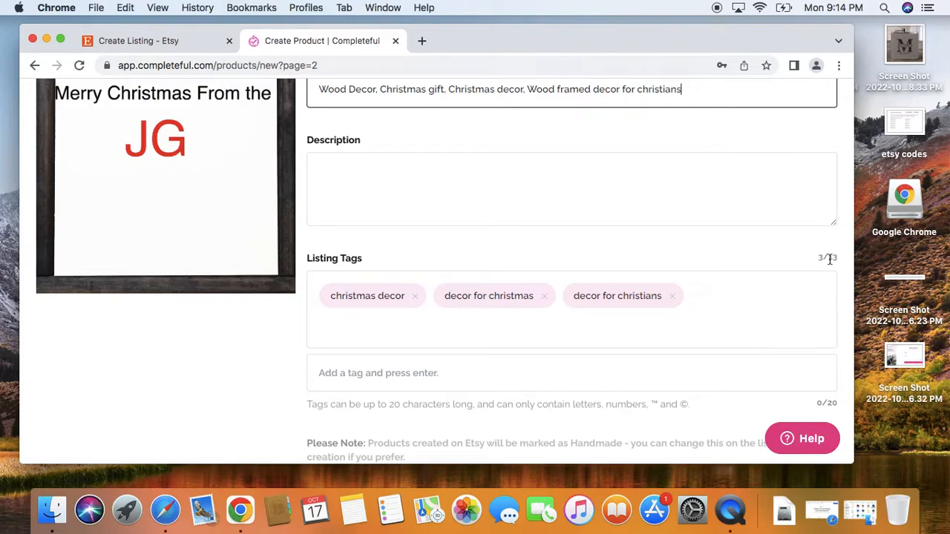
drag(833, 258, 773, 276)
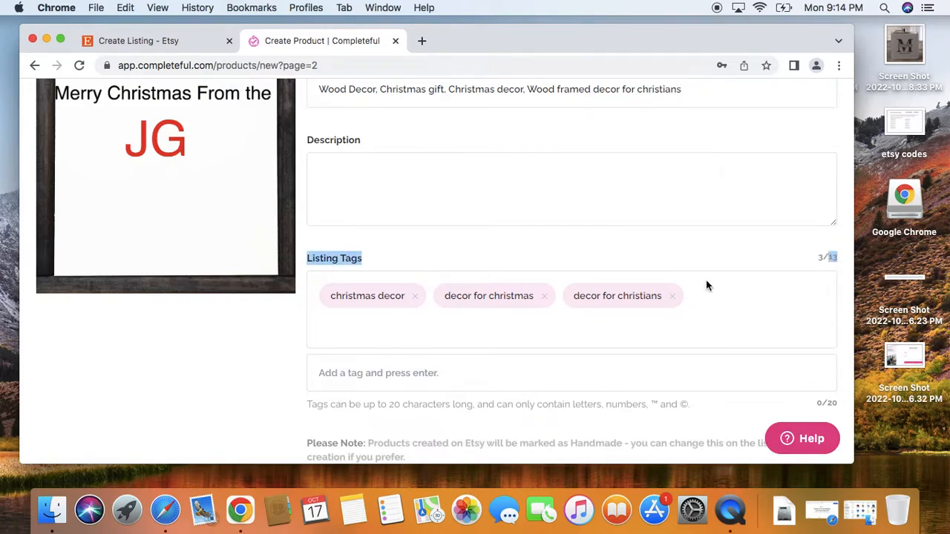
click(665, 267)
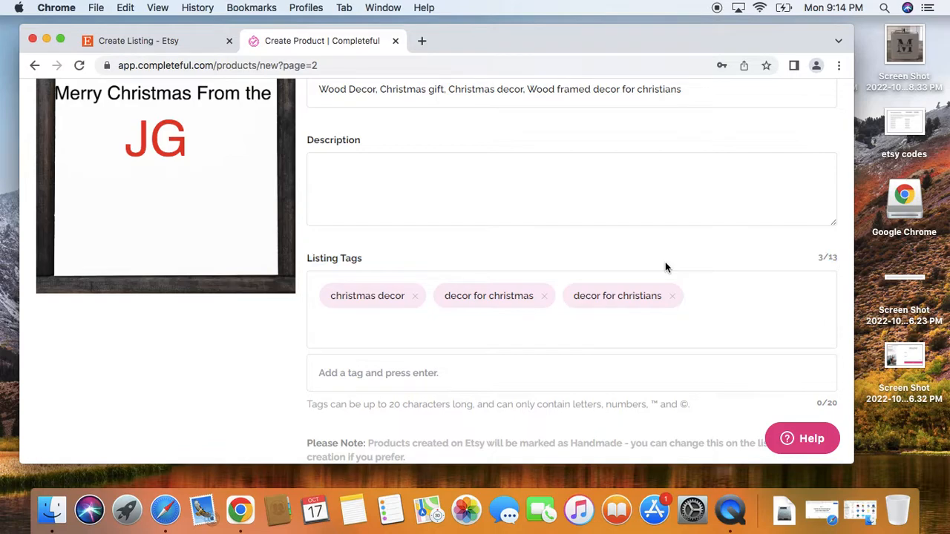
scroll(666, 268, up, 5)
scroll(665, 267, down, 2)
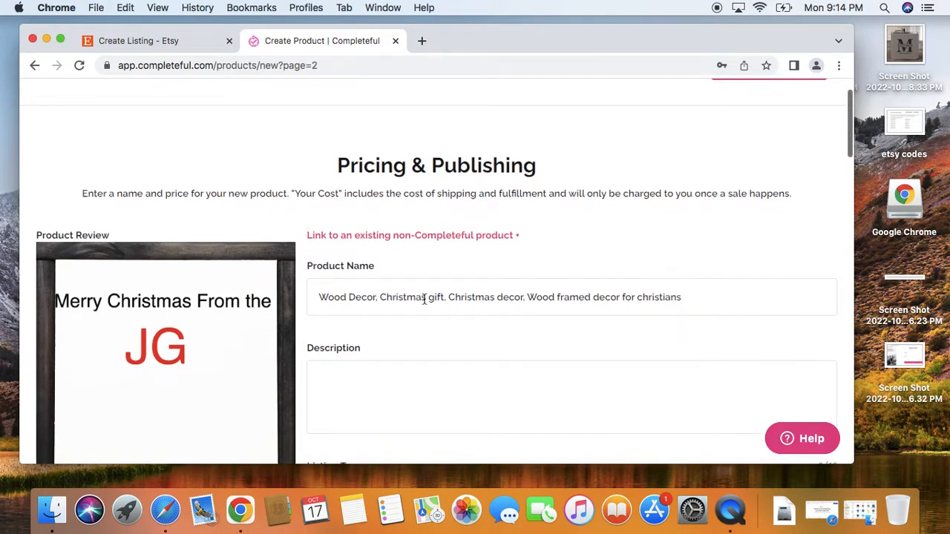
Check the title field's character limit on the Etsy listing form, then return to the Completeful product form.
click(185, 44)
scroll(416, 224, up, 10)
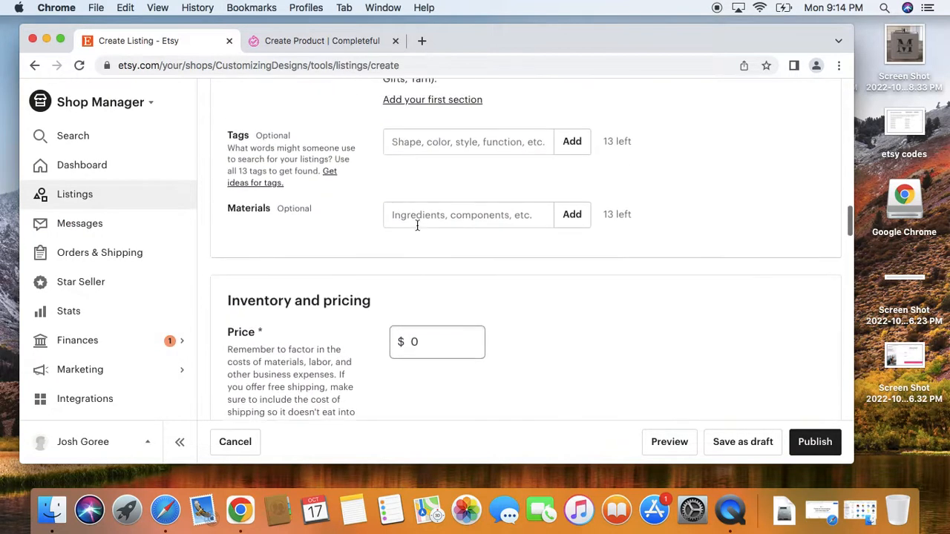
scroll(416, 224, up, 10)
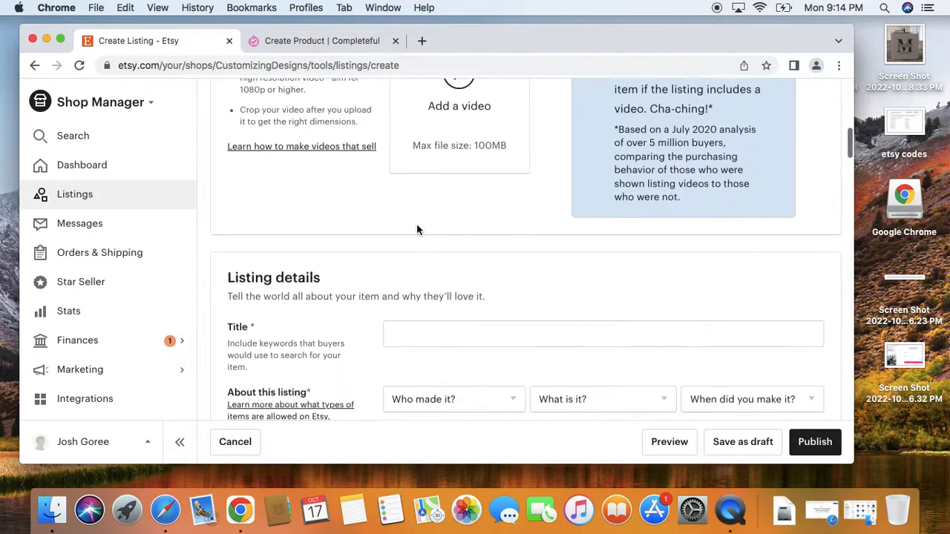
click(512, 320)
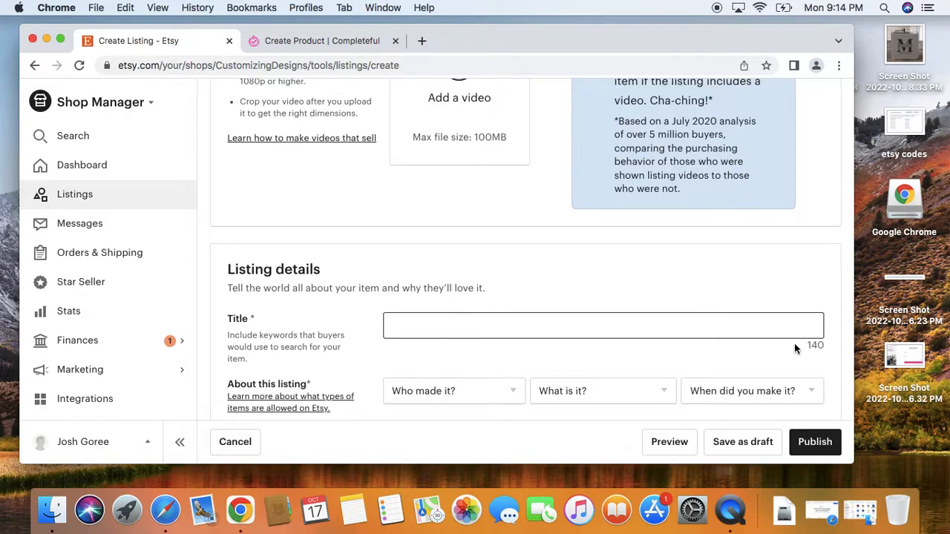
click(825, 346)
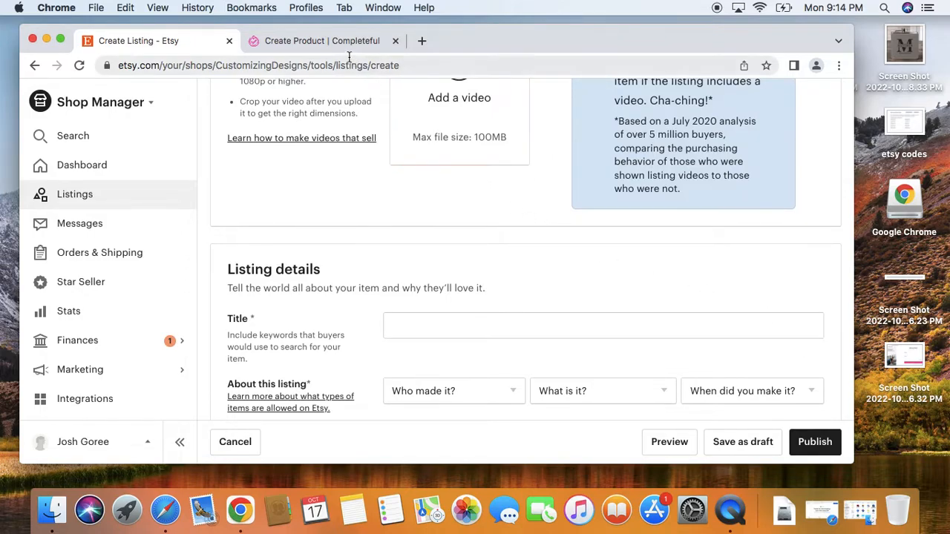
click(333, 41)
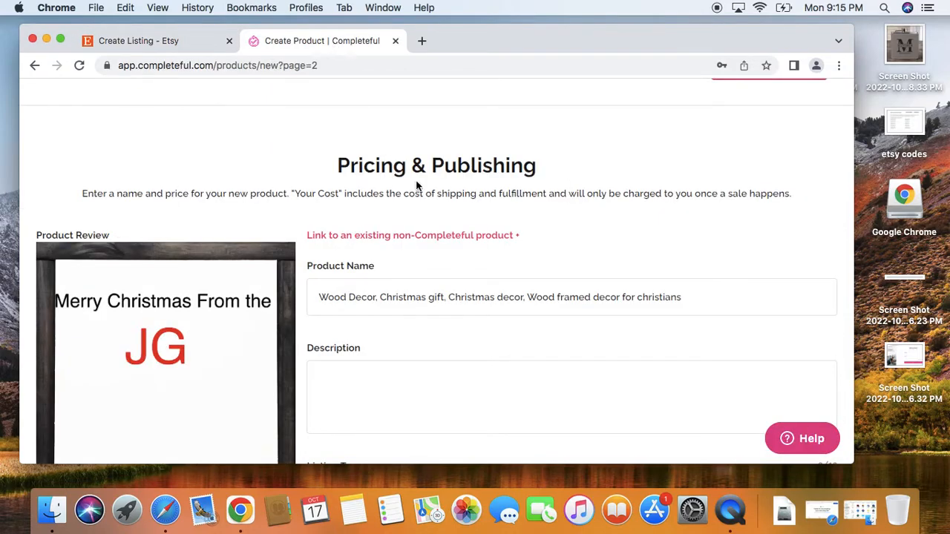
Switch to Notes, get past the welcome and iCloud prompts, and create a blank note.
click(355, 511)
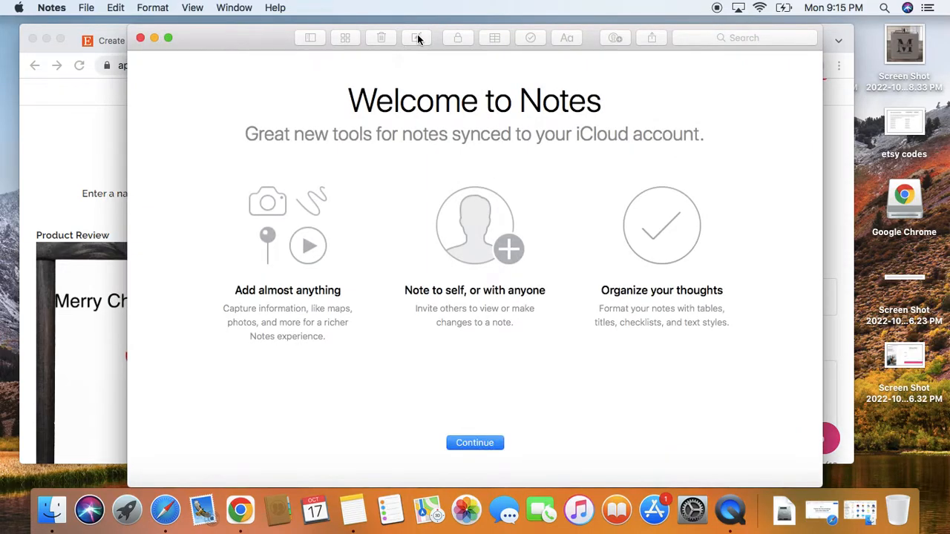
click(473, 443)
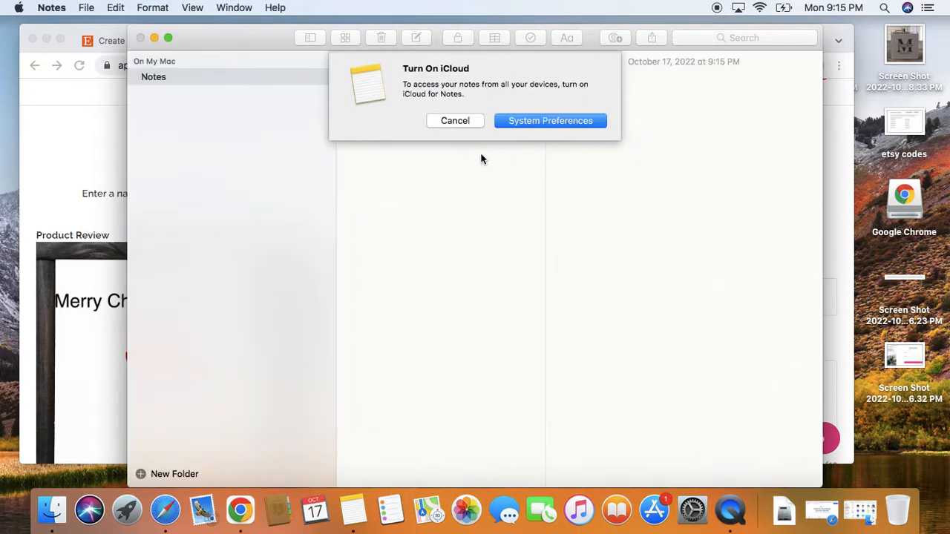
click(455, 121)
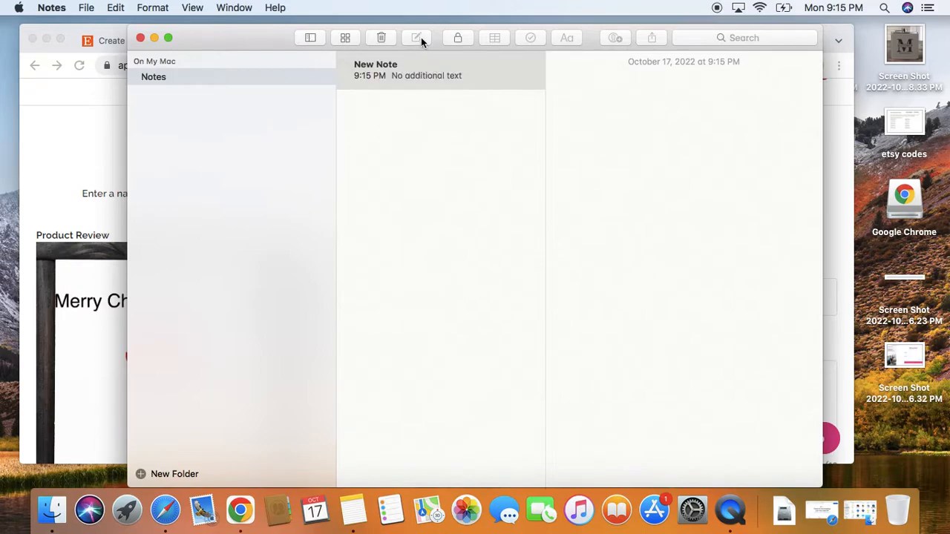
click(405, 71)
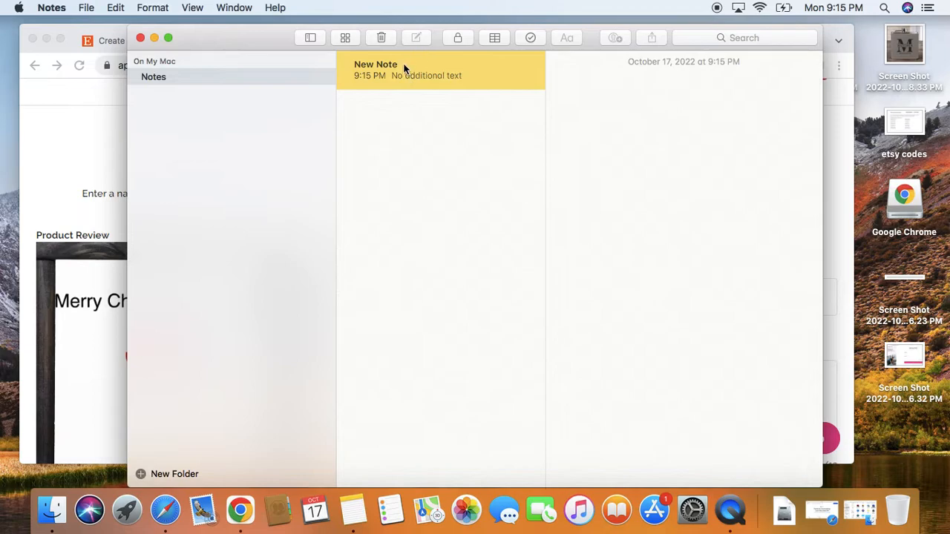
click(610, 97)
drag(285, 38, 378, 84)
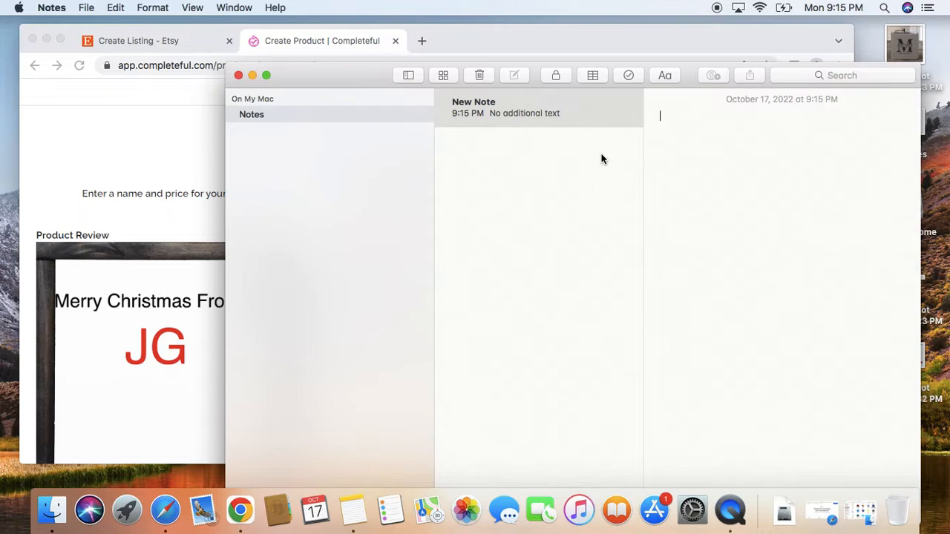
Title the note "Tags and titles for wood decor" and start a new line below it.
text(W)
key(BackSpace)
text(Tar)
key(BackSpace)
text(gose)
key(BackSpace)
key(BackSpace)
key(BackSpace)
text(s and titles for wood deo)
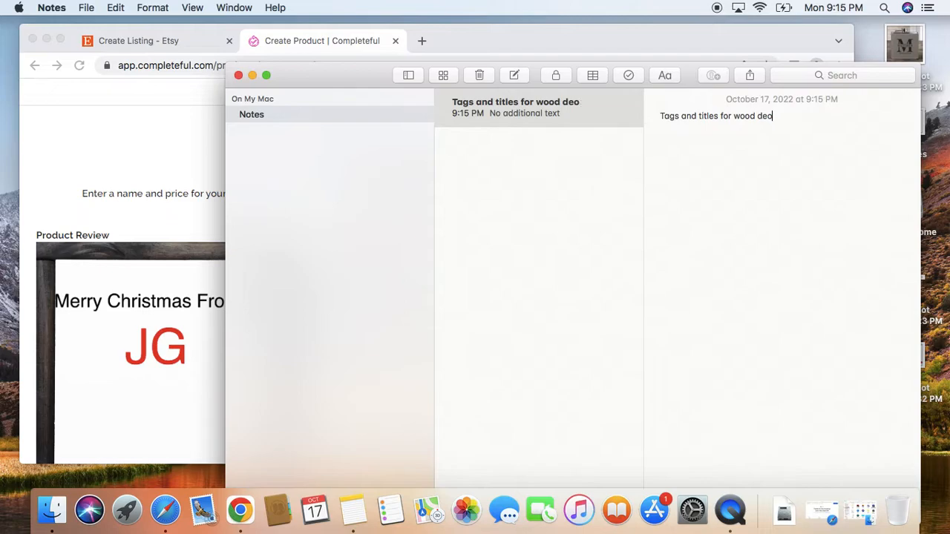
key(BackSpace)
text(cor)
key(Return)
drag(355, 77, 325, 33)
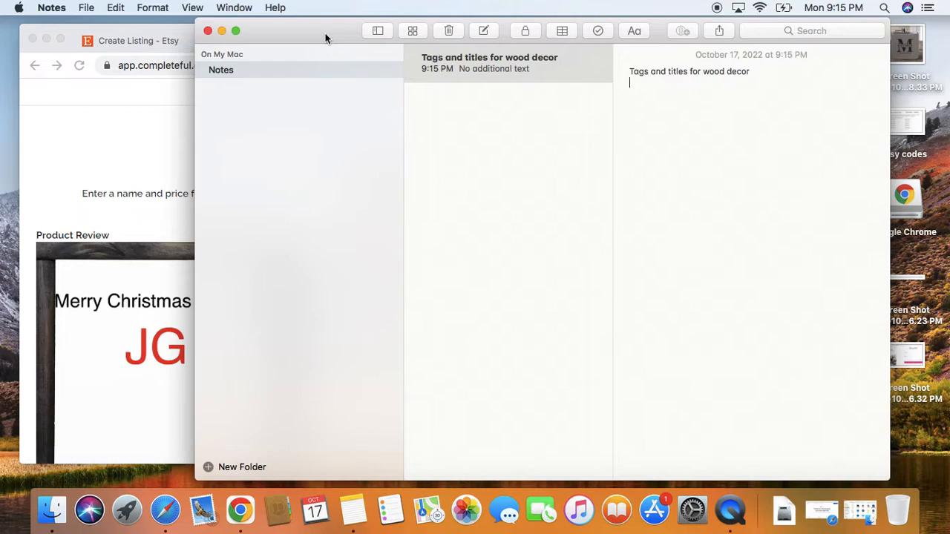
mouse_move(317, 33)
mouse_down()
mouse_move(310, 53)
mouse_move(302, 44)
mouse_move(321, 30)
mouse_up()
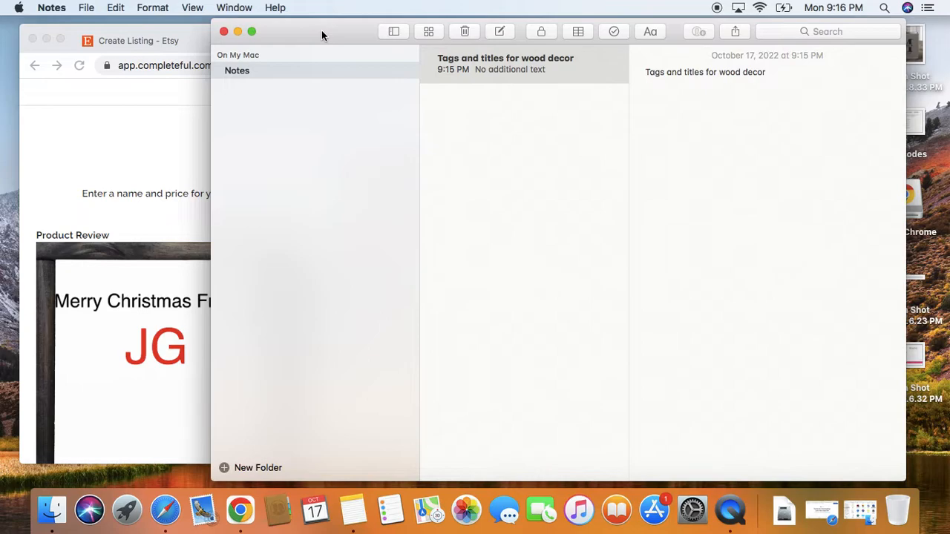
drag(315, 31, 285, 37)
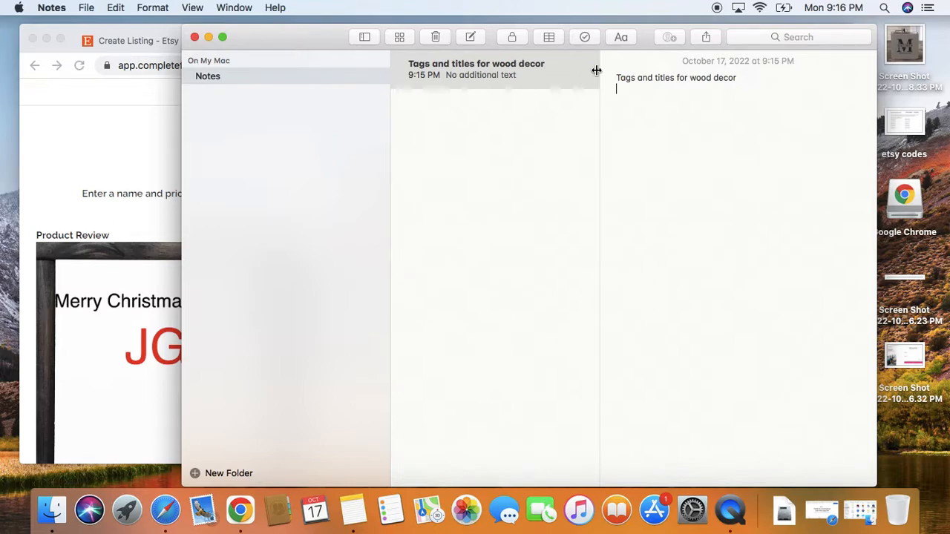
drag(255, 36, 301, 38)
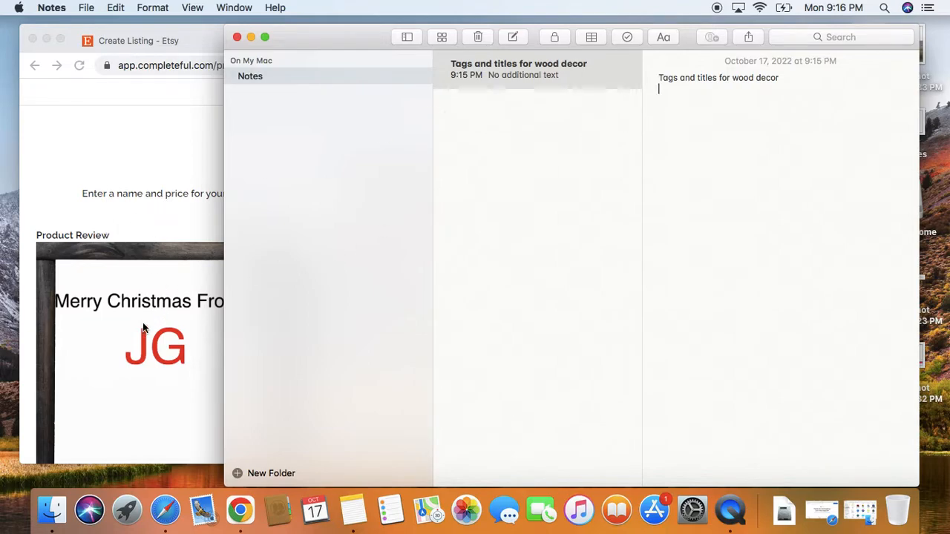
Move the Notes window off the Completeful product form and copy the full product name.
scroll(152, 218, down, 2)
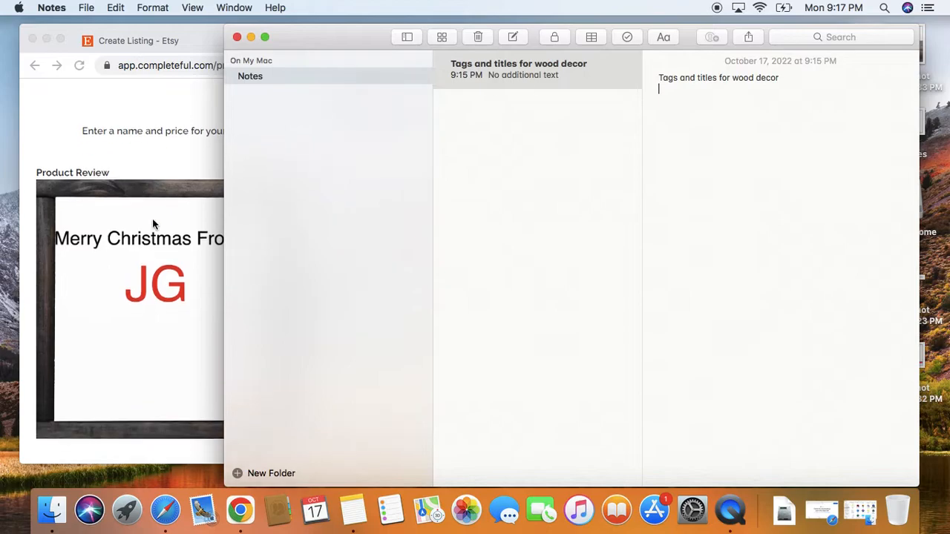
scroll(153, 219, down, 1)
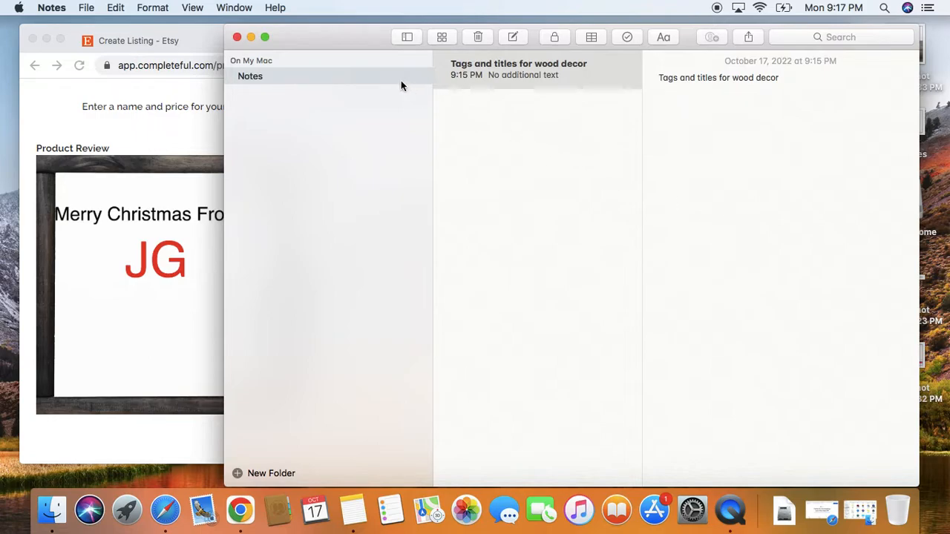
drag(356, 42, 289, 274)
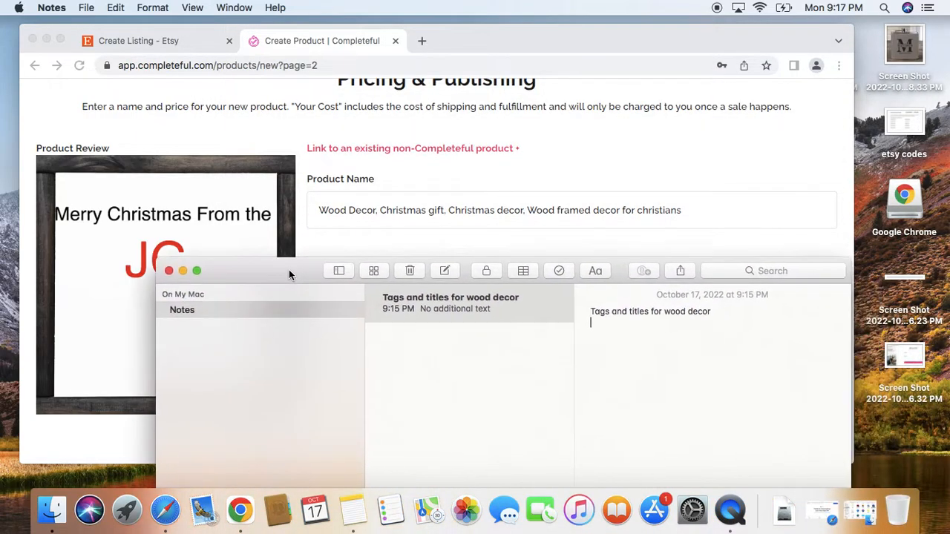
click(686, 210)
drag(687, 210, 304, 213)
right_click(352, 215)
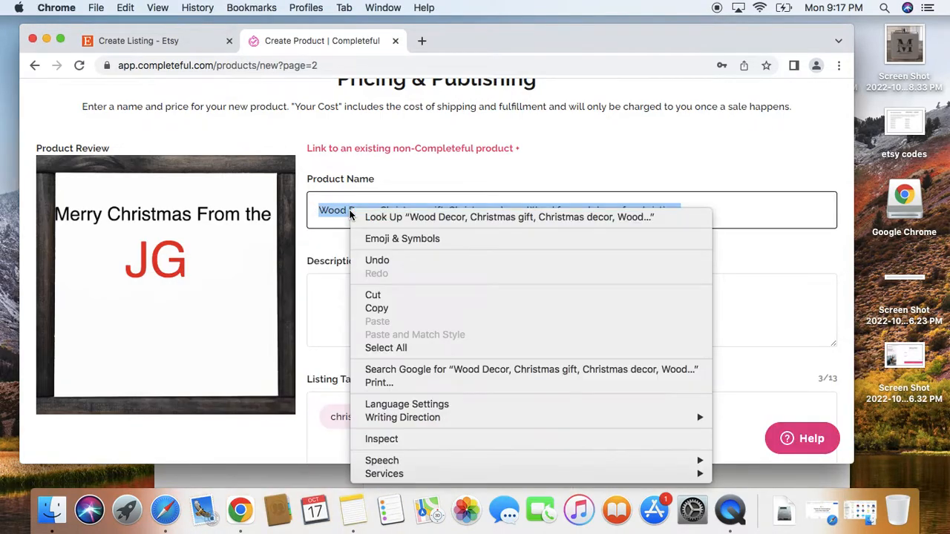
click(379, 308)
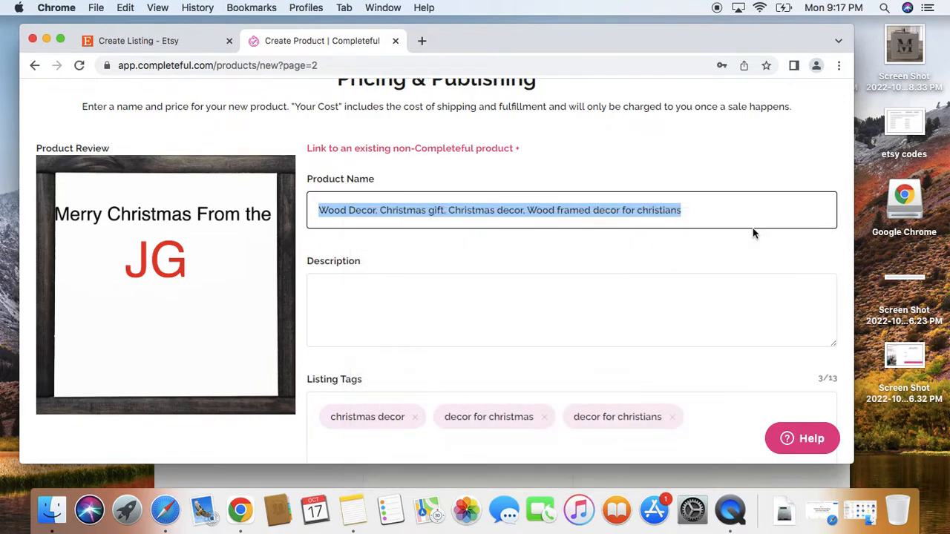
Return to Notes and paste the copied product name under the note's title.
click(872, 162)
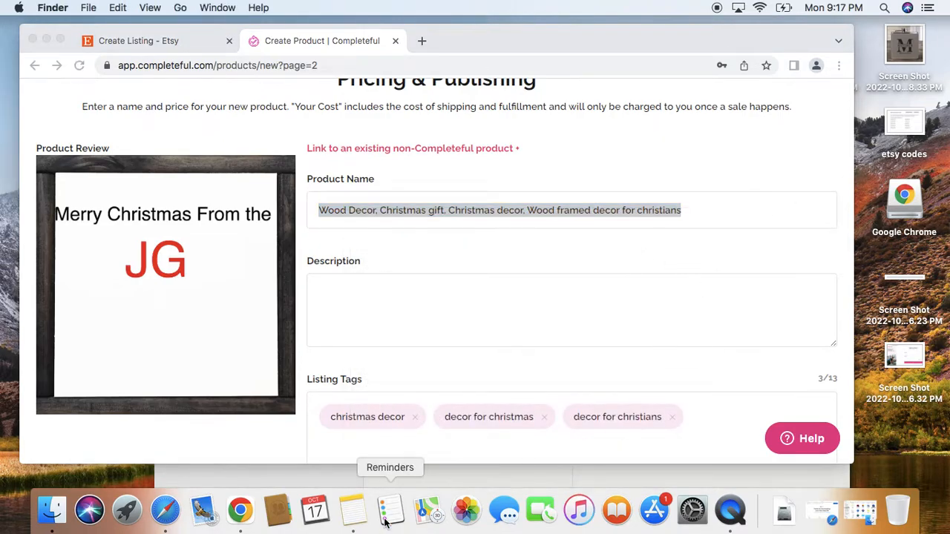
click(353, 511)
right_click(604, 353)
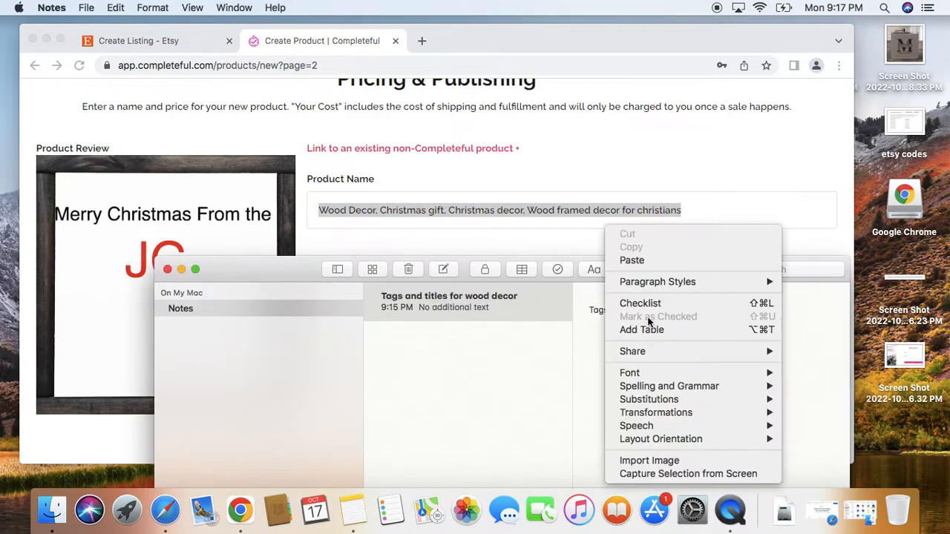
click(647, 263)
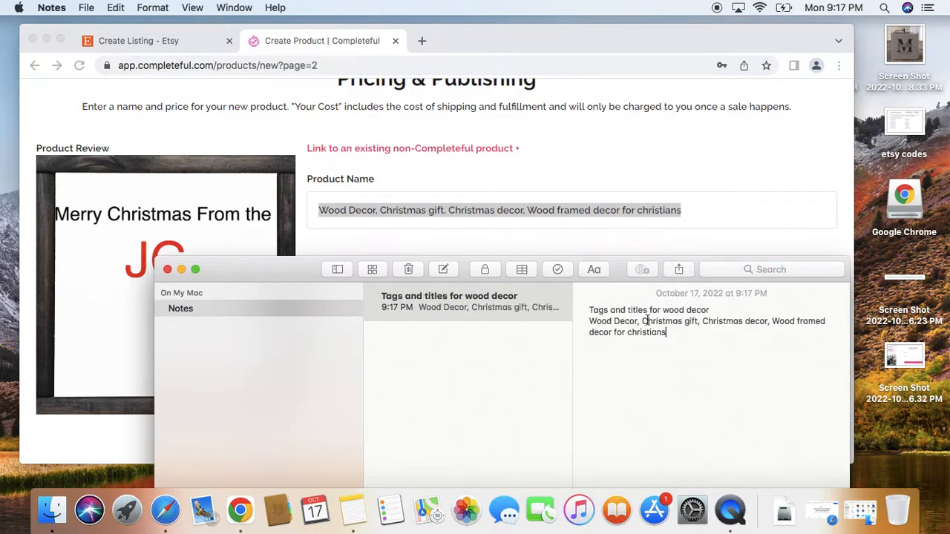
Split the pasted product name in the note so each comma-separated phrase sits on its own line.
click(643, 321)
key(Return)
click(651, 333)
key(Return)
click(661, 344)
key(Return)
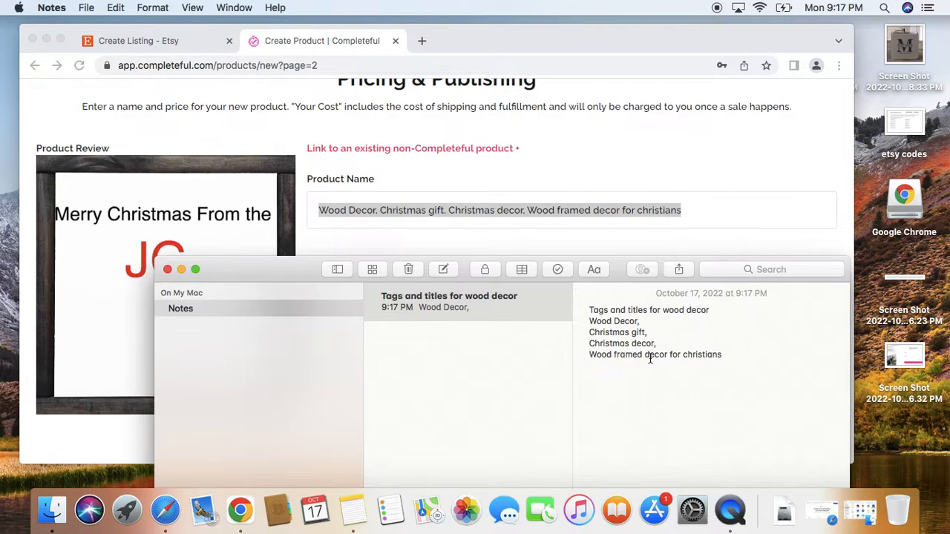
End the "Wood framed decor for christians" line with a comma and add the line "Decor for homeowners".
click(730, 357)
text(,)
key(Return)
text(Decor for homeowners)
Add the line "Decor for new family," to the note and end the "Decor for homeowners" line with a comma.
key(Return)
text(Decor for famil)
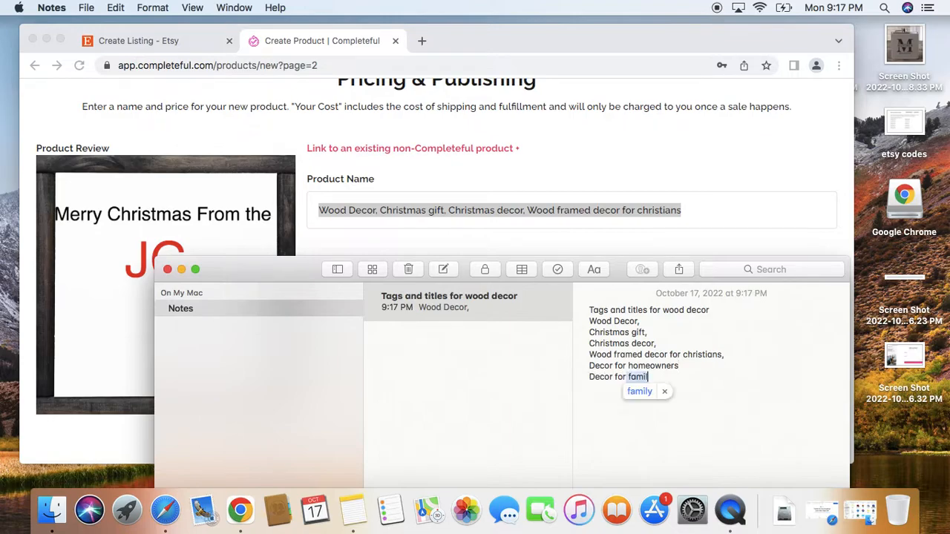
key(BackSpace)
key(BackSpace)
key(BackSpace)
key(BackSpace)
key(BackSpace)
text(new f)
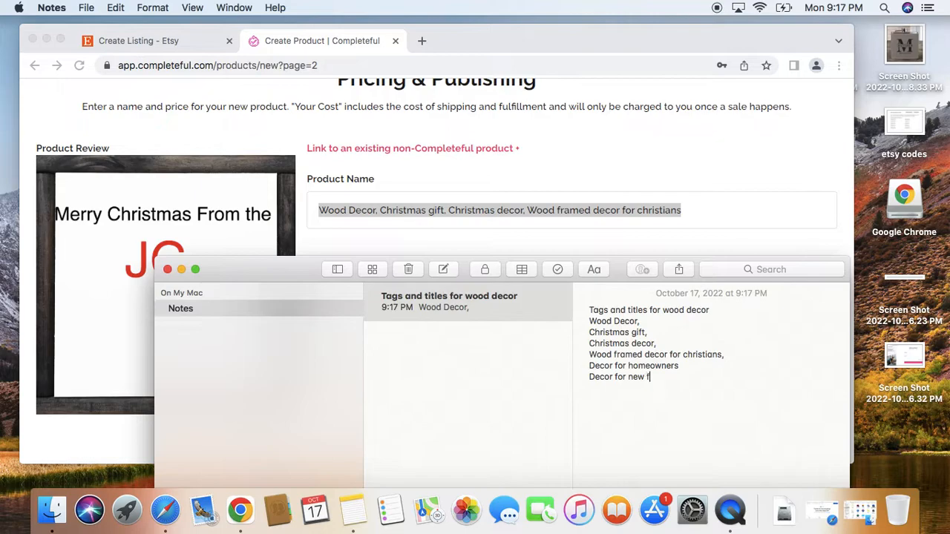
text(maily)
drag(304, 270, 274, 177)
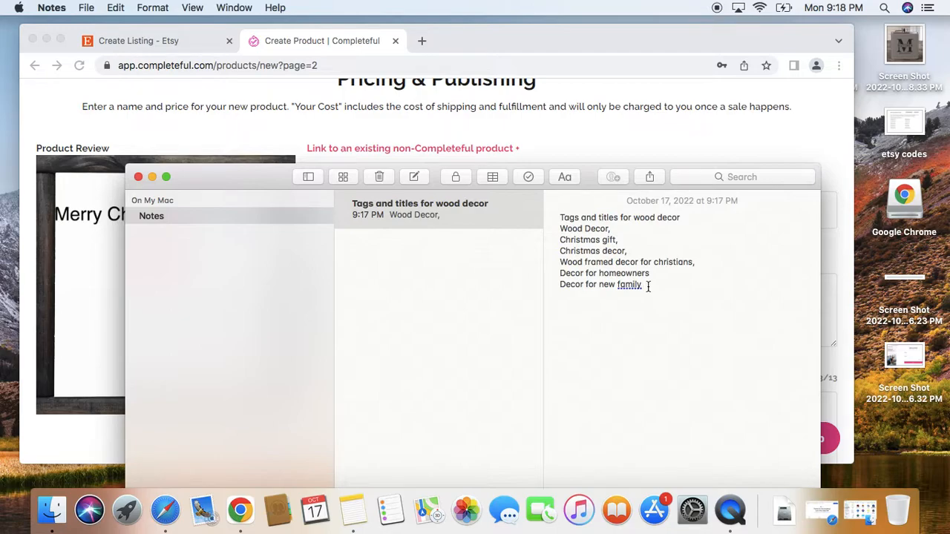
drag(245, 182, 299, 275)
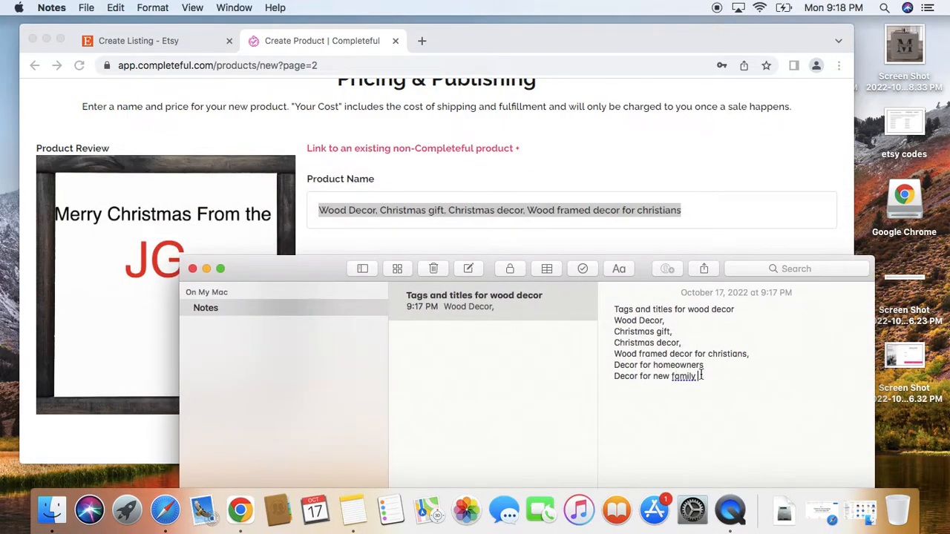
key(BackSpace)
text(,)
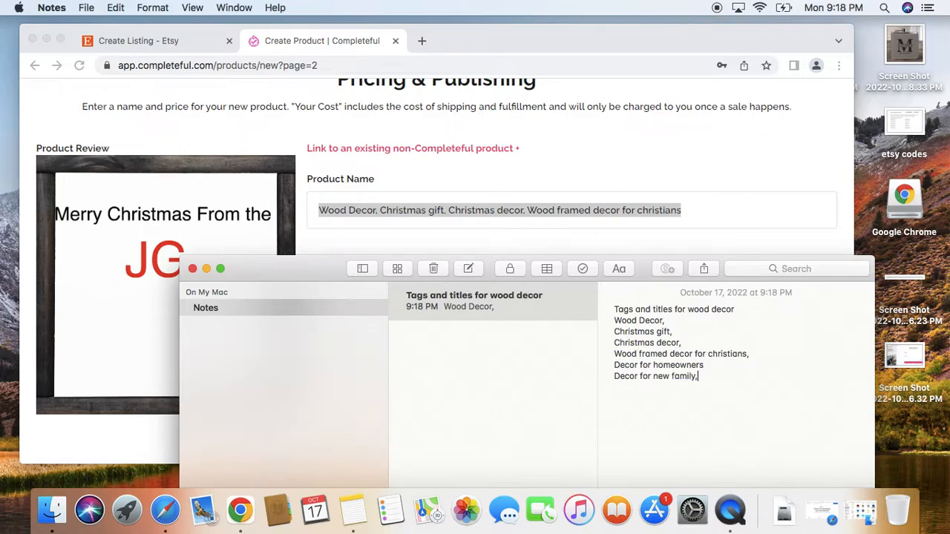
click(706, 365)
text(,)
Add the lines "Merry Christmas Decor" and "Decor For Christians" at the end of the note.
click(702, 375)
key(Return)
text(Merry Christmas Deocr)
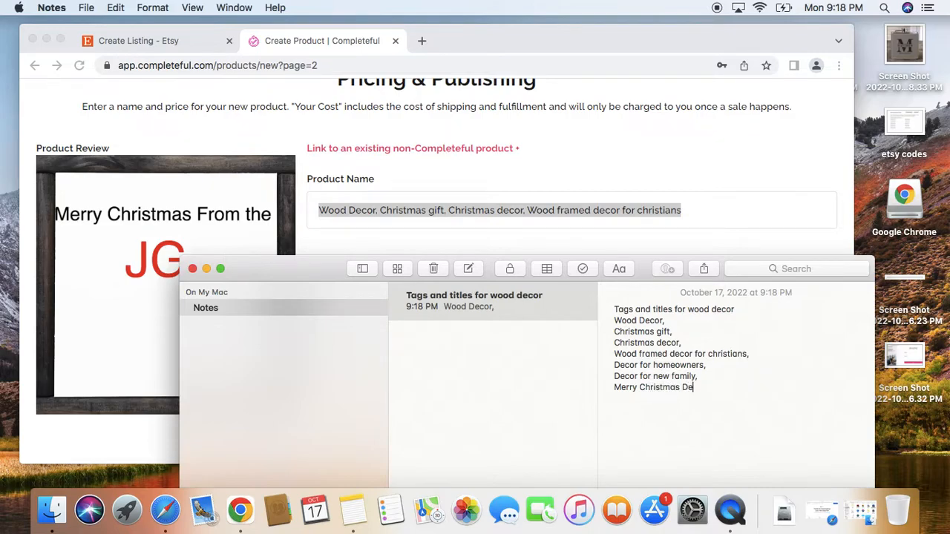
key(Return)
text(Decor For Christians)
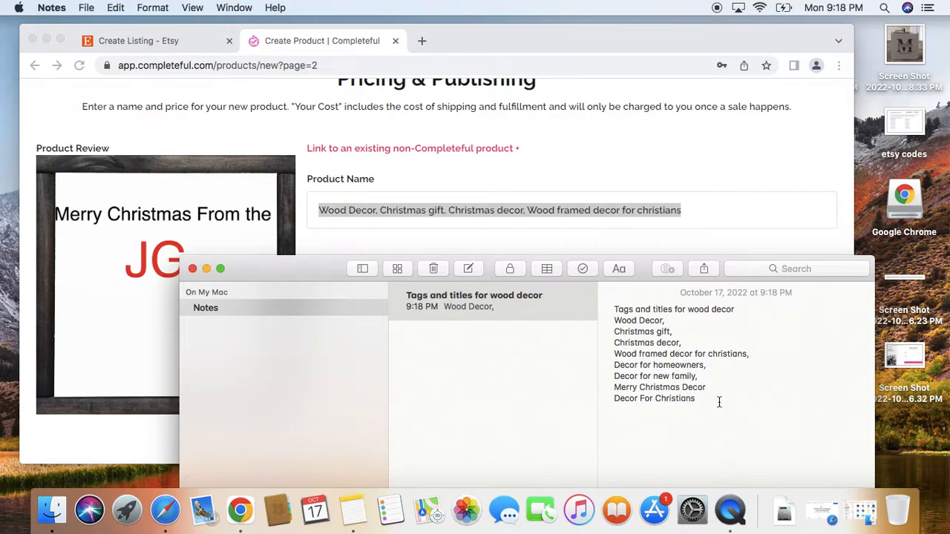
Copy all phrases below the note's title and paste them over the product name in the Completeful form.
drag(700, 397, 607, 320)
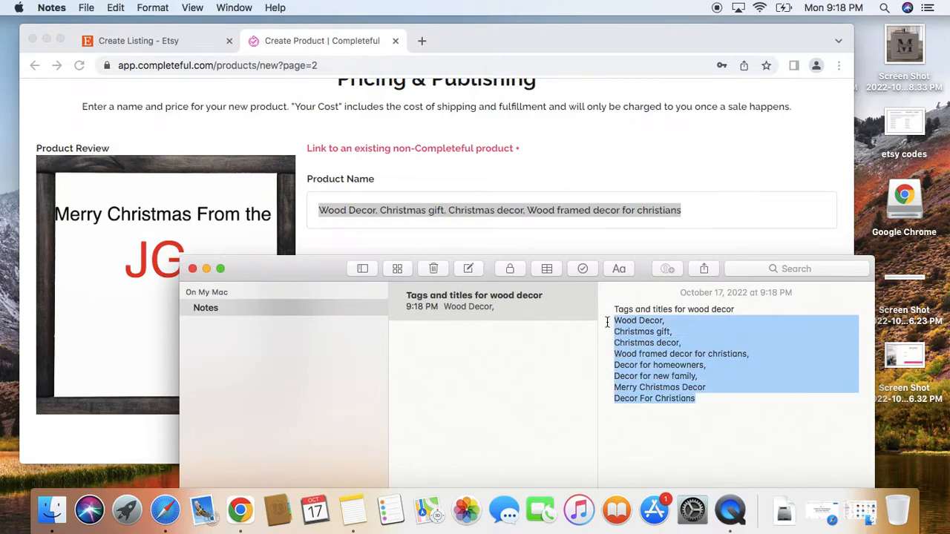
right_click(626, 326)
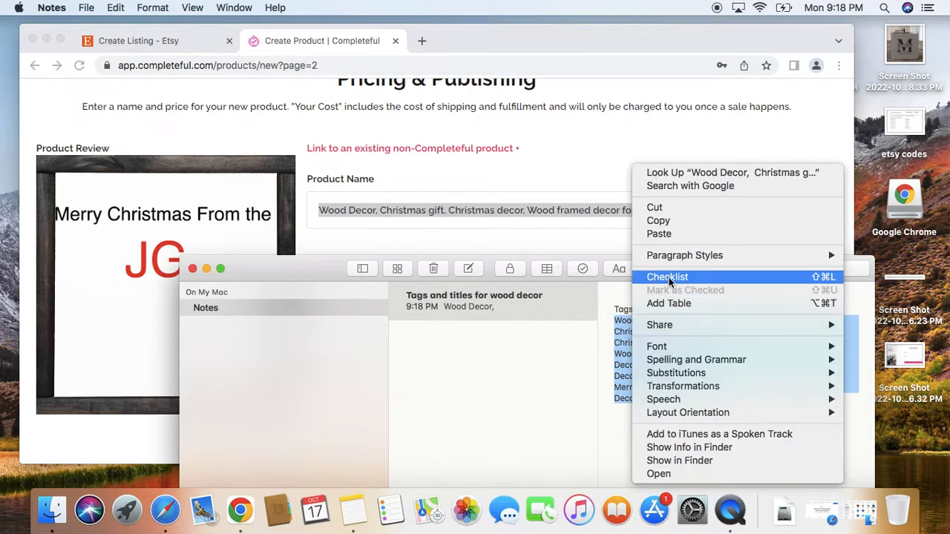
click(652, 221)
click(632, 181)
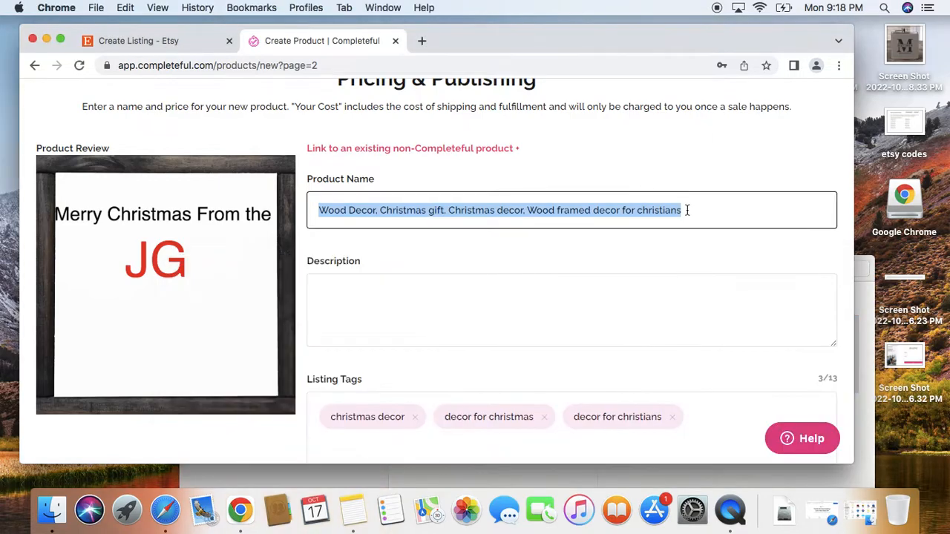
key(BackSpace)
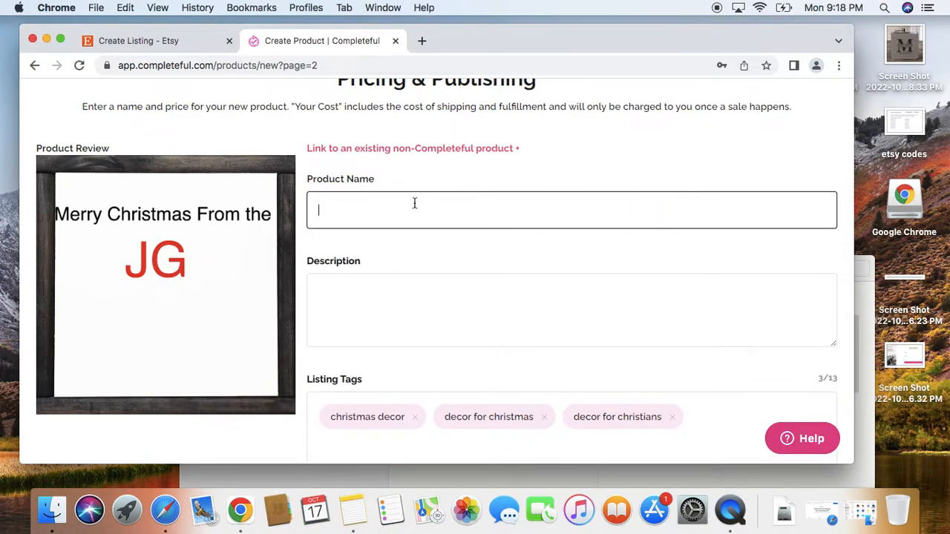
right_click(371, 214)
click(403, 306)
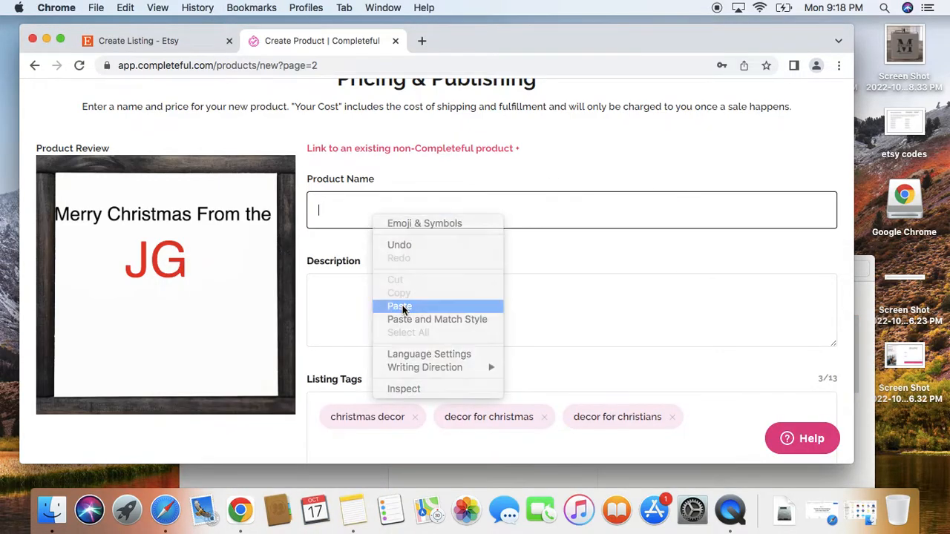
click(680, 255)
Read through the pasted product name to its end in the Completeful form.
click(802, 210)
key(Right)
key(alt+Right)
key(alt+Right)
key(alt+Right)
key(alt+Right)
key(Right)
key(Right)
key(Right)
key(Right)
key(Right)
key(Right)
key(Right)
key(Right)
key(Right)
key(Right)
key(Right)
key(Right)
key(Right)
key(Right)
key(Right)
key(Right)
key(Right)
key(Right)
key(Right)
key(Right)
key(Right)
key(Right)
key(Right)
key(Right)
key(Right)
key(Right)
key(Right)
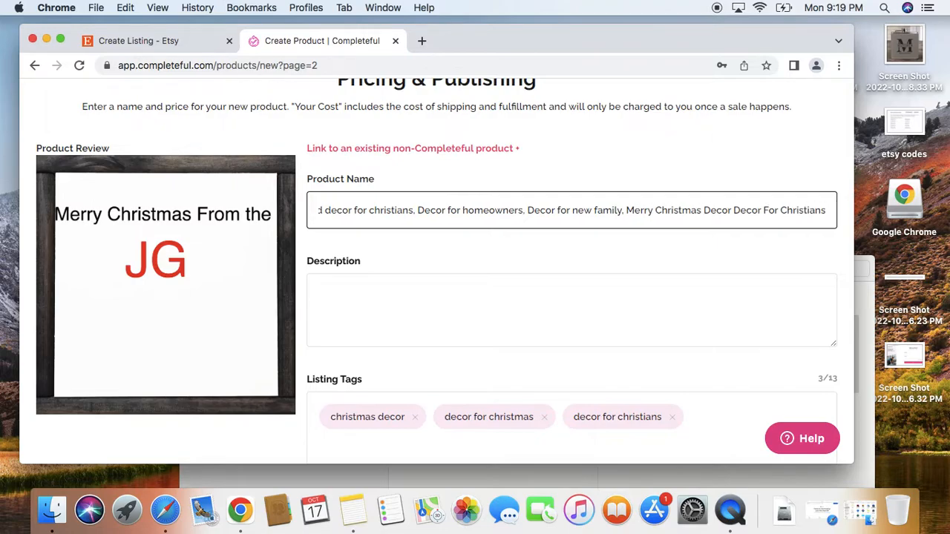
Paste the copied phrases into the Etsy listing's title to check its length, then return to the Completeful form.
click(201, 41)
scroll(545, 223, down, 3)
click(477, 227)
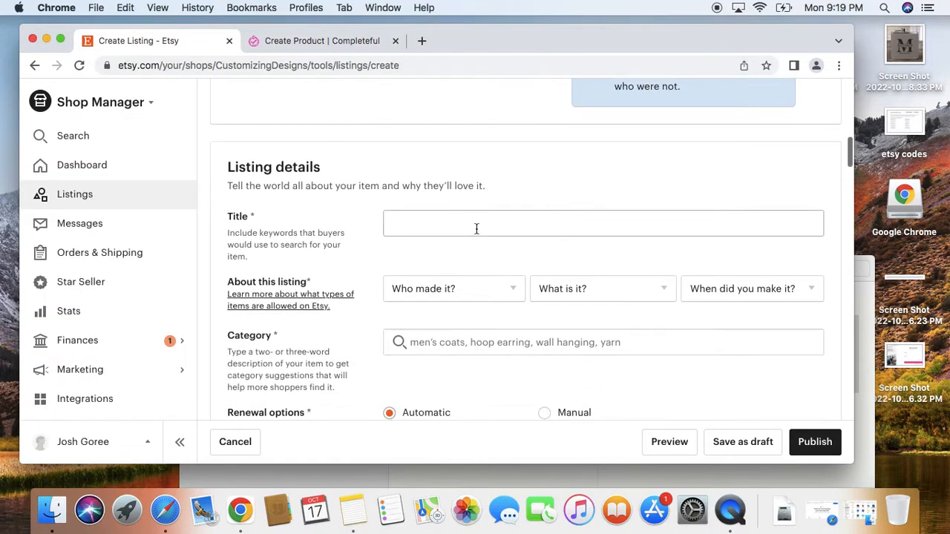
right_click(476, 230)
click(508, 314)
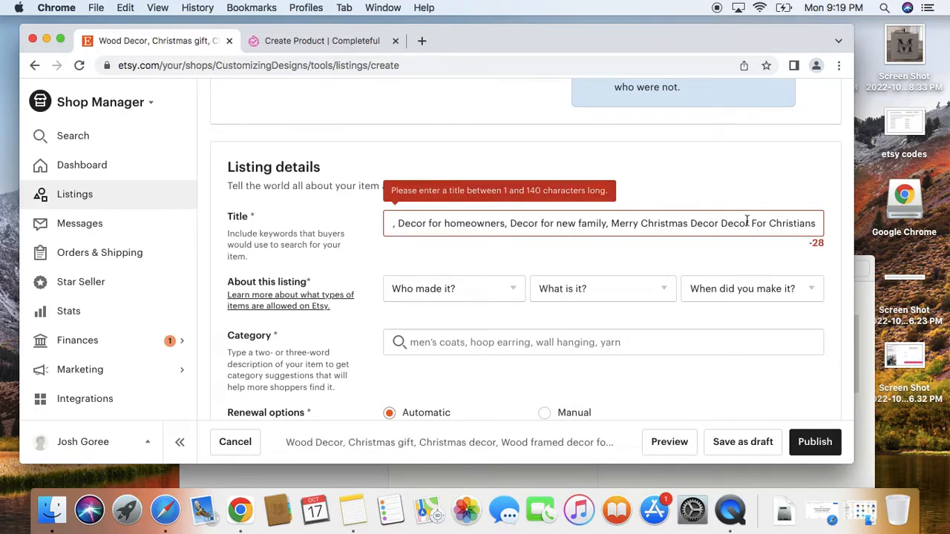
click(322, 40)
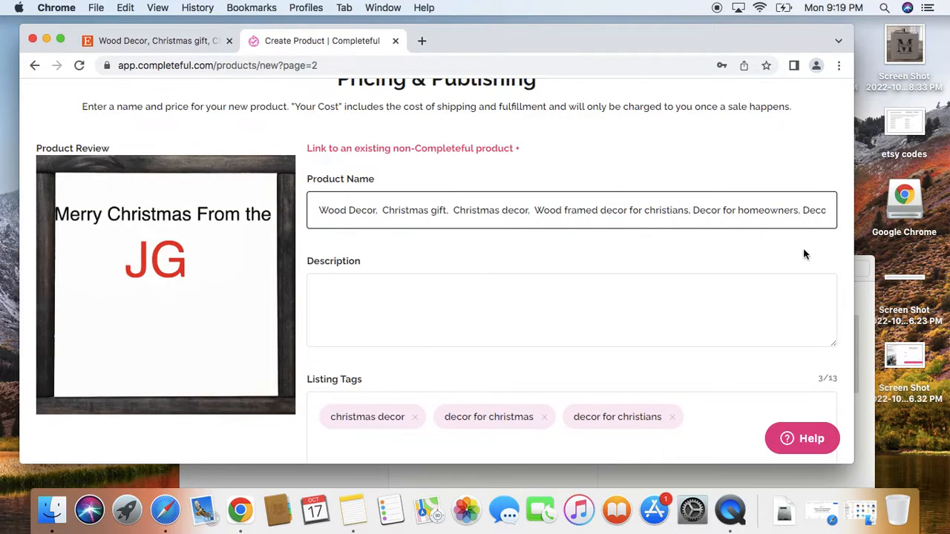
Try to create the product, highlight the resulting validation message, and go back to the product name field.
scroll(615, 168, down, 15)
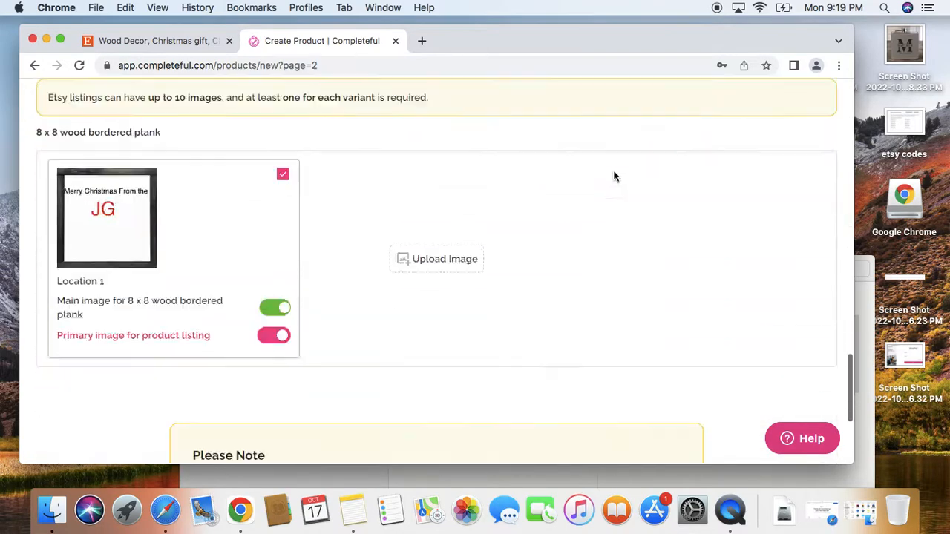
scroll(540, 343, down, 3)
click(500, 348)
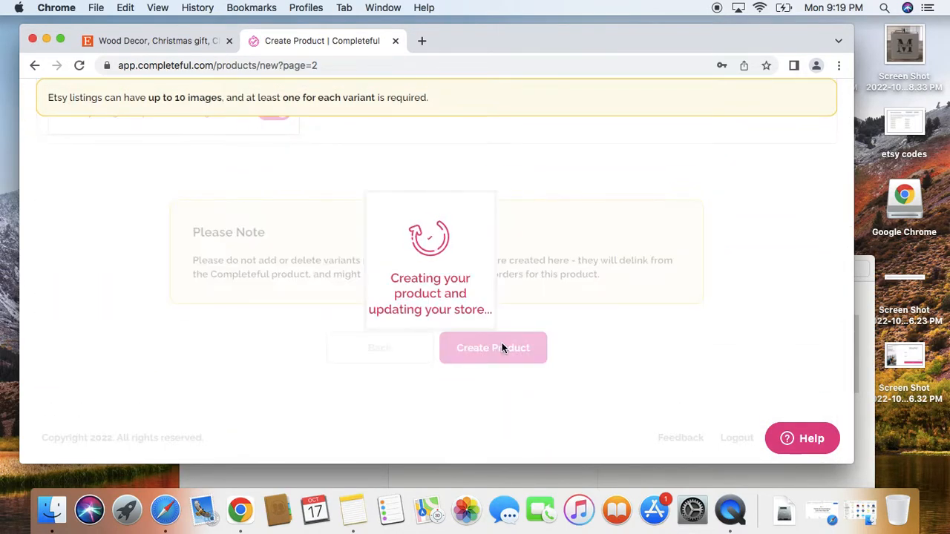
drag(287, 184, 517, 196)
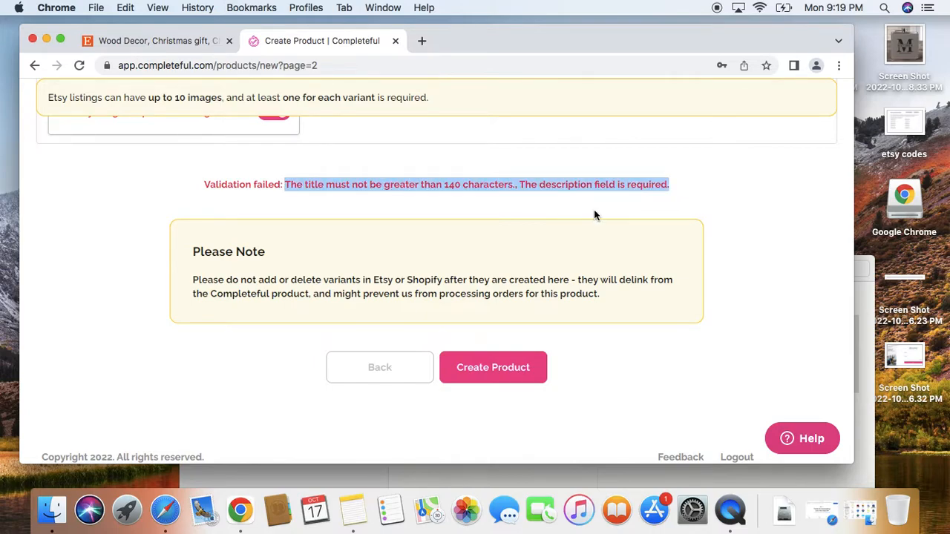
scroll(641, 206, up, 15)
scroll(641, 207, down, 5)
scroll(642, 207, up, 2)
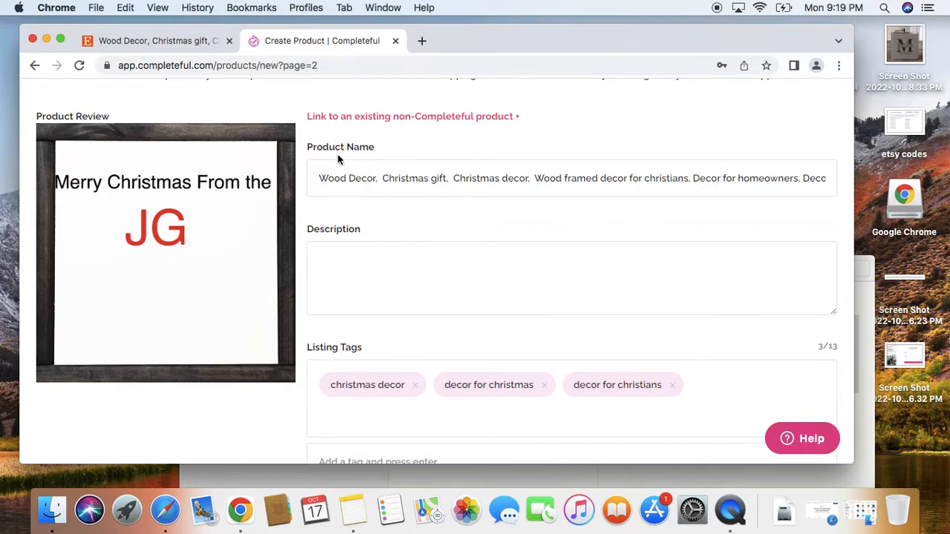
Switch to the Etsy listing, bring up the note, and copy its phrases from "Christmas decor," through "Decor For Christians".
click(183, 43)
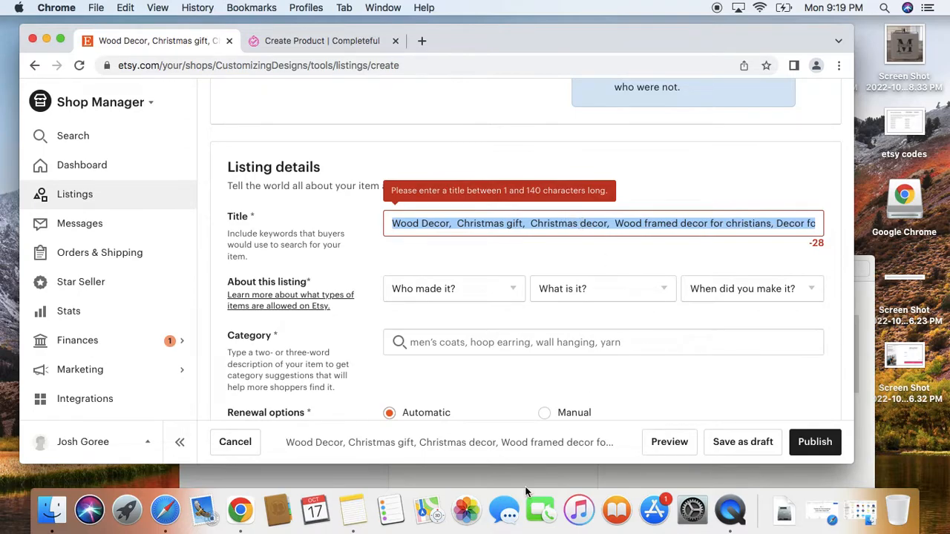
click(352, 511)
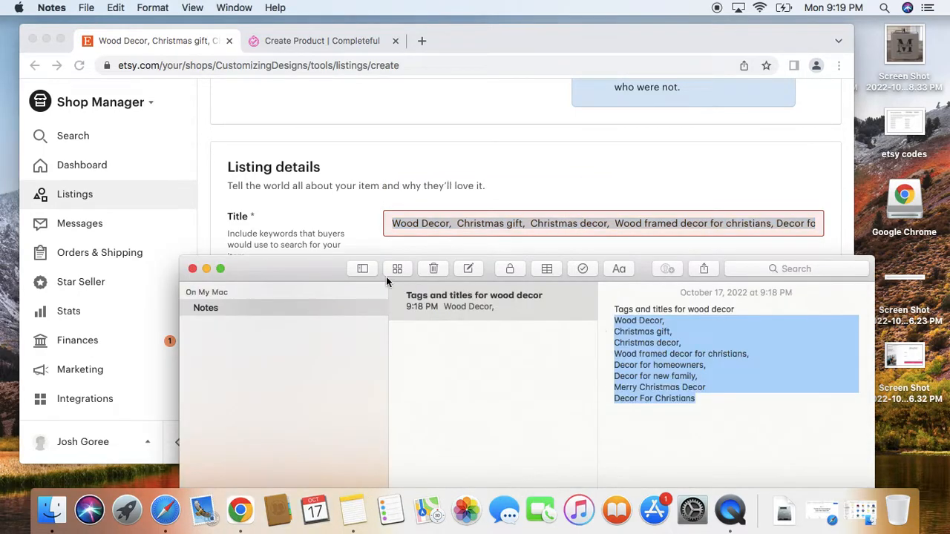
drag(317, 269, 291, 59)
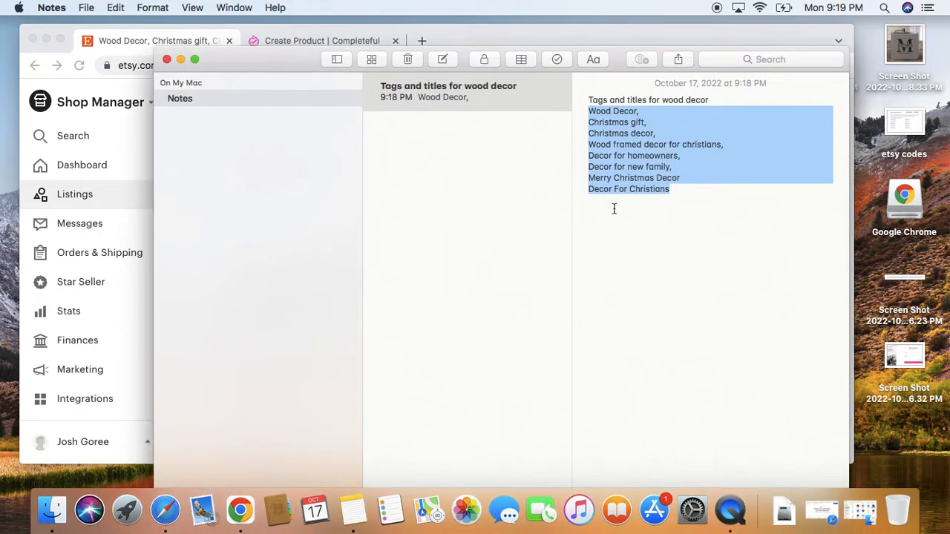
scroll(627, 417, down, 1)
drag(268, 67, 253, 287)
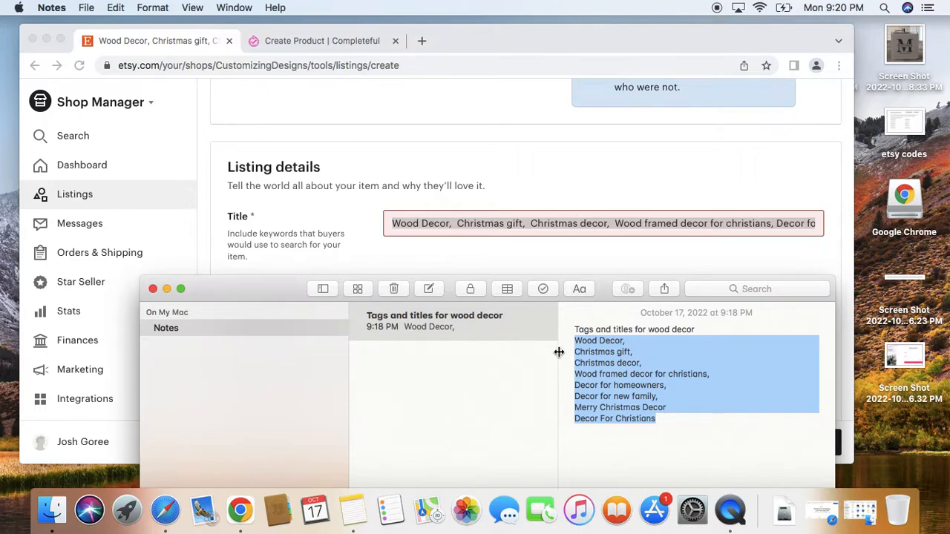
click(584, 354)
drag(575, 362, 660, 423)
right_click(619, 376)
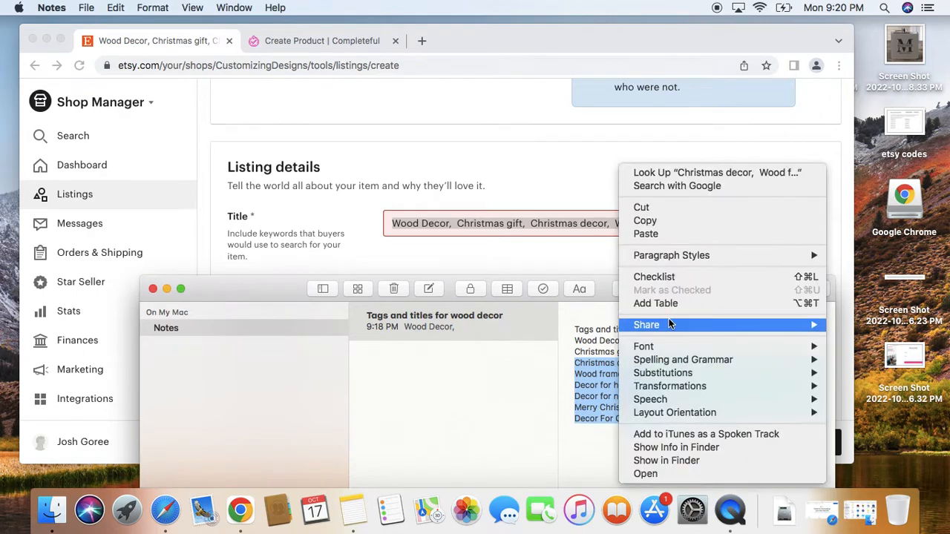
click(644, 221)
Replace the Etsy listing's whole title with the copied phrases.
triple_click(534, 223)
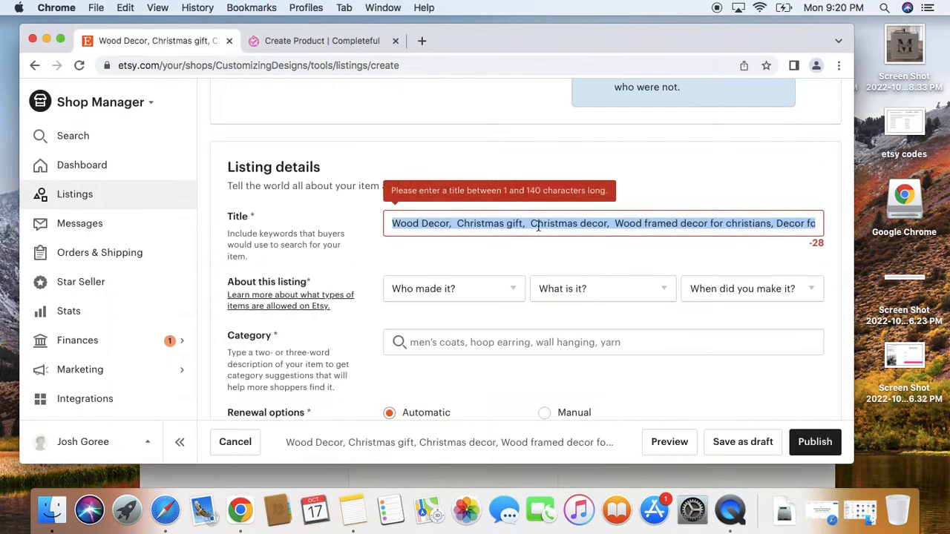
right_click(537, 224)
click(564, 334)
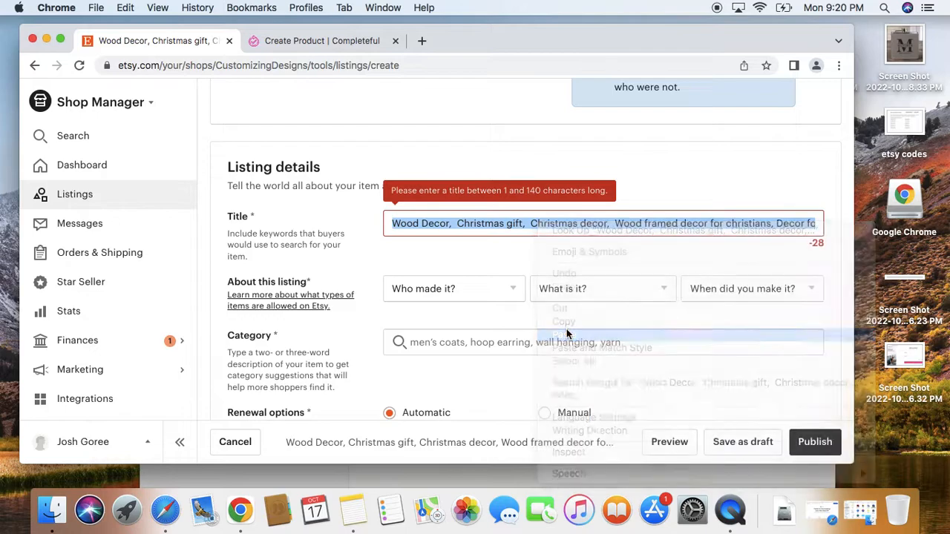
click(398, 224)
Shorten the Etsy title by deleting "ramed decor for christians," so that "Wood f" runs directly into "Decor for homeowners".
key(BackSpace)
key(BackSpace)
key(BackSpace)
key(BackSpace)
key(BackSpace)
key(BackSpace)
key(BackSpace)
key(BackSpace)
key(BackSpace)
key(BackSpace)
key(BackSpace)
key(BackSpace)
key(BackSpace)
key(BackSpace)
key(BackSpace)
key(BackSpace)
key(BackSpace)
key(BackSpace)
key(BackSpace)
key(BackSpace)
key(BackSpace)
key(BackSpace)
key(BackSpace)
key(BackSpace)
key(BackSpace)
key(BackSpace)
key(BackSpace)
key(BackSpace)
scroll(437, 267, down, 3)
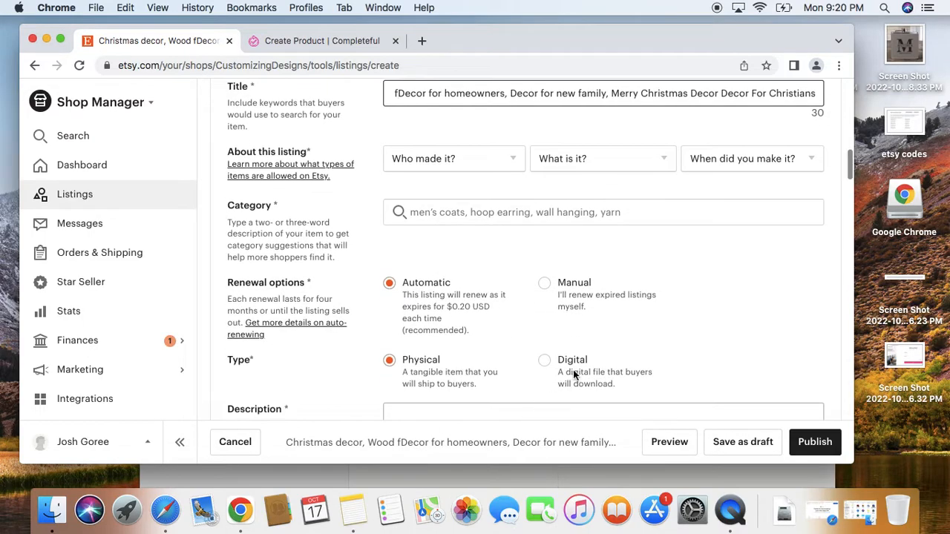
scroll(552, 394, up, 4)
Bring the note forward and highlight its phrases to "Decor For Christians", first from "Christmas gift," and again from "Christmas decor,".
click(353, 511)
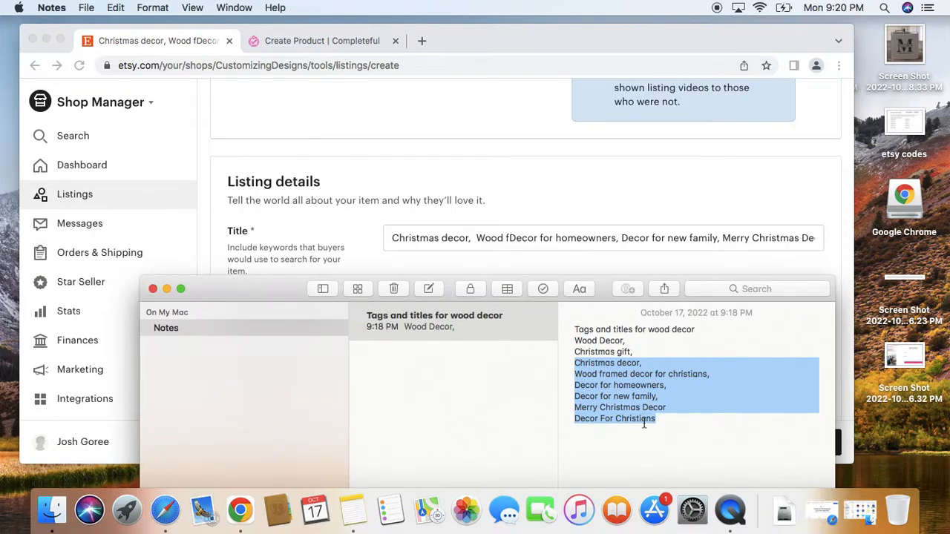
drag(285, 285, 255, 131)
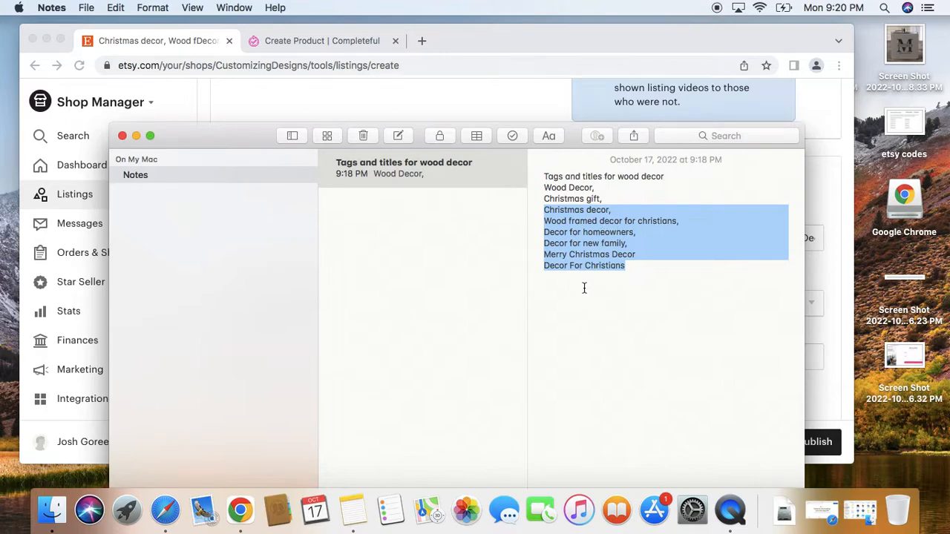
click(546, 199)
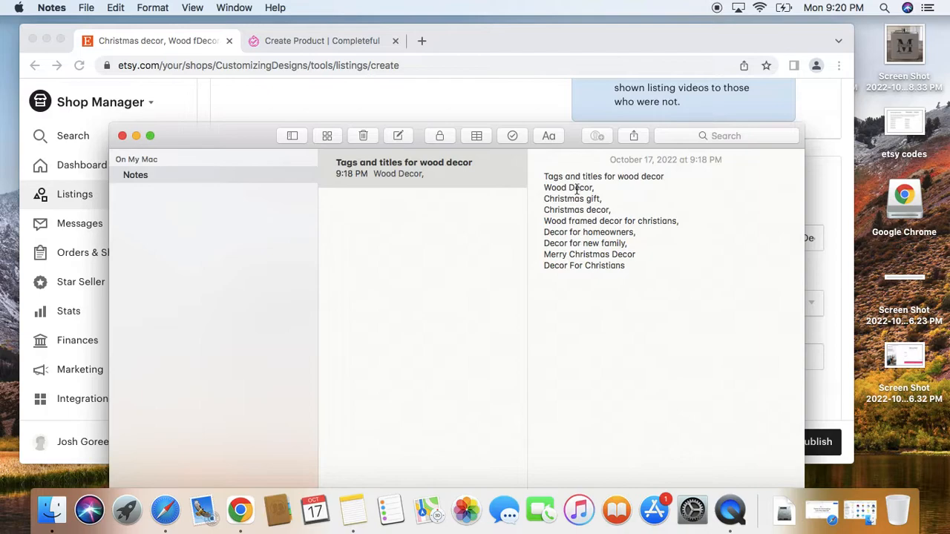
drag(545, 199, 629, 266)
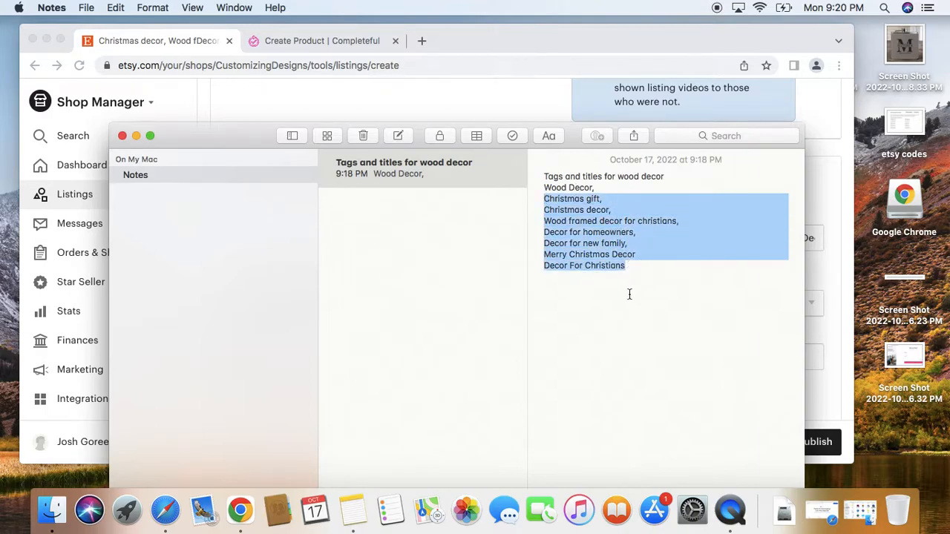
click(628, 292)
drag(544, 211, 628, 269)
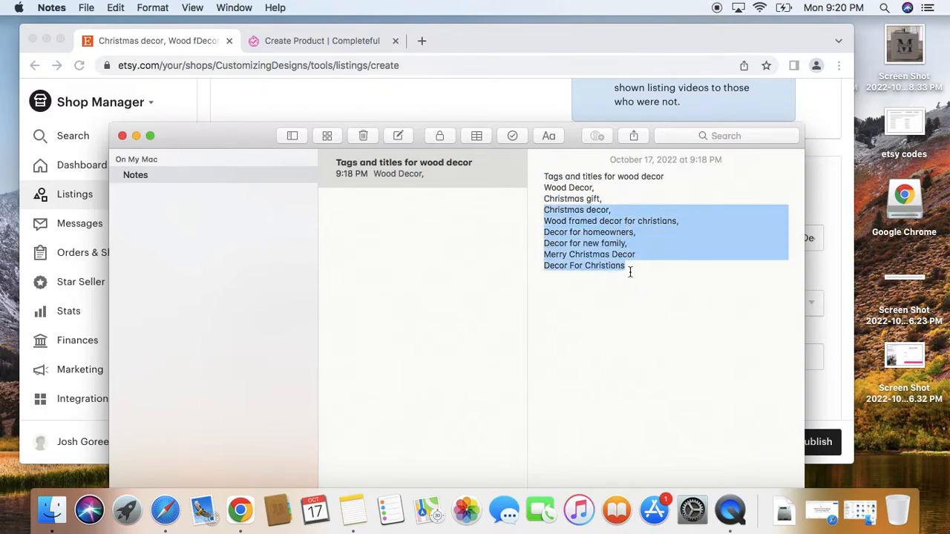
Add the placeholder lines 1 to 9, a second 9, and 0 below the note's last phrase.
click(584, 324)
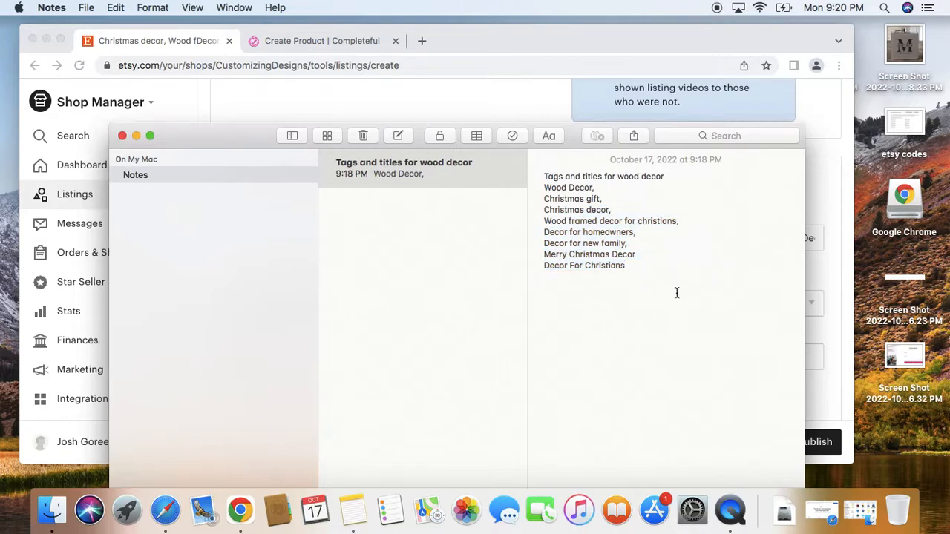
text(1 2 3 4 5 6 7)
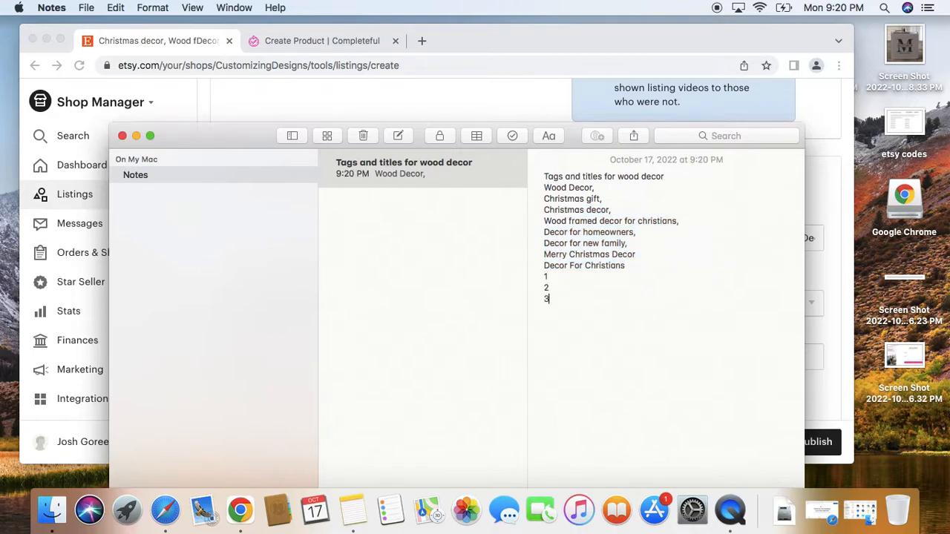
text( 8 9 9 0)
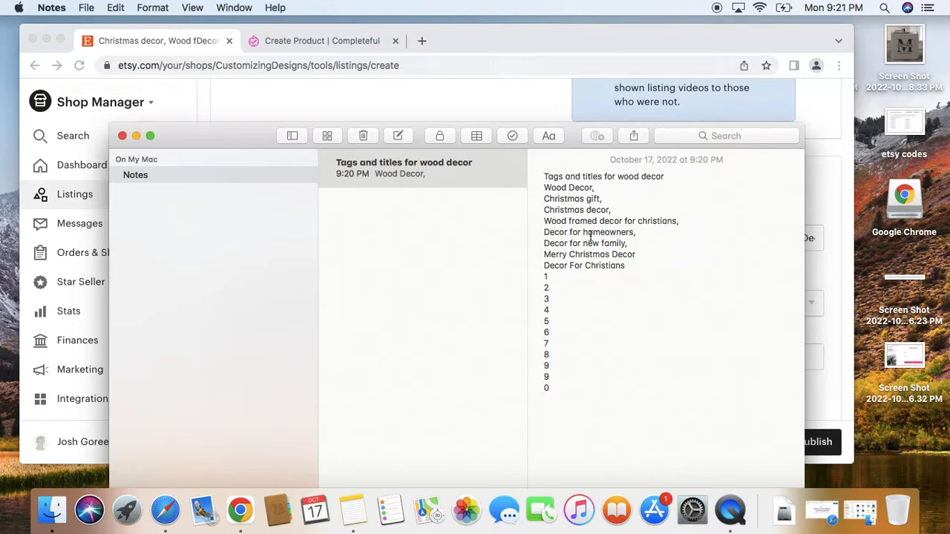
Highlight different groups of the note's lines as example title combinations, glancing at the Etsy title in between.
drag(543, 199, 607, 389)
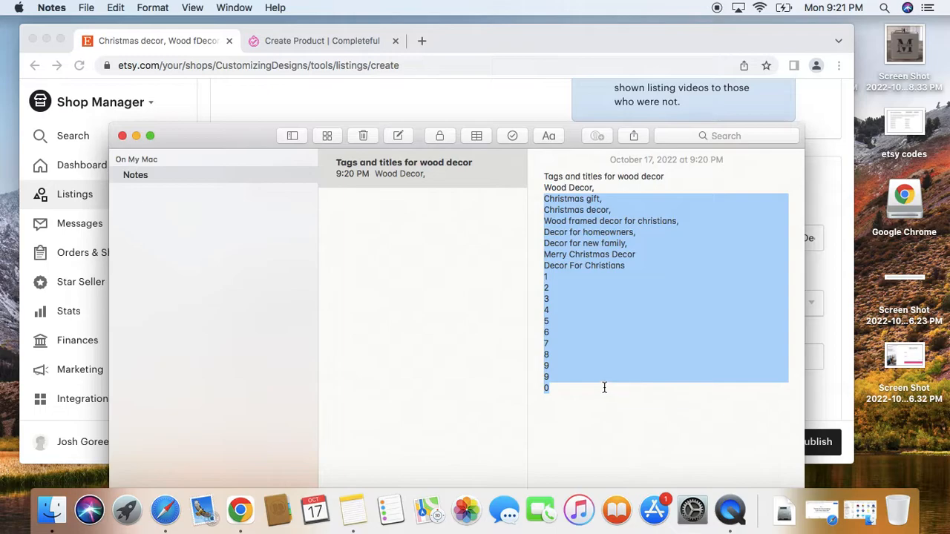
click(588, 419)
drag(544, 187, 598, 198)
click(599, 291)
drag(545, 356, 567, 386)
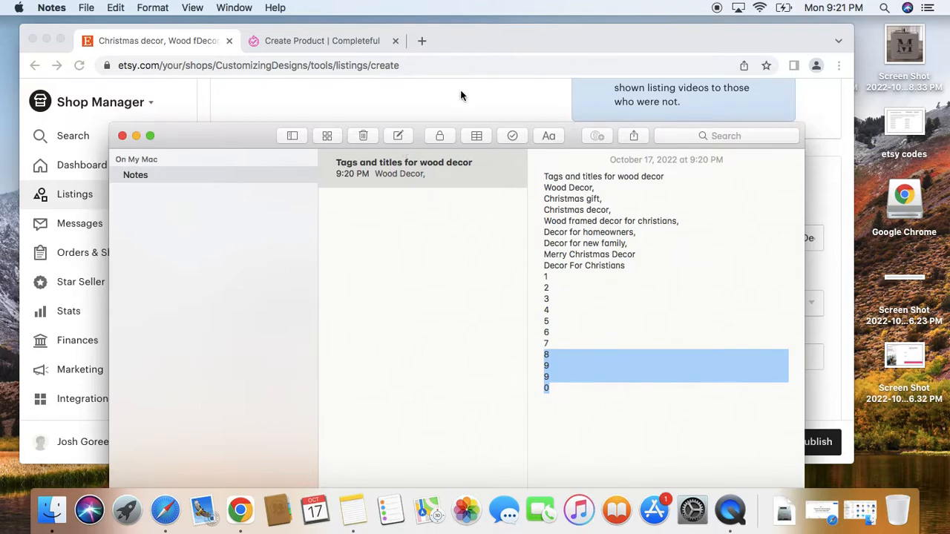
key(super+Tab)
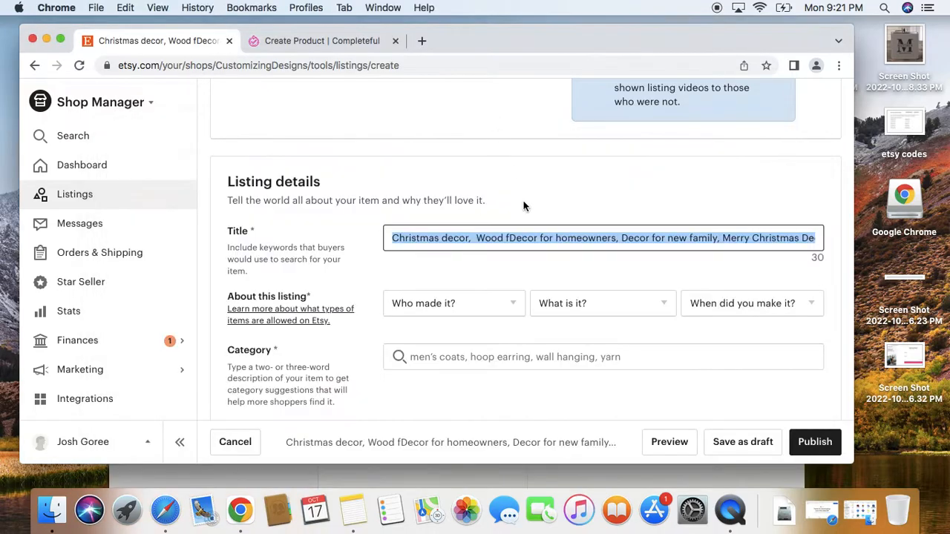
click(353, 511)
drag(547, 190, 606, 230)
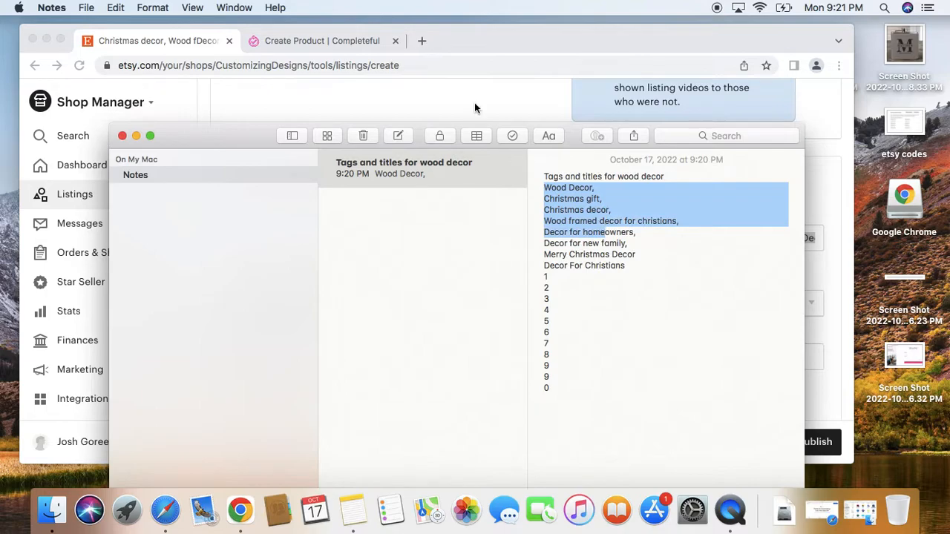
Compare the Etsy listing's heading and title with the product name in the Completeful form.
click(504, 39)
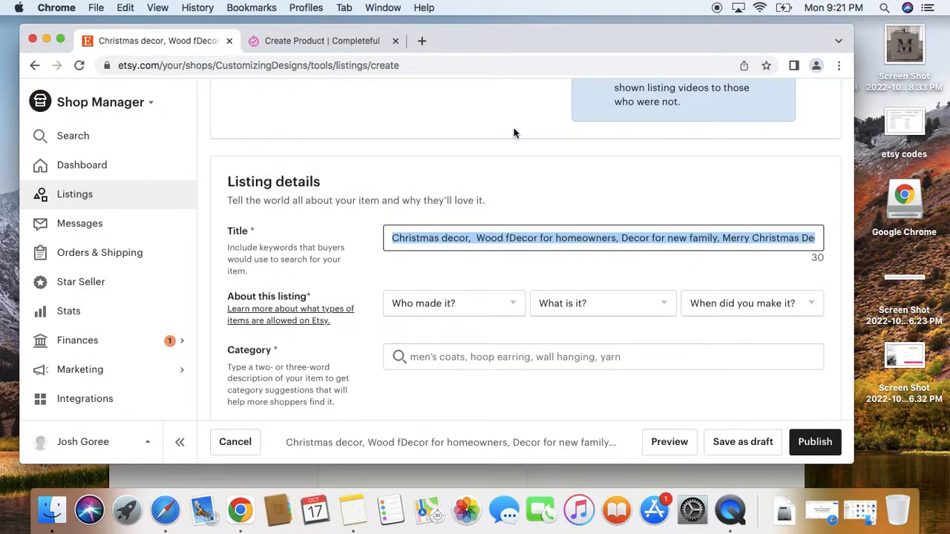
scroll(518, 184, up, 10)
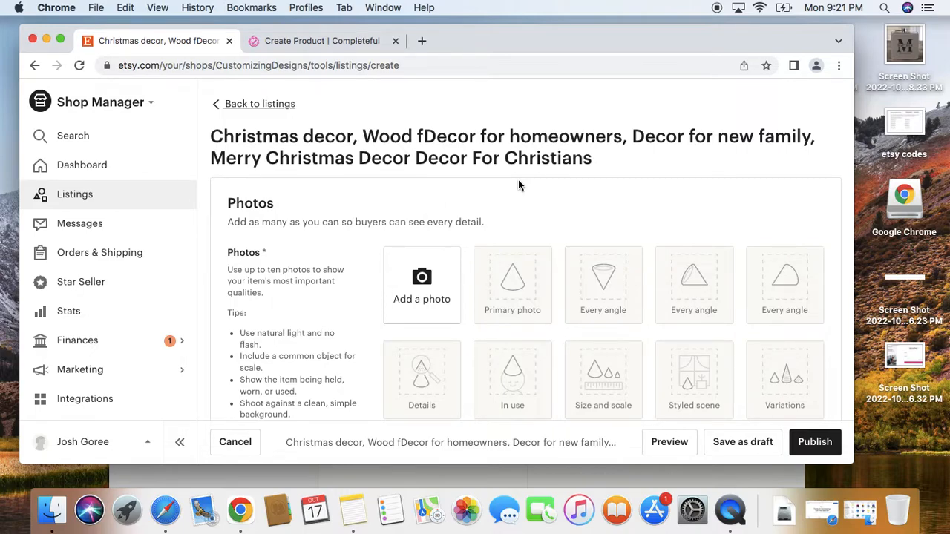
click(306, 43)
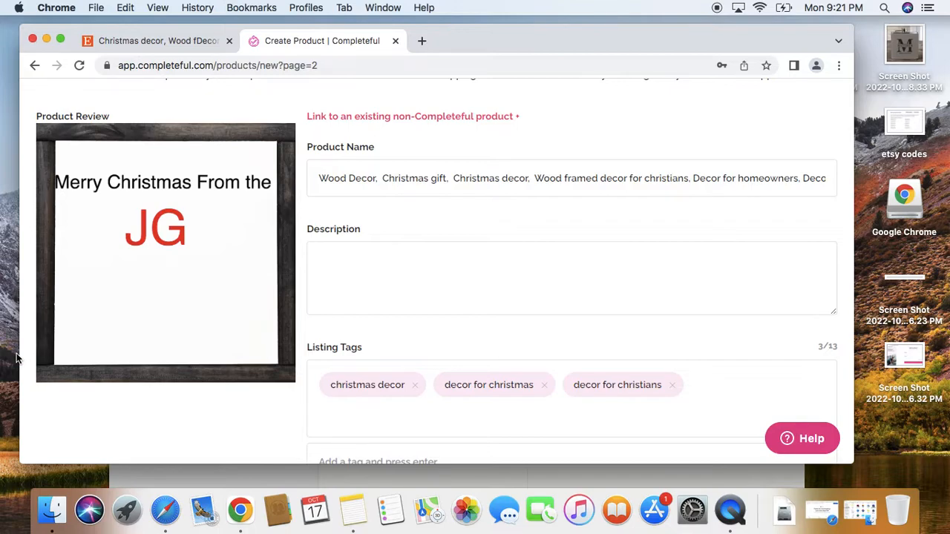
click(149, 43)
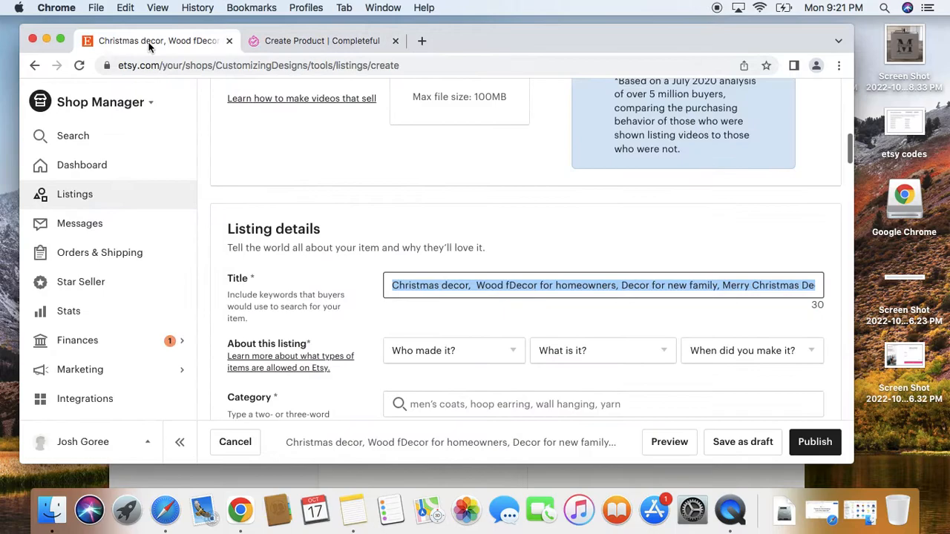
click(307, 40)
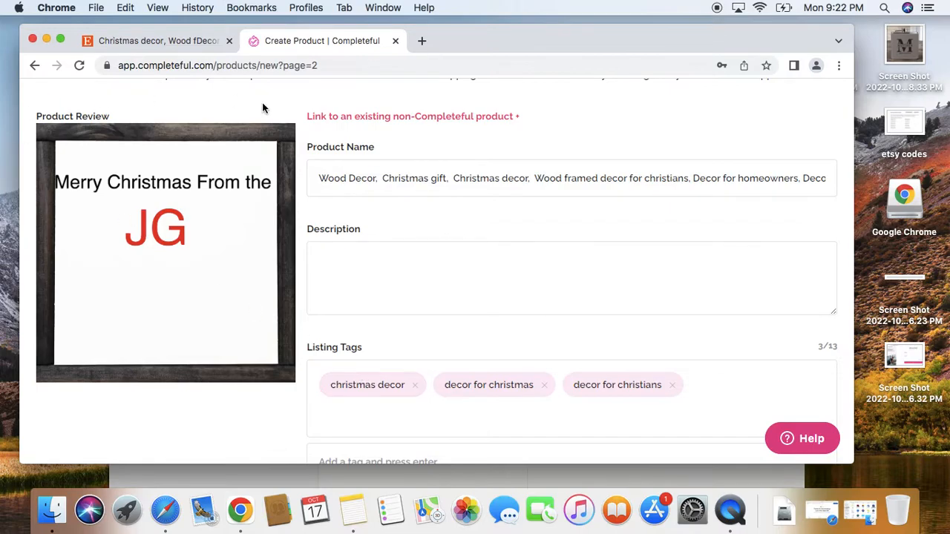
Review the Completeful form's product name, empty description, listing tags and category fields, placing the cursor in the description.
scroll(604, 333, down, 10)
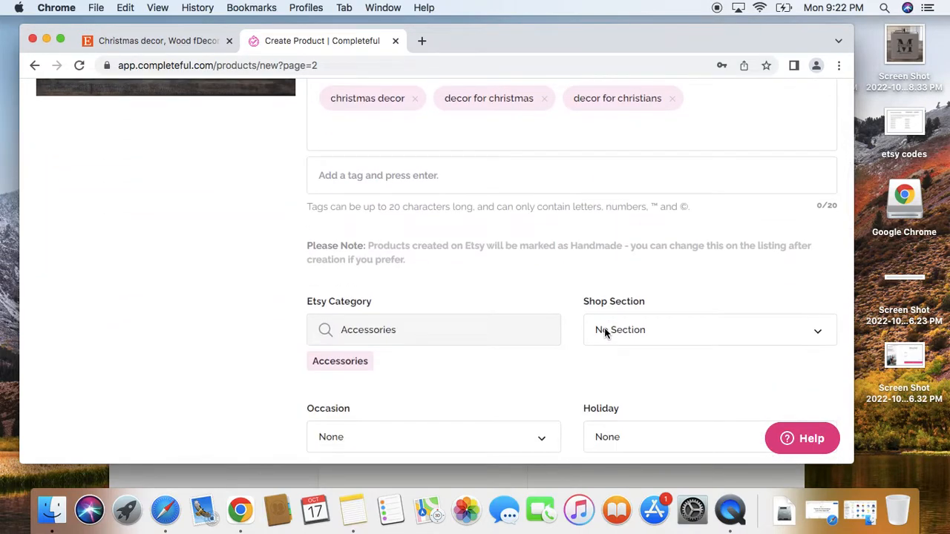
scroll(605, 333, up, 3)
scroll(605, 333, up, 2)
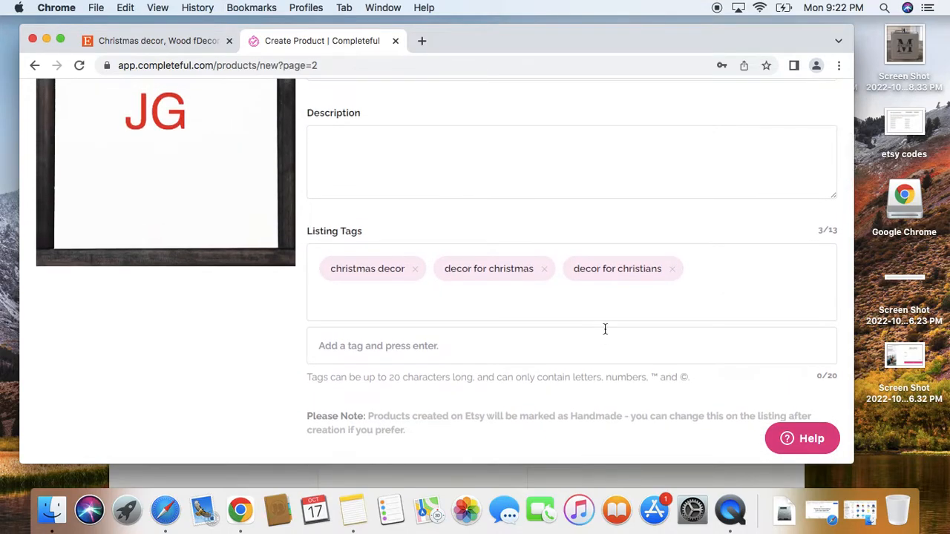
scroll(605, 333, up, 3)
scroll(605, 334, up, 2)
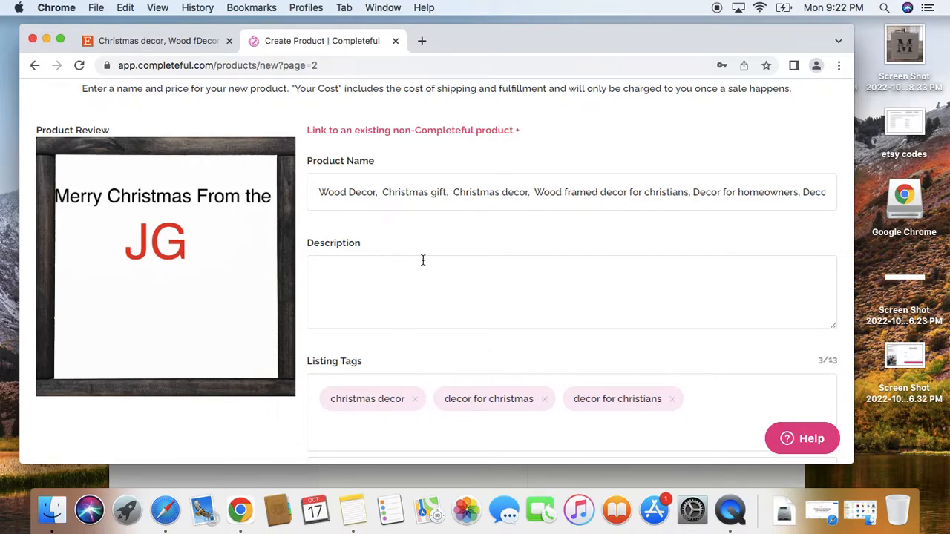
click(393, 269)
click(548, 274)
scroll(548, 276, down, 5)
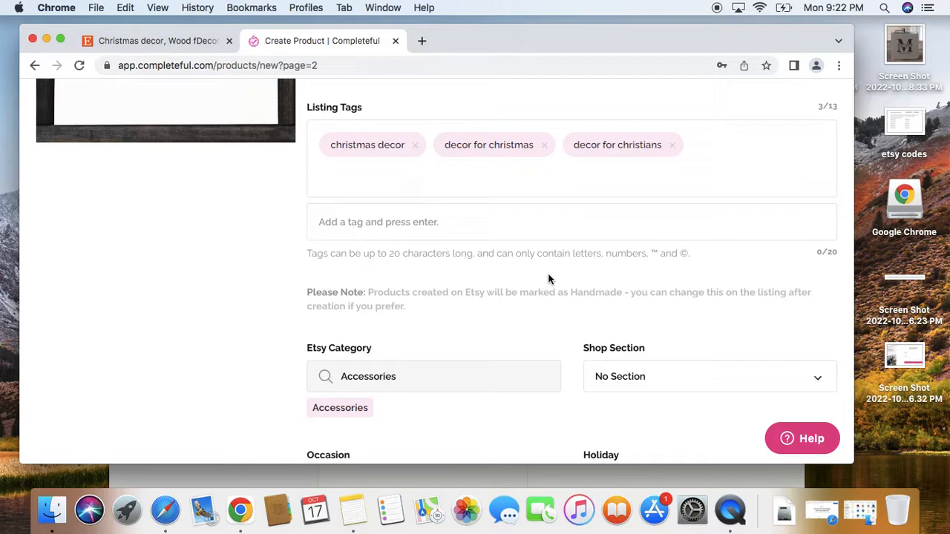
scroll(549, 279, up, 4)
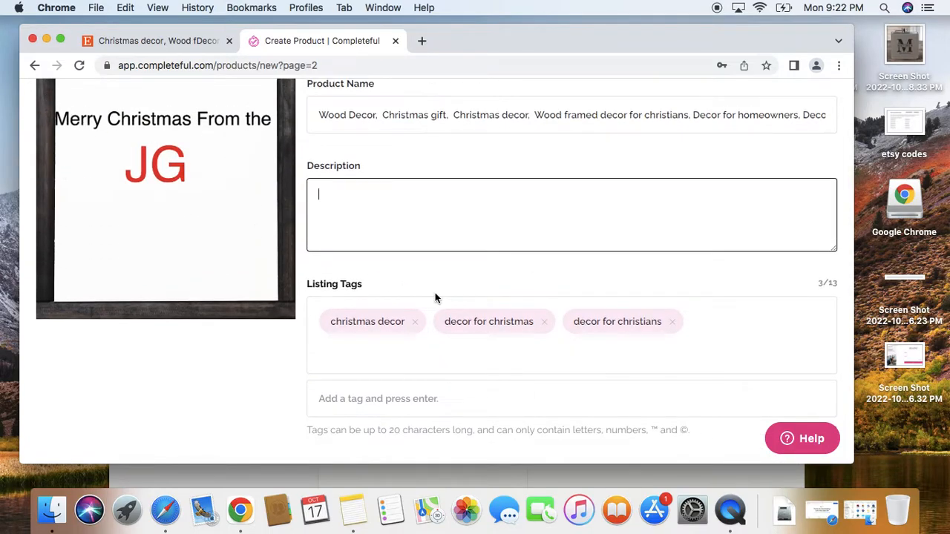
Browse the Etsy category suggestions and clear the Accessories text from the category search.
scroll(434, 298, down, 6)
click(408, 256)
scroll(378, 300, down, 3)
scroll(377, 299, down, 10)
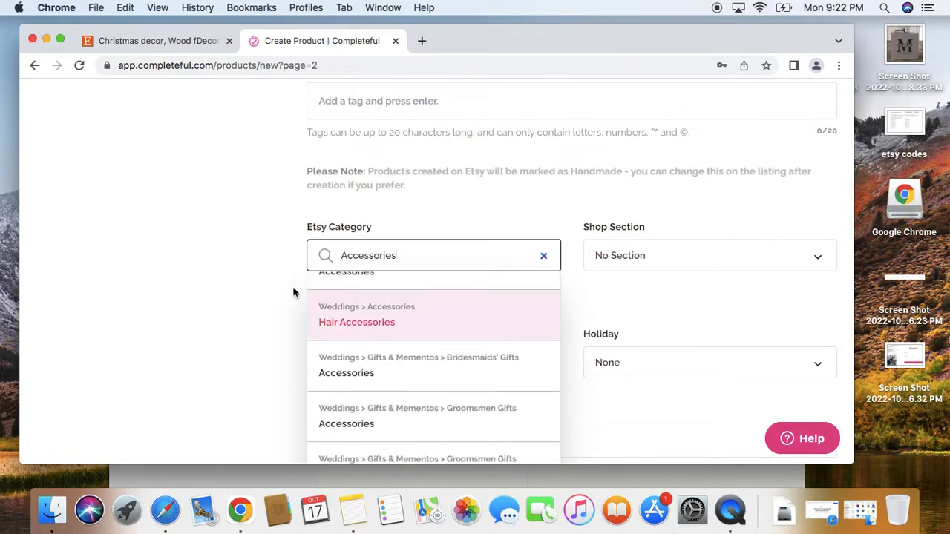
scroll(250, 278, down, 5)
scroll(251, 279, up, 3)
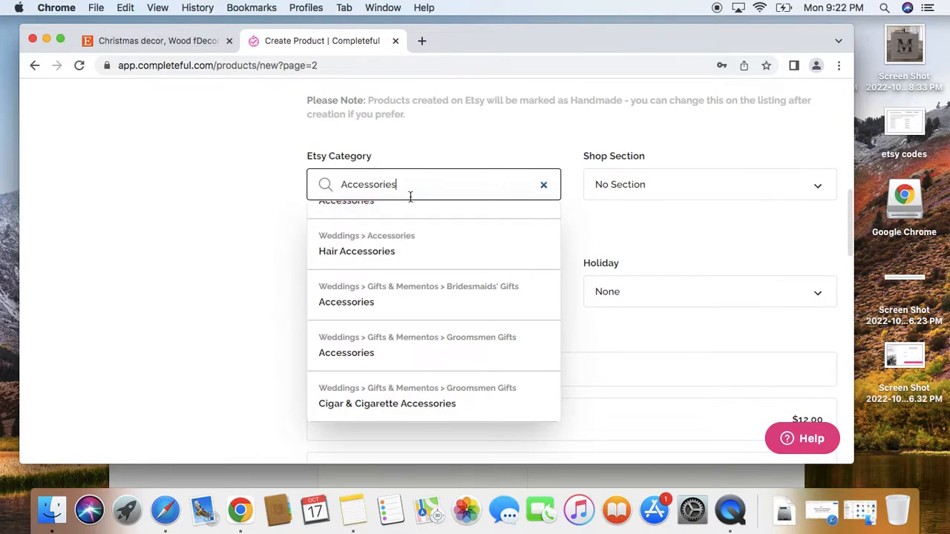
key(BackSpace)
key(BackSpace)
key(BackSpace)
key(BackSpace)
key(BackSpace)
key(BackSpace)
key(BackSpace)
key(BackSpace)
key(BackSpace)
key(BackSpace)
key(BackSpace)
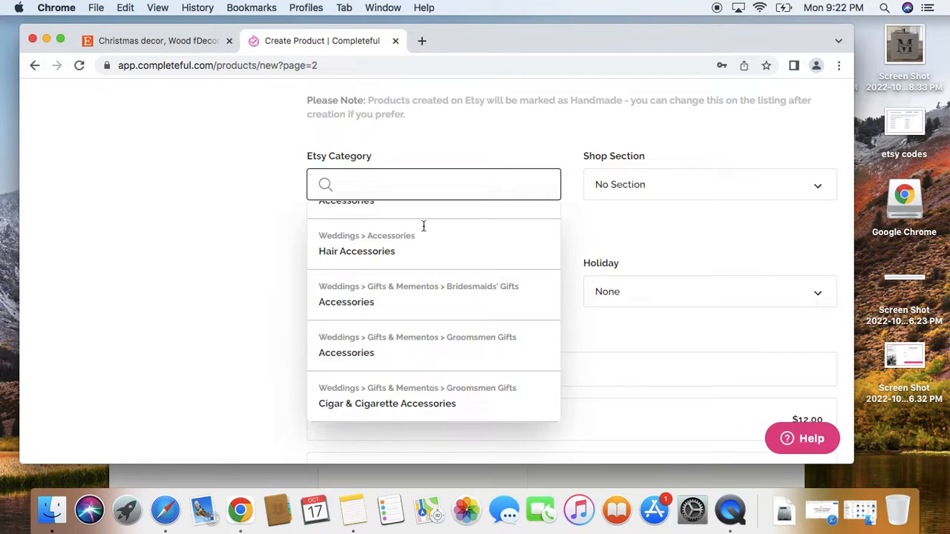
Close the category suggestions and review the form's fields from the product name down to the price section.
scroll(443, 152, down, 2)
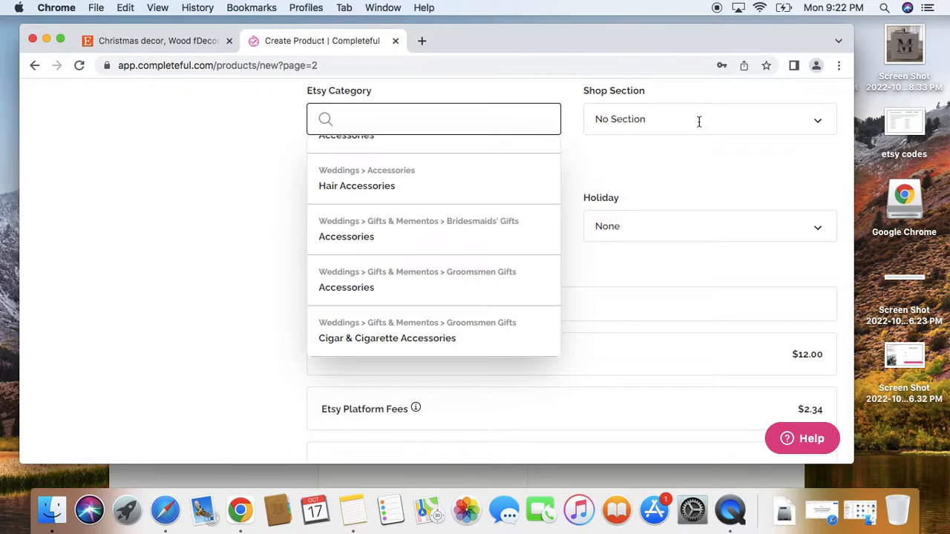
scroll(699, 121, down, 15)
scroll(406, 356, up, 5)
scroll(405, 356, up, 15)
click(439, 354)
scroll(443, 359, down, 1)
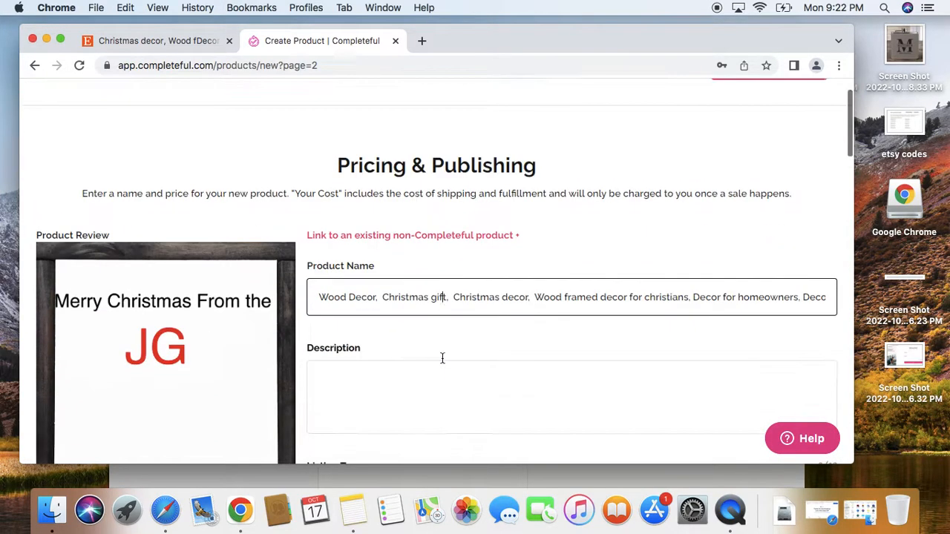
scroll(442, 359, down, 10)
scroll(441, 357, up, 4)
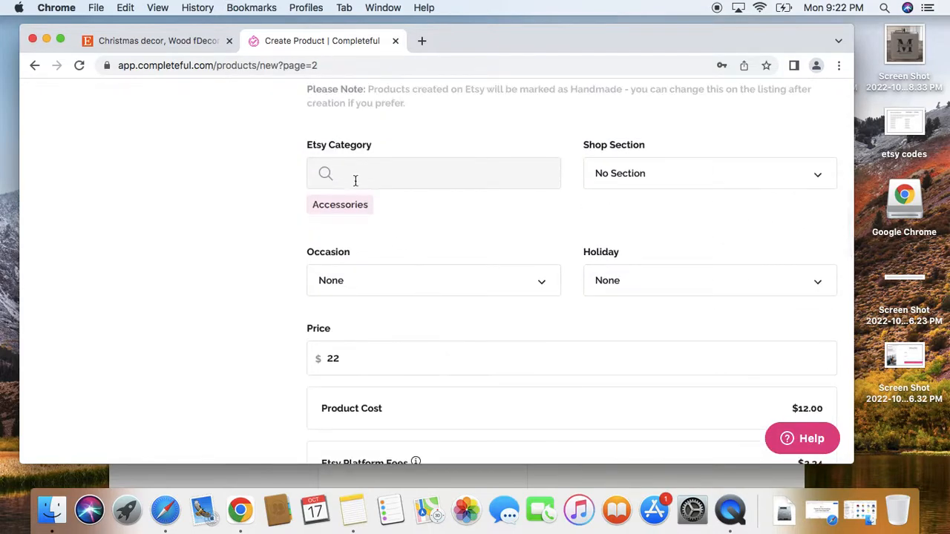
Search the Etsy categories for "decor" and browse the suggestions under Home & Living without choosing one.
click(351, 175)
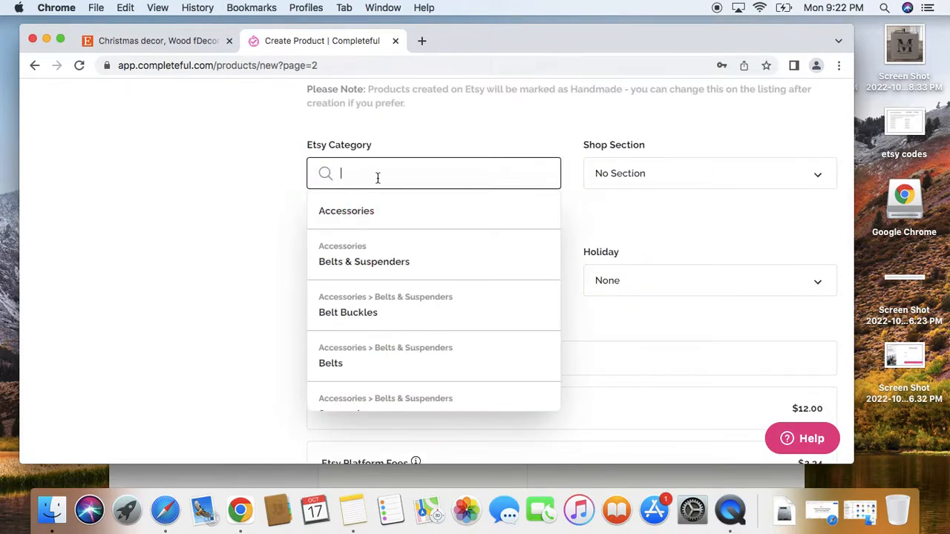
text(deocr)
text(or)
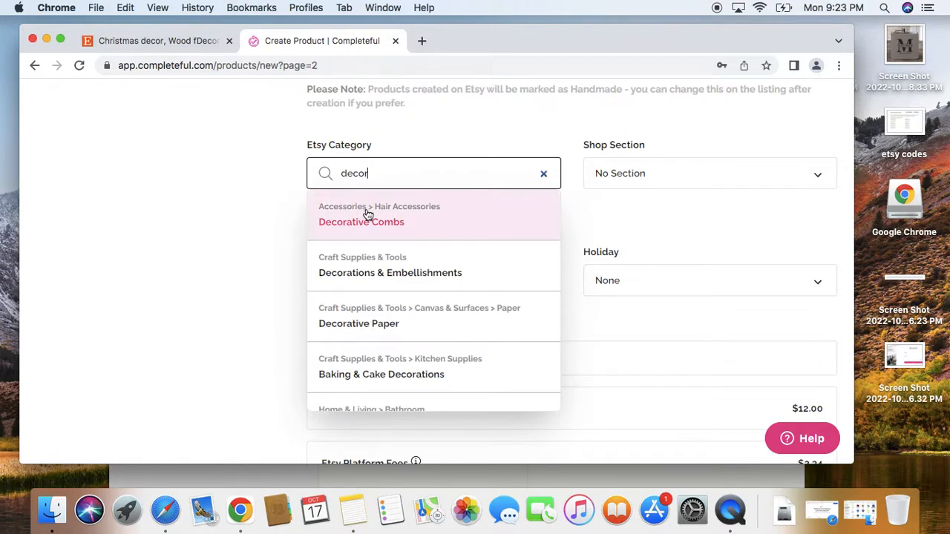
scroll(403, 235, down, 2)
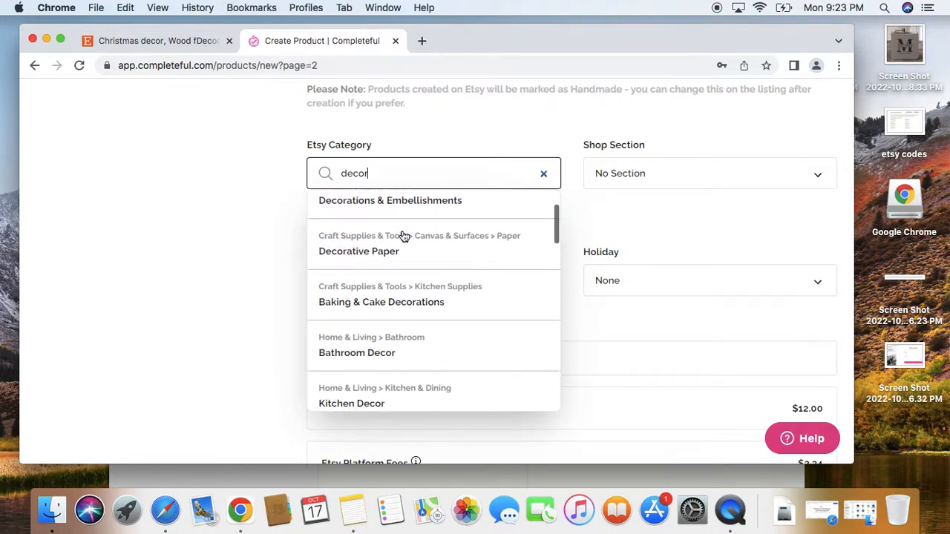
scroll(403, 236, down, 1)
scroll(366, 305, down, 1)
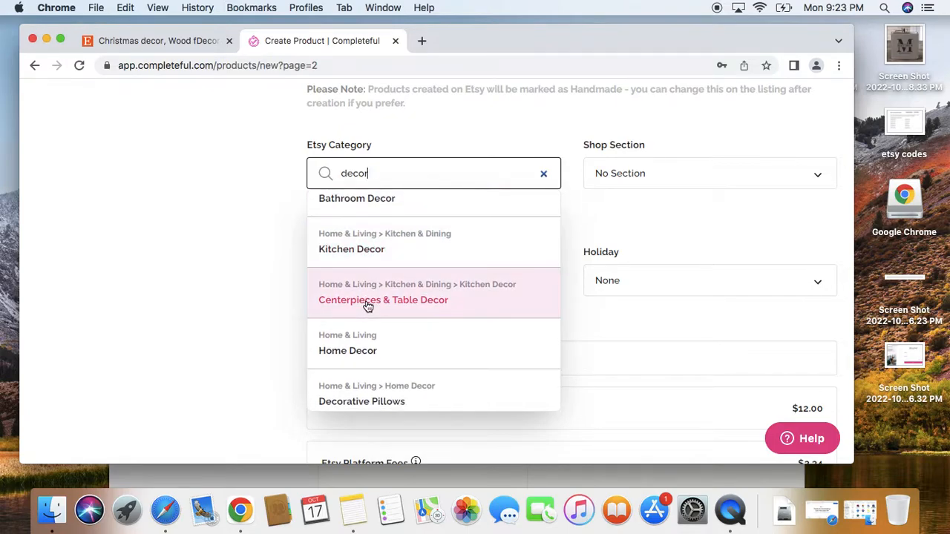
scroll(367, 306, down, 1)
scroll(400, 316, up, 1)
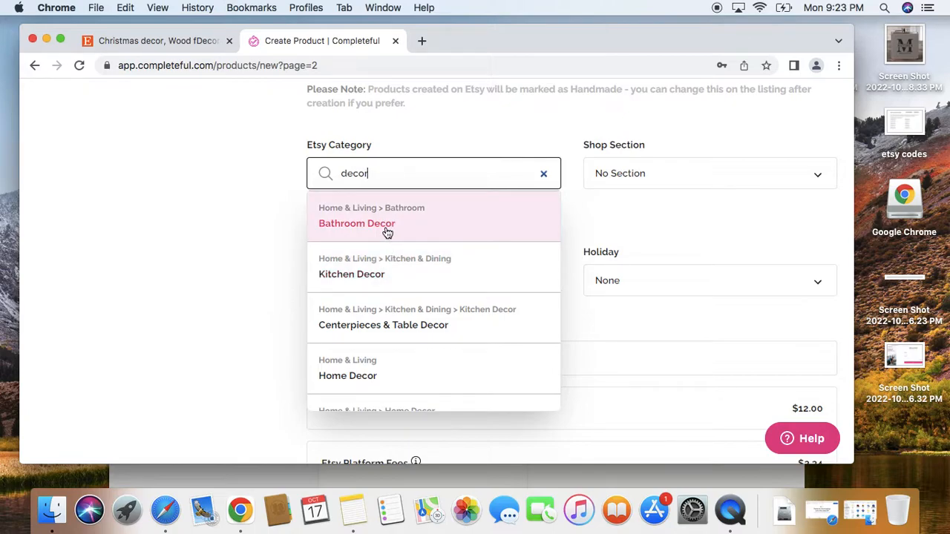
scroll(405, 313, down, 2)
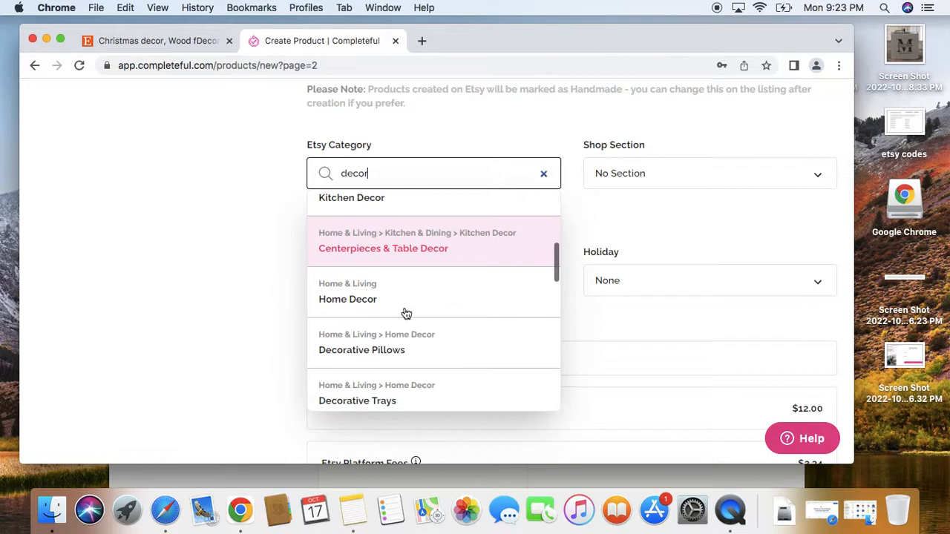
scroll(406, 314, down, 2)
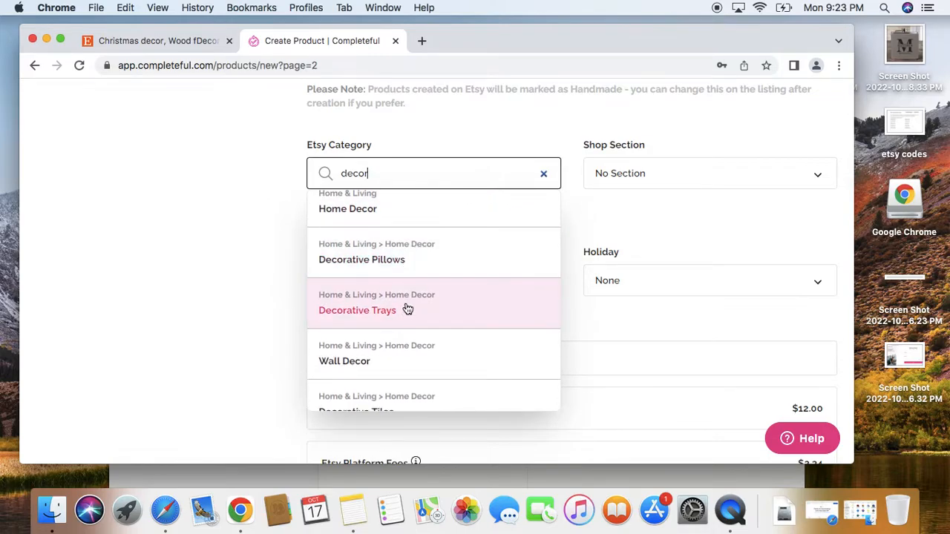
scroll(414, 289, down, 1)
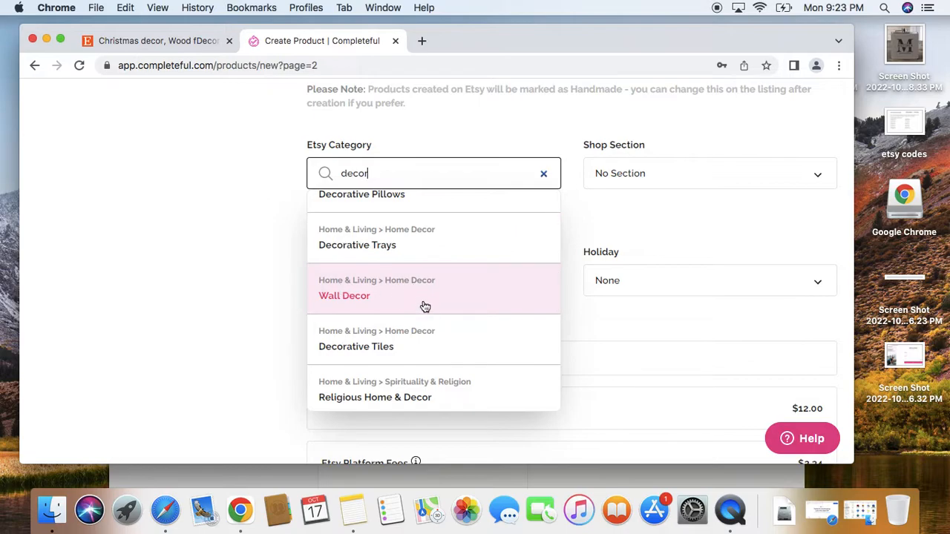
click(645, 222)
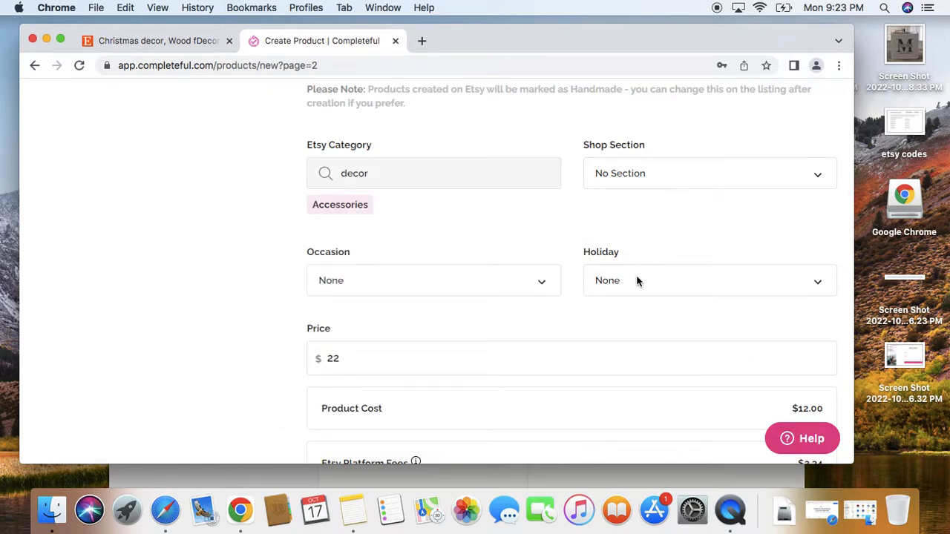
Set the Holiday to Christmas and check the Occasion options, leaving Occasion at None.
scroll(636, 279, up, 10)
scroll(637, 279, down, 2)
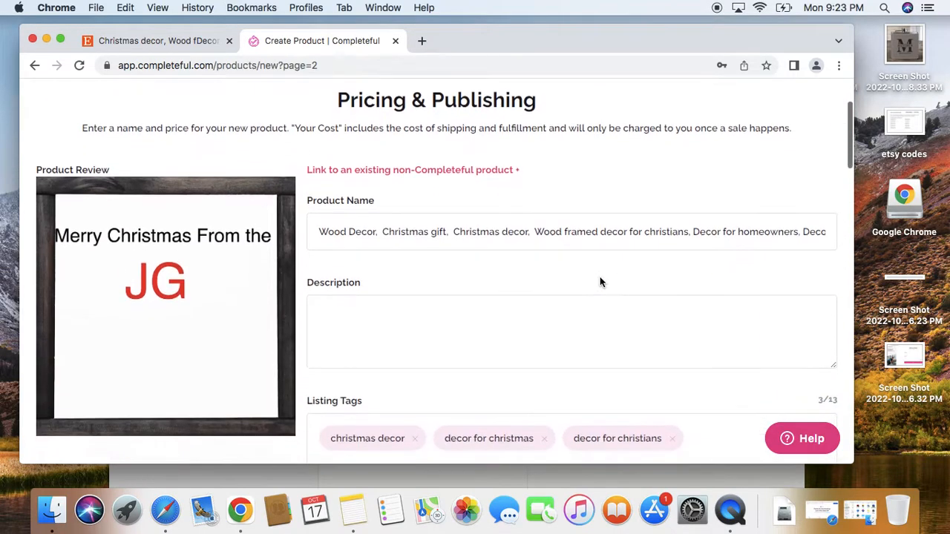
scroll(502, 271, down, 10)
click(662, 219)
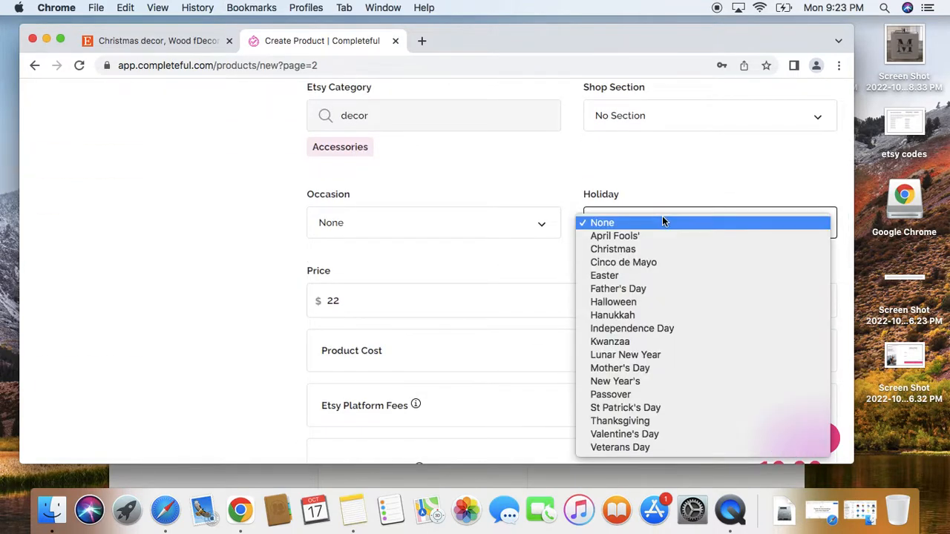
click(614, 249)
scroll(601, 179, down, 2)
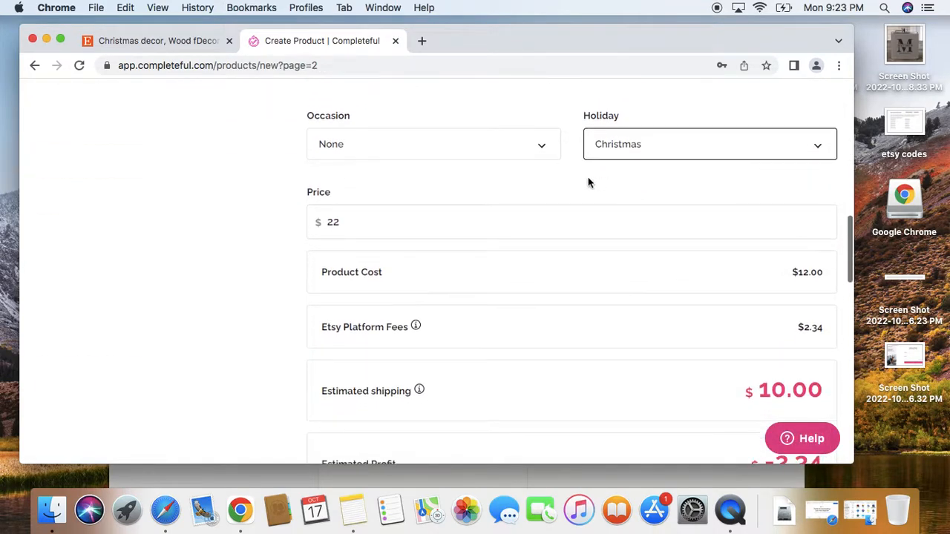
click(525, 146)
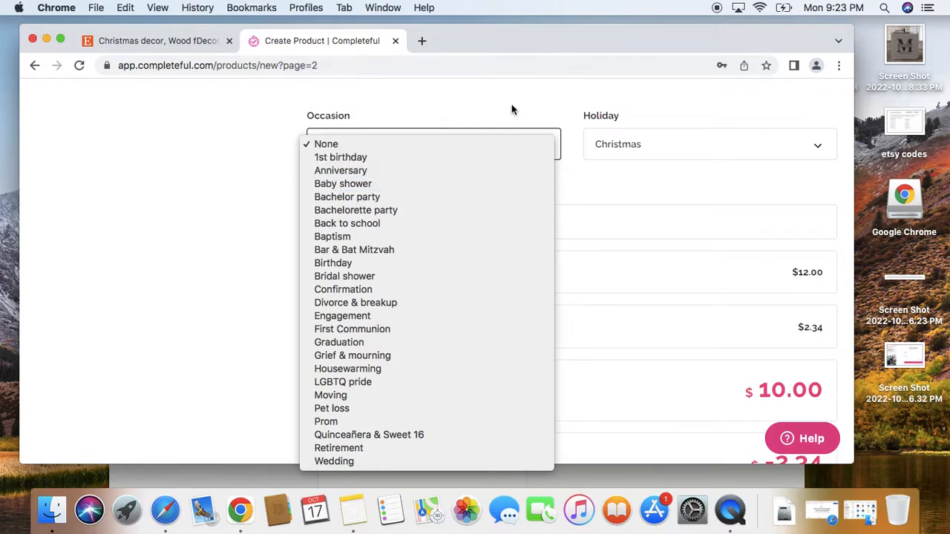
click(206, 206)
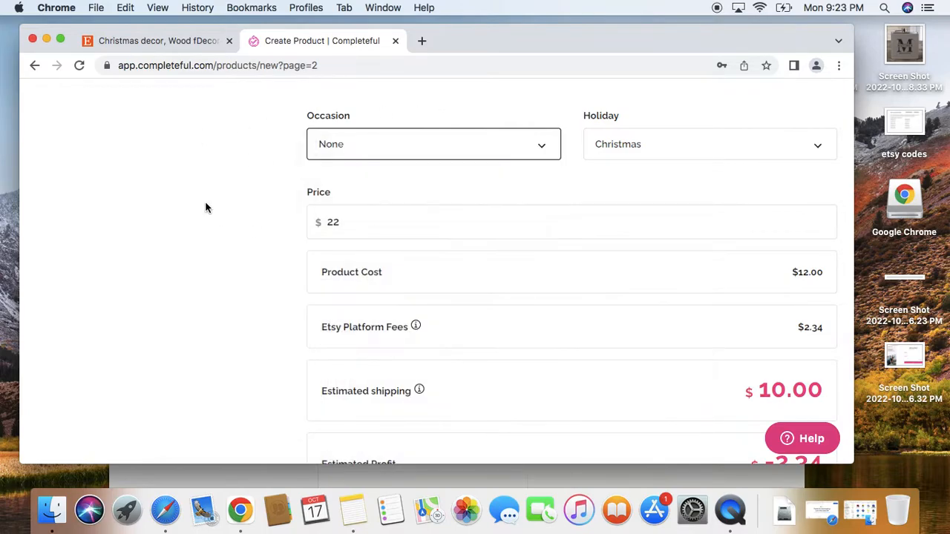
Highlight the product cost and the Etsy platform fees in the pricing breakdown.
scroll(217, 245, down, 2)
click(508, 207)
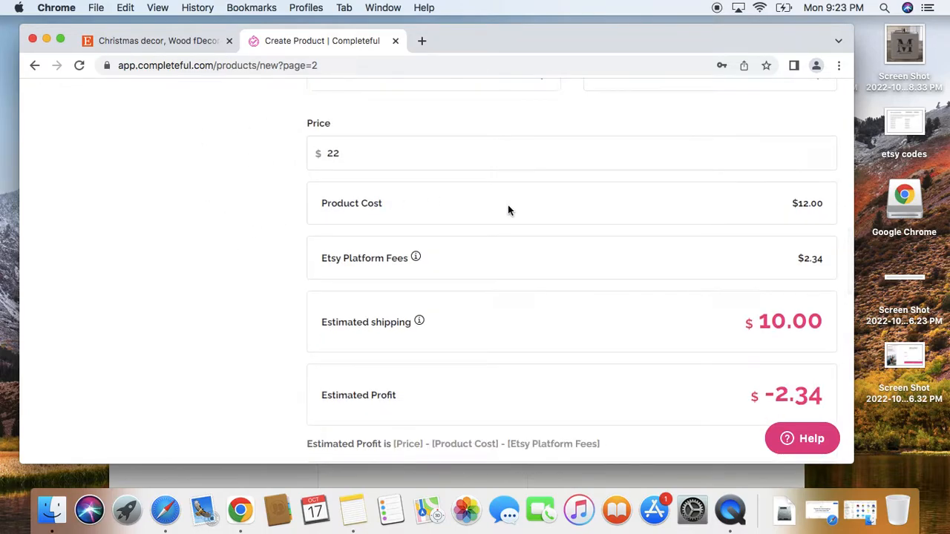
drag(792, 203, 827, 210)
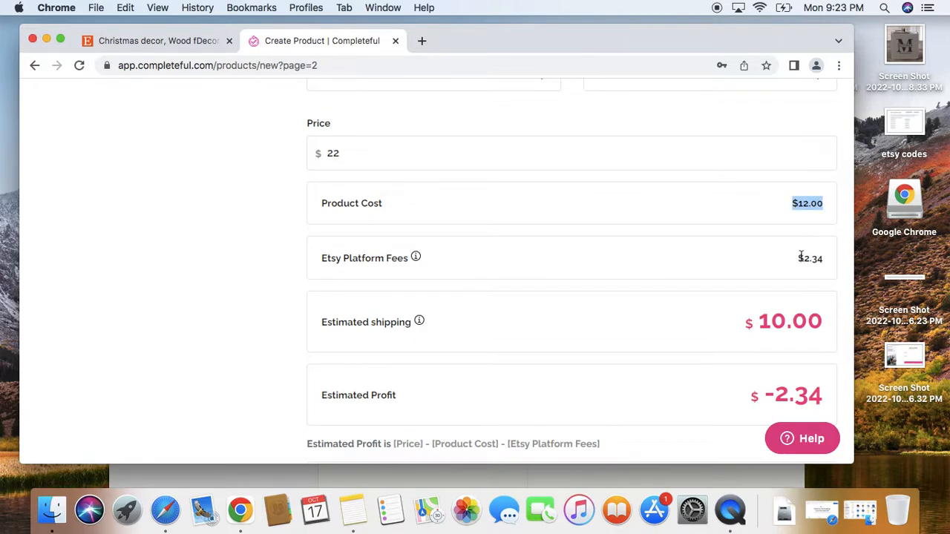
drag(803, 258, 825, 260)
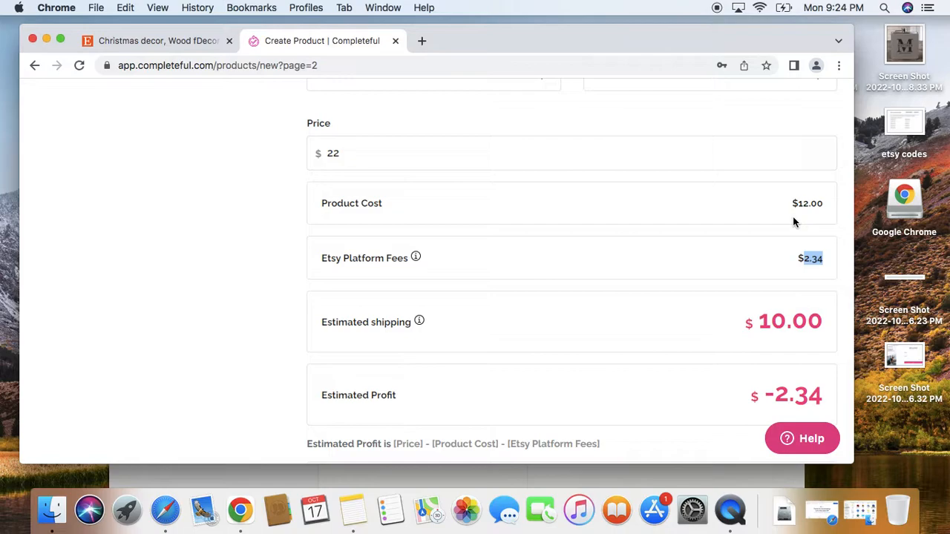
scroll(704, 234, up, 2)
scroll(703, 233, down, 2)
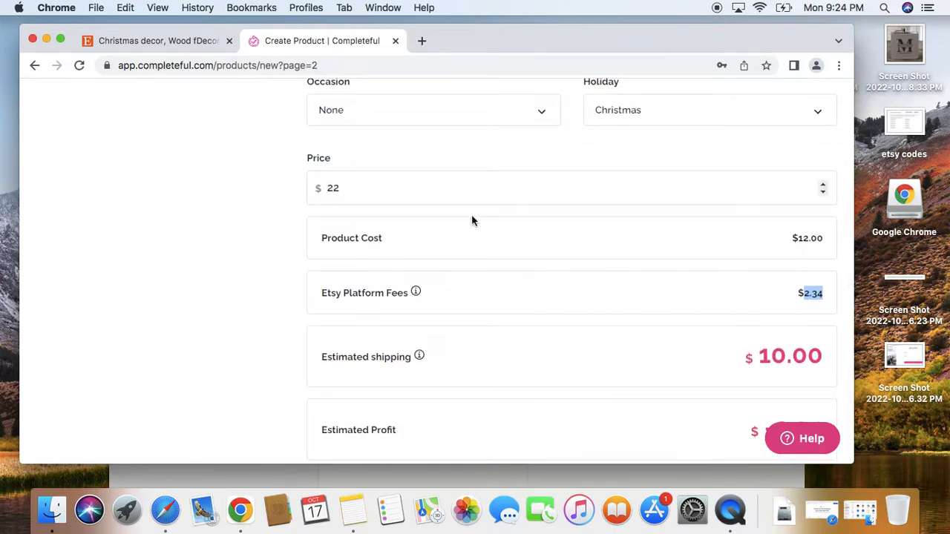
Highlight the product's price value and place the cursor after it.
right_click(828, 241)
key(Escape)
click(392, 193)
double_click(328, 188)
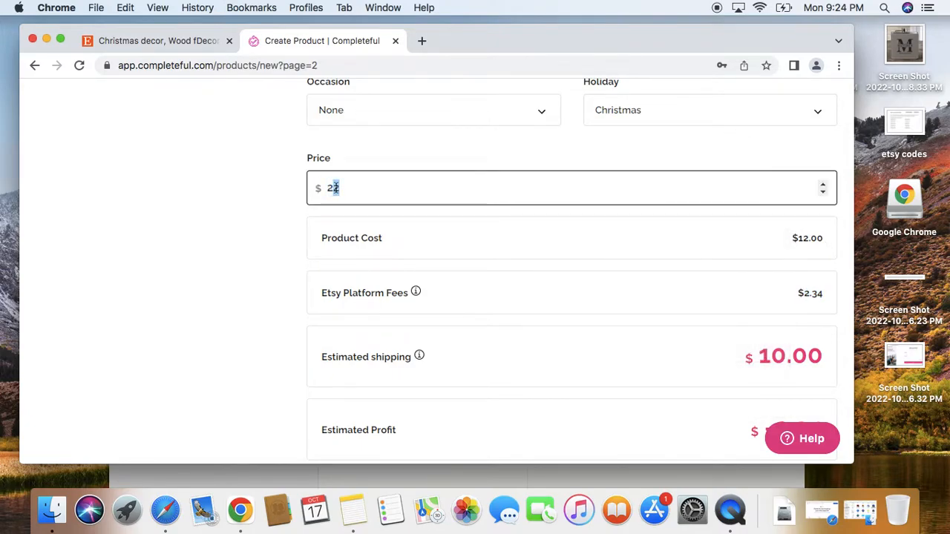
drag(350, 188, 313, 191)
click(353, 186)
scroll(616, 260, down, 1)
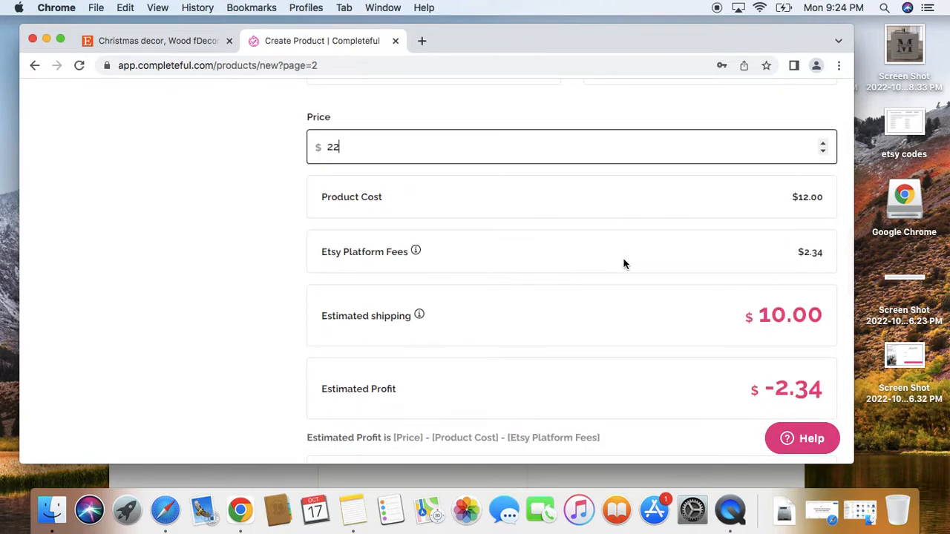
Examine the estimated profit in the pricing breakdown.
scroll(623, 263, down, 1)
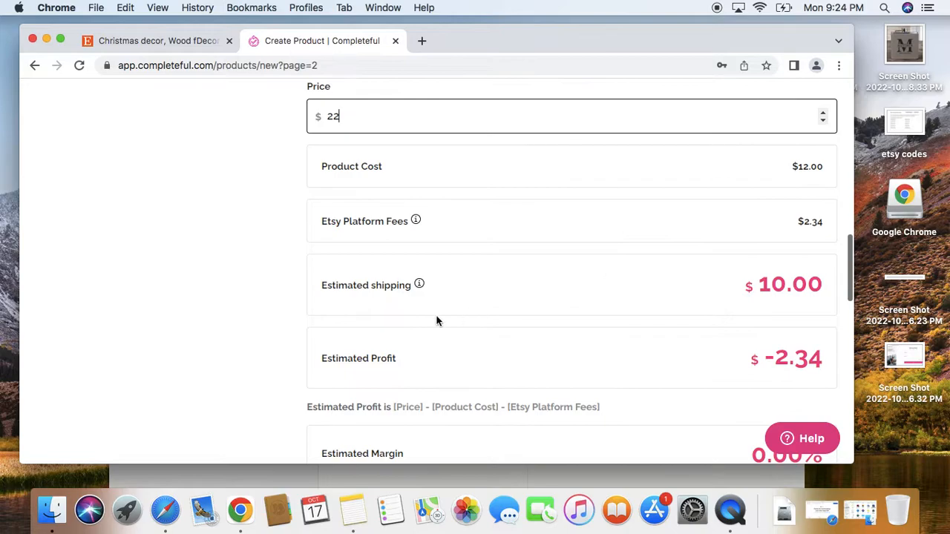
click(521, 367)
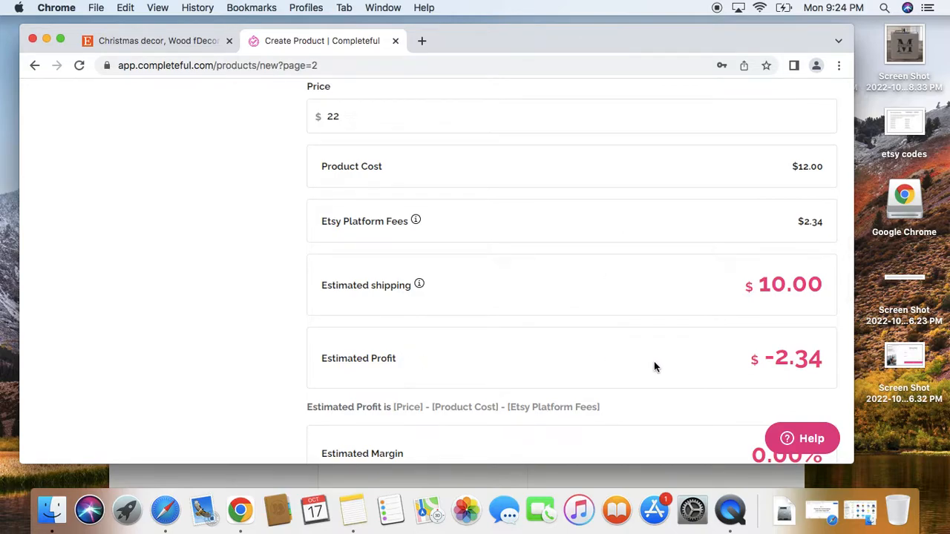
drag(652, 366, 824, 366)
click(672, 356)
scroll(672, 356, up, 1)
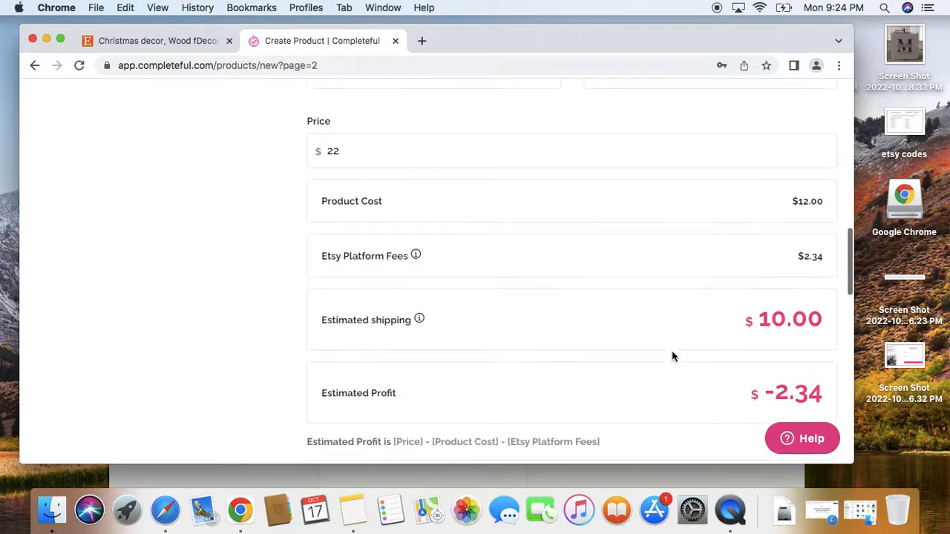
Compare the price with the highlighted product cost and estimated shipping, and check the estimated profit and margin.
click(360, 158)
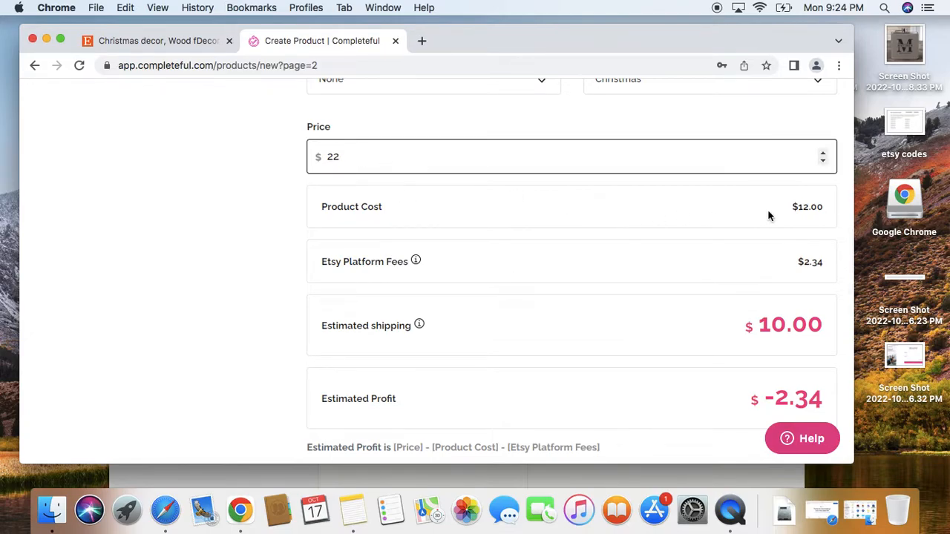
drag(793, 210, 834, 213)
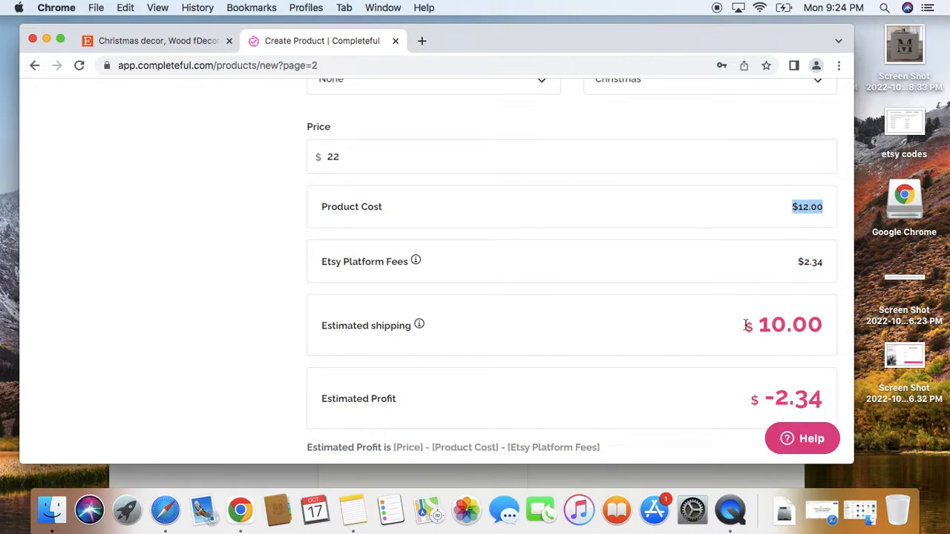
click(339, 333)
drag(338, 333, 809, 335)
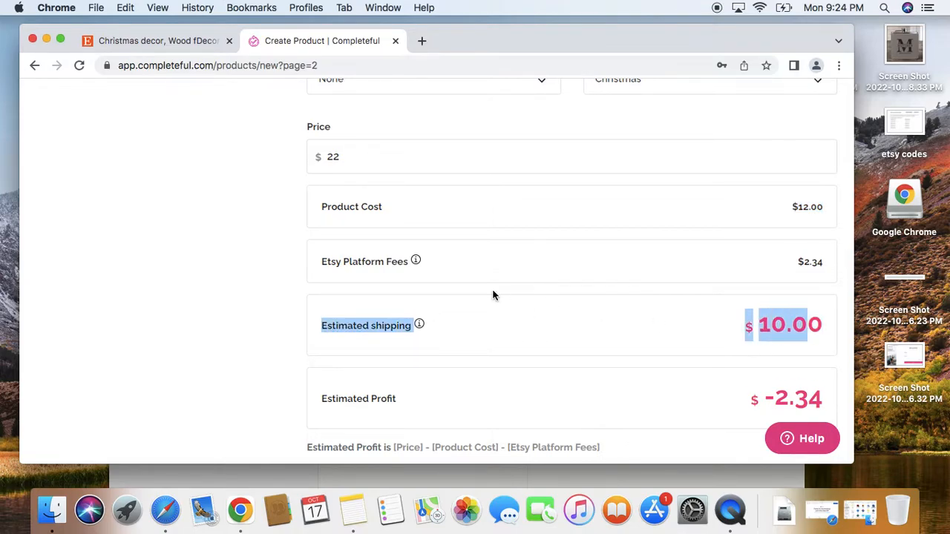
click(251, 262)
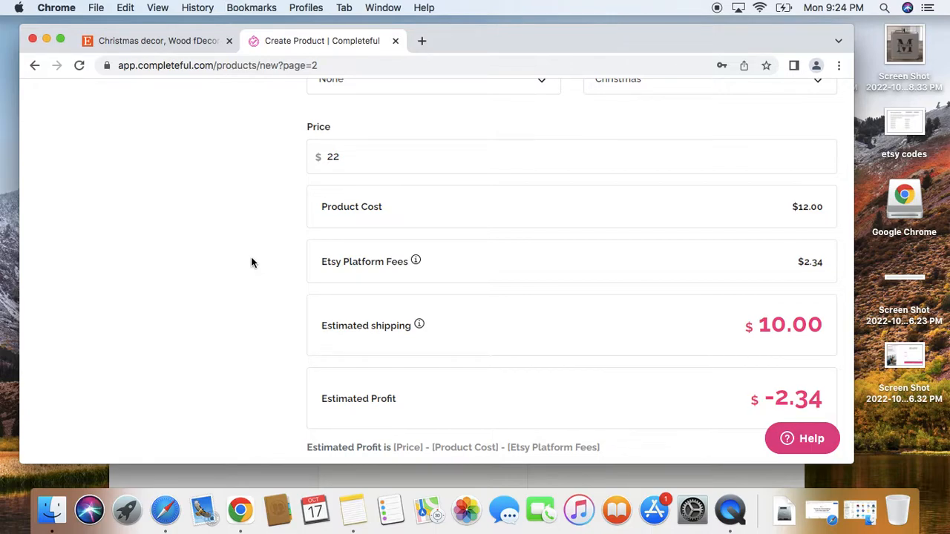
scroll(251, 262, down, 3)
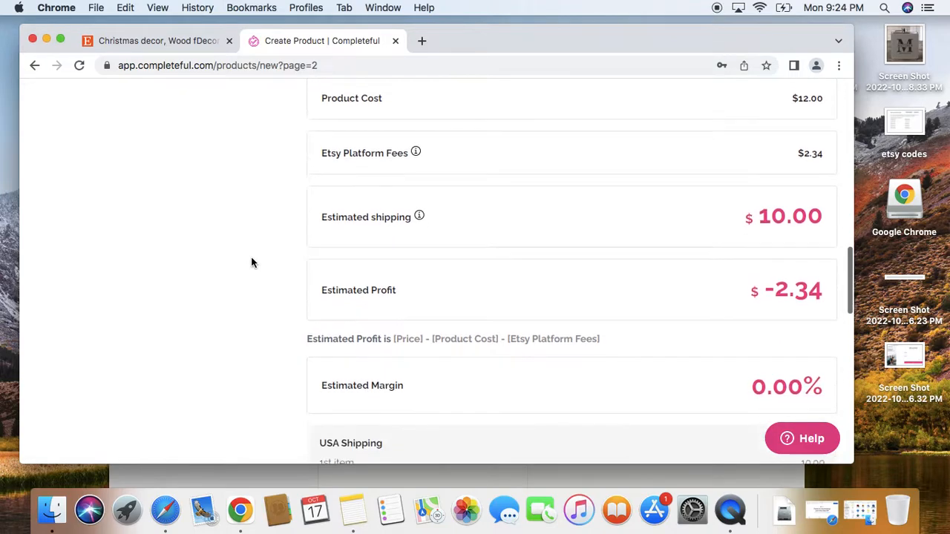
scroll(250, 262, down, 1)
scroll(250, 267, up, 2)
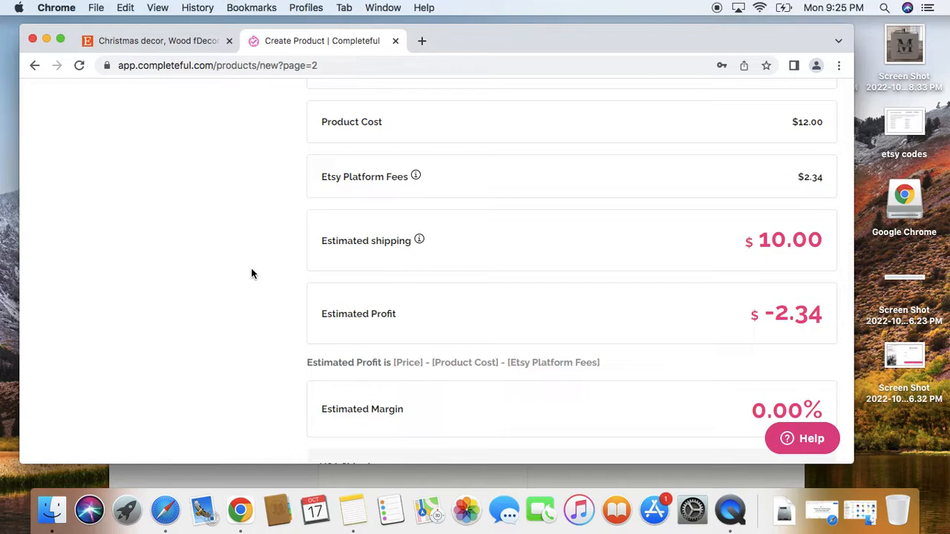
Read the note on the estimated shipping and highlight the product's price and the estimated shipping amount.
scroll(251, 272, up, 2)
mouse_move(422, 316)
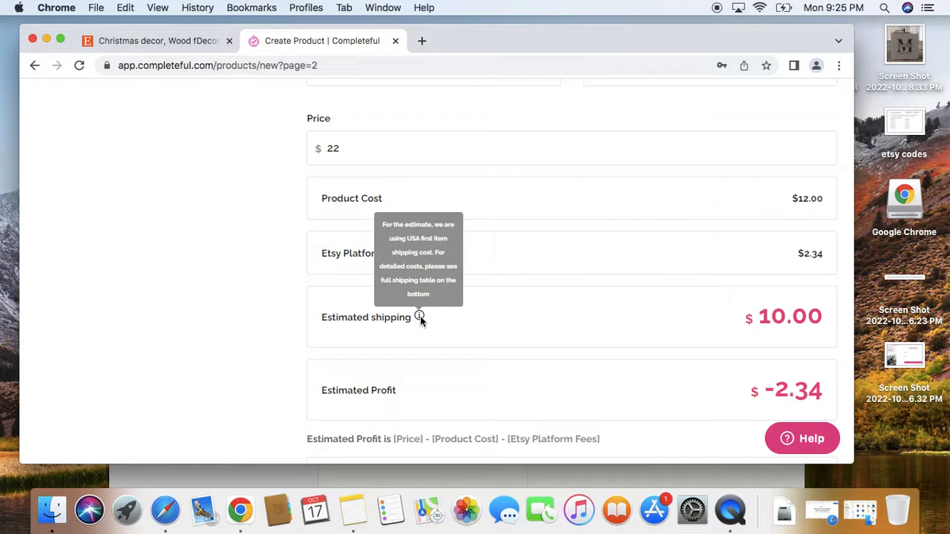
scroll(524, 331, up, 1)
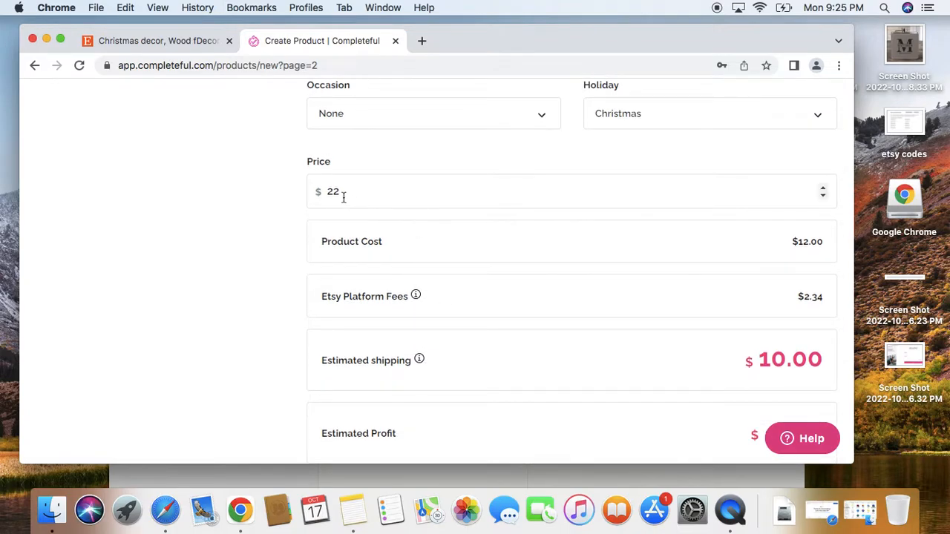
drag(328, 192, 346, 192)
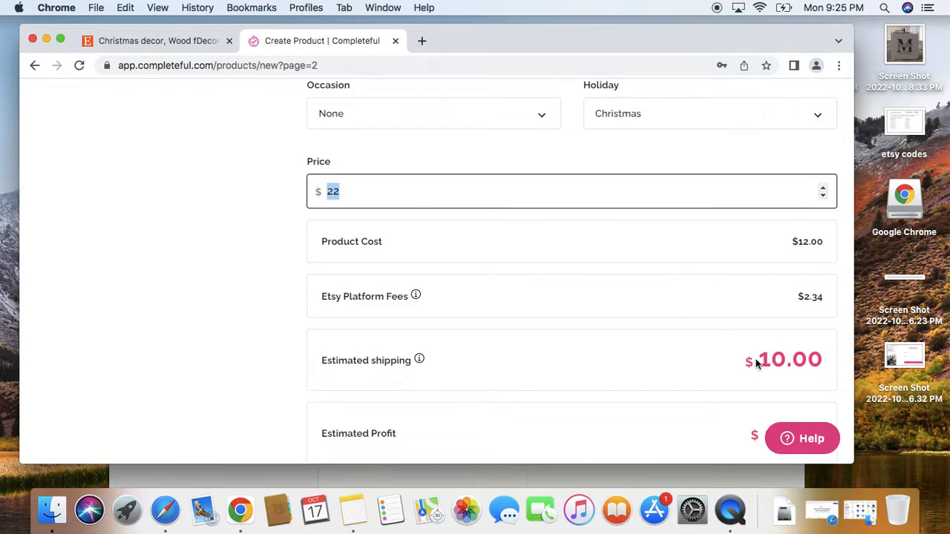
drag(755, 361, 836, 369)
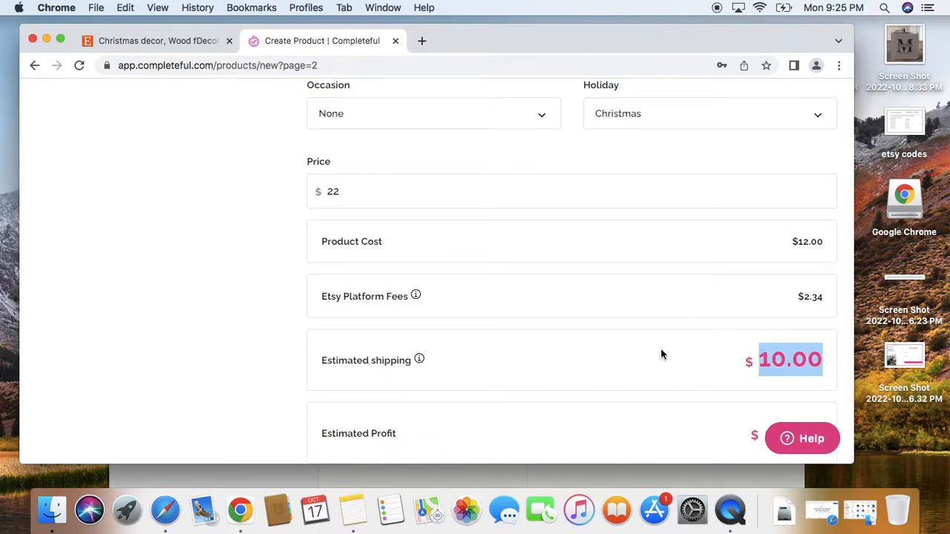
scroll(660, 354, down, 2)
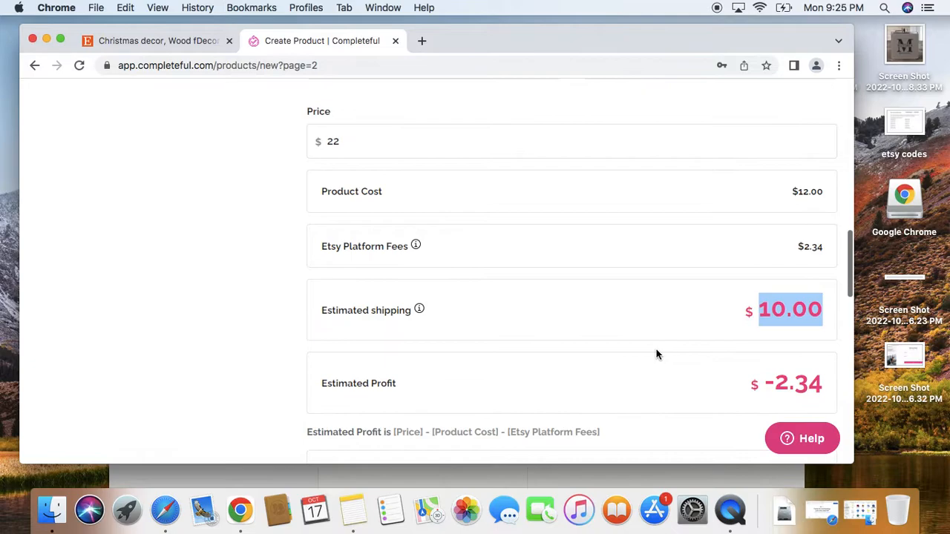
Check the shipping prices option in the Etsy listing form and return to the Completeful product page.
click(173, 43)
scroll(447, 167, down, 20)
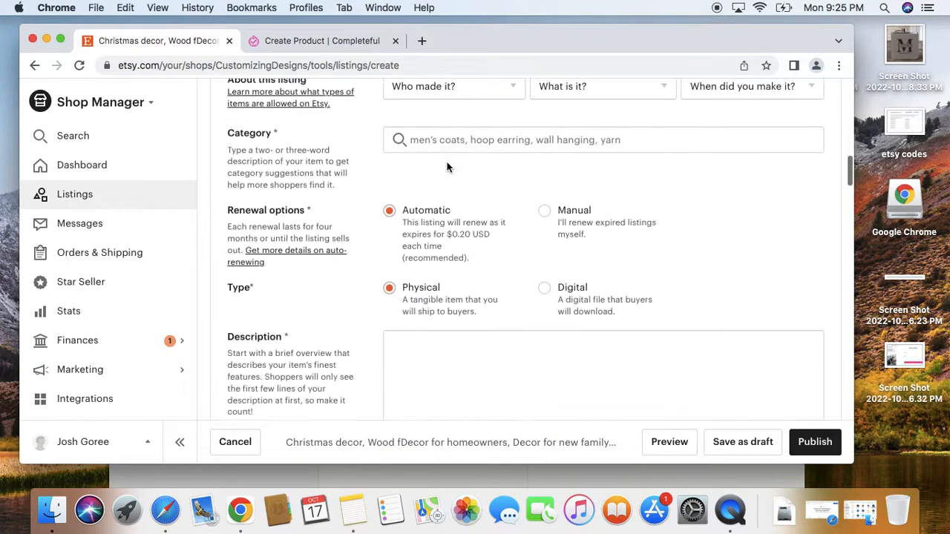
scroll(447, 167, down, 15)
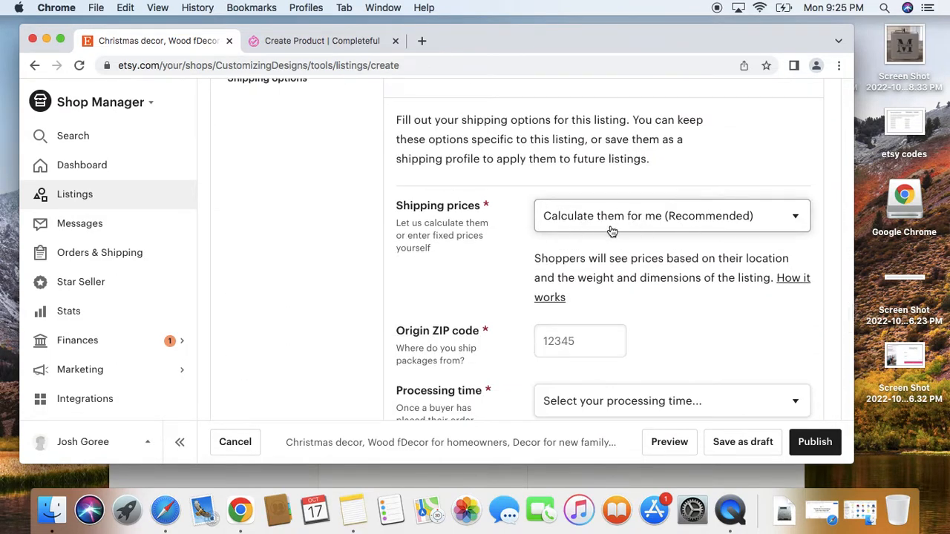
click(306, 42)
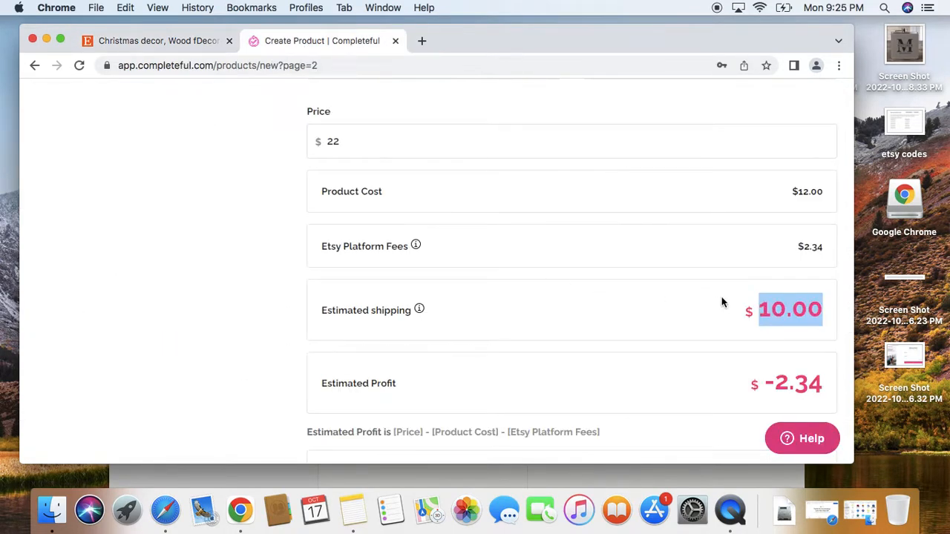
Review the price against the product cost, Etsy fees and shipping, and look over the sign's product preview.
scroll(768, 275, up, 3)
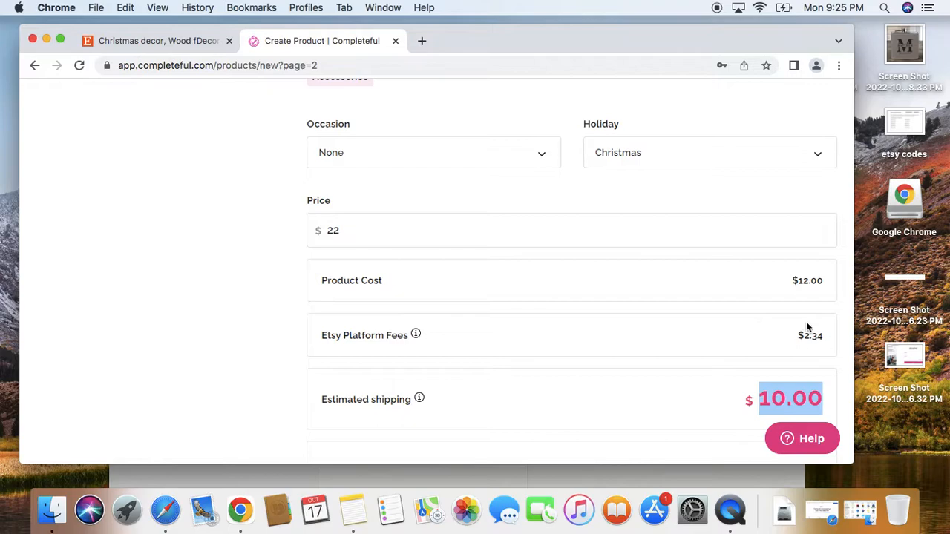
scroll(839, 331, down, 2)
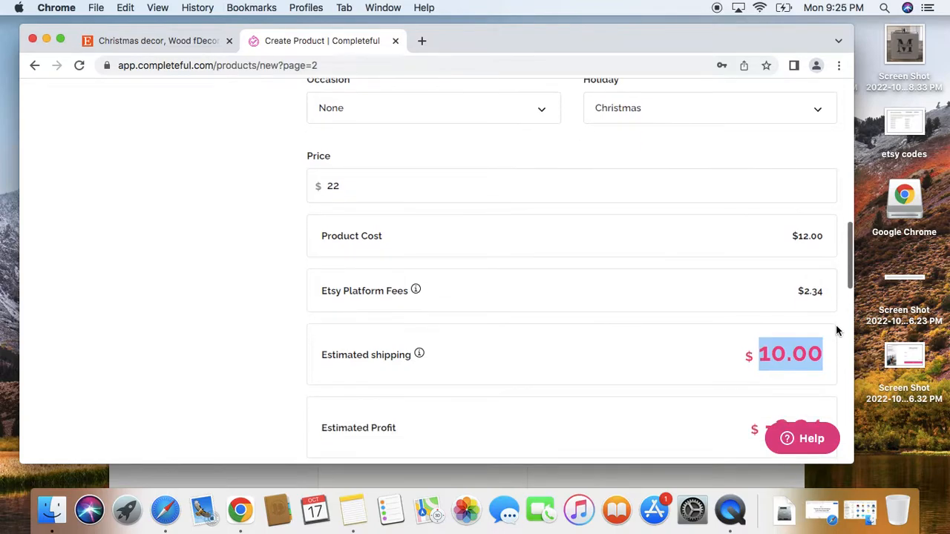
scroll(545, 248, up, 2)
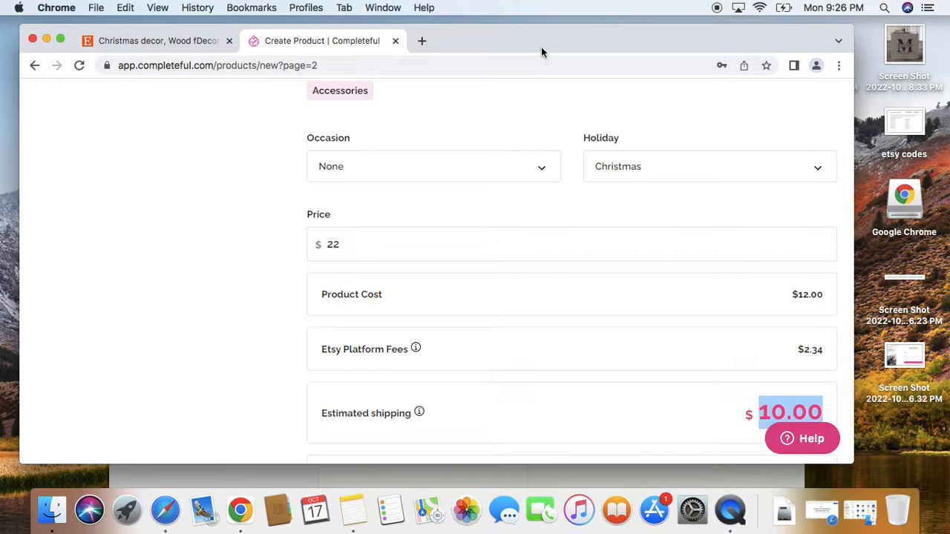
scroll(262, 133, up, 10)
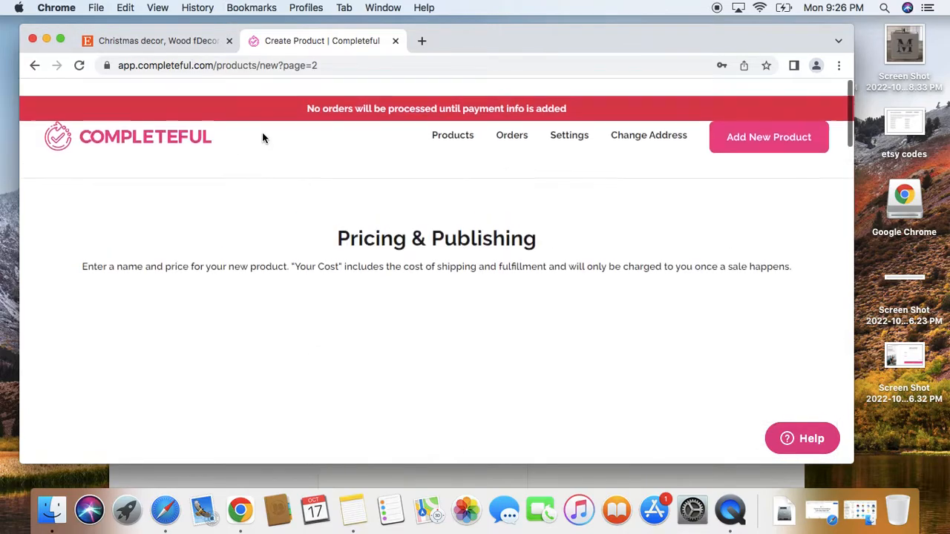
scroll(262, 134, down, 3)
scroll(264, 135, down, 2)
scroll(223, 152, up, 1)
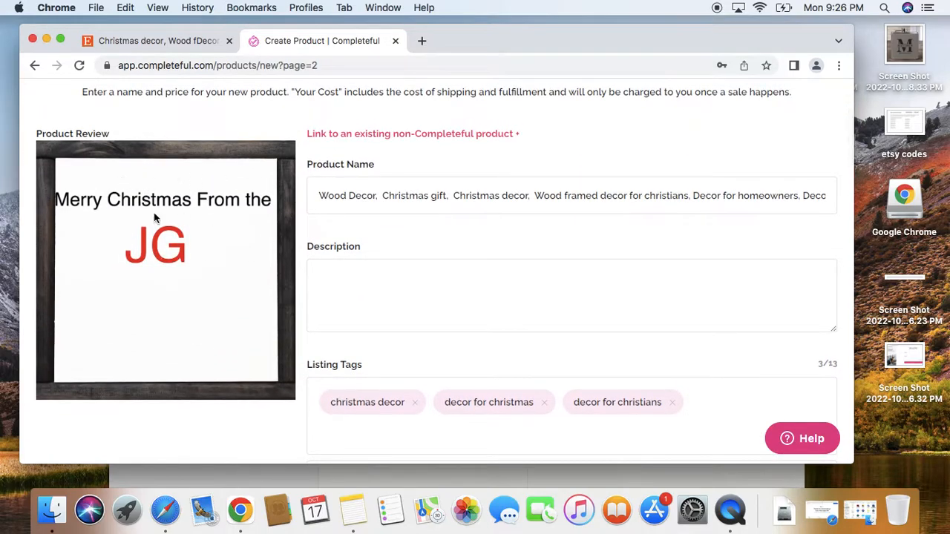
Switch to Etsy and leave the listing form for the Etsy Marketplace home page.
click(177, 43)
scroll(361, 144, up, 20)
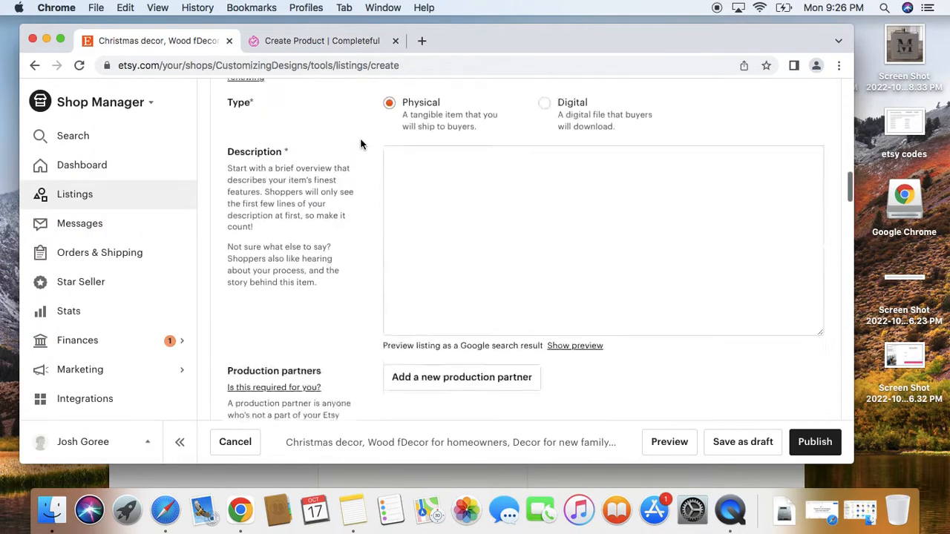
click(88, 105)
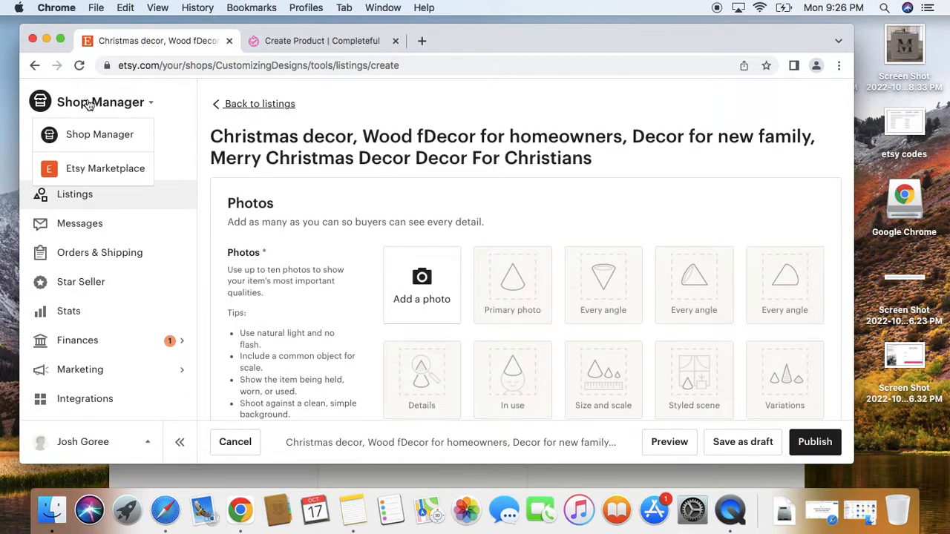
click(94, 168)
click(573, 194)
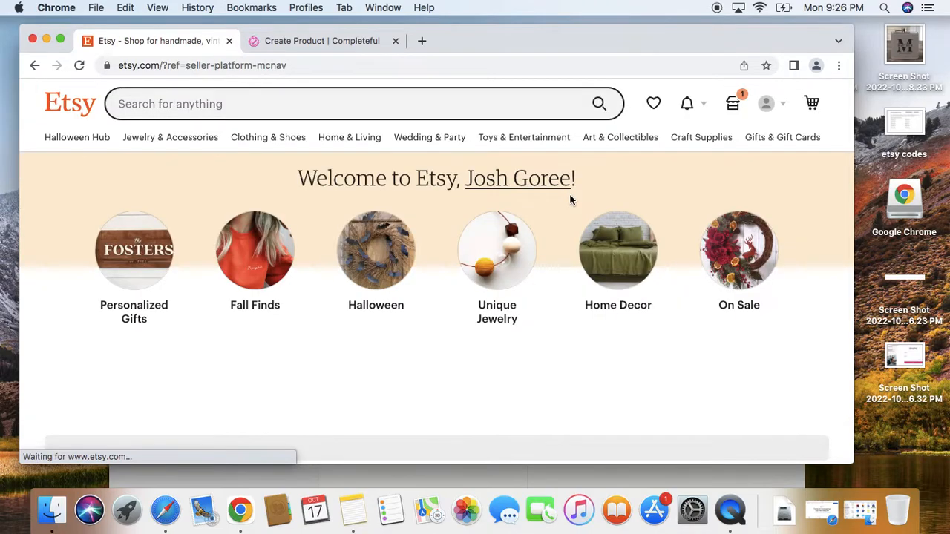
Search the Etsy Marketplace for "kitchen decor wood frame".
click(345, 102)
text(kei)
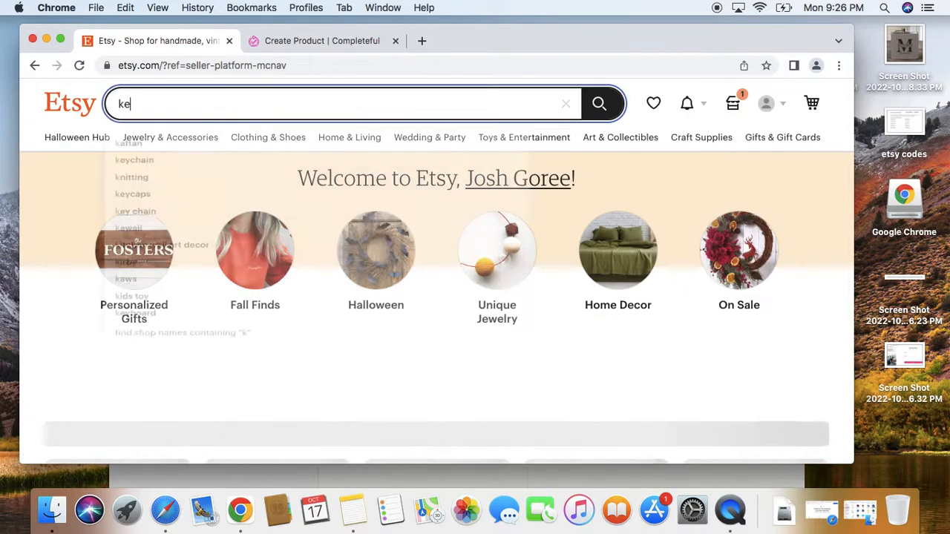
key(BackSpace)
key(BackSpace)
text(itchen )
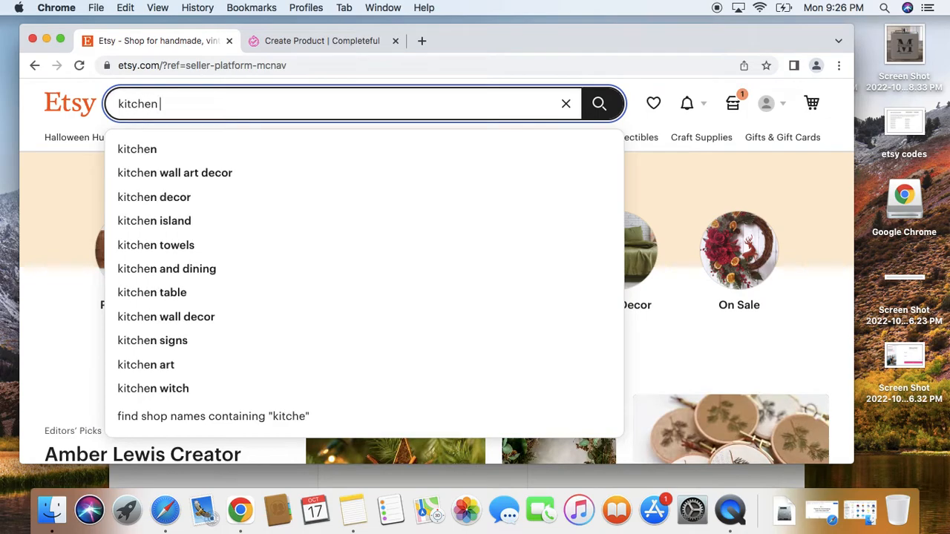
text(decor wood g)
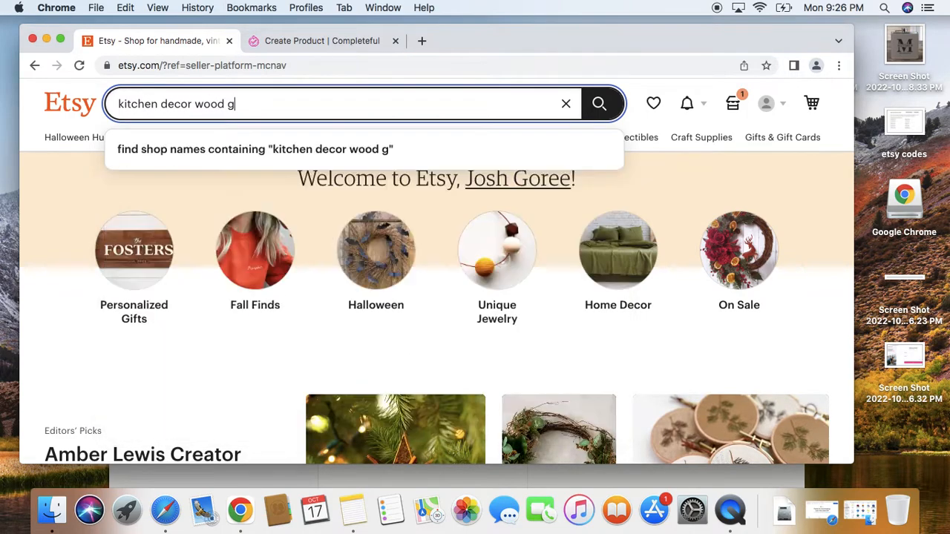
text(rame)
key(Return)
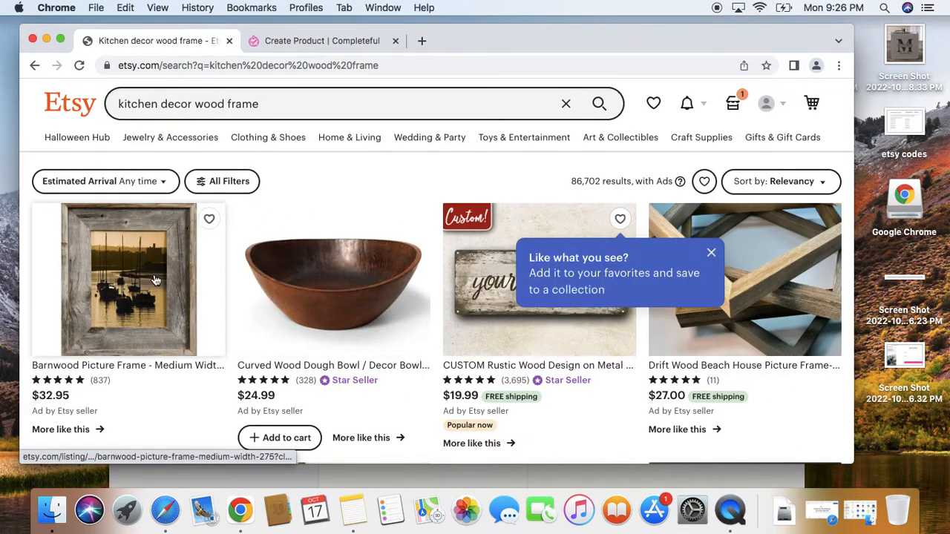
Browse the prices of similar framed products and open the BarnwoodUSA Signature Series rustic picture frame listing.
scroll(156, 280, down, 2)
scroll(155, 280, down, 5)
scroll(352, 259, down, 6)
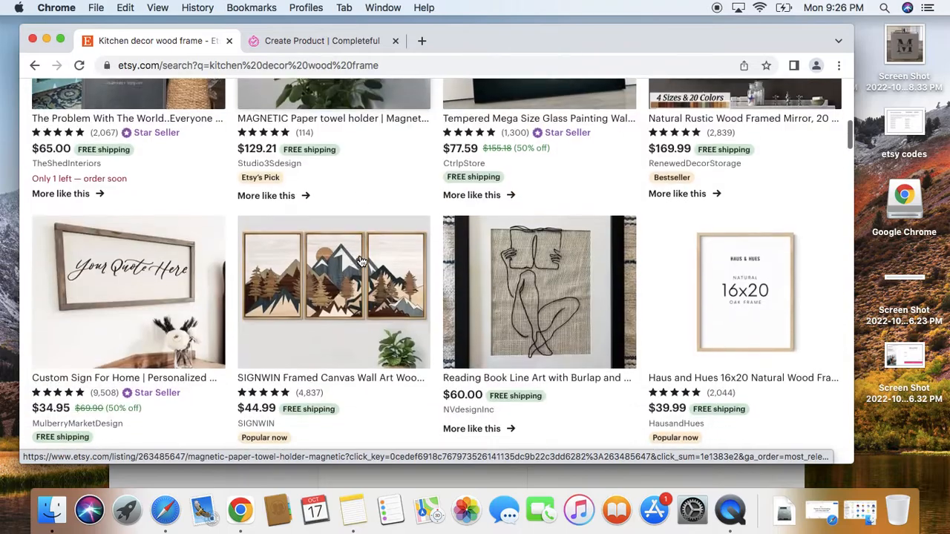
scroll(362, 261, down, 7)
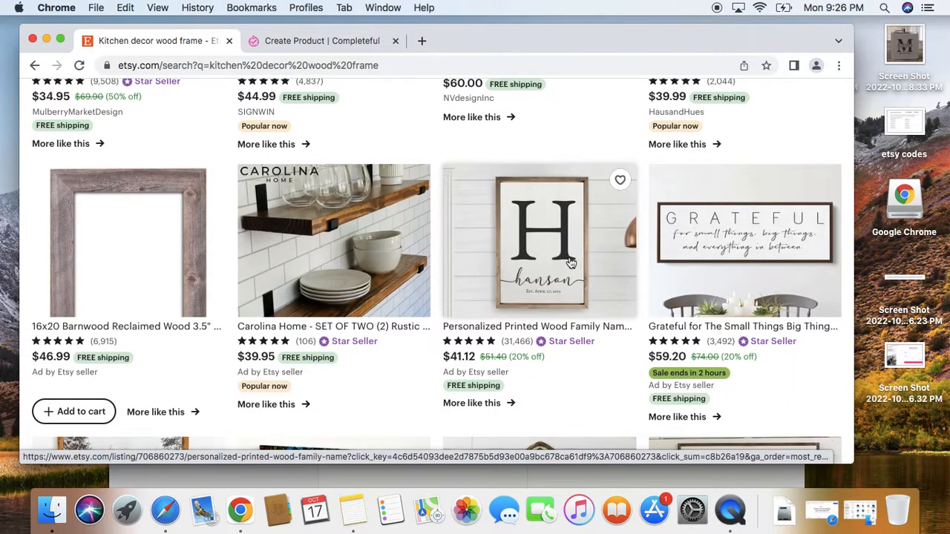
scroll(602, 259, down, 9)
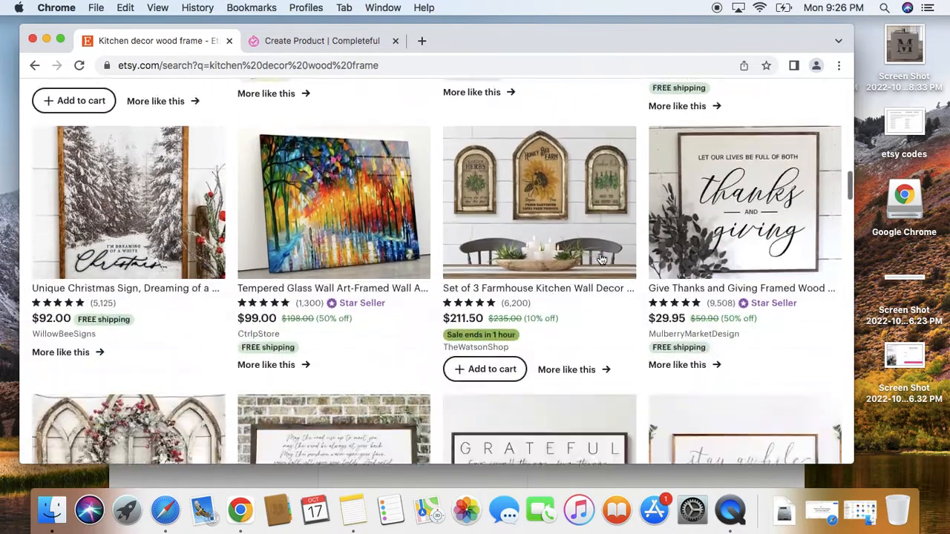
scroll(601, 259, down, 5)
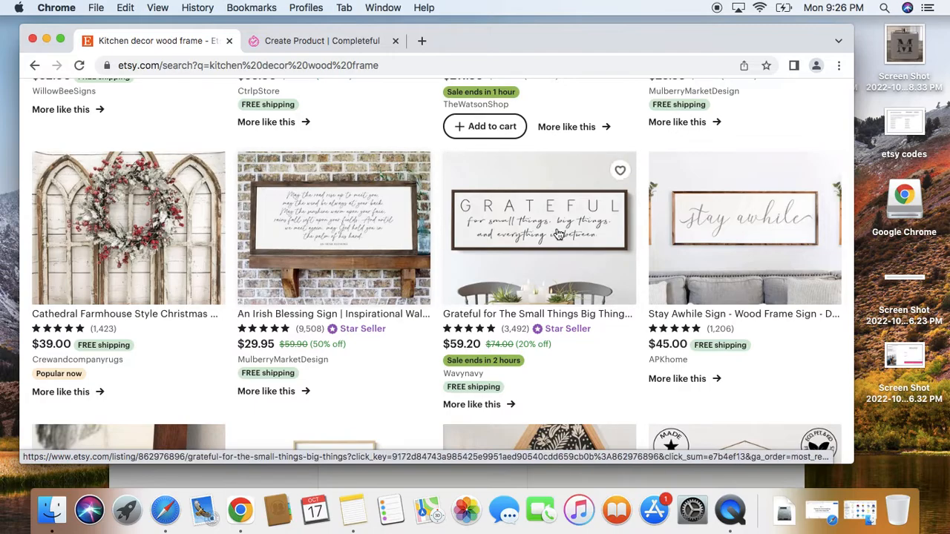
scroll(570, 236, down, 6)
scroll(569, 236, down, 13)
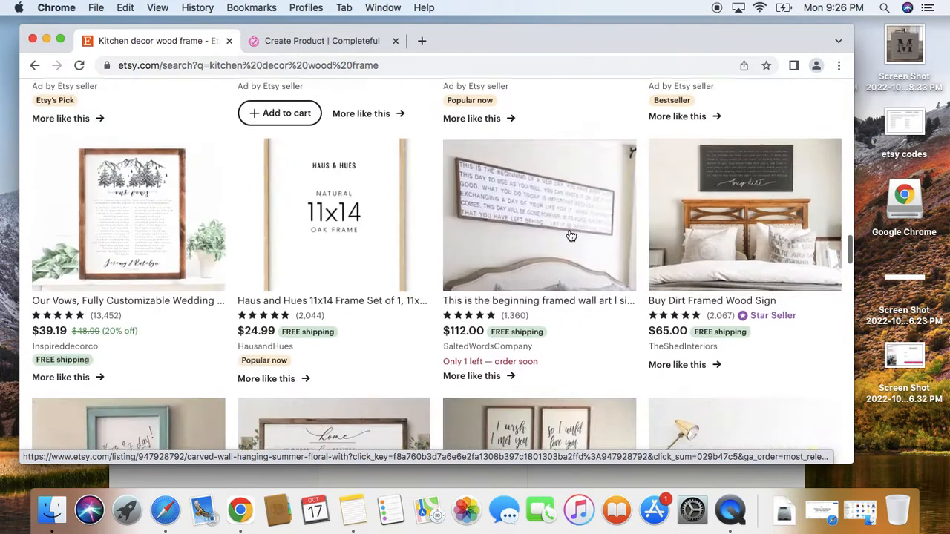
scroll(571, 236, down, 6)
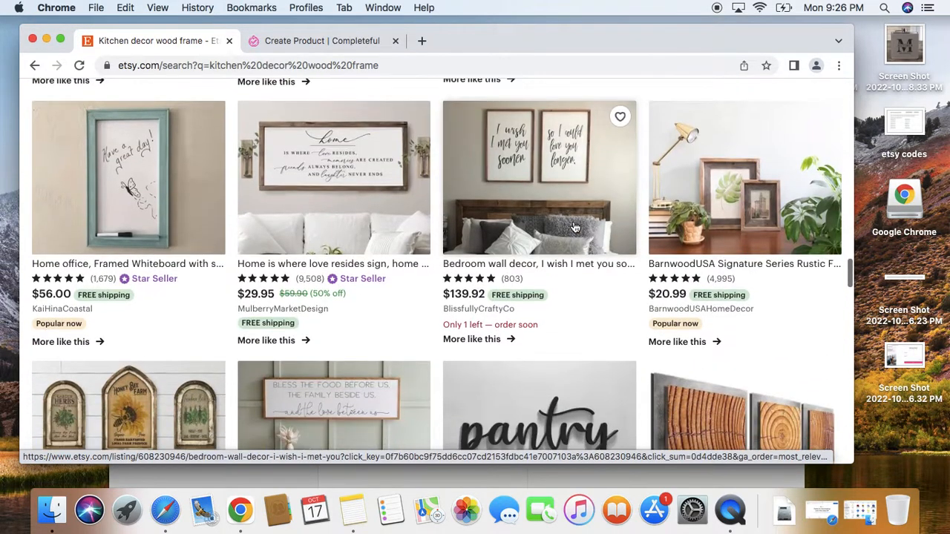
scroll(573, 227, up, 5)
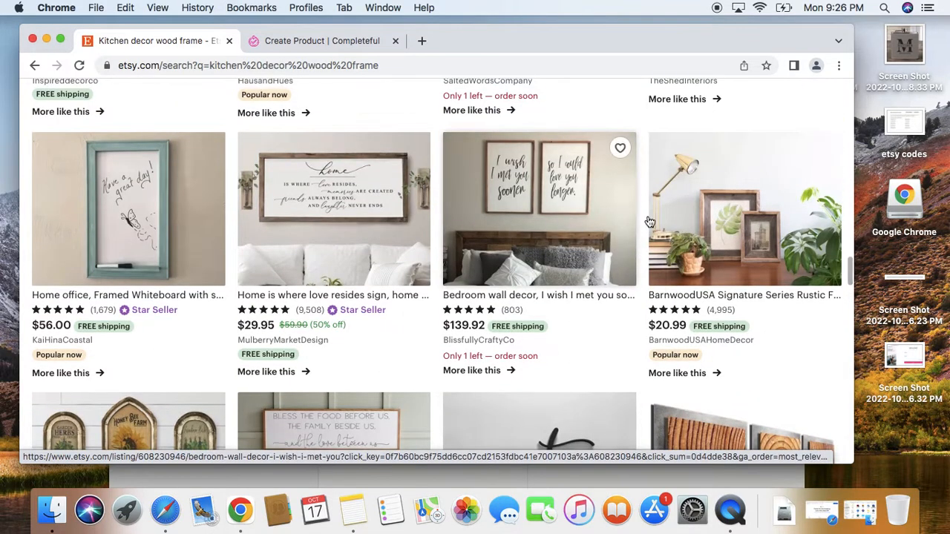
click(695, 219)
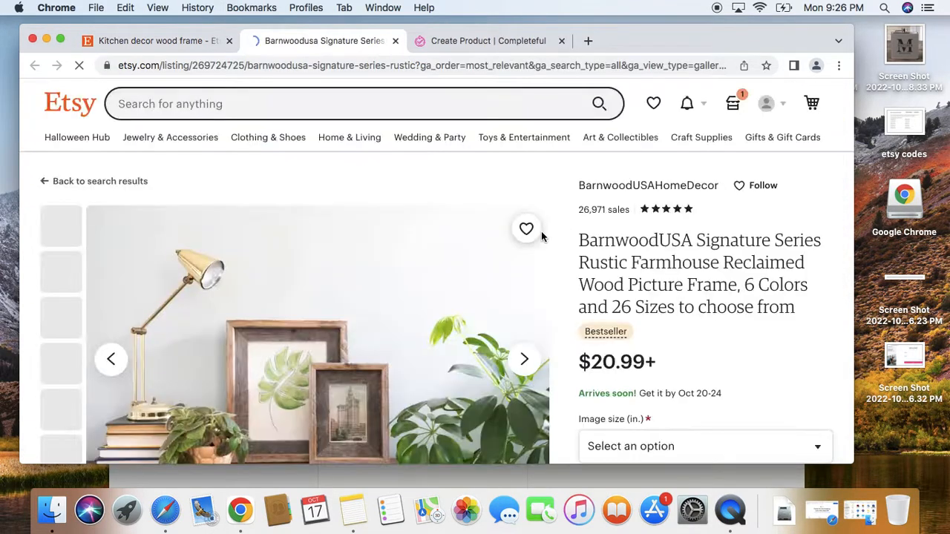
Choose the 8 x 8 image size and the Espresso primary color for the picture frame.
scroll(652, 301, down, 6)
click(740, 209)
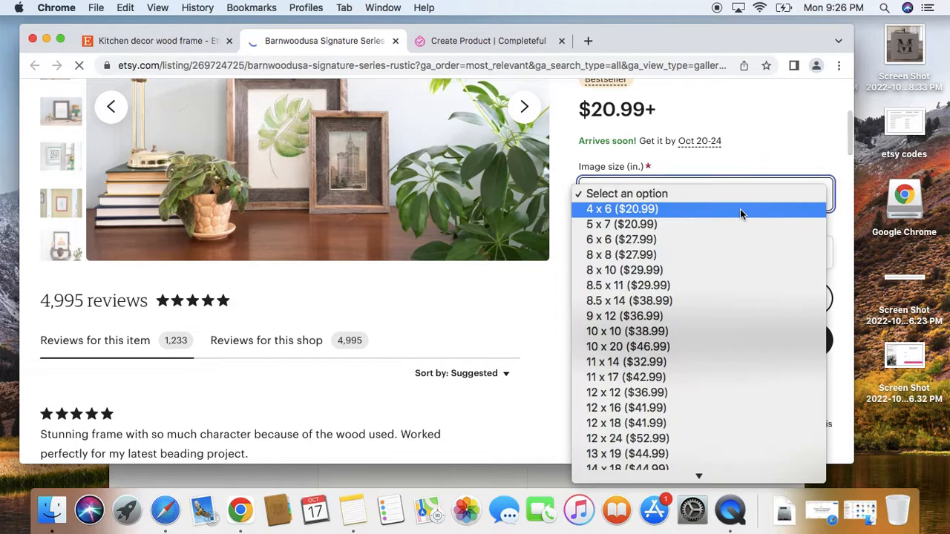
click(681, 255)
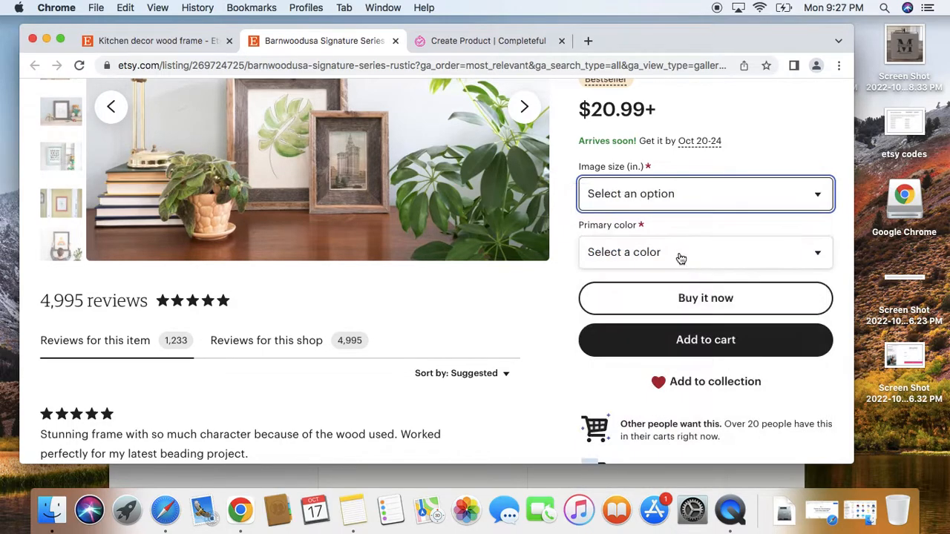
scroll(795, 144, up, 2)
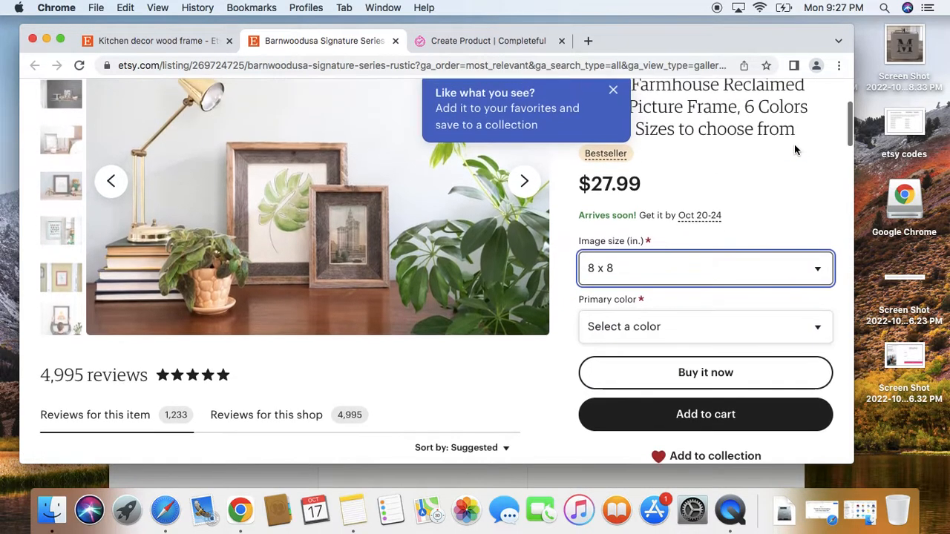
click(681, 321)
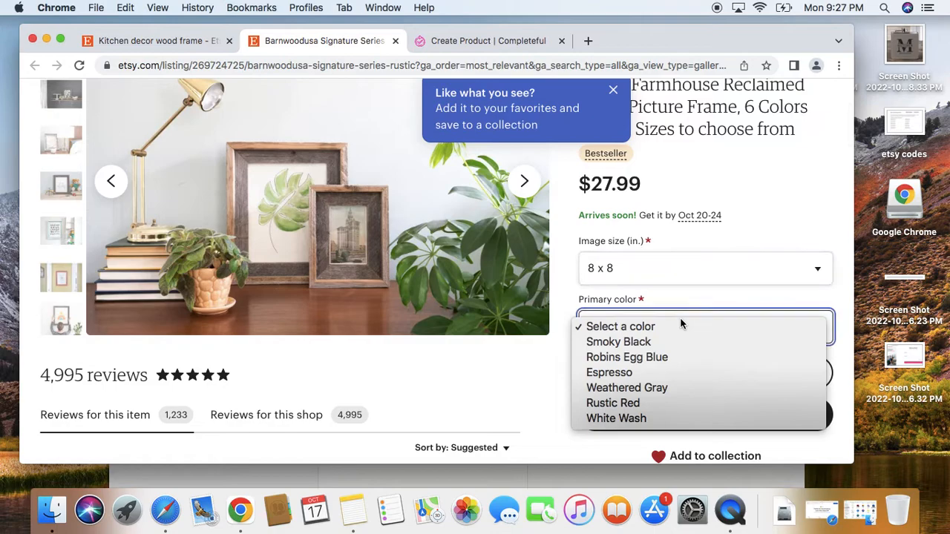
click(629, 373)
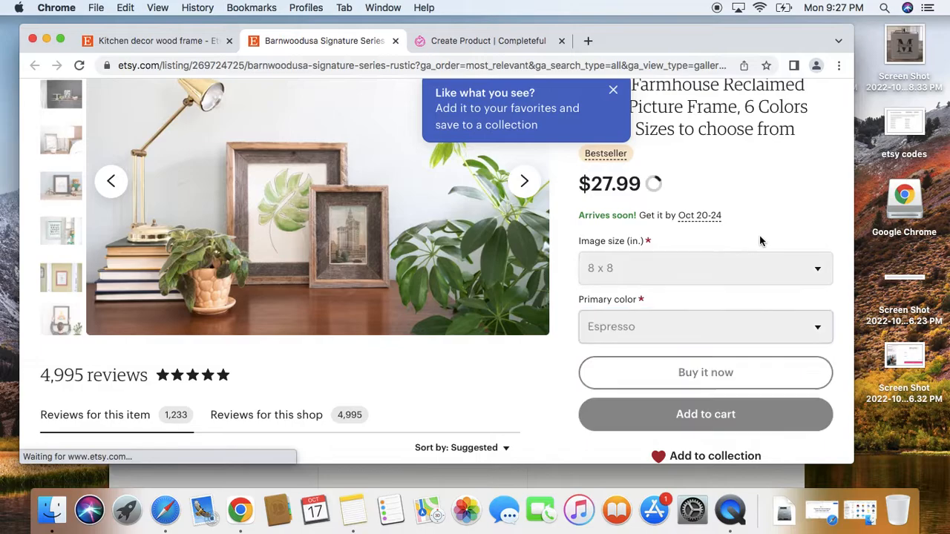
Review the rustic picture frame listing's description and its shipping and return policies.
scroll(757, 207, down, 1)
scroll(744, 195, up, 1)
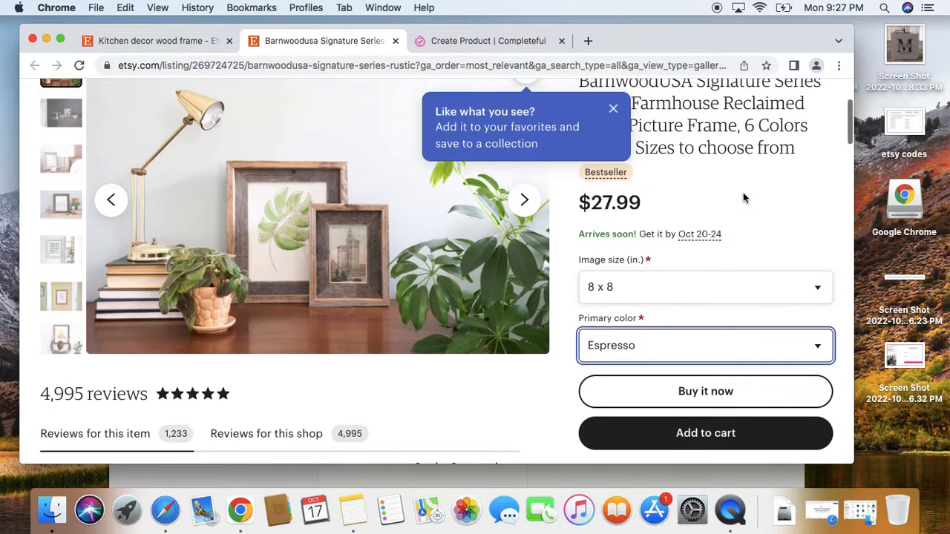
scroll(753, 197, down, 6)
scroll(759, 196, down, 4)
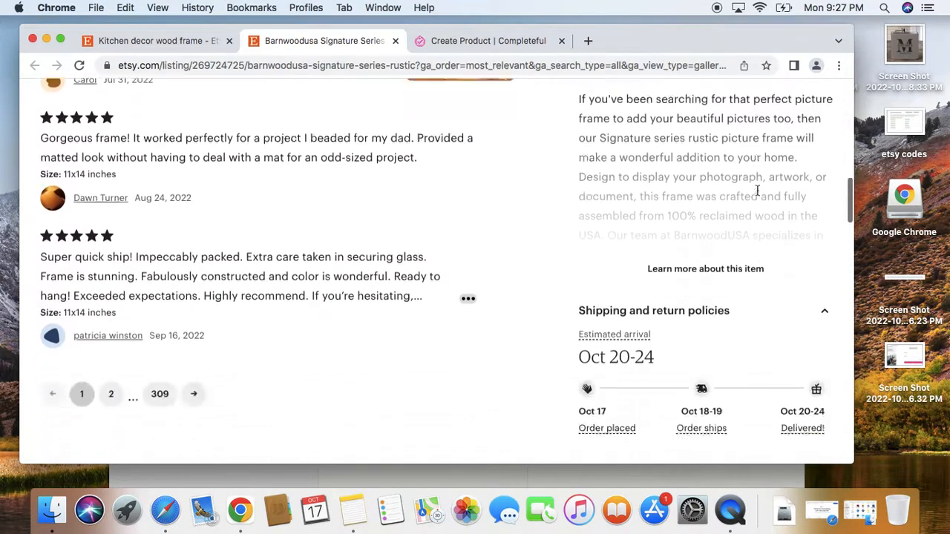
scroll(769, 261, up, 10)
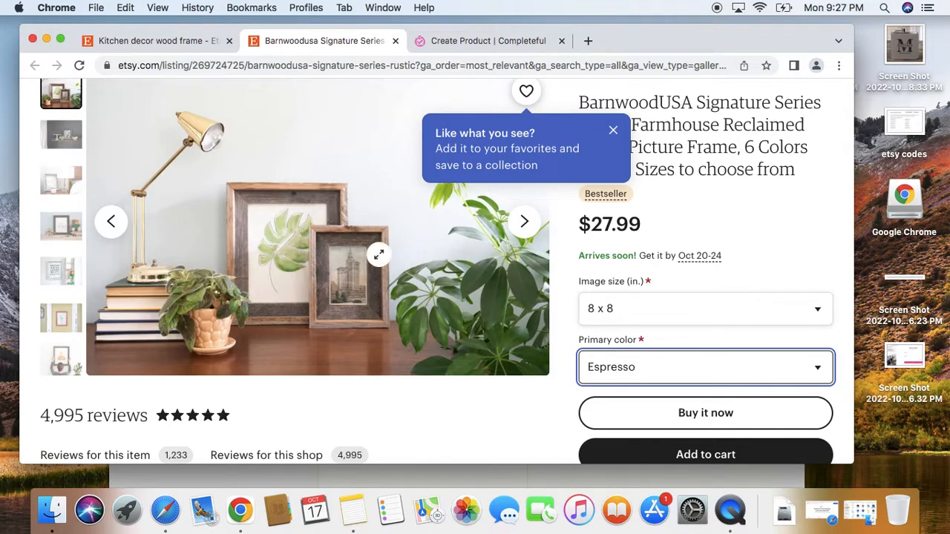
Browse the picture frame listing's product photos and dismiss the favorites suggestion.
click(60, 266)
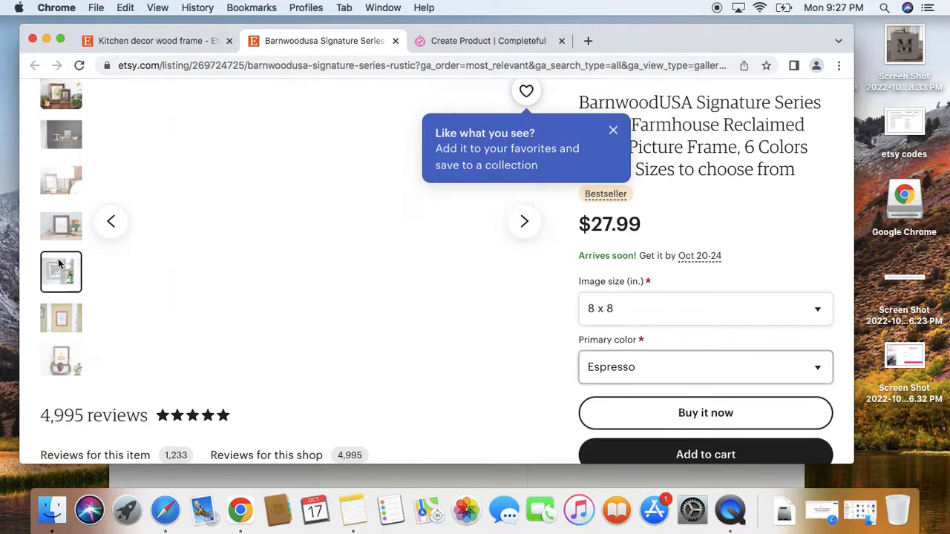
click(61, 226)
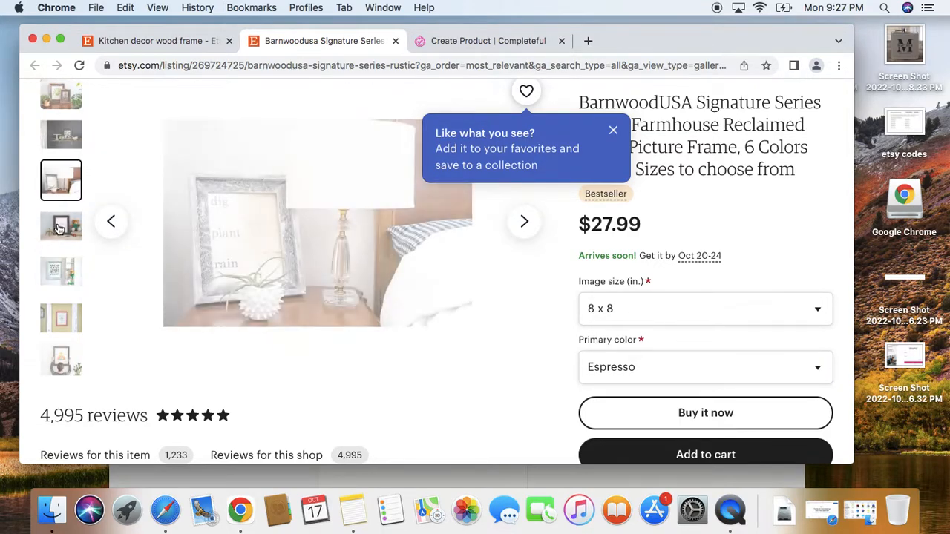
click(612, 131)
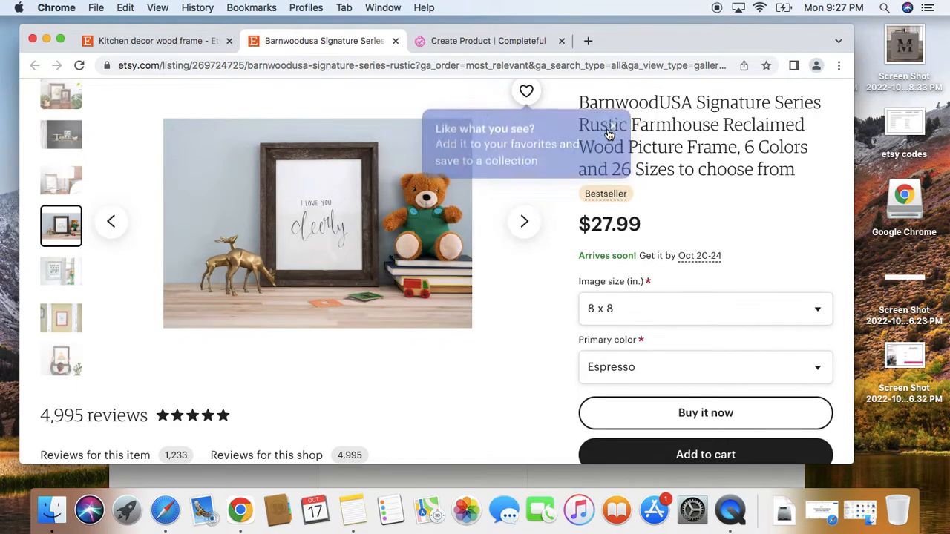
click(53, 320)
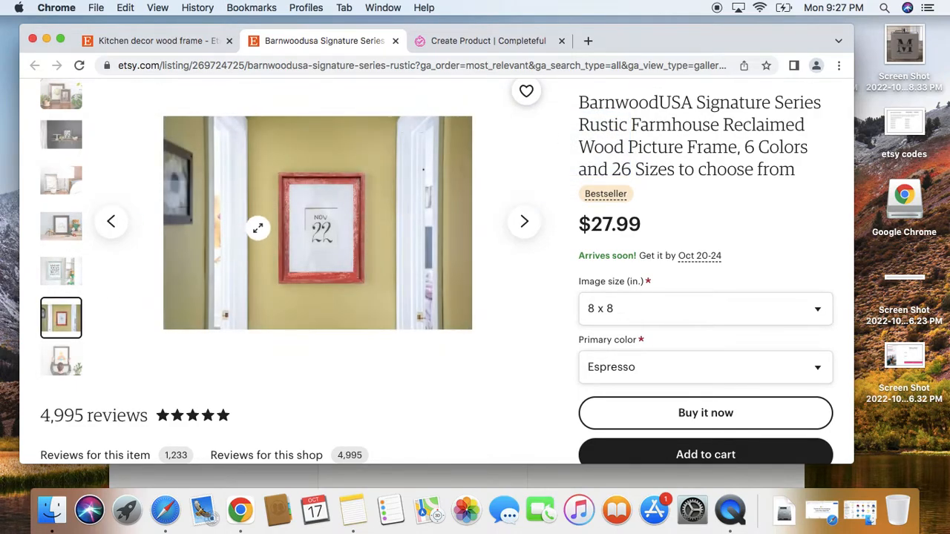
scroll(722, 224, up, 1)
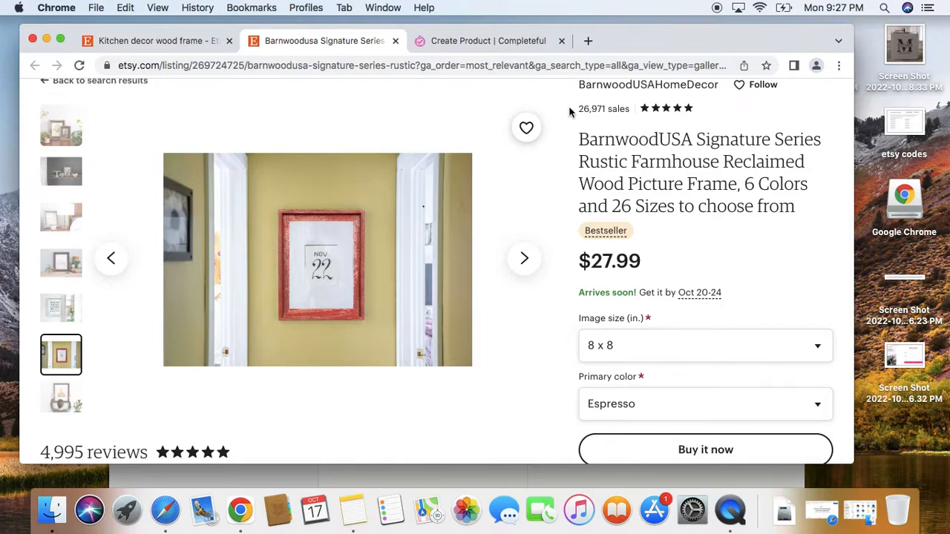
Examine the BarnwoodUSA shop's sales count and highlight the wording of the picture frame's title.
drag(582, 110, 610, 110)
click(627, 139)
drag(580, 145, 790, 221)
click(766, 228)
View more photos of the picture frame in different room settings, including the two stacked frames with quotes.
click(64, 182)
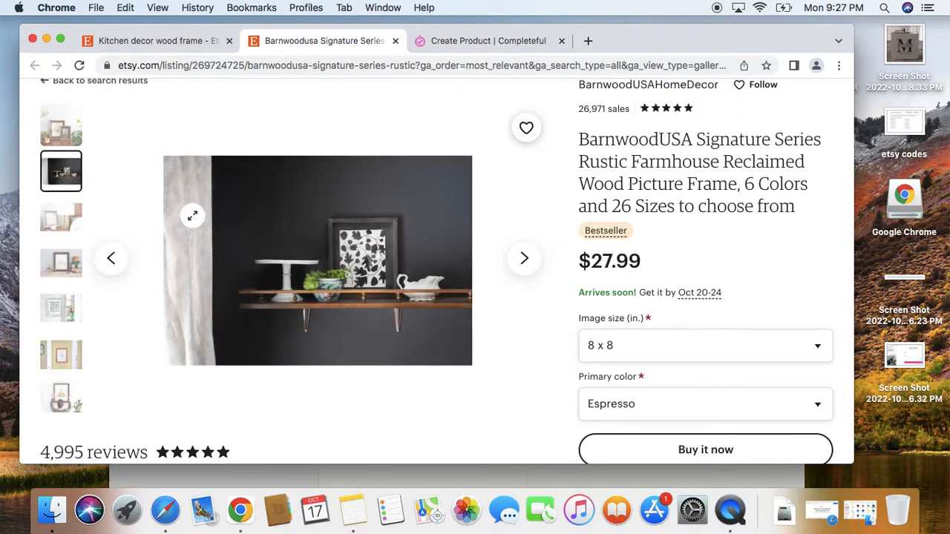
click(63, 132)
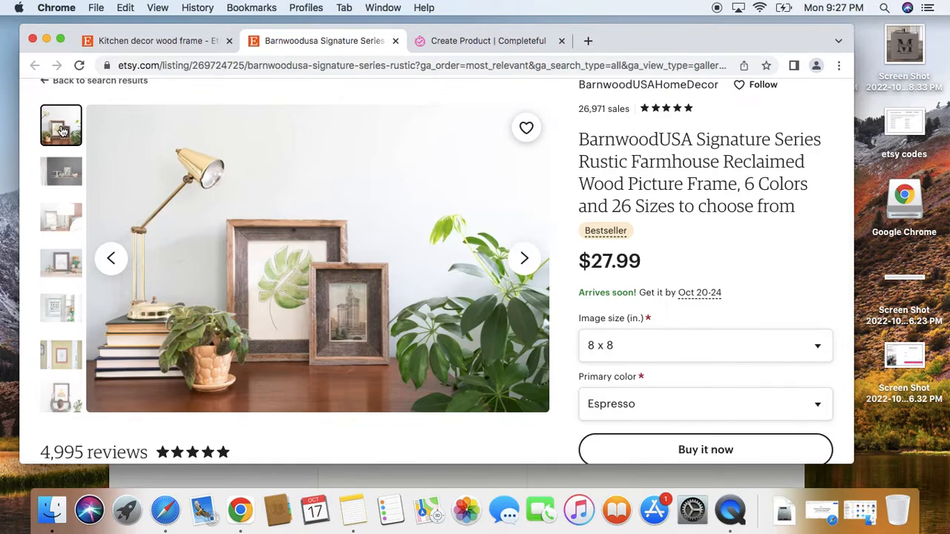
click(53, 310)
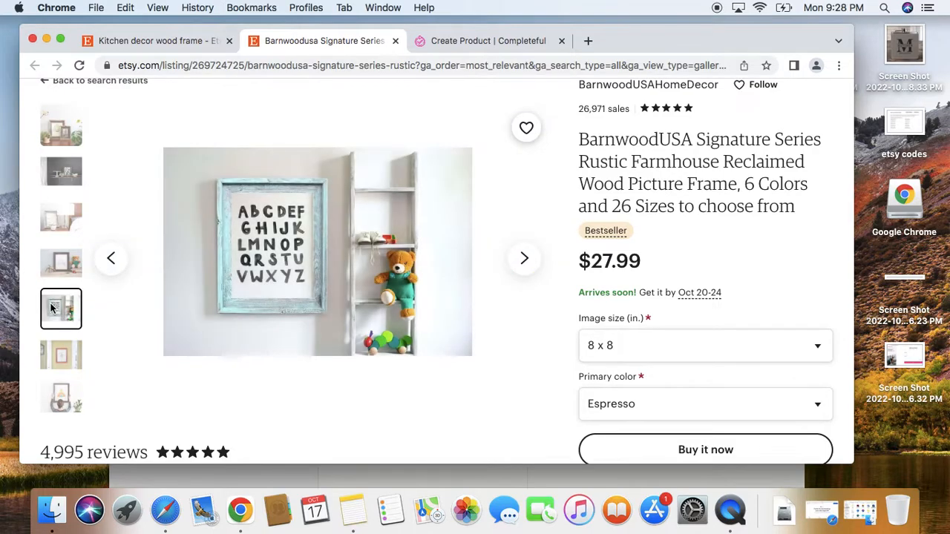
click(62, 345)
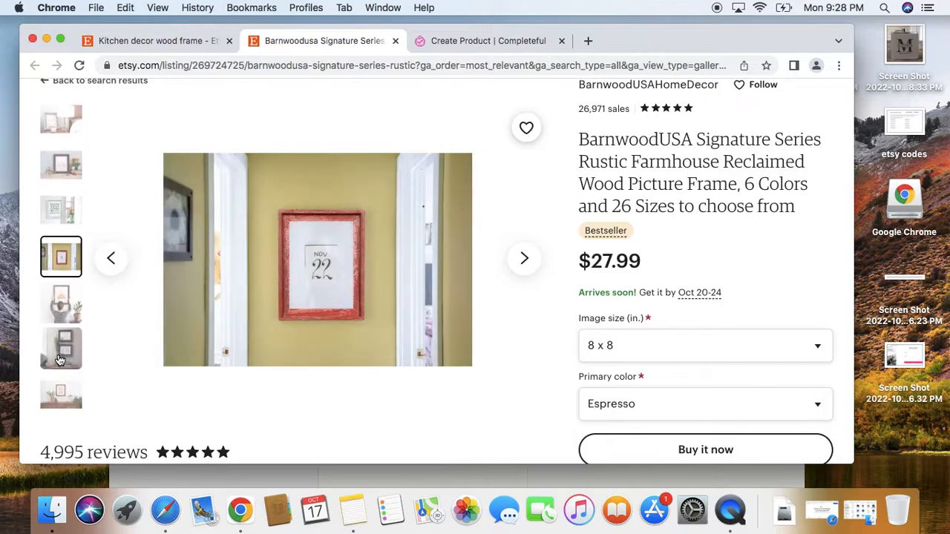
click(64, 338)
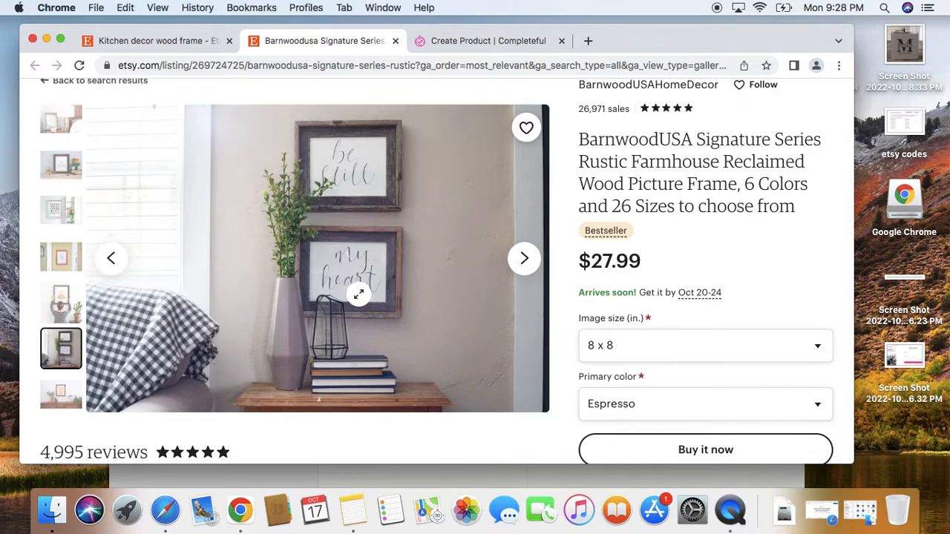
scroll(358, 301, down, 5)
scroll(359, 301, up, 5)
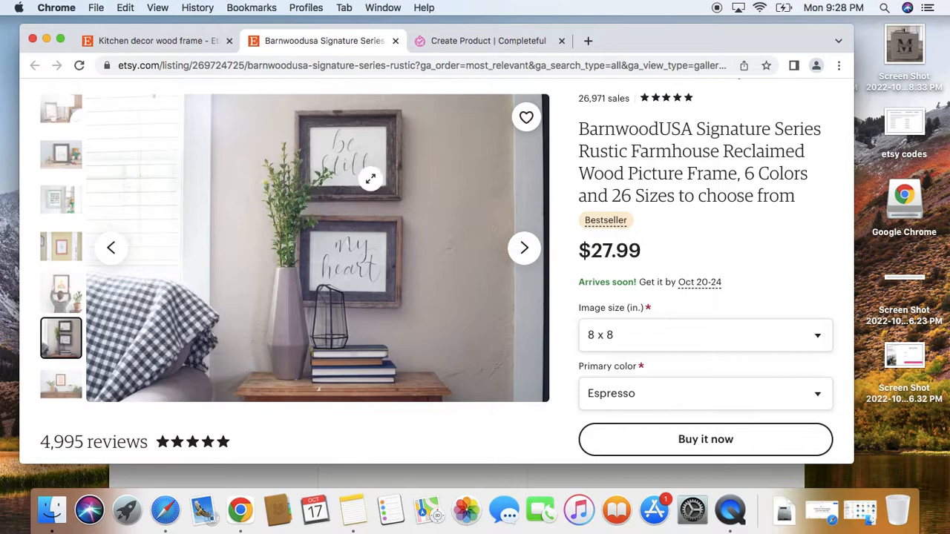
scroll(385, 153, up, 3)
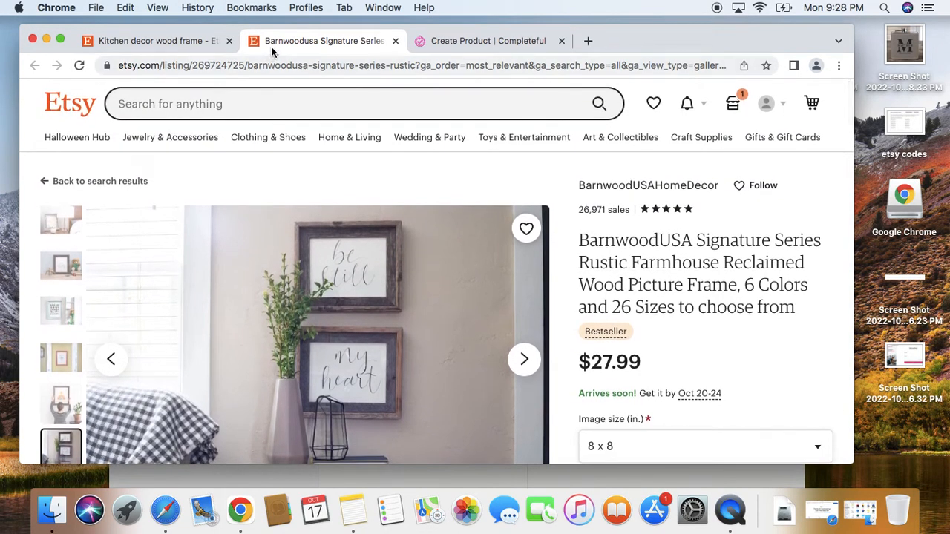
Open the "Home is where love resides" sign from the search results and examine its size options and prices.
click(167, 43)
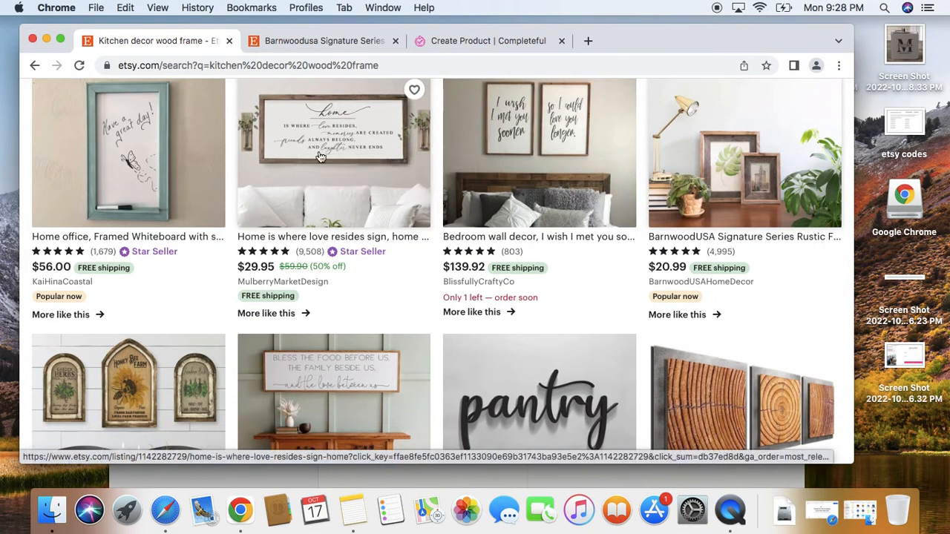
click(297, 180)
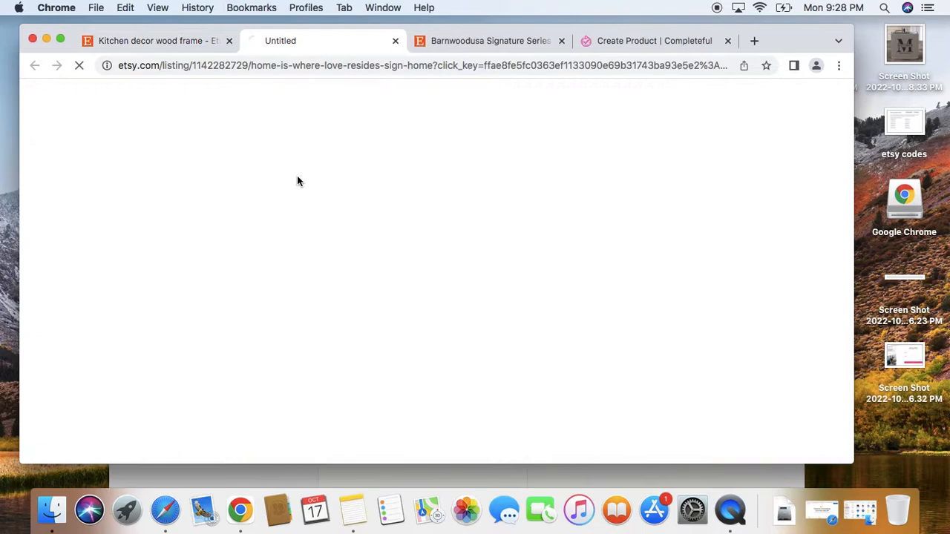
scroll(532, 175, down, 5)
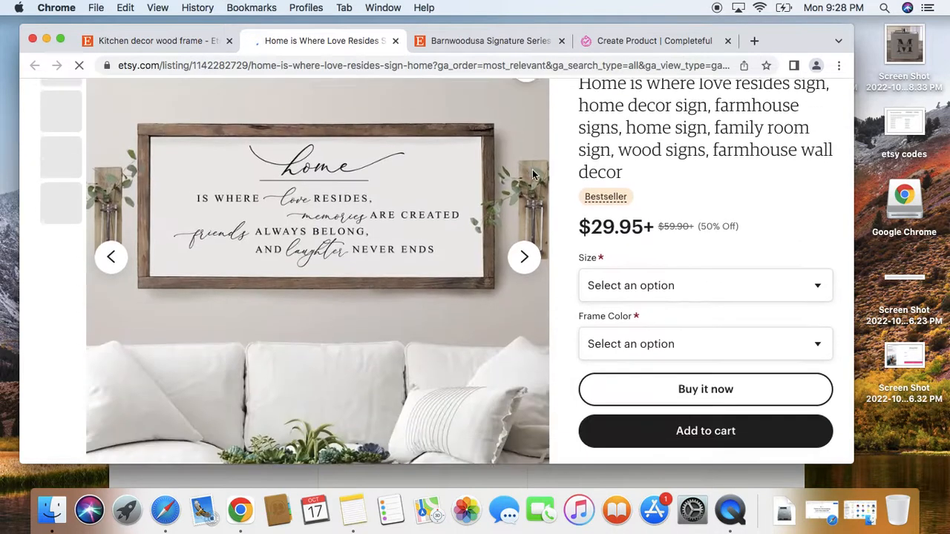
click(658, 262)
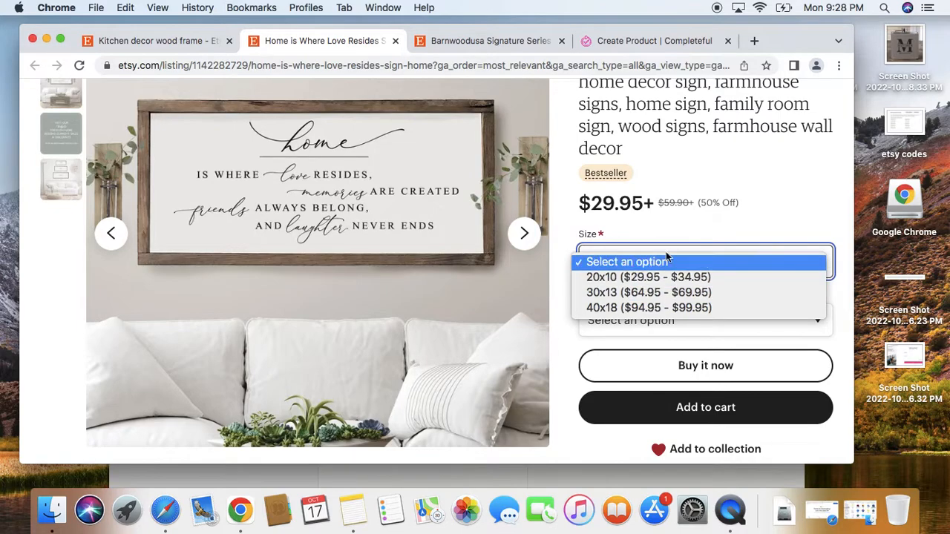
click(762, 173)
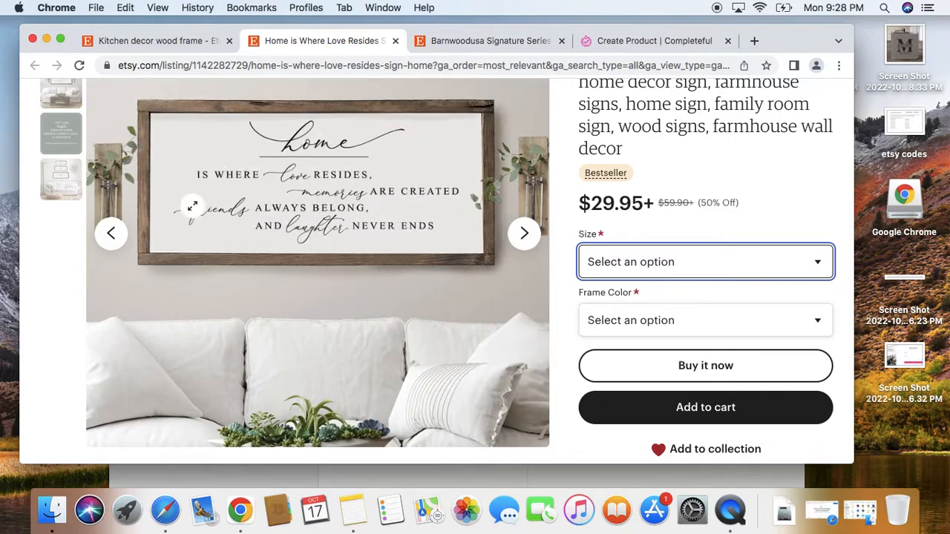
Check the "Home is where love resides" sign's reviews and shipping, and highlight the shop's sales count.
scroll(528, 189, down, 10)
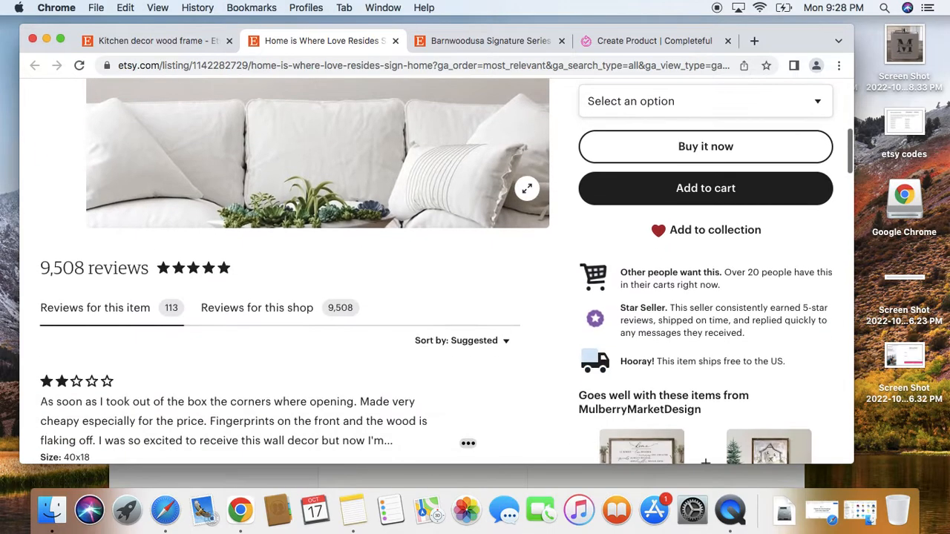
scroll(528, 190, up, 8)
scroll(528, 190, up, 5)
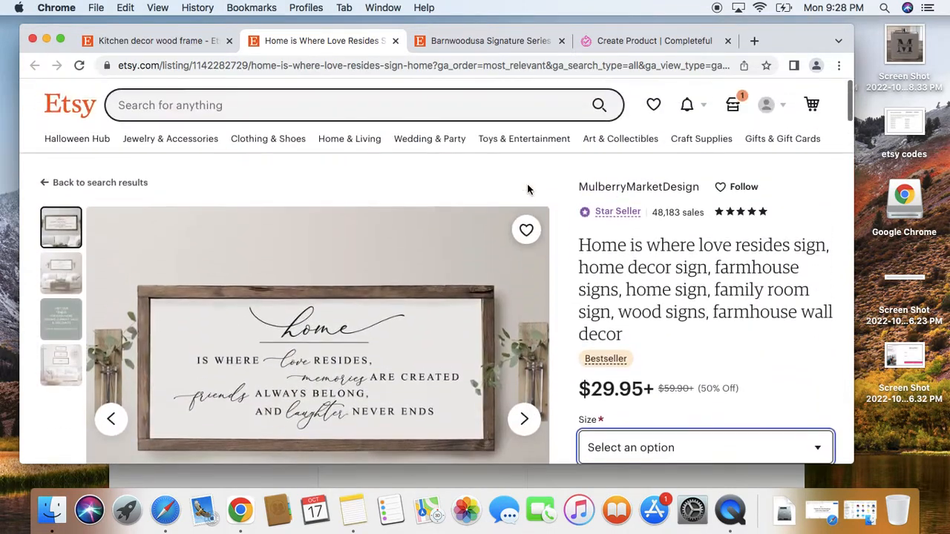
drag(654, 213, 677, 213)
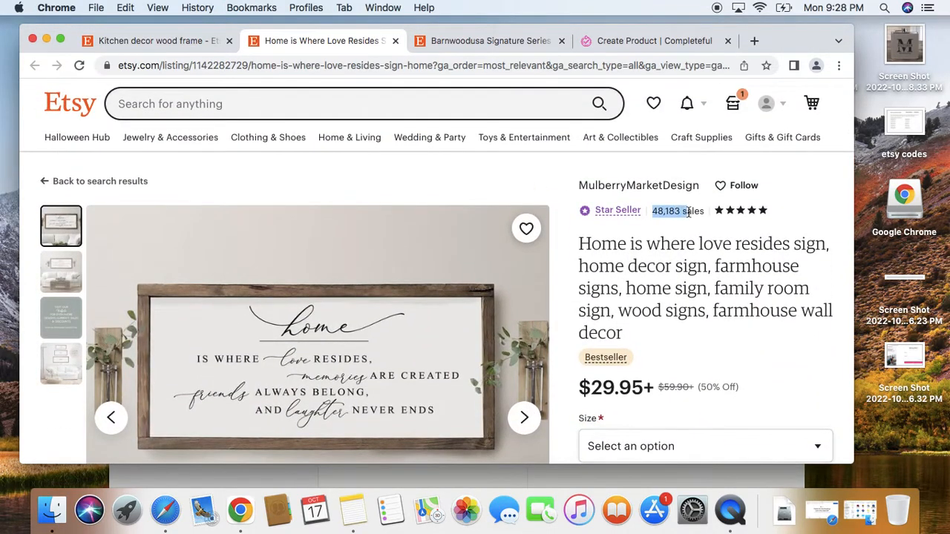
scroll(500, 269, down, 4)
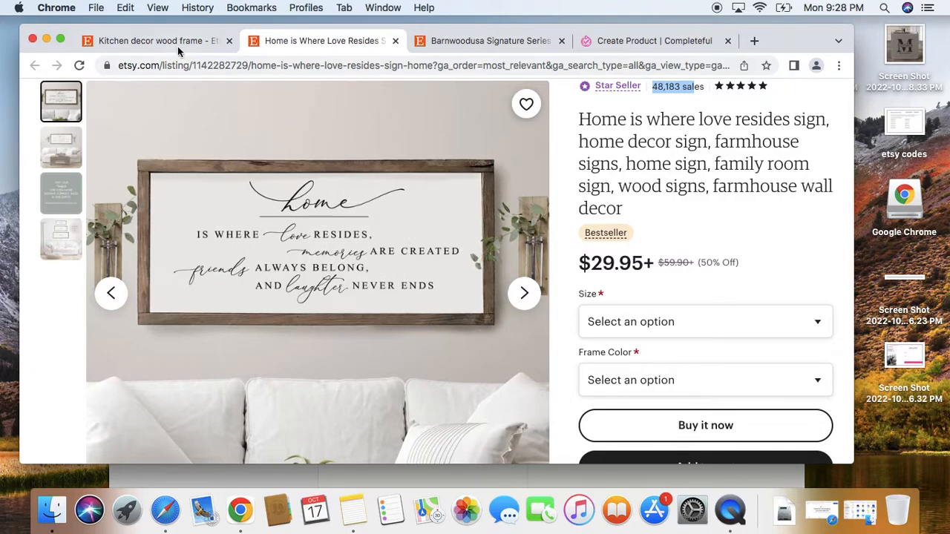
Return from the Completeful product form to the Etsy search results and open the LET'S EAT SIGN listing.
click(602, 41)
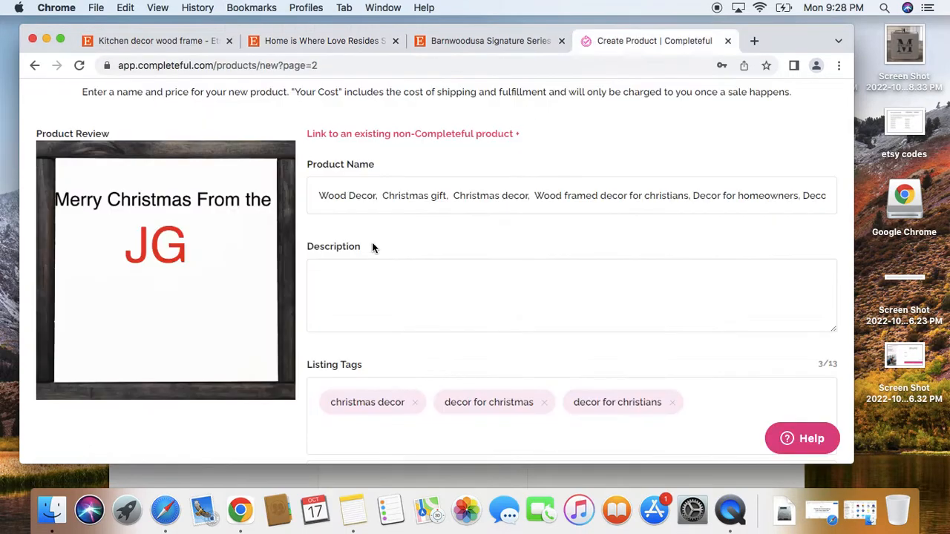
click(195, 41)
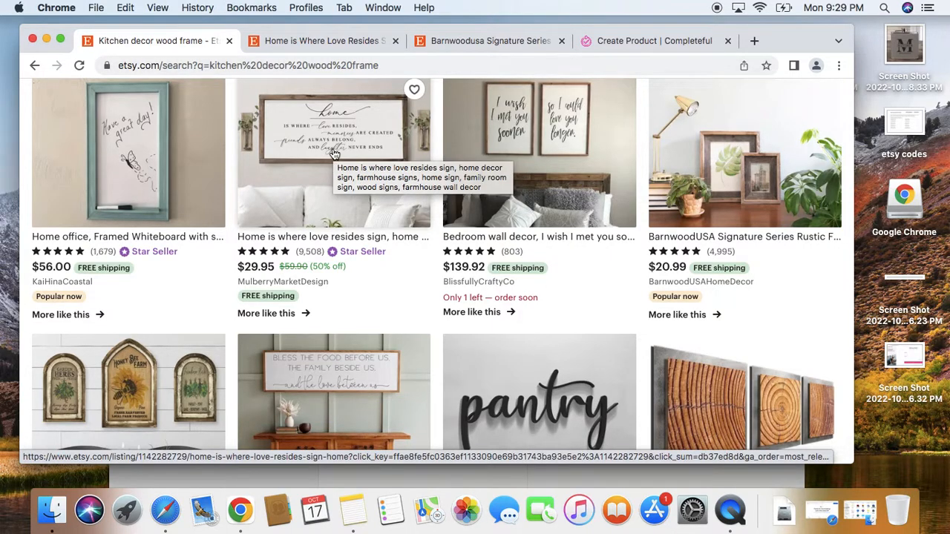
scroll(334, 156, down, 5)
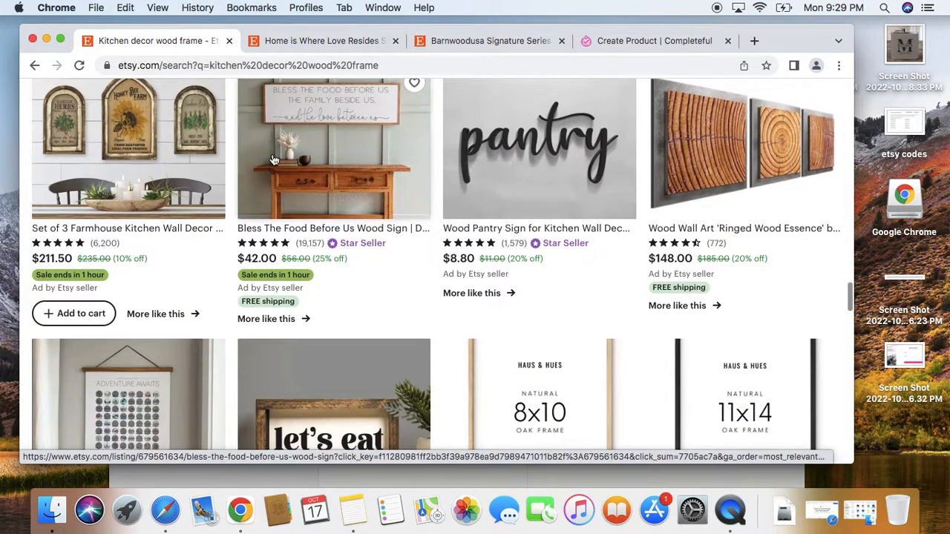
scroll(414, 179, down, 4)
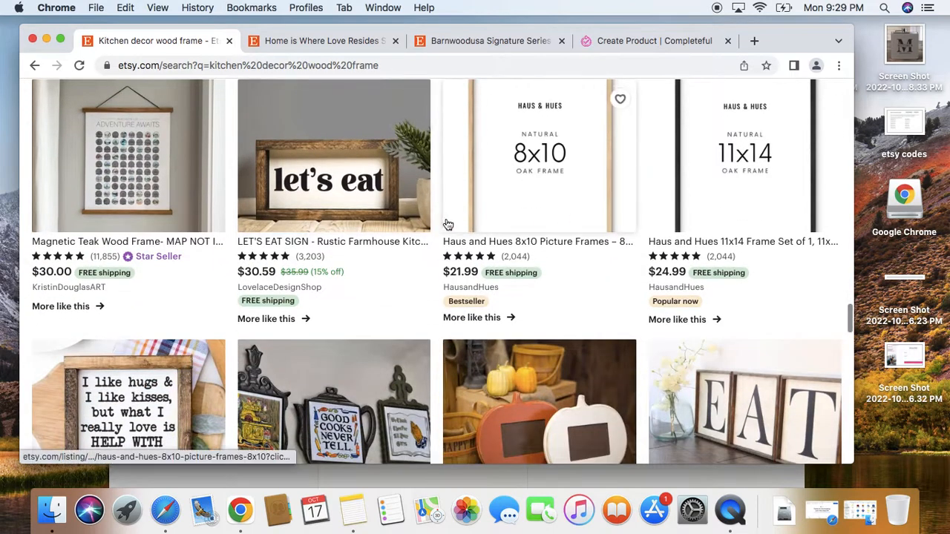
click(315, 198)
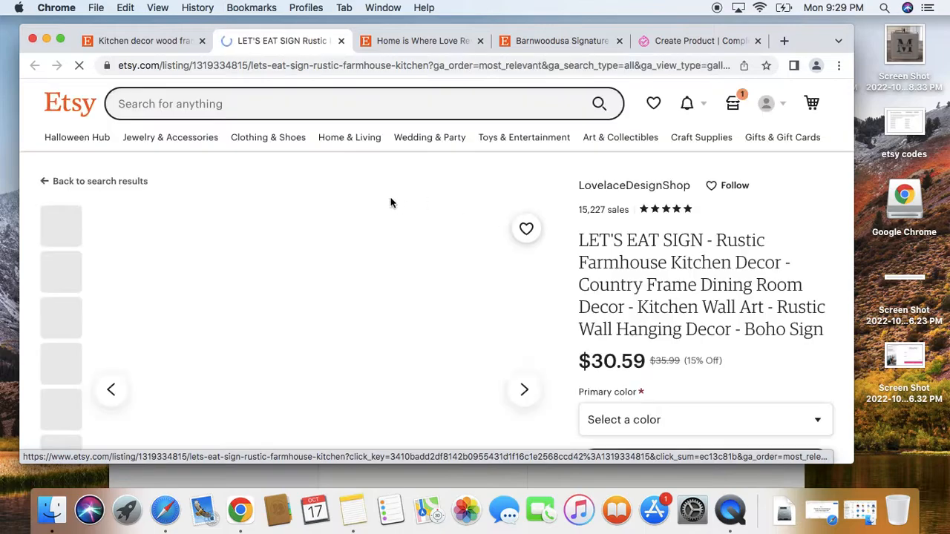
Examine the LET'S EAT SIGN listing's shipping and dimensions, and highlight its sale price.
scroll(408, 204, down, 4)
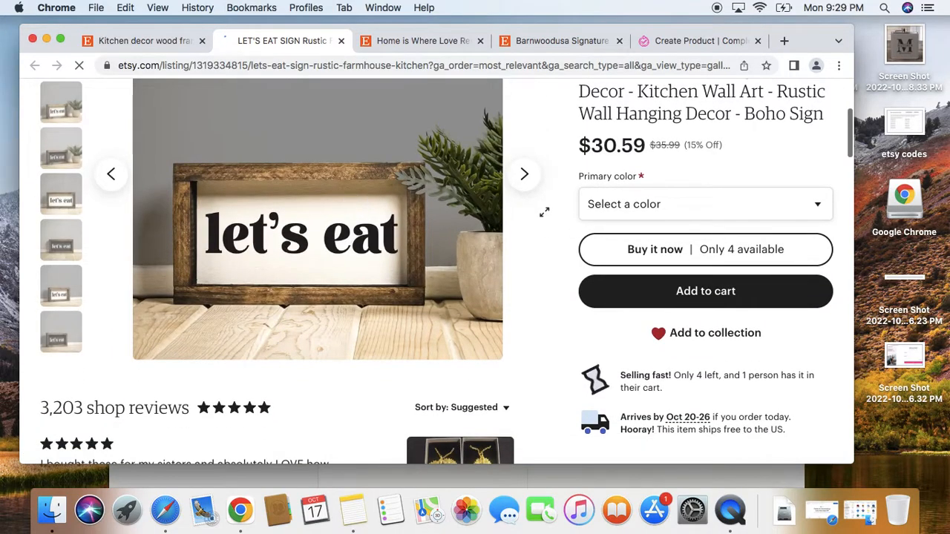
scroll(675, 186, down, 4)
scroll(676, 183, down, 2)
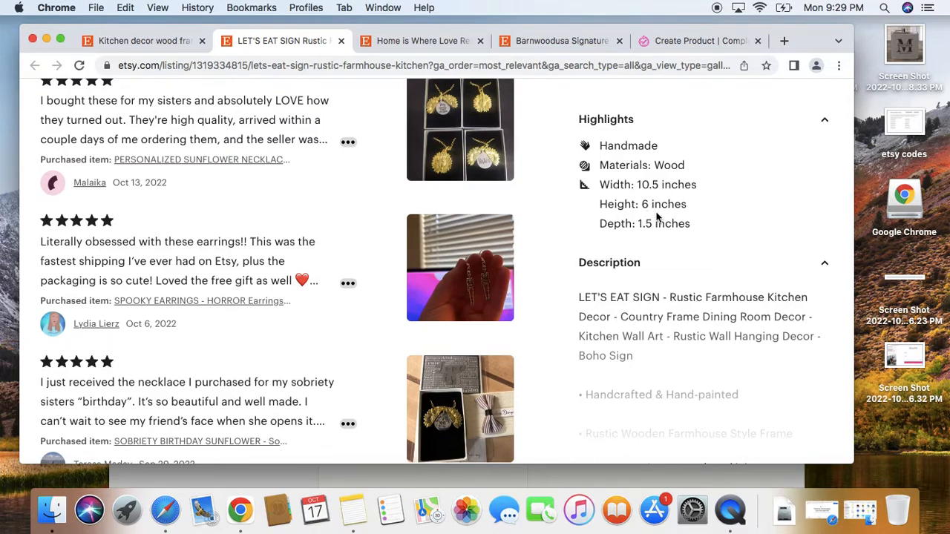
scroll(656, 215, up, 7)
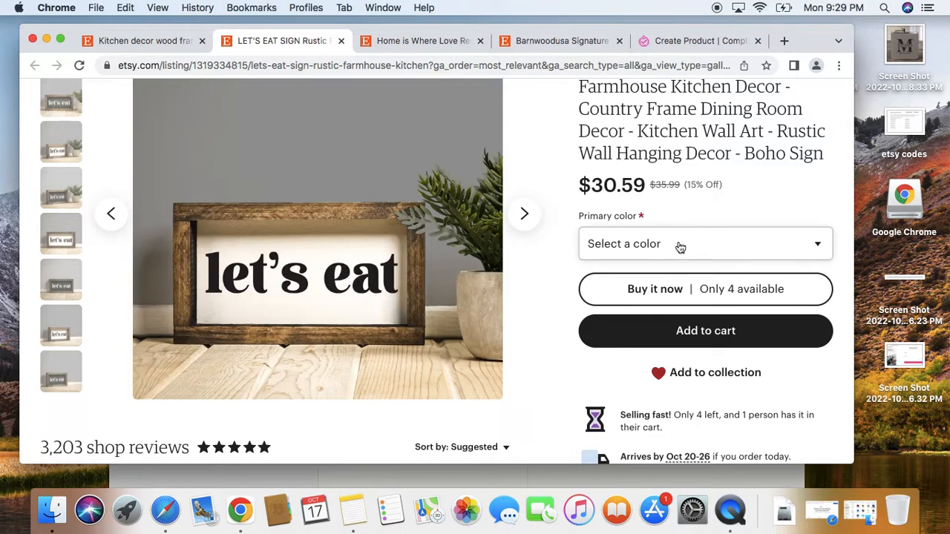
drag(643, 180, 590, 180)
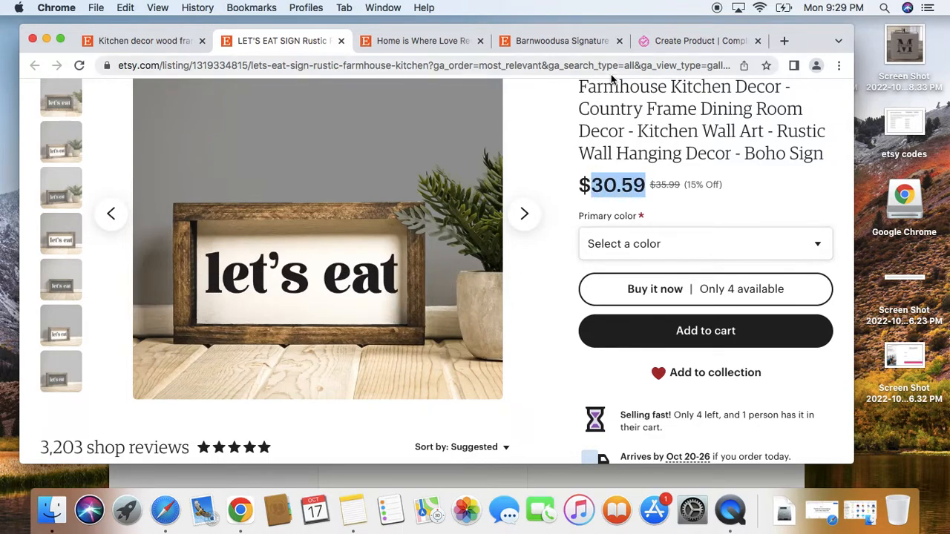
Return to the Completeful product form and review its pricing, shipping charges and estimated profit.
click(667, 42)
scroll(380, 199, down, 10)
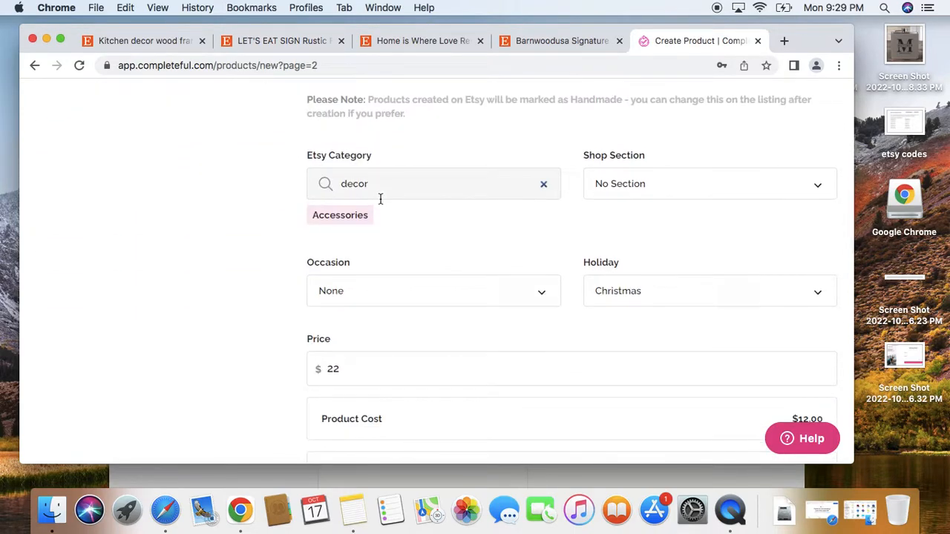
scroll(380, 199, down, 10)
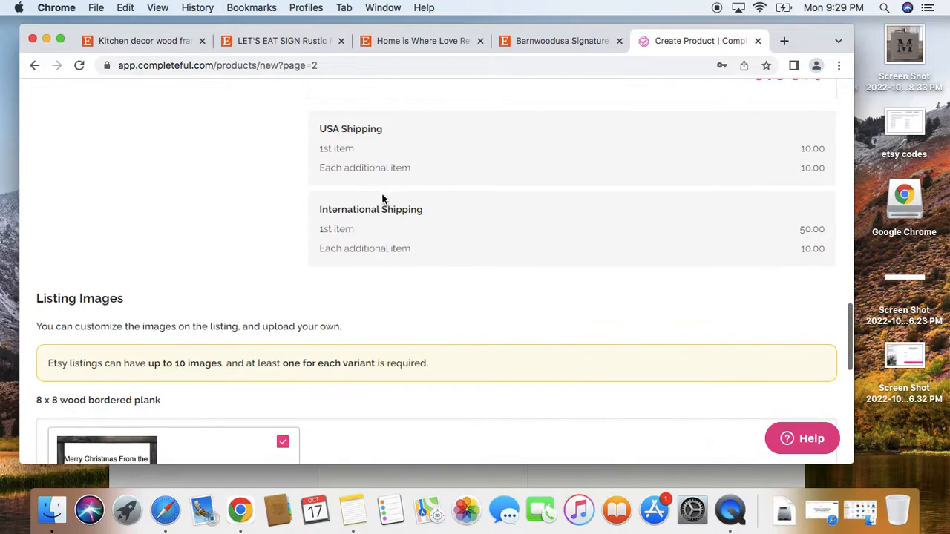
scroll(236, 191, down, 5)
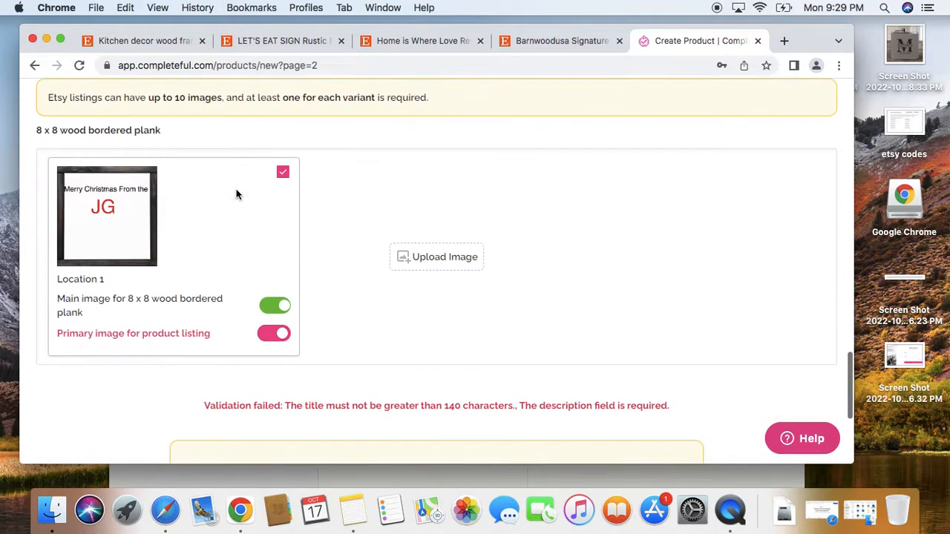
scroll(236, 194, up, 10)
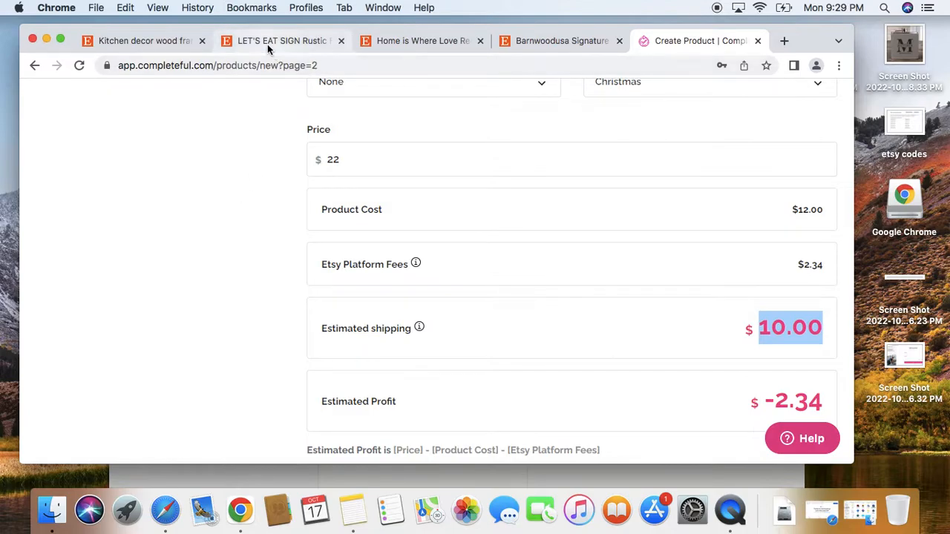
Highlight the Etsy listing image limit and examine the image settings for the 8 x 8 wood bordered plank.
scroll(558, 248, down, 10)
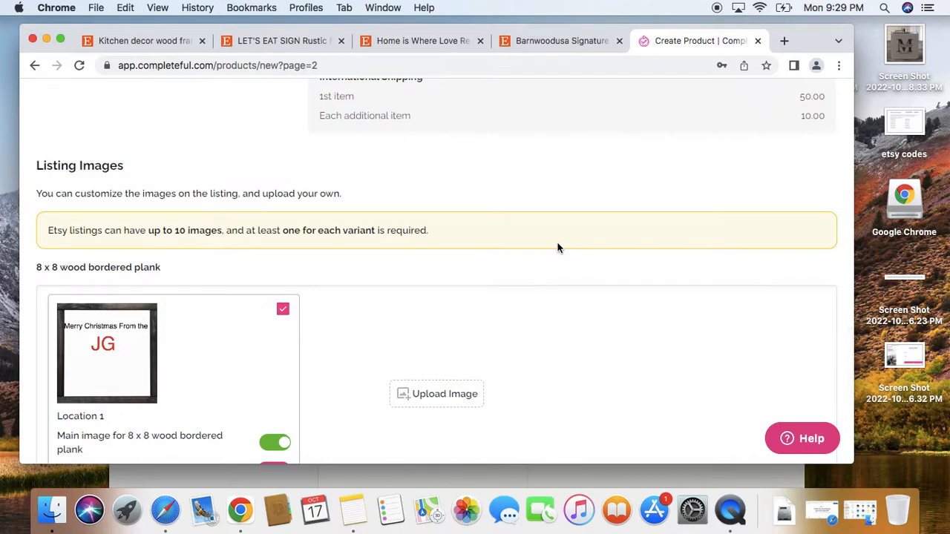
drag(161, 230, 199, 230)
scroll(310, 246, down, 3)
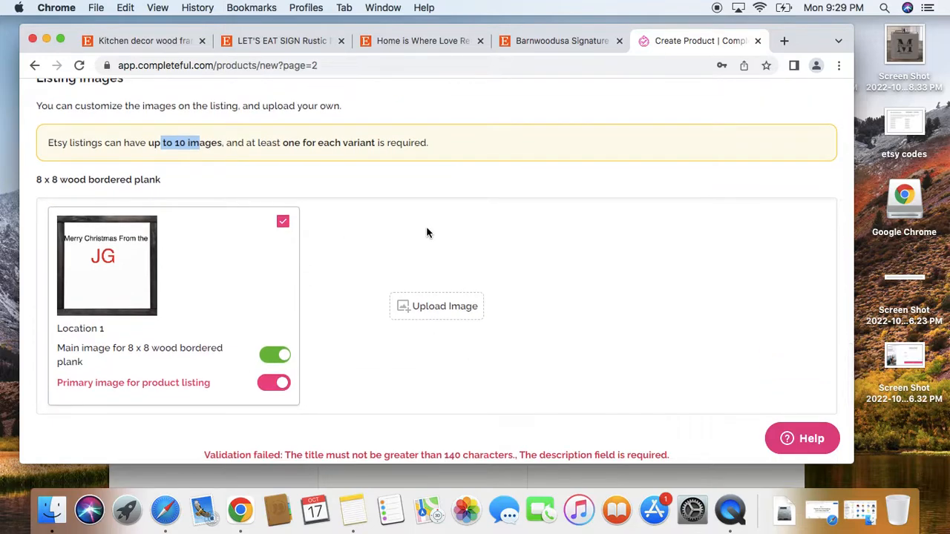
scroll(423, 234, down, 3)
scroll(418, 214, up, 2)
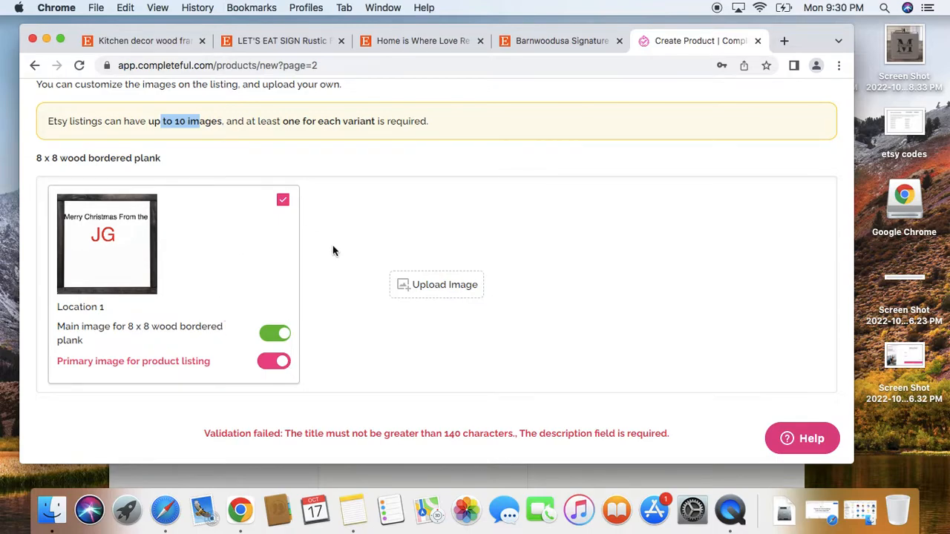
scroll(332, 249, down, 3)
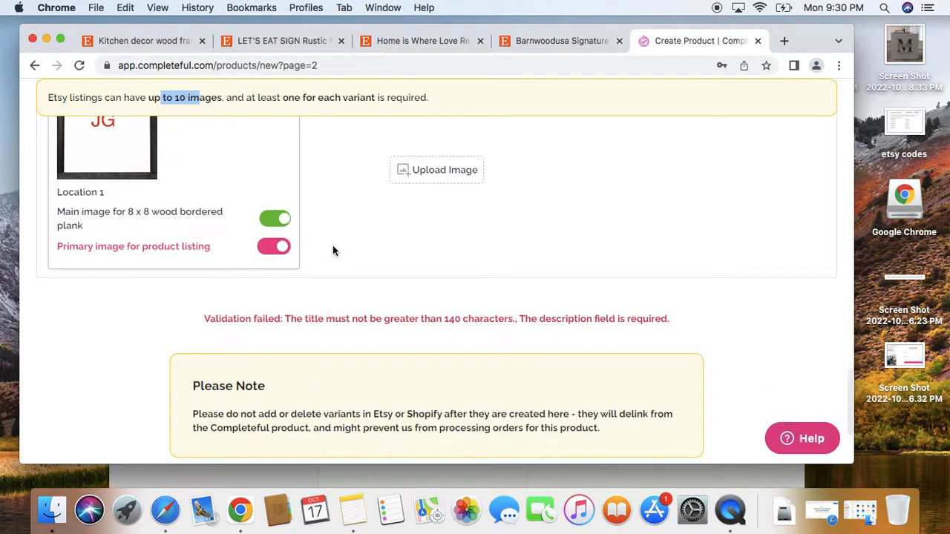
scroll(332, 251, up, 3)
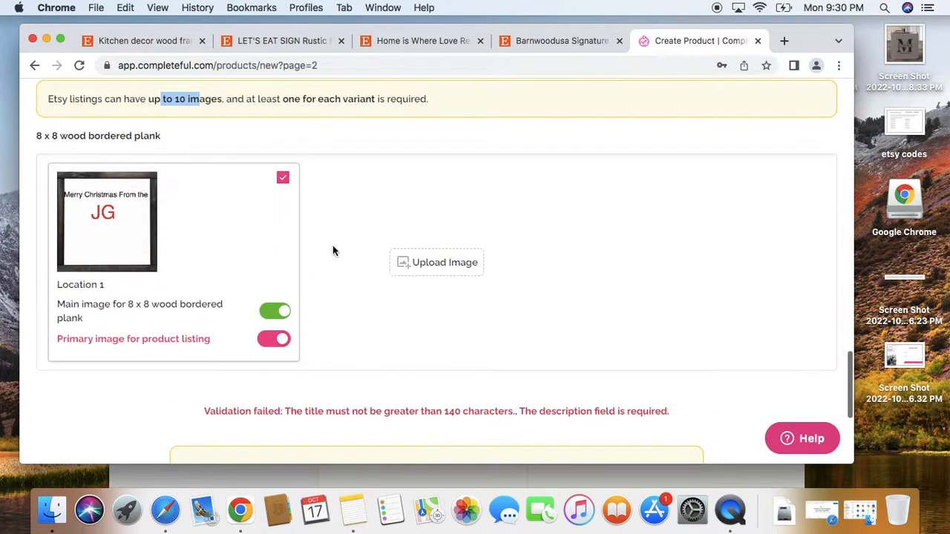
Open the file picker for an extra listing image, cancel it, and check the form's validation errors.
click(438, 265)
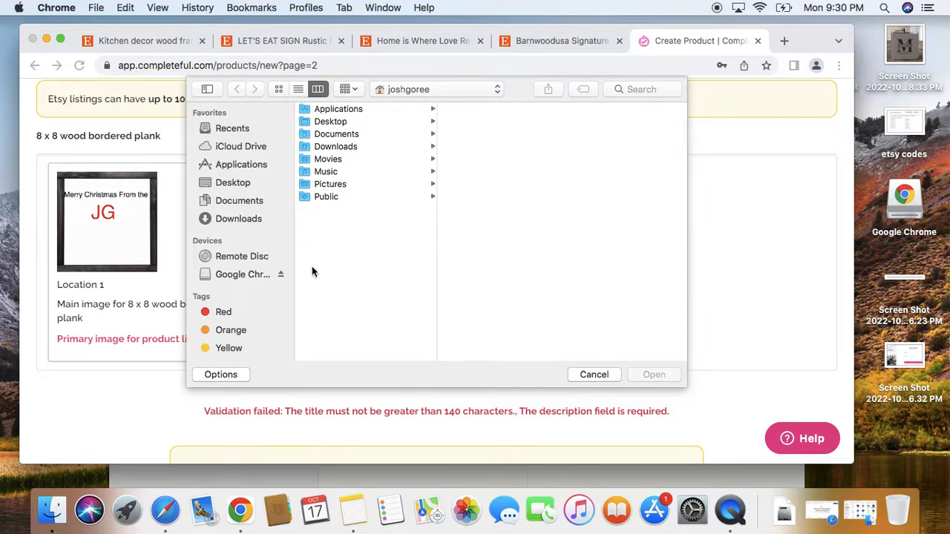
click(578, 374)
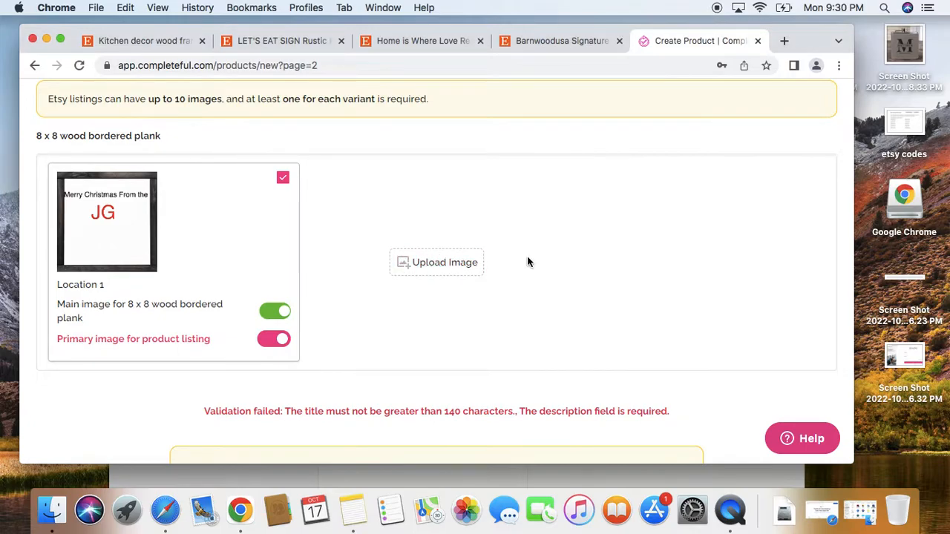
scroll(514, 222, down, 3)
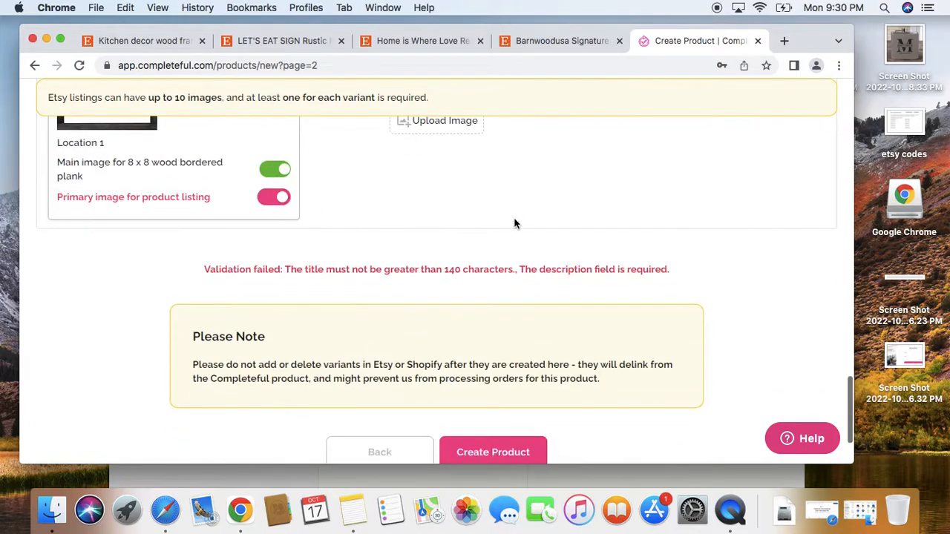
scroll(586, 195, down, 2)
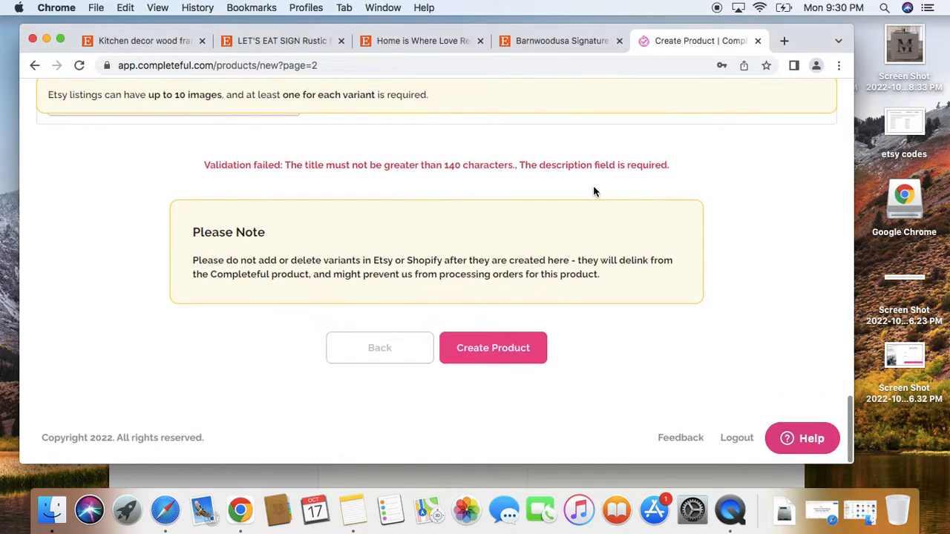
Enter "Test product" as the description and try to create the product.
scroll(538, 318, up, 15)
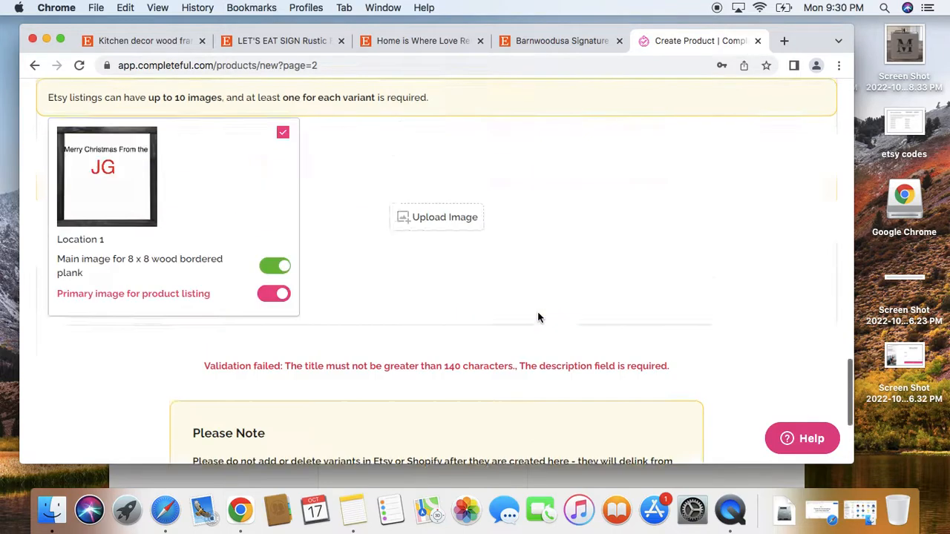
scroll(538, 311, up, 4)
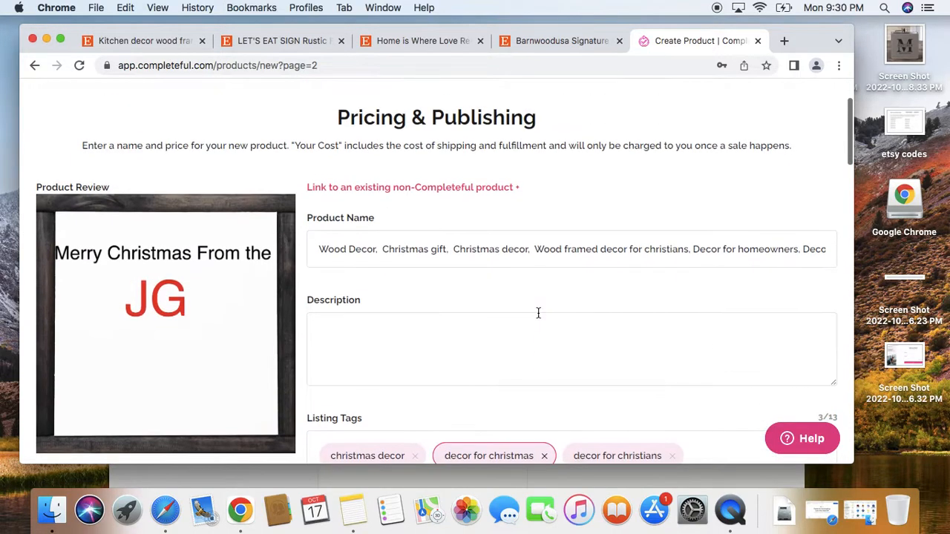
click(419, 336)
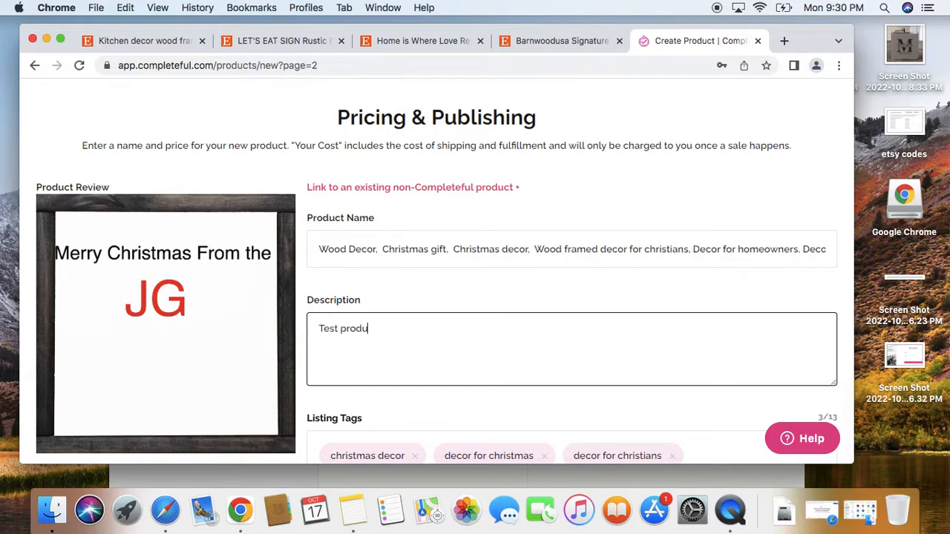
scroll(608, 316, down, 6)
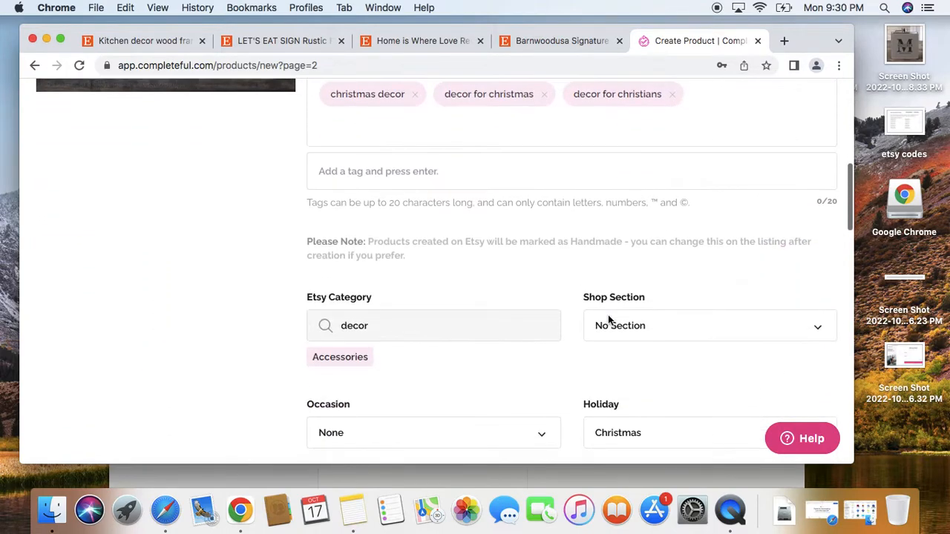
scroll(464, 241, down, 3)
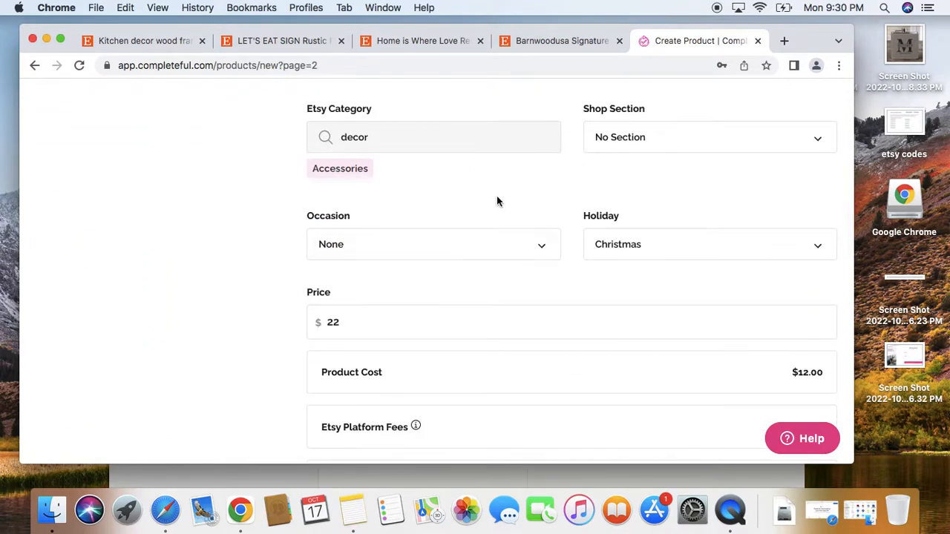
scroll(496, 200, down, 2)
scroll(497, 199, down, 15)
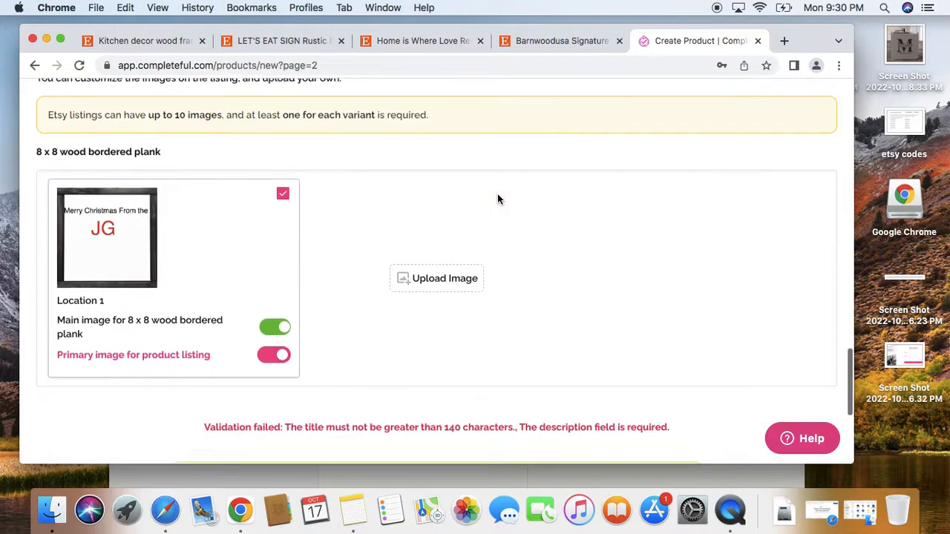
scroll(497, 197, down, 2)
click(488, 343)
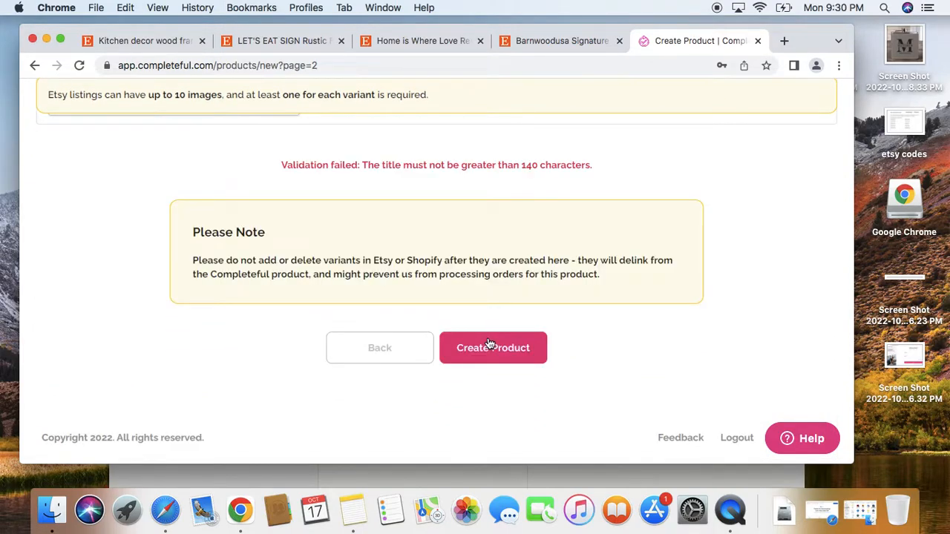
Shorten the product name by deleting everything before "cor for christians", create the product, and highlight the creation confirmation.
scroll(544, 272, up, 20)
scroll(720, 336, down, 2)
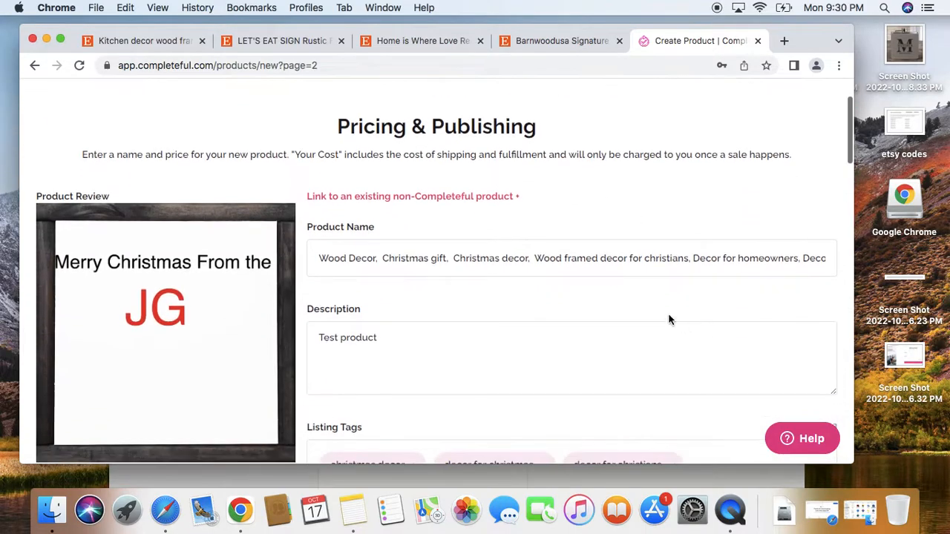
drag(611, 259, 380, 241)
key(BackSpace)
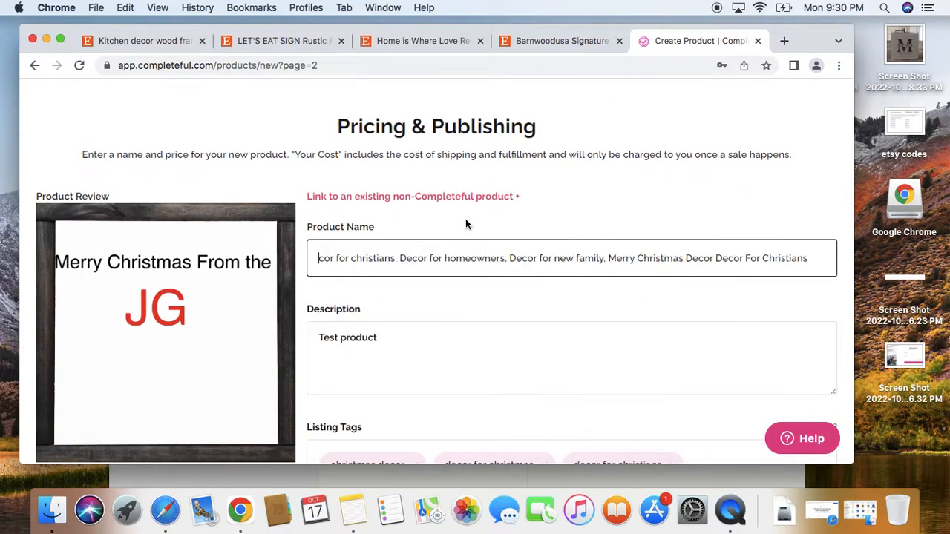
scroll(497, 208, down, 15)
click(488, 345)
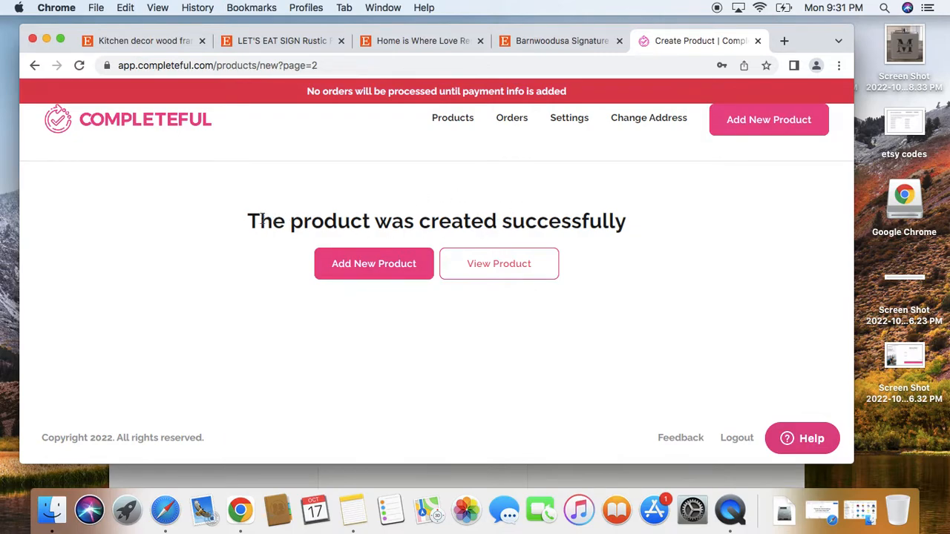
drag(253, 224, 630, 223)
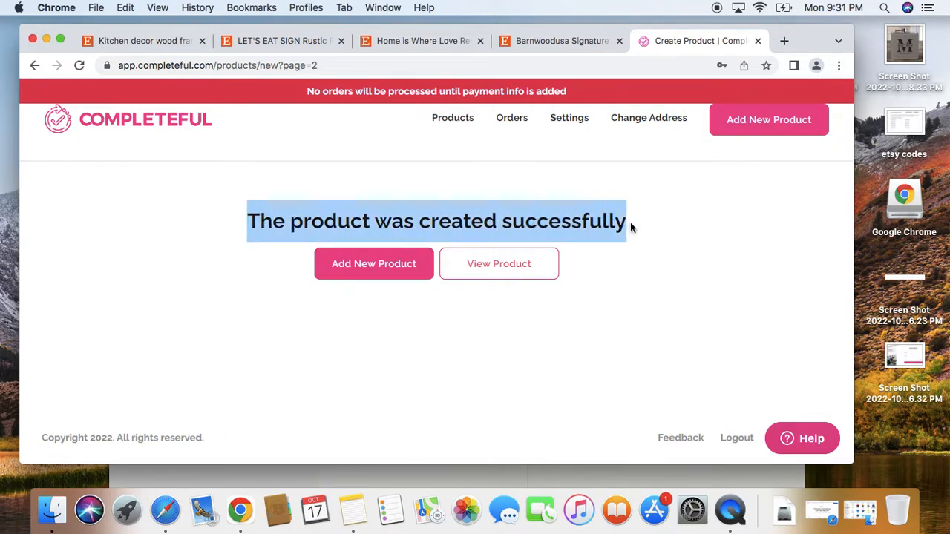
click(609, 222)
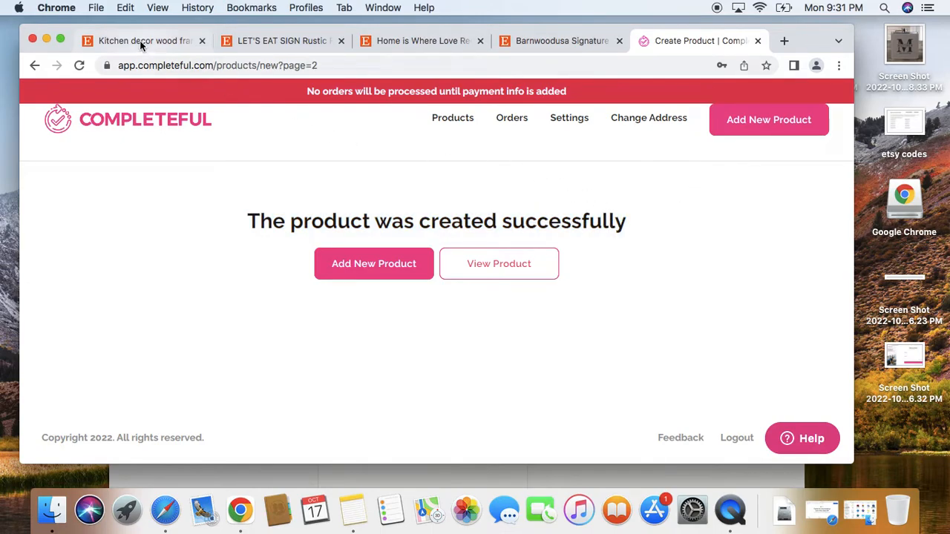
Switch to Etsy's Shop Manager and open the new Merry Christmas sign from the shop's listings.
click(167, 41)
scroll(380, 230, up, 12)
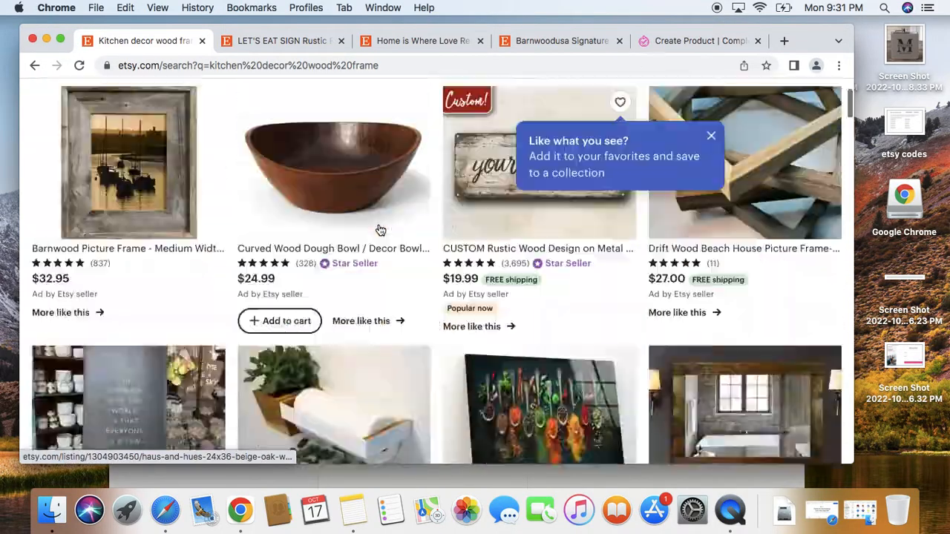
click(734, 105)
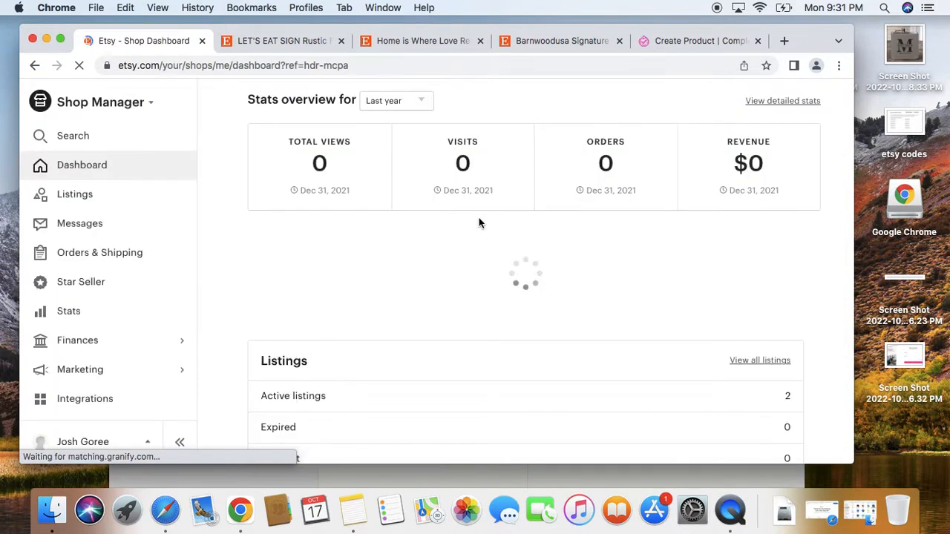
click(123, 201)
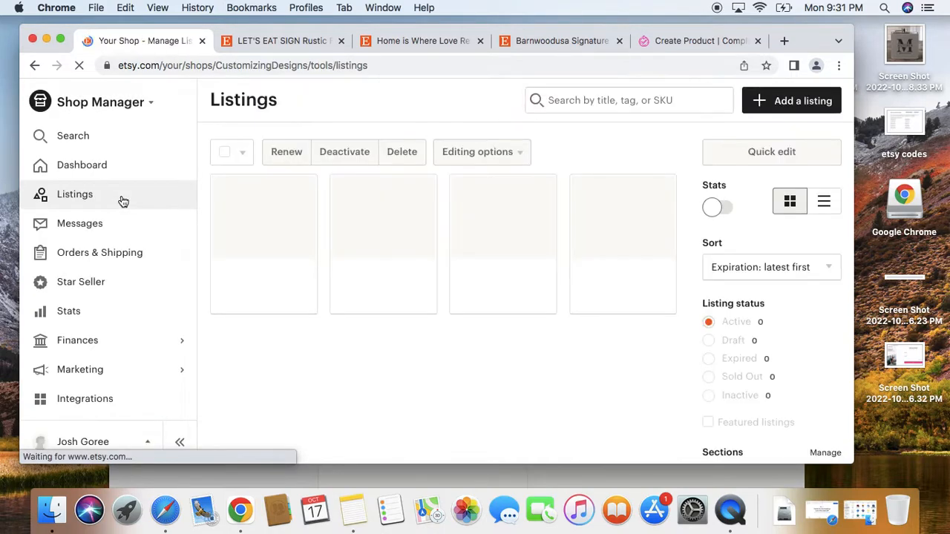
scroll(264, 278, down, 2)
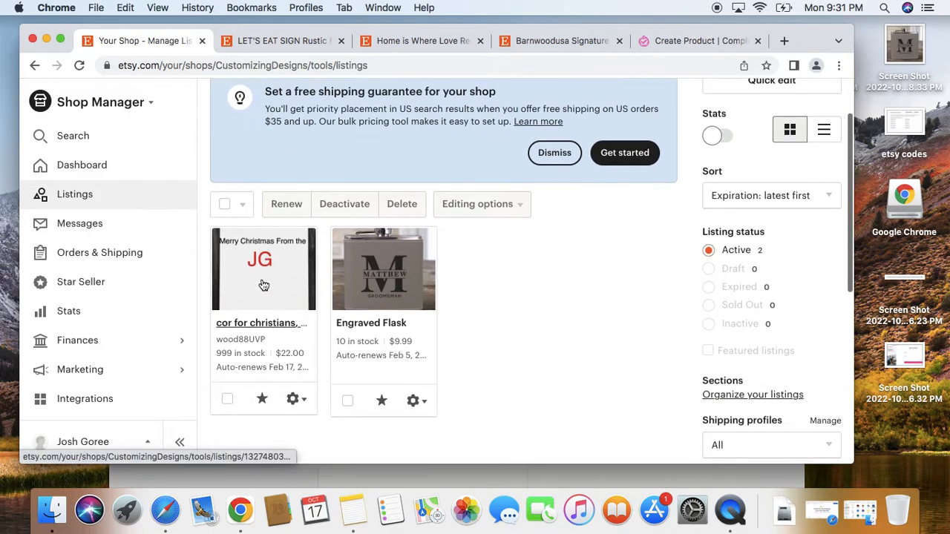
click(264, 284)
Review the new Etsy listing's photos, video and category details, and switch back to Completeful.
scroll(366, 279, down, 5)
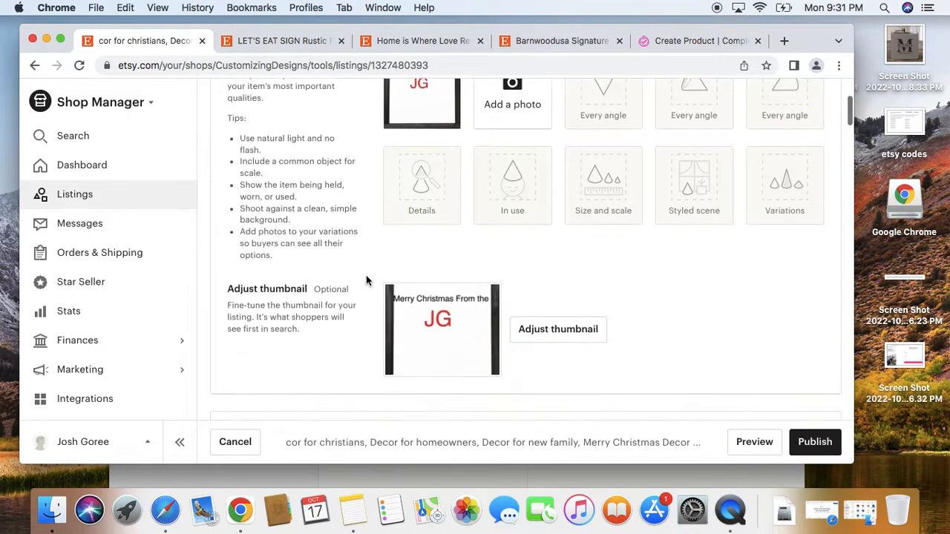
scroll(366, 279, down, 3)
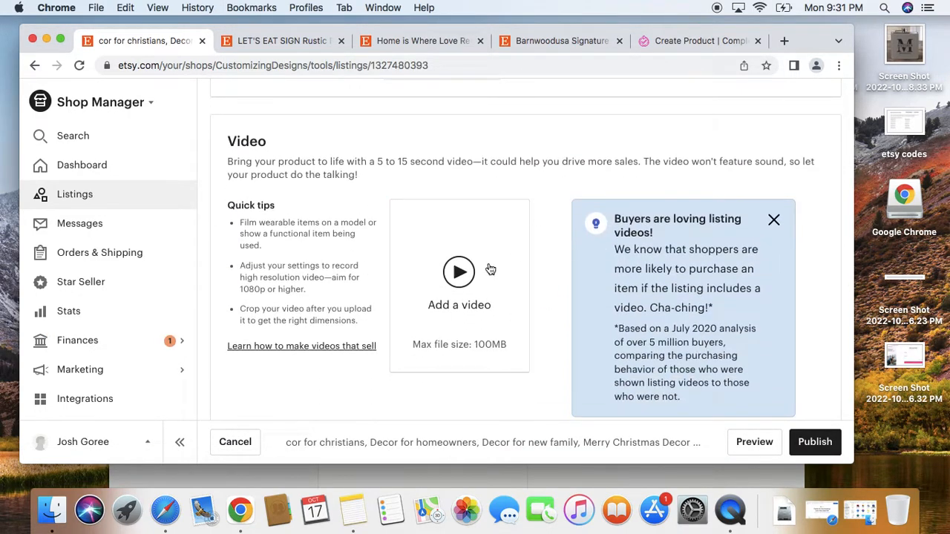
scroll(527, 179, up, 1)
scroll(530, 169, up, 7)
scroll(530, 168, down, 14)
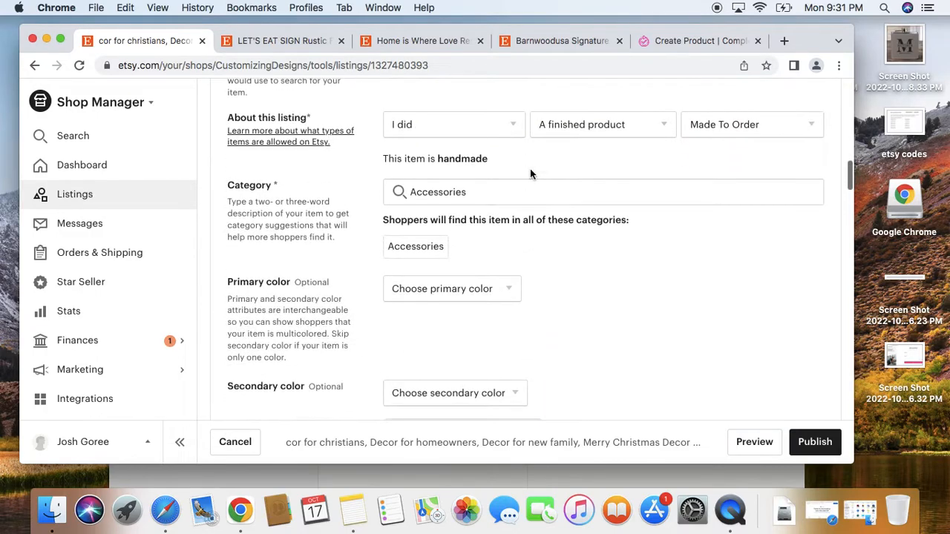
scroll(583, 207, down, 1)
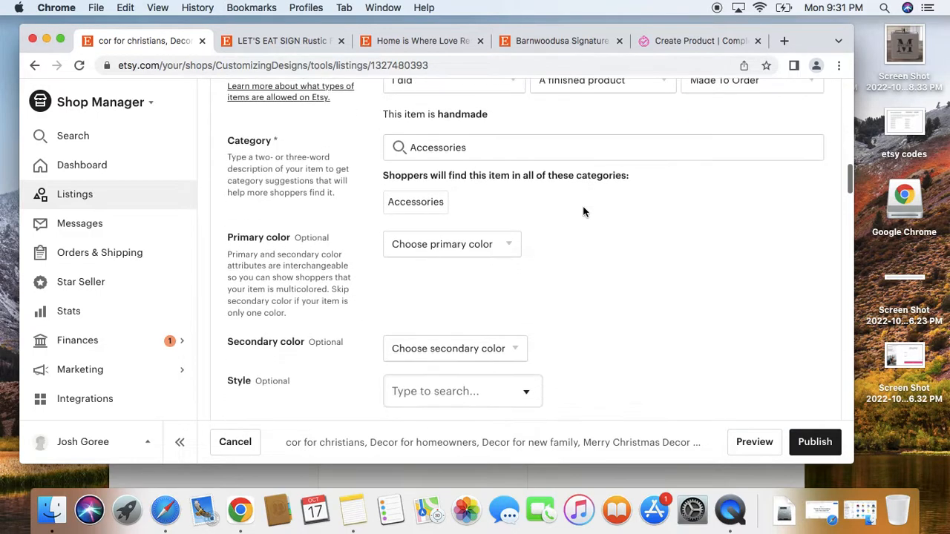
scroll(583, 212, up, 1)
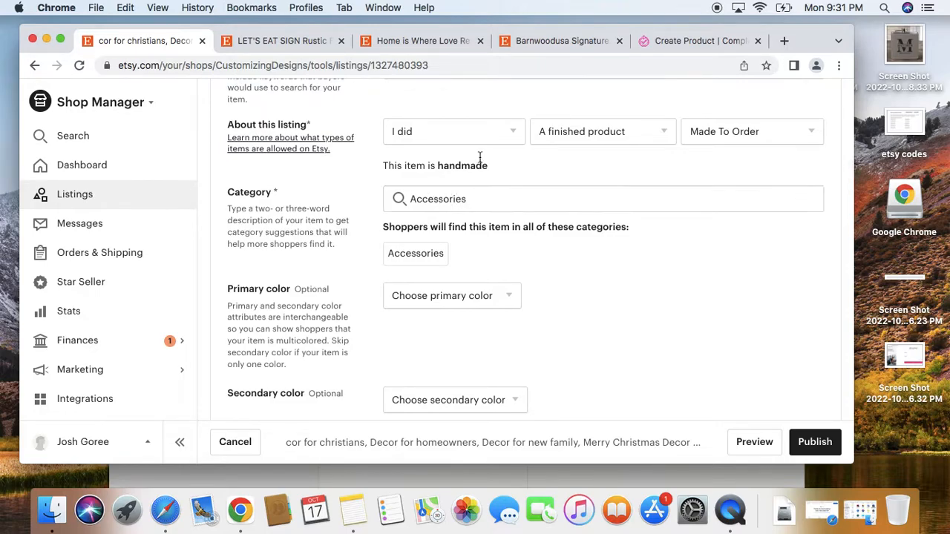
click(666, 43)
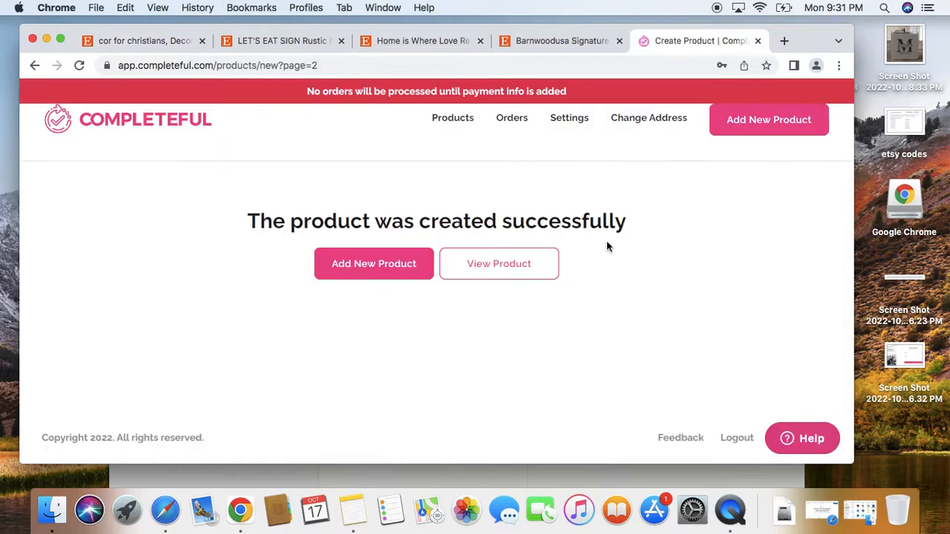
Return to the Etsy listing editor and review the sign's category, color, style, occasion, holiday and renewal settings.
click(138, 41)
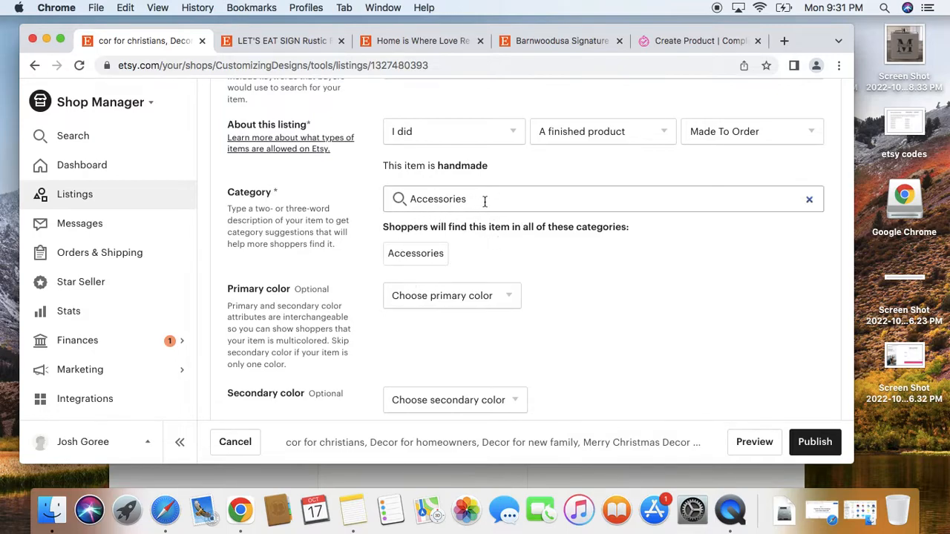
scroll(484, 204, down, 3)
scroll(486, 204, up, 2)
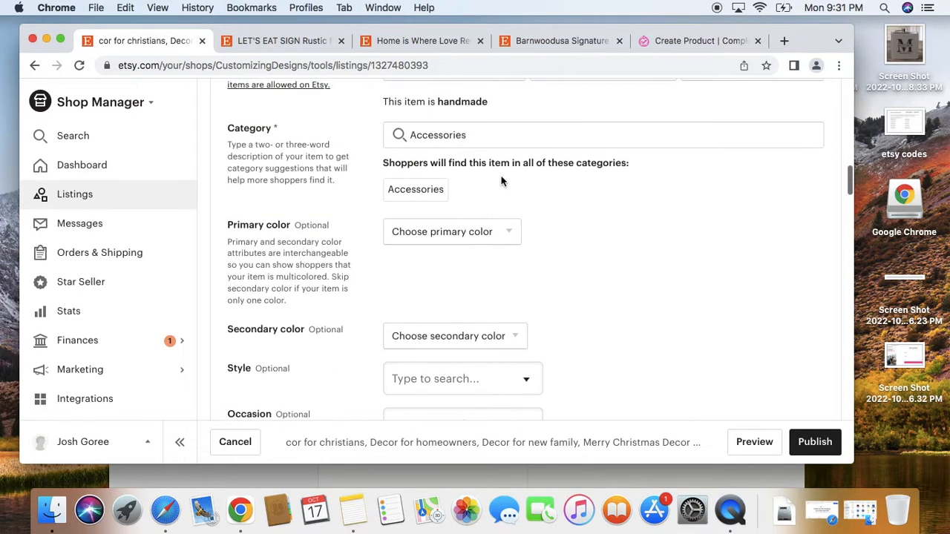
scroll(530, 145, down, 3)
scroll(531, 142, down, 2)
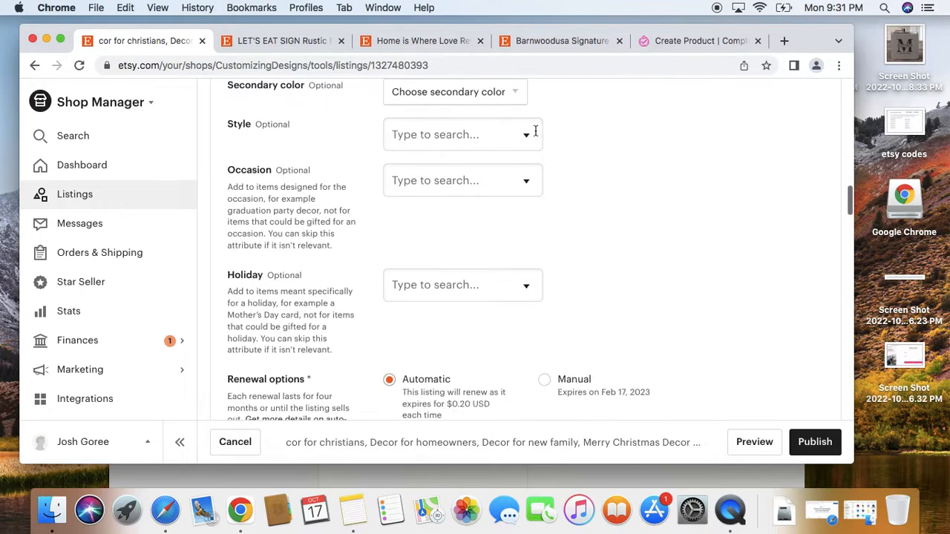
scroll(469, 196, down, 2)
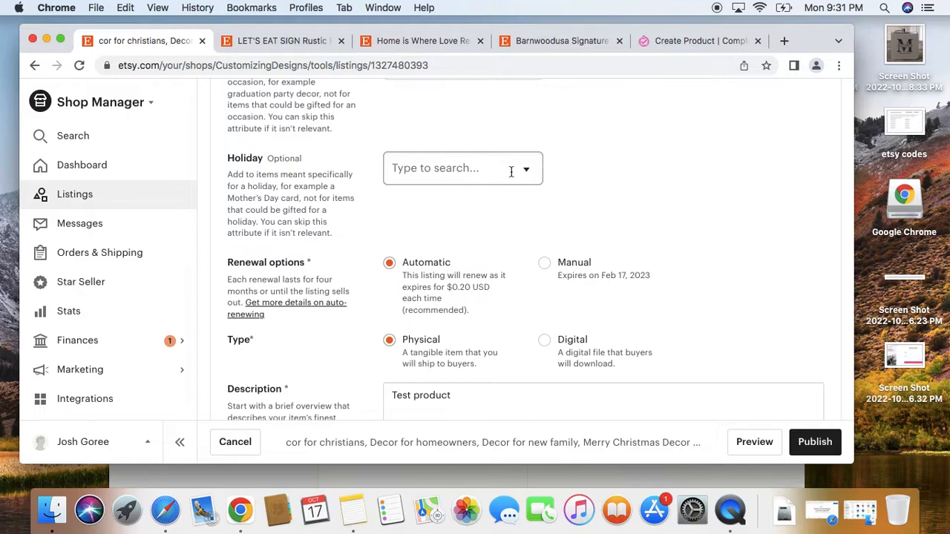
scroll(537, 170, down, 2)
scroll(547, 176, up, 3)
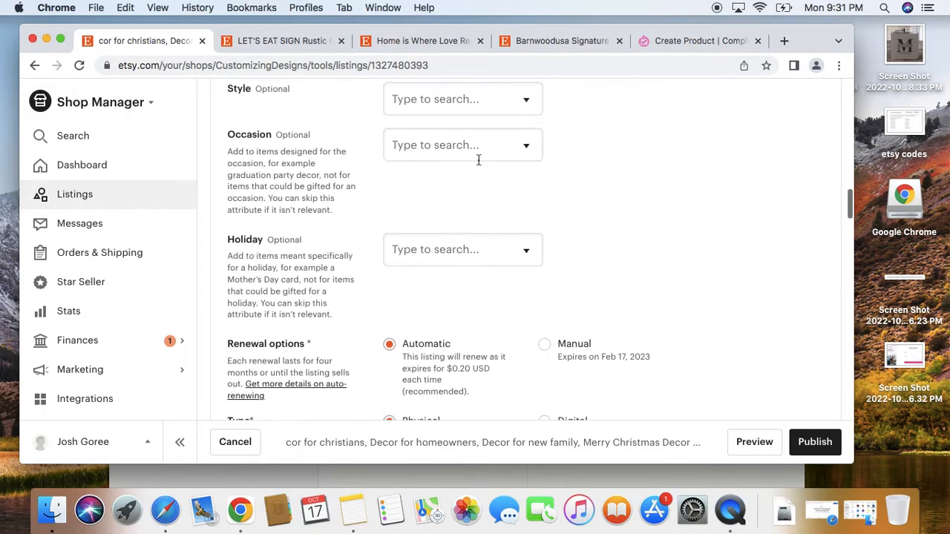
scroll(601, 197, down, 3)
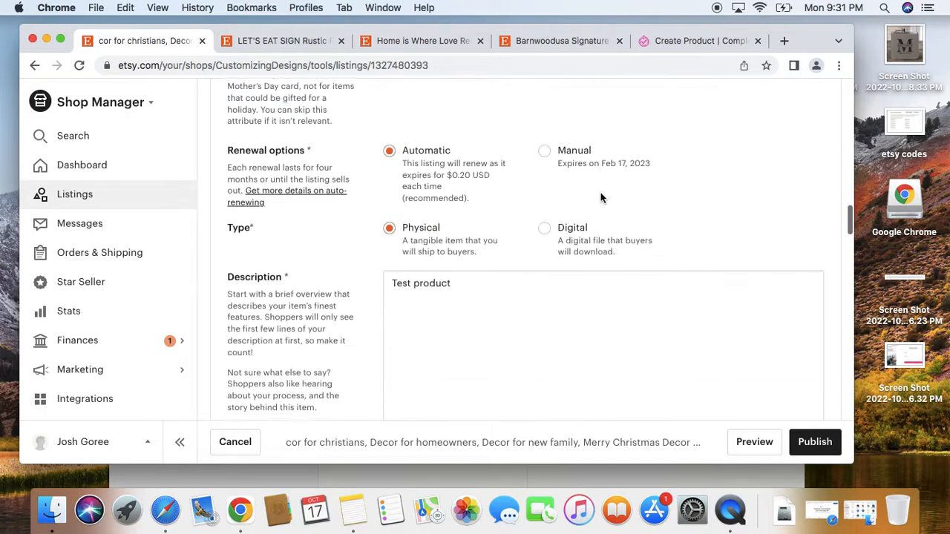
Review the listing's description, production partners, section, tags, price and quantity fields.
scroll(601, 198, down, 2)
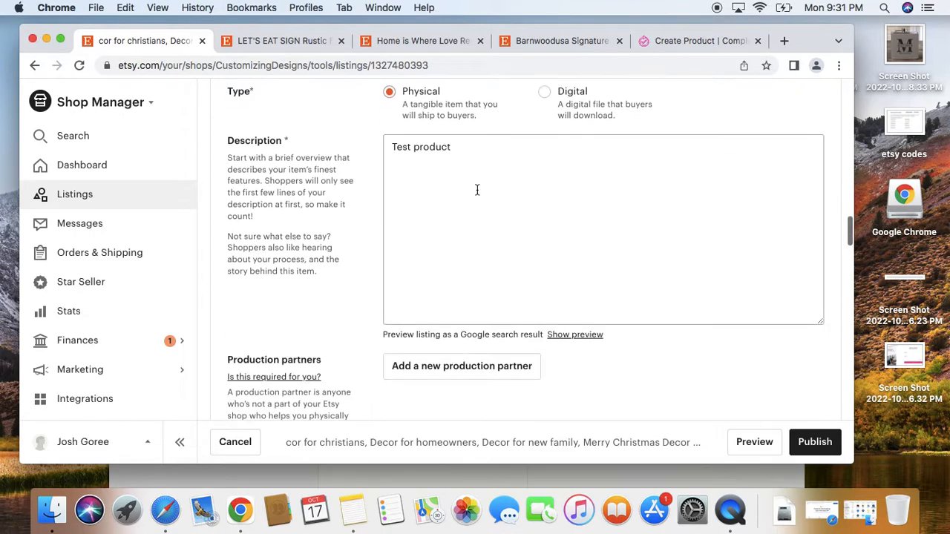
scroll(457, 206, down, 1)
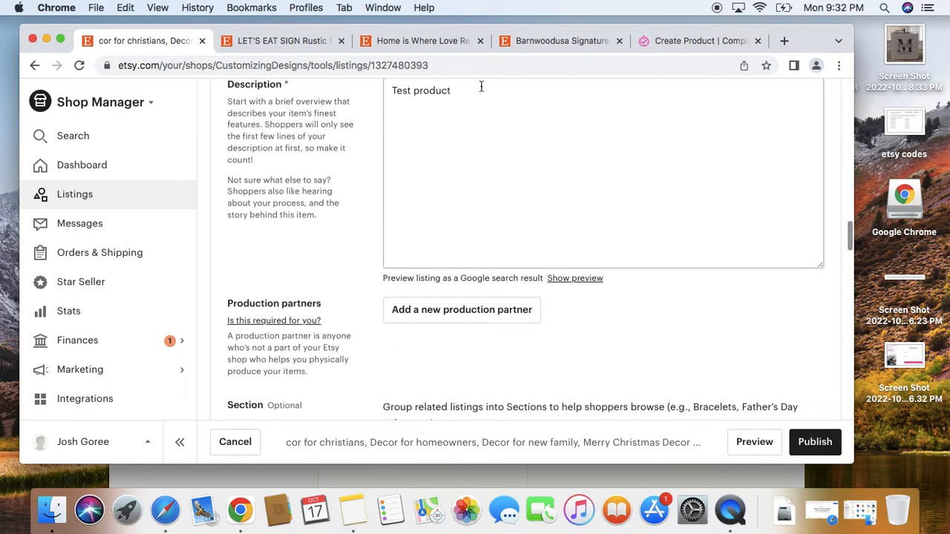
scroll(462, 288, up, 3)
scroll(463, 289, down, 5)
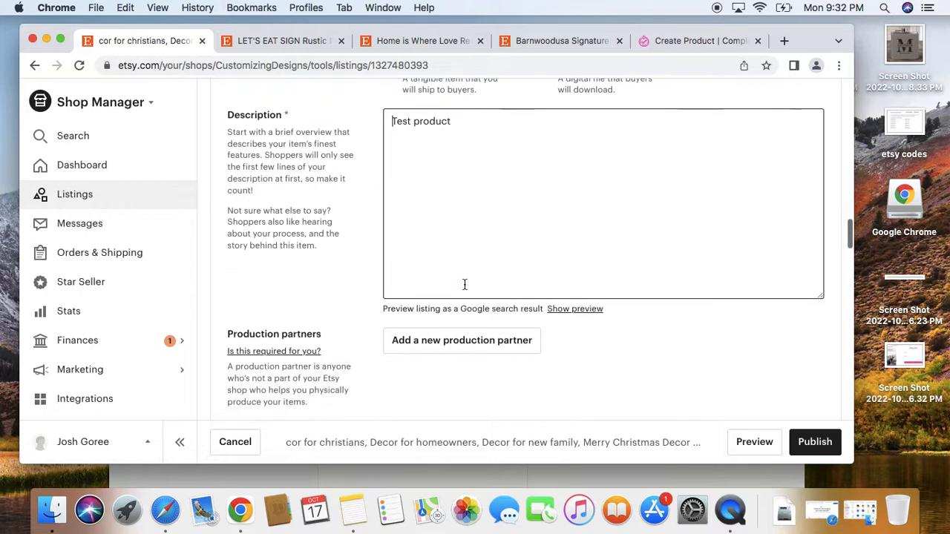
scroll(464, 285, down, 2)
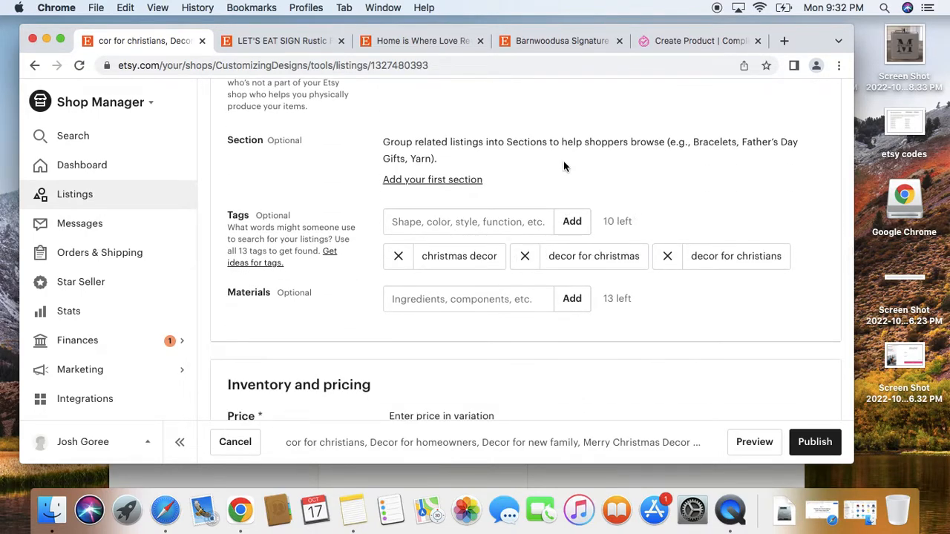
scroll(563, 166, down, 5)
scroll(563, 164, up, 1)
scroll(464, 272, down, 1)
click(427, 236)
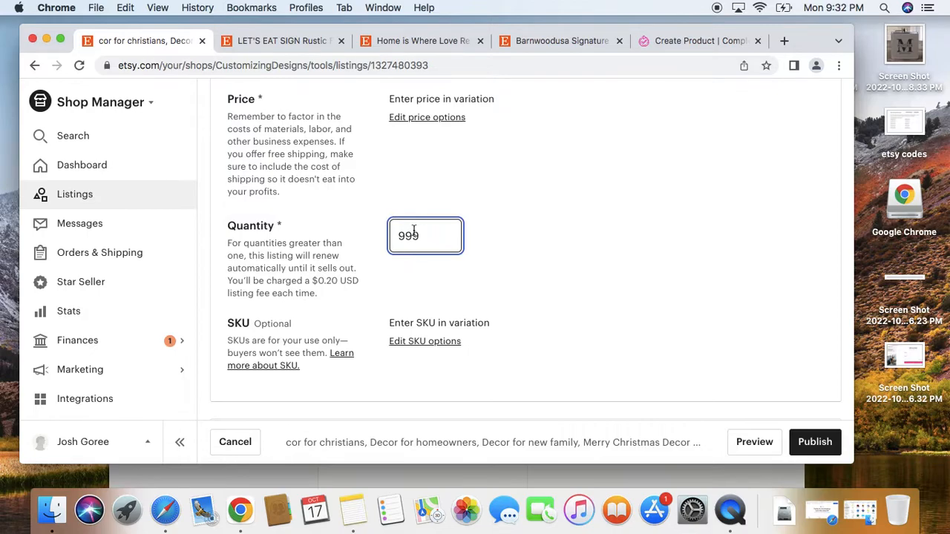
Examine the listing's variation SKU and price, personalization and shipping settings, and return to the listing title.
scroll(464, 254, down, 10)
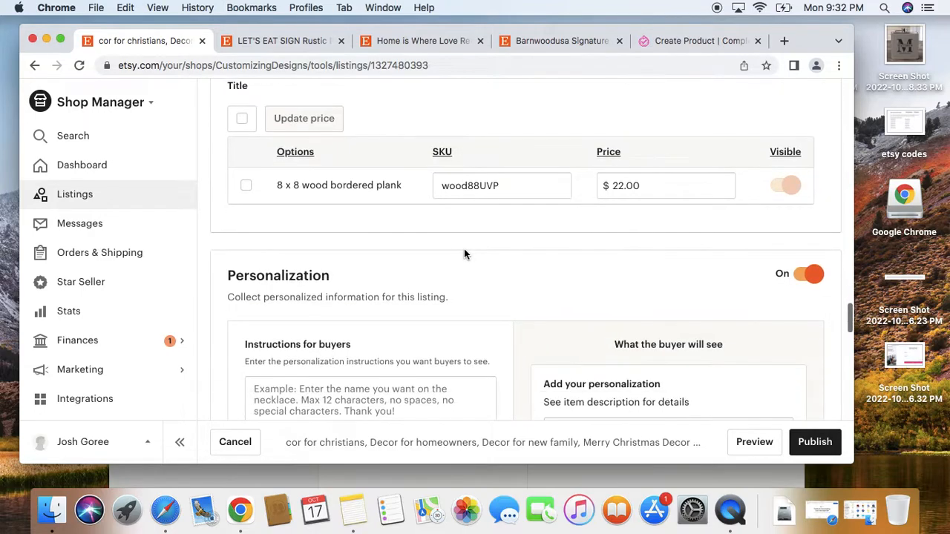
scroll(464, 254, up, 3)
scroll(464, 253, down, 8)
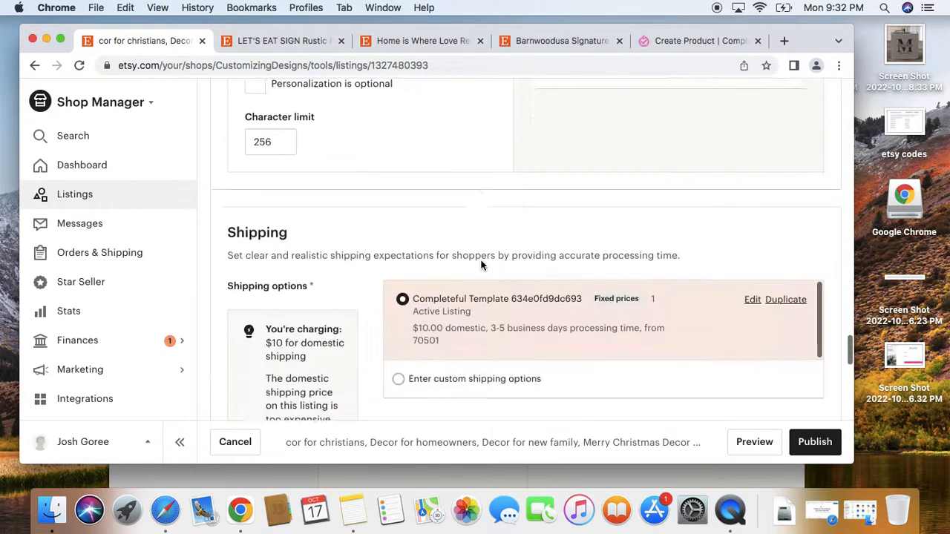
scroll(480, 265, down, 2)
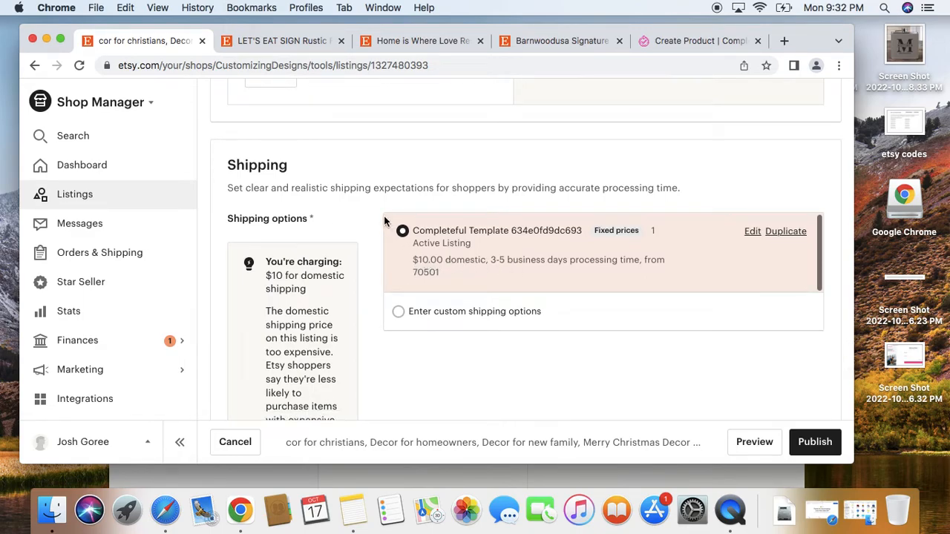
scroll(384, 218, down, 10)
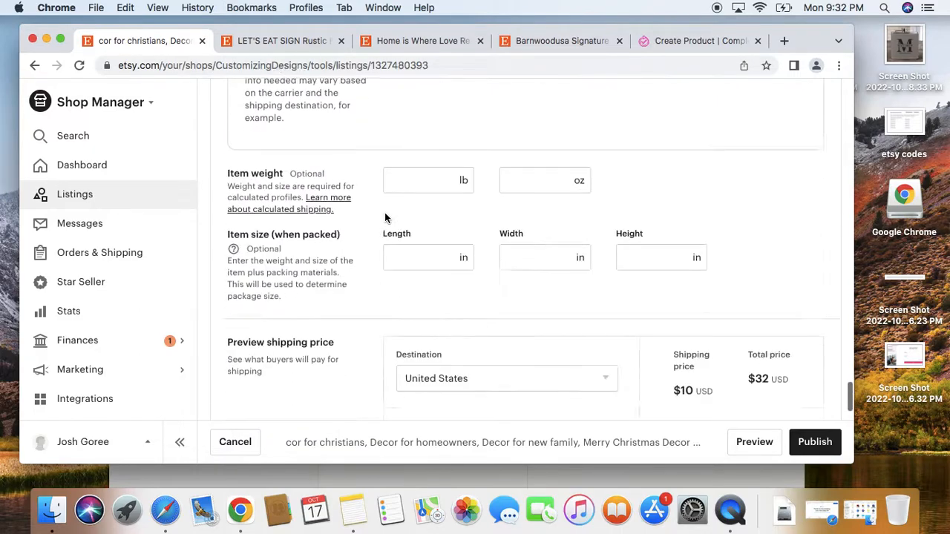
scroll(385, 217, down, 1)
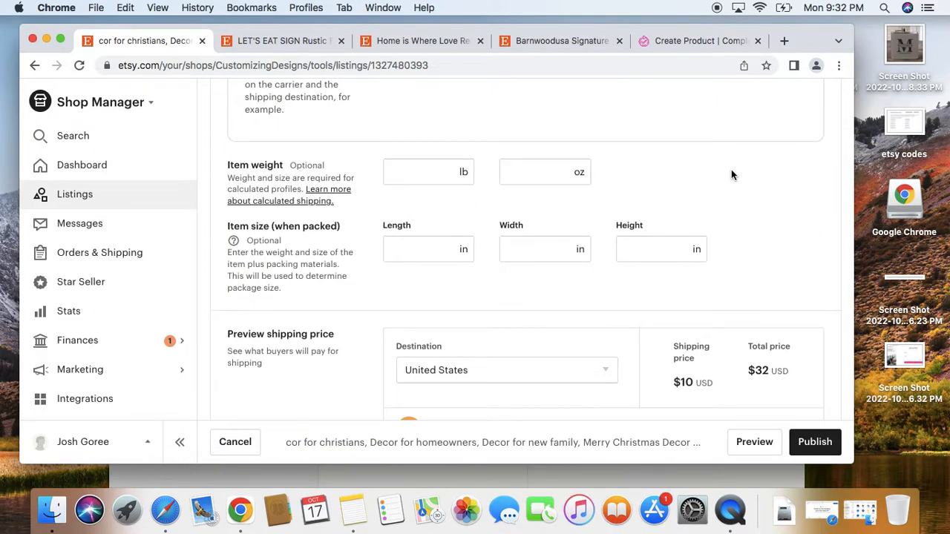
scroll(732, 175, down, 15)
scroll(731, 169, up, 20)
scroll(539, 215, up, 3)
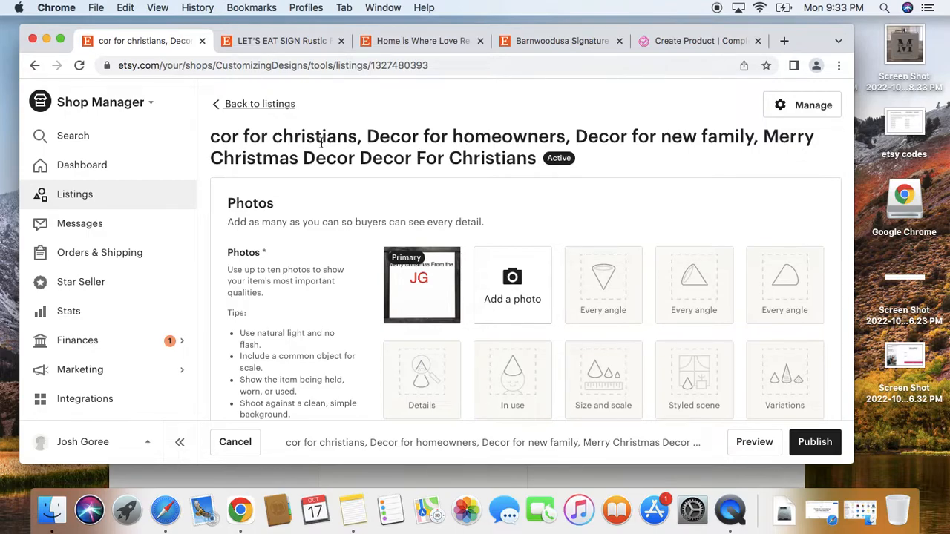
Copy "cor for christians" from the listing title and search Etsy for it from the LET'S EAT SIGN page.
drag(211, 138, 354, 138)
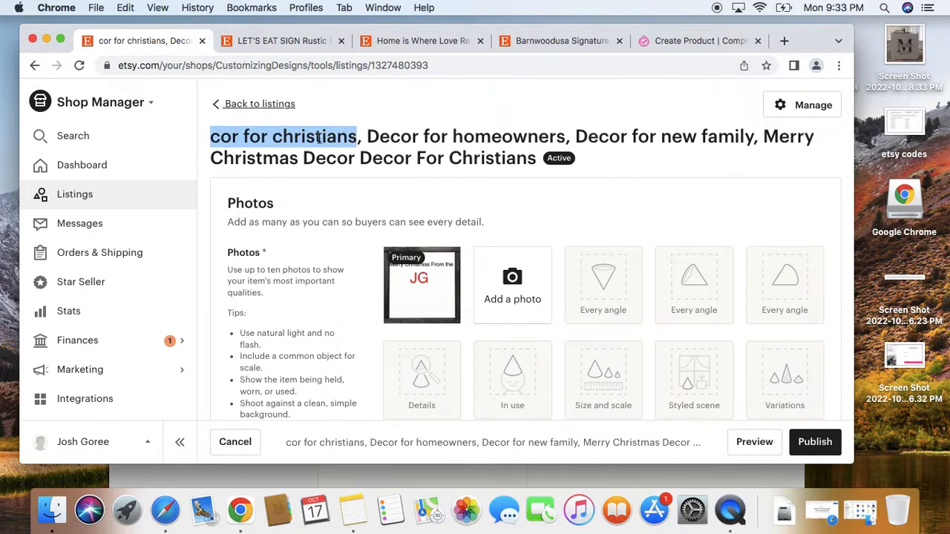
right_click(319, 138)
click(346, 163)
click(297, 42)
scroll(517, 208, up, 5)
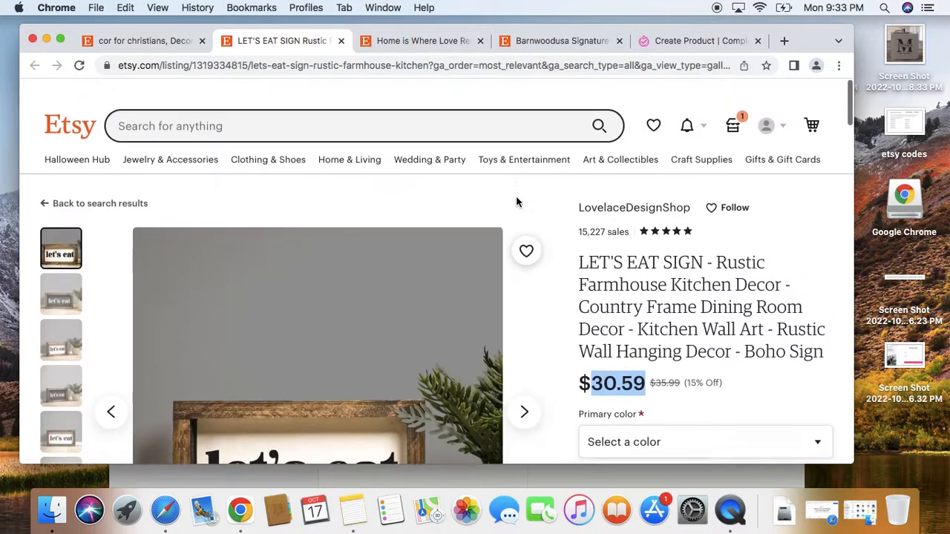
right_click(242, 105)
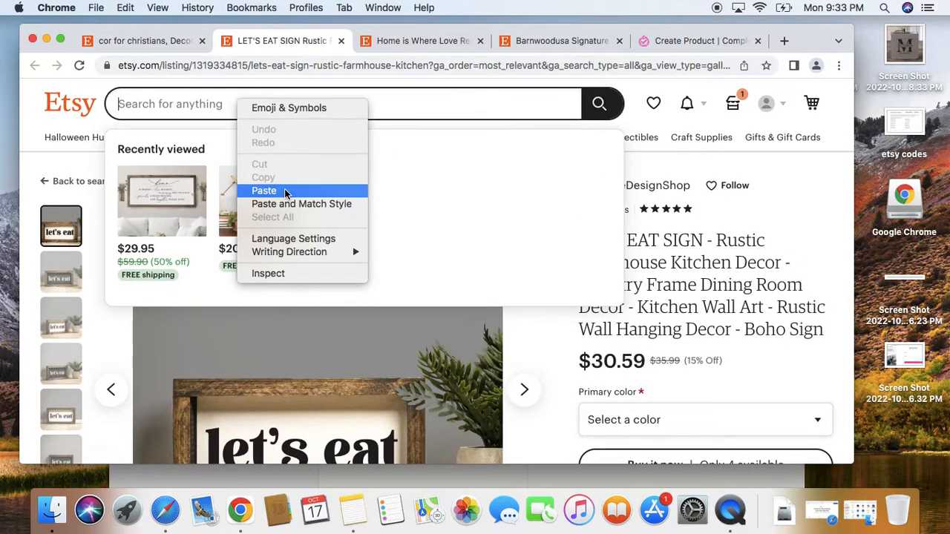
click(286, 190)
key(Return)
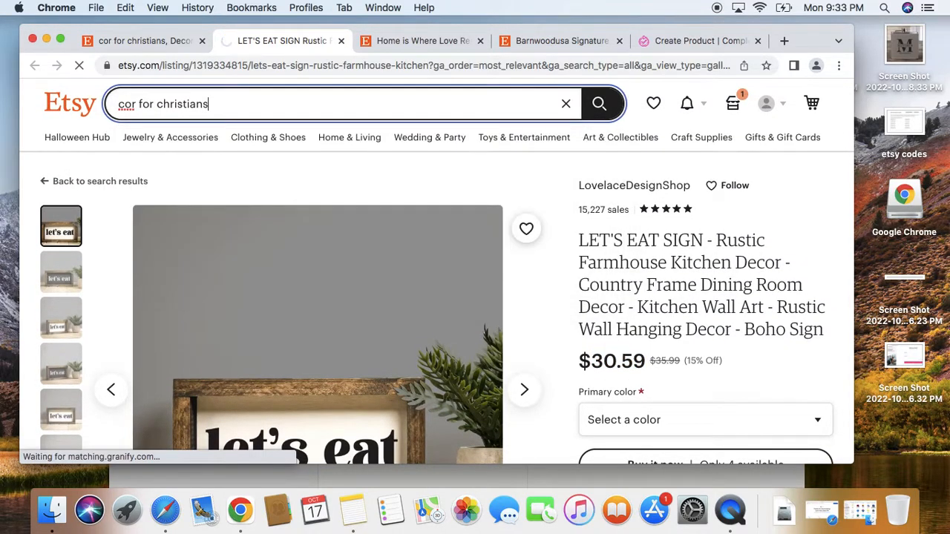
Look through the first page of Etsy search results for the new sign.
scroll(431, 233, down, 3)
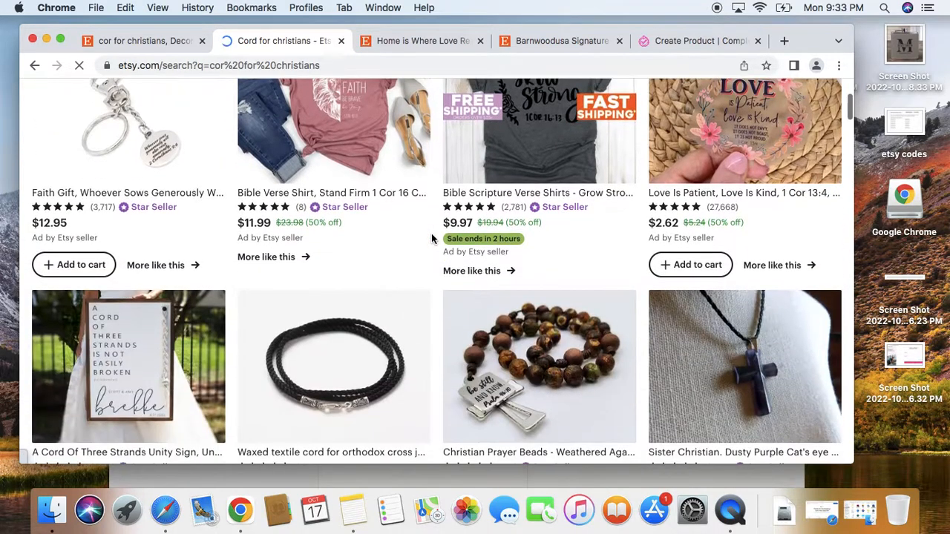
scroll(431, 238, down, 15)
scroll(431, 238, down, 20)
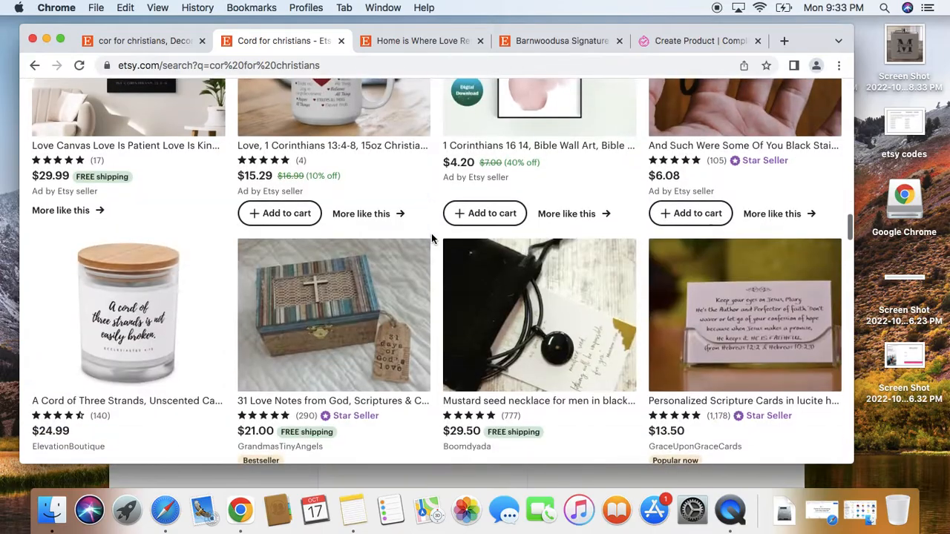
scroll(431, 233, down, 20)
scroll(431, 236, down, 15)
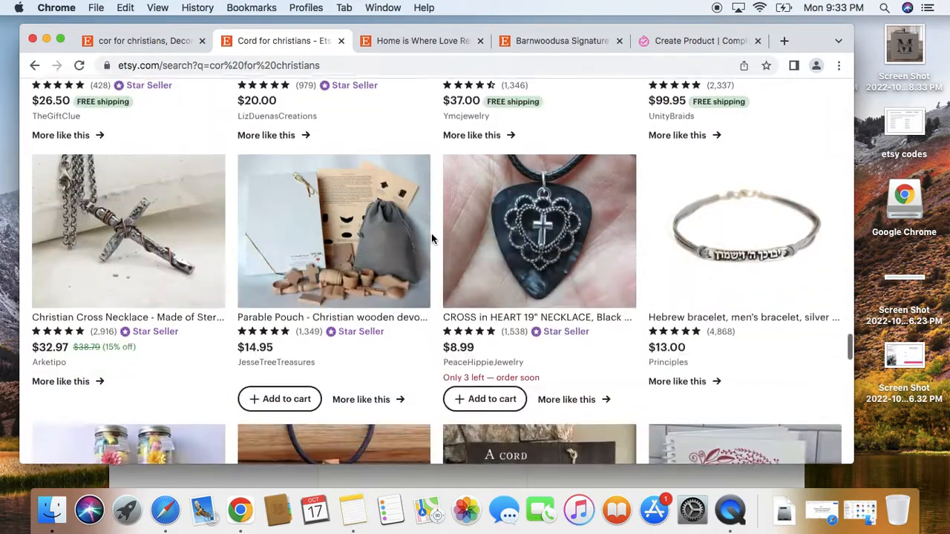
scroll(431, 238, down, 20)
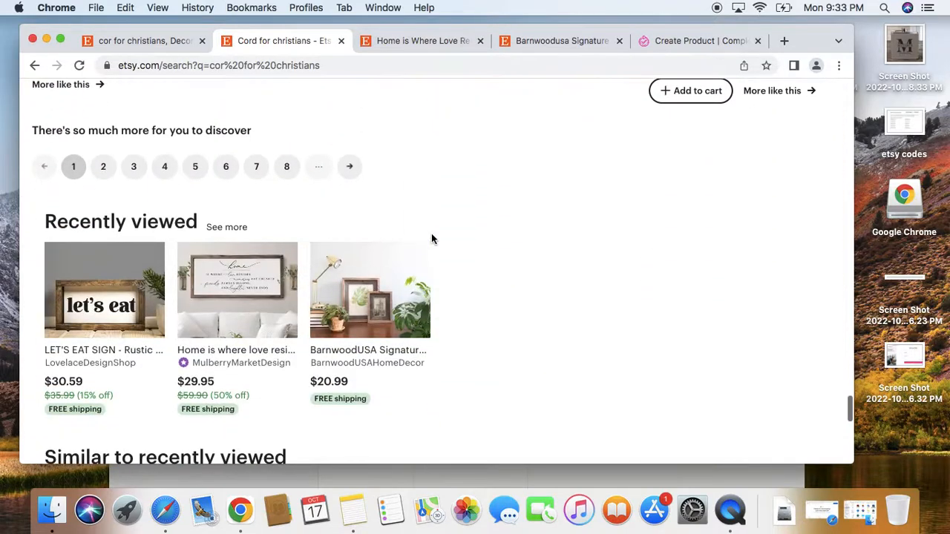
Open page 2 of the search results and scan its products for the new sign.
click(104, 168)
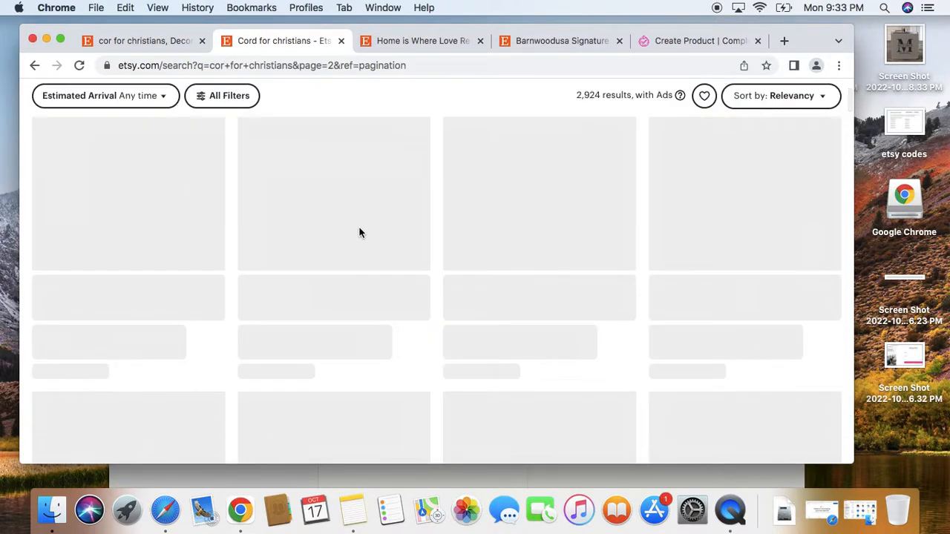
scroll(360, 233, down, 10)
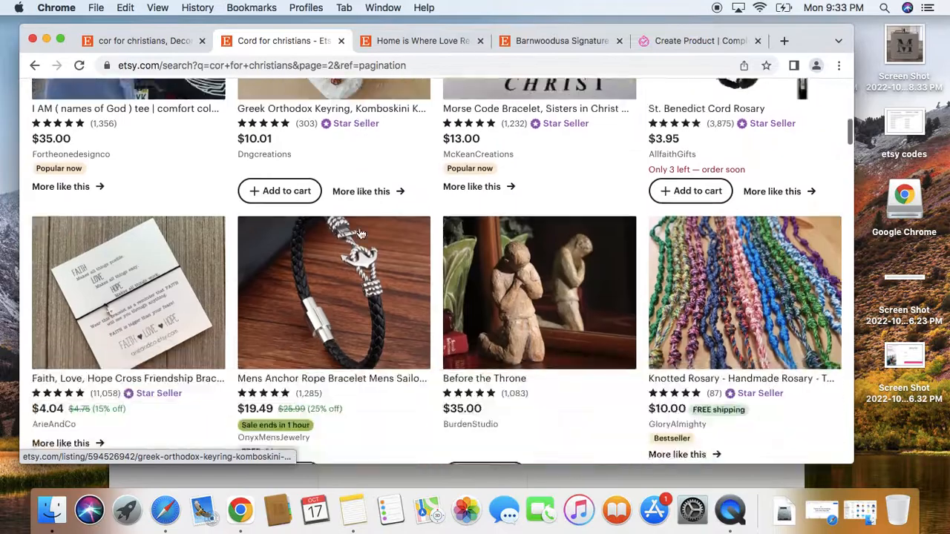
scroll(360, 233, down, 20)
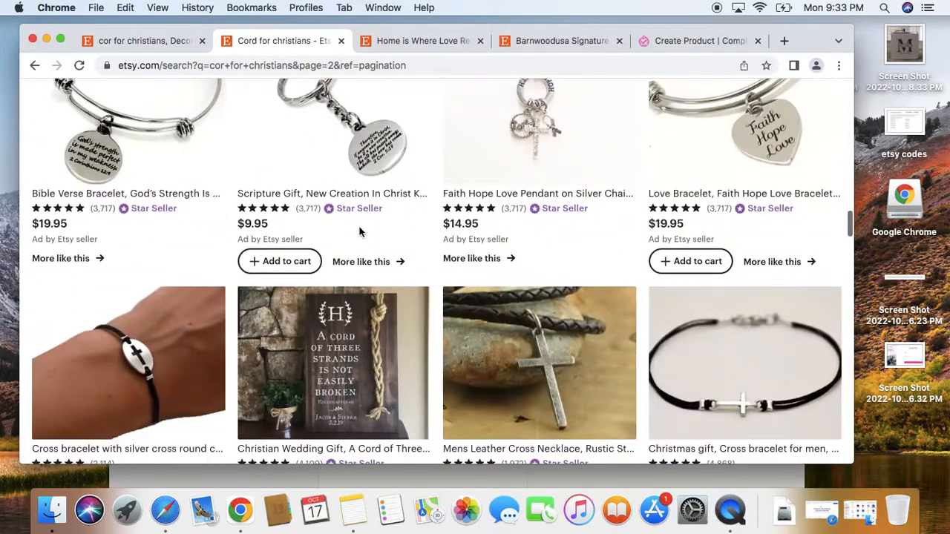
scroll(360, 233, down, 15)
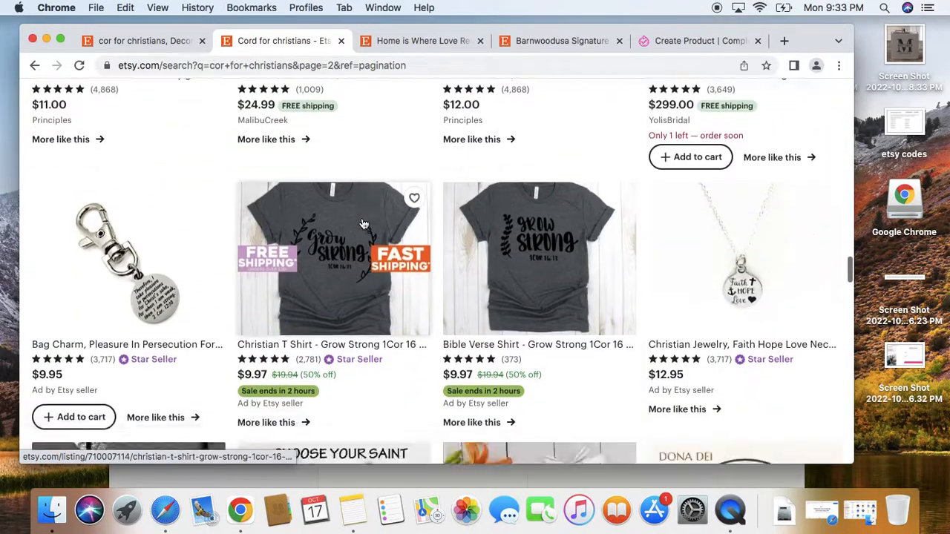
scroll(364, 223, up, 20)
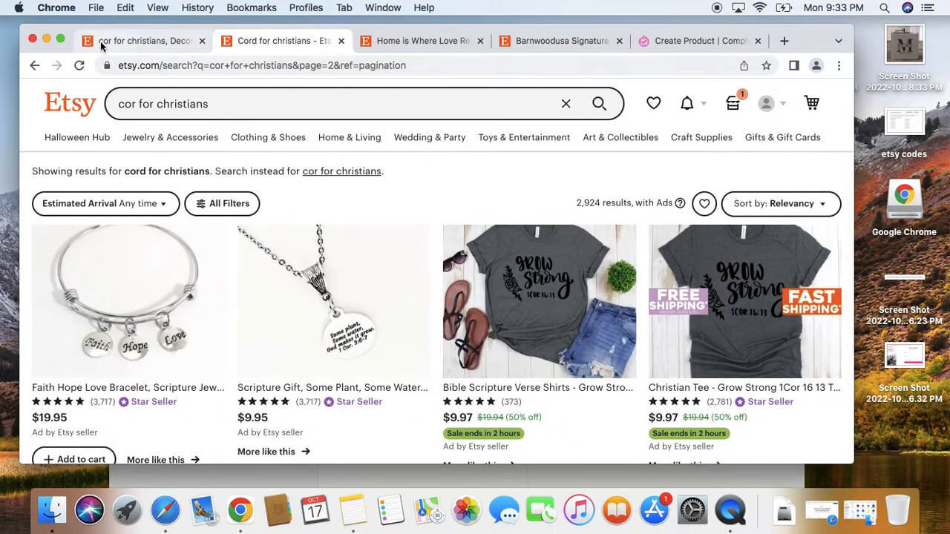
Go back to the listing editor and leave it for the shop's Dashboard, discarding any unsaved changes.
click(125, 40)
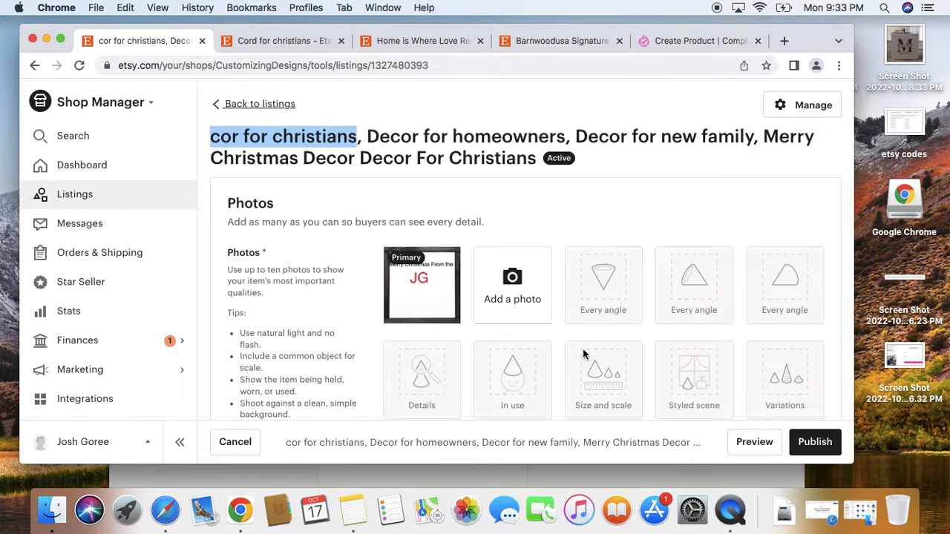
mouse_move(449, 321)
click(109, 167)
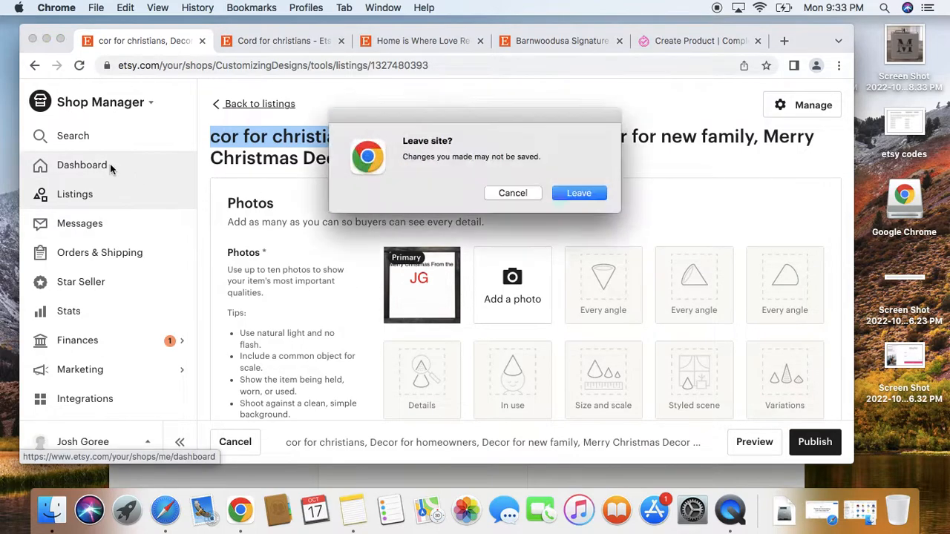
click(564, 193)
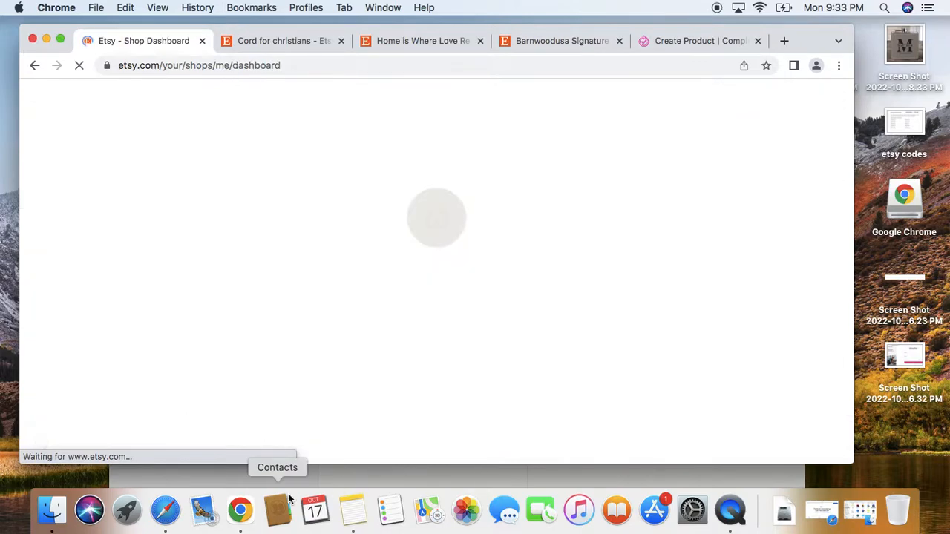